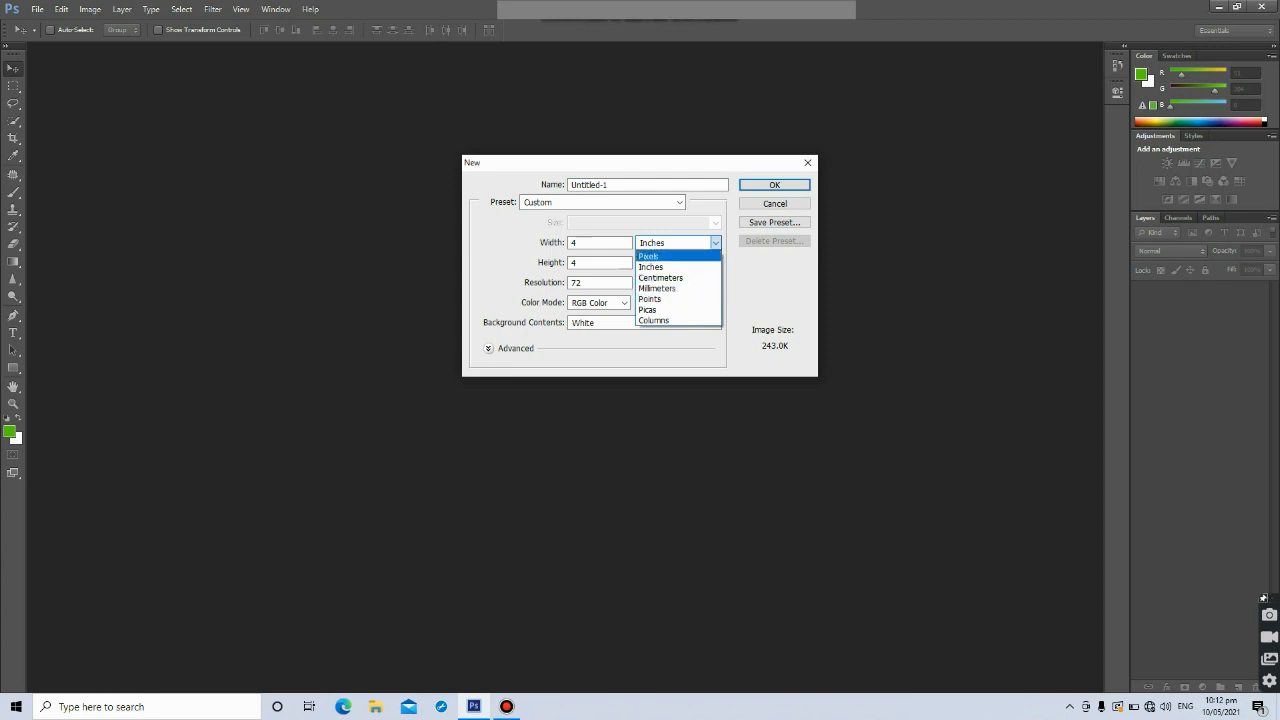
Create a new document 11 by 8.5 inches at a resolution of 200 pixels per inch
{"action": "left_click", "coordinate": [651, 267]}
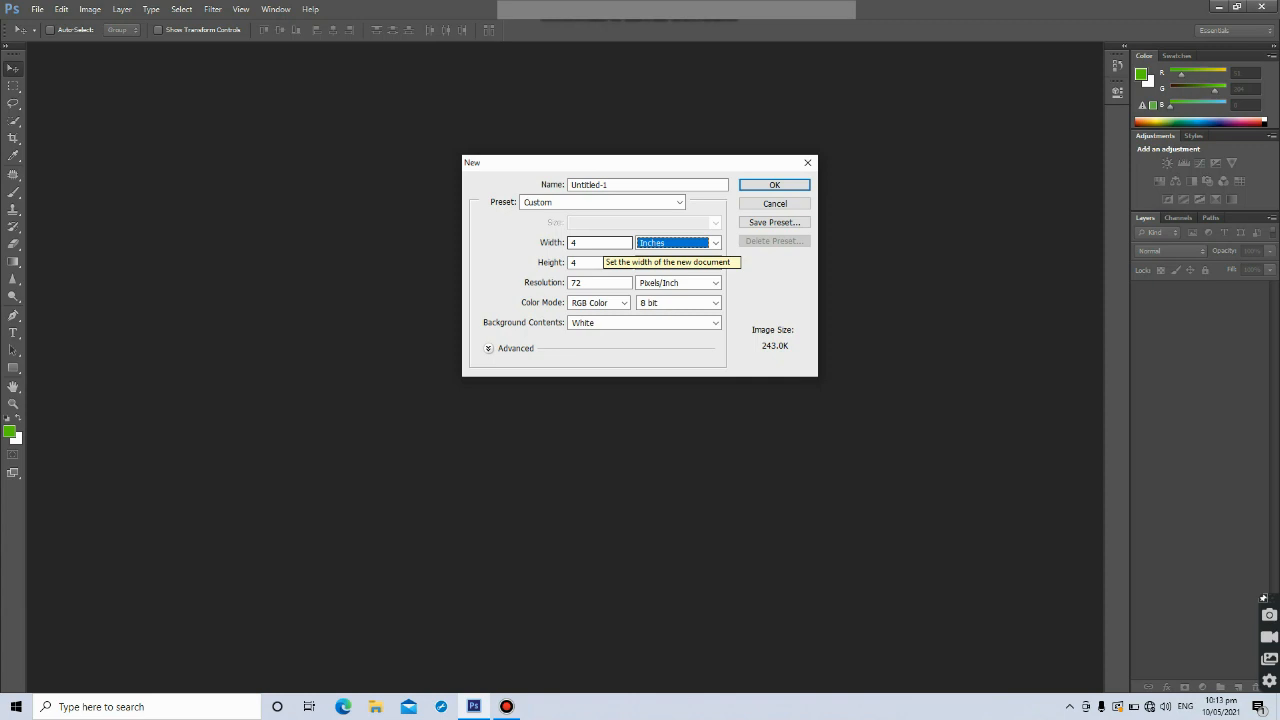
{"action": "double_click", "coordinate": [600, 243]}
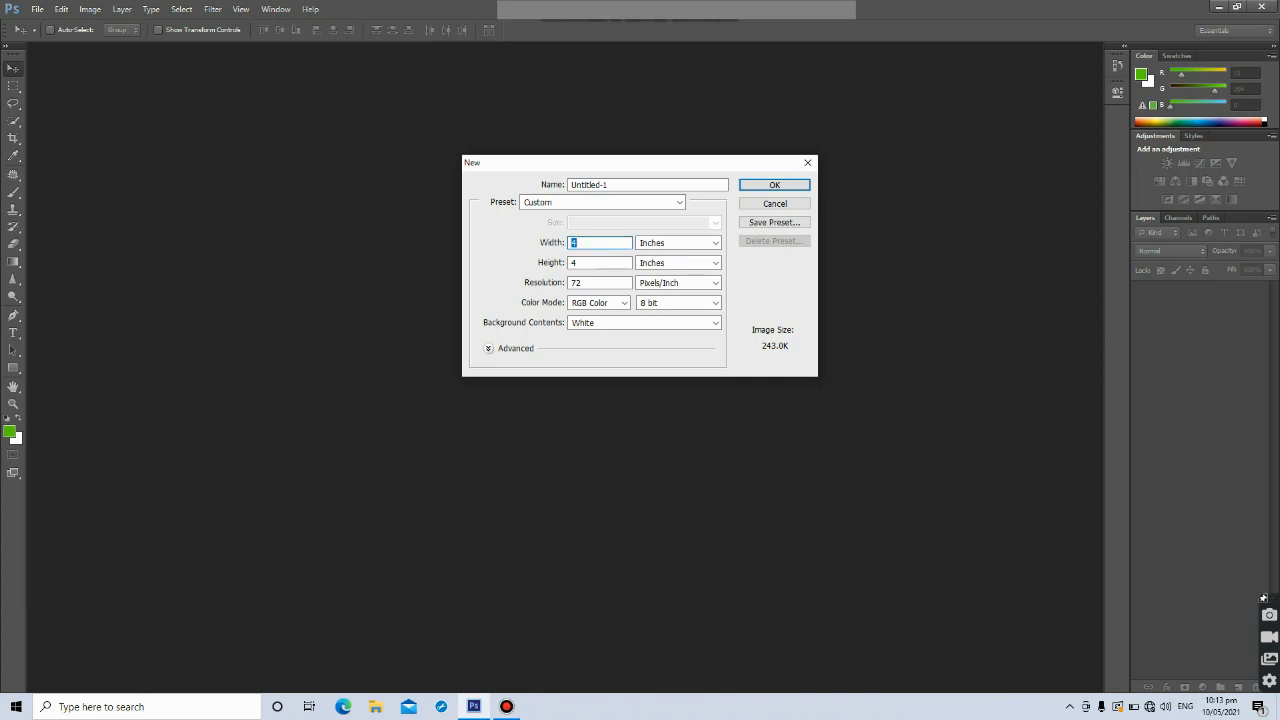
{"action": "type", "text": "11"}
{"action": "key", "text": "Tab"}
{"action": "type", "text": "8.5"}
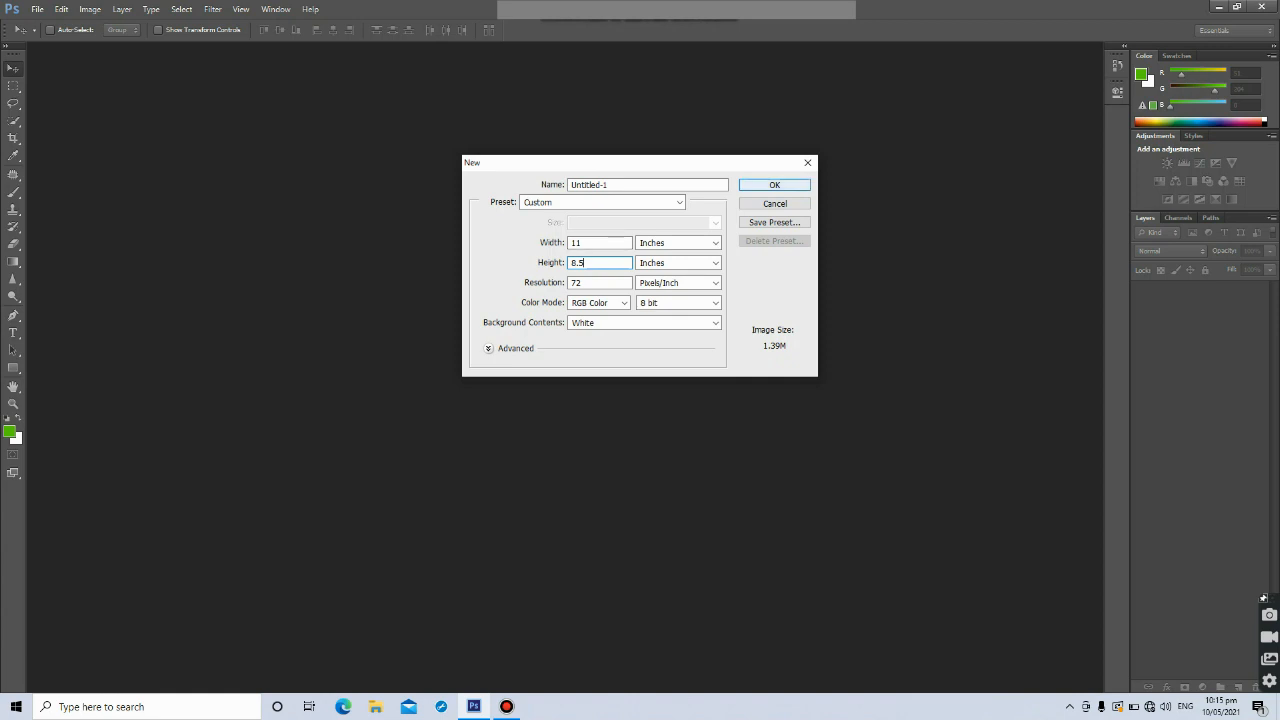
{"action": "double_click", "coordinate": [580, 263]}
{"action": "left_click", "coordinate": [590, 283]}
{"action": "double_click", "coordinate": [590, 283]}
{"action": "type", "text": "200"}
{"action": "left_click", "coordinate": [774, 185]}
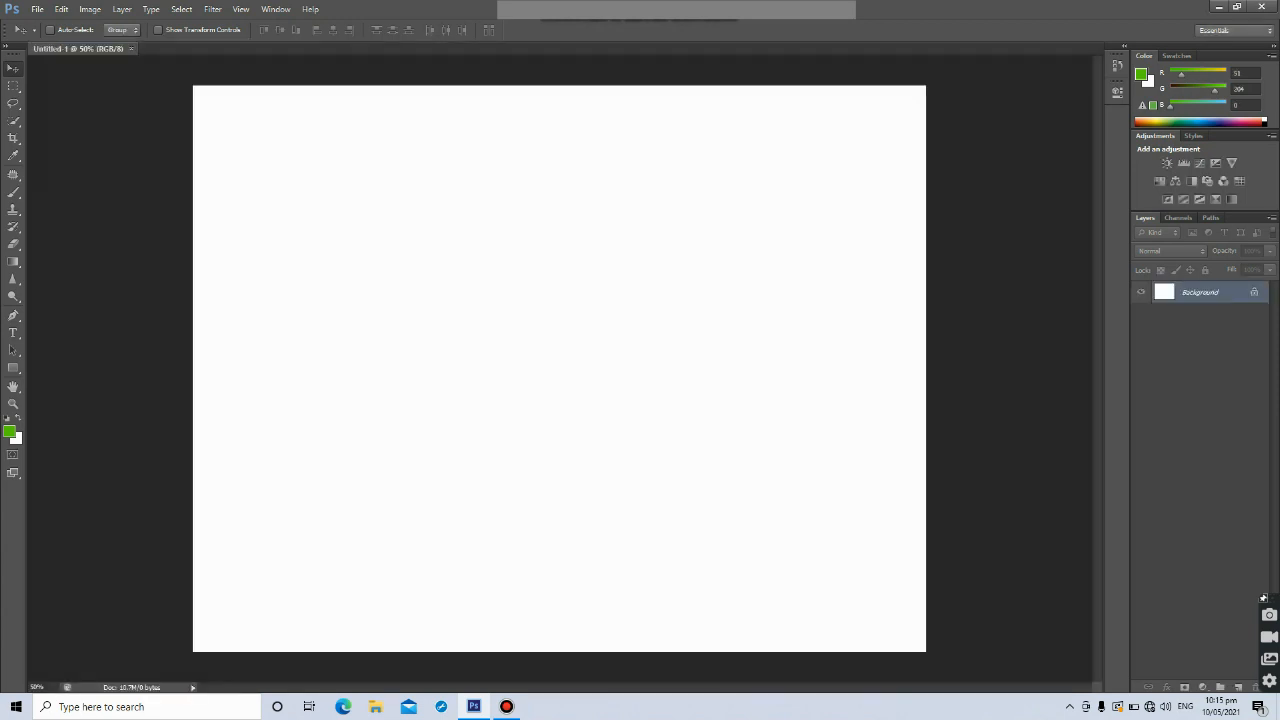
Fit the canvas on screen and draw a rectangle about 1038 by 427 px in the canvas's upper-left area
{"action": "key", "text": "ctrl+0"}
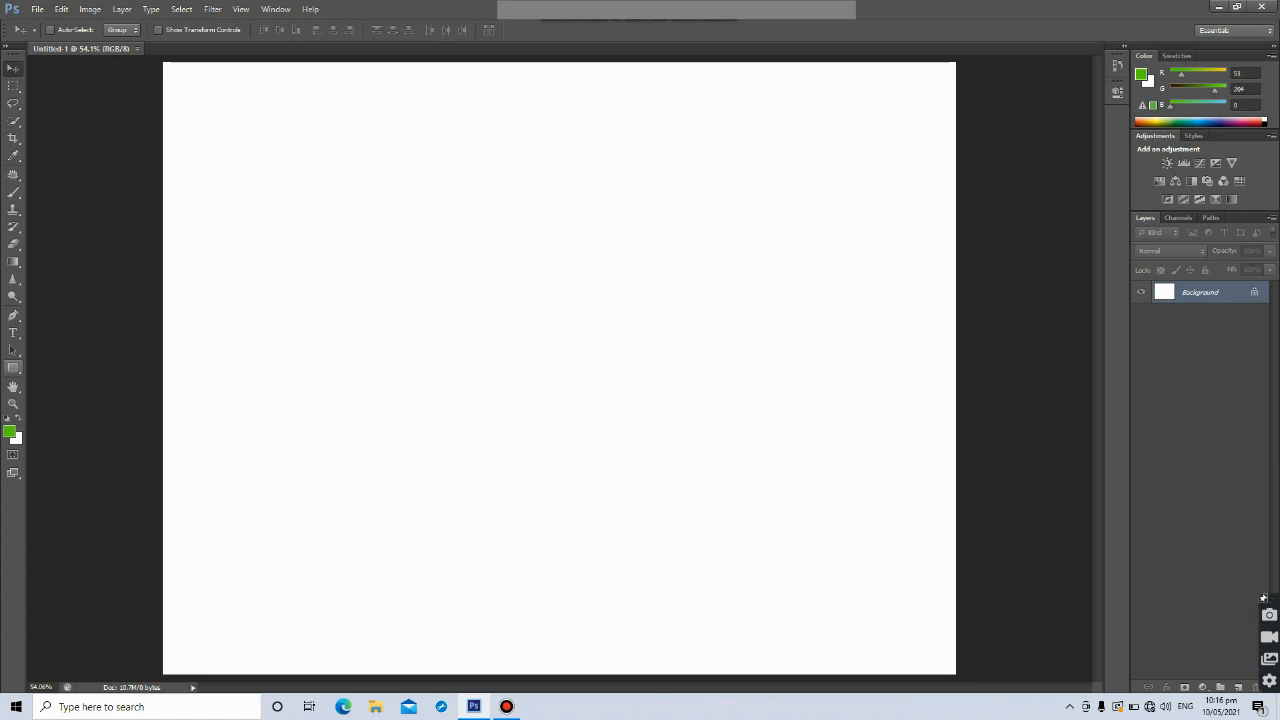
{"action": "left_click", "coordinate": [13, 367]}
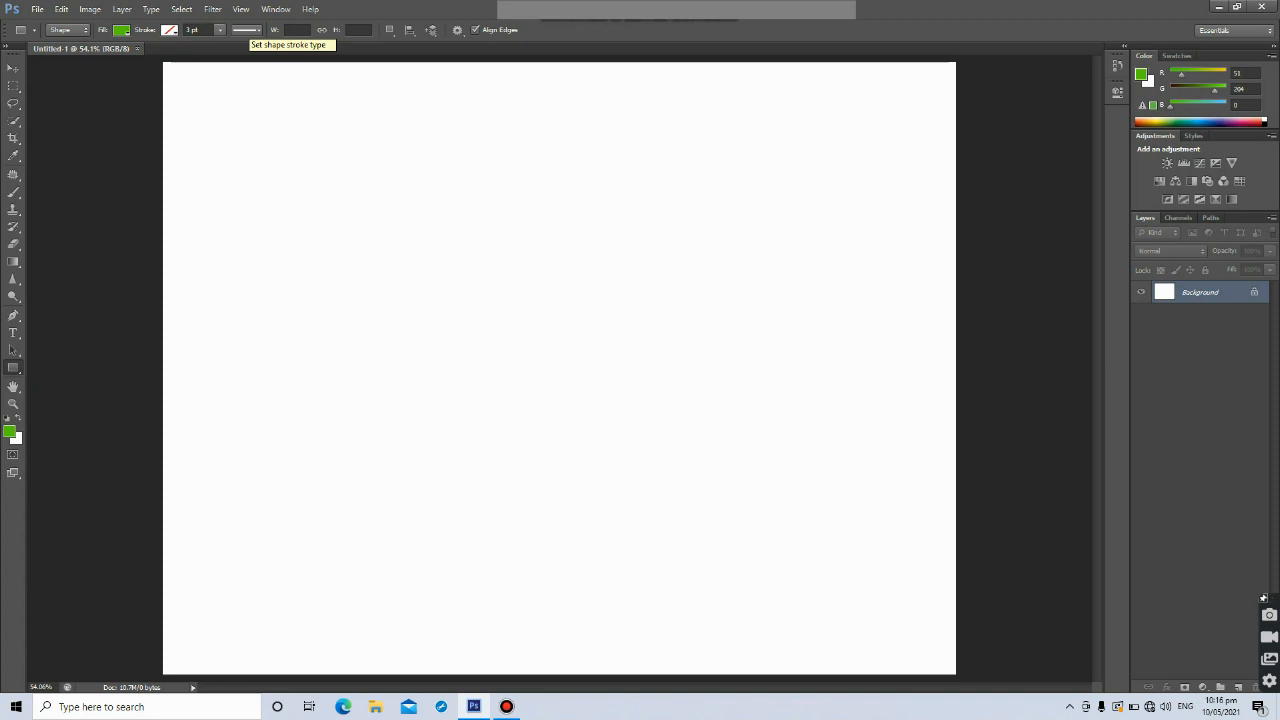
{"action": "left_click", "coordinate": [246, 29]}
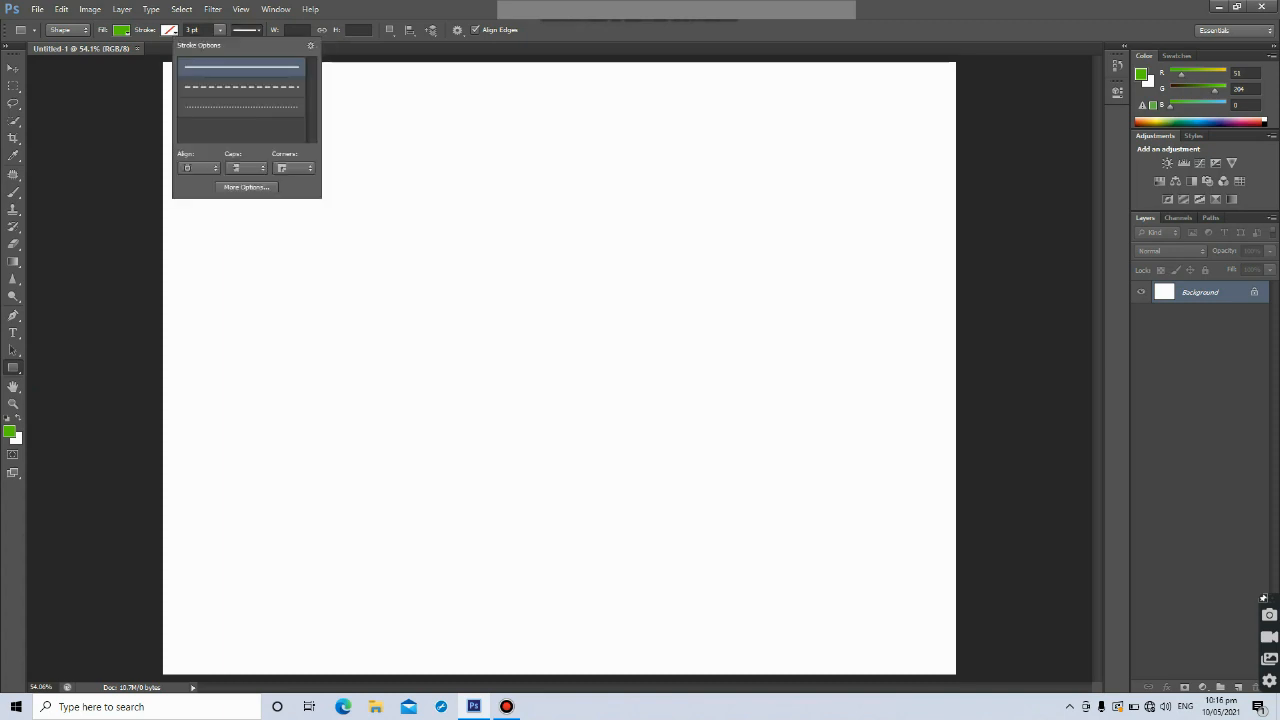
{"action": "left_click", "coordinate": [220, 30]}
{"action": "left_click", "coordinate": [220, 30]}
{"action": "left_click", "coordinate": [220, 30]}
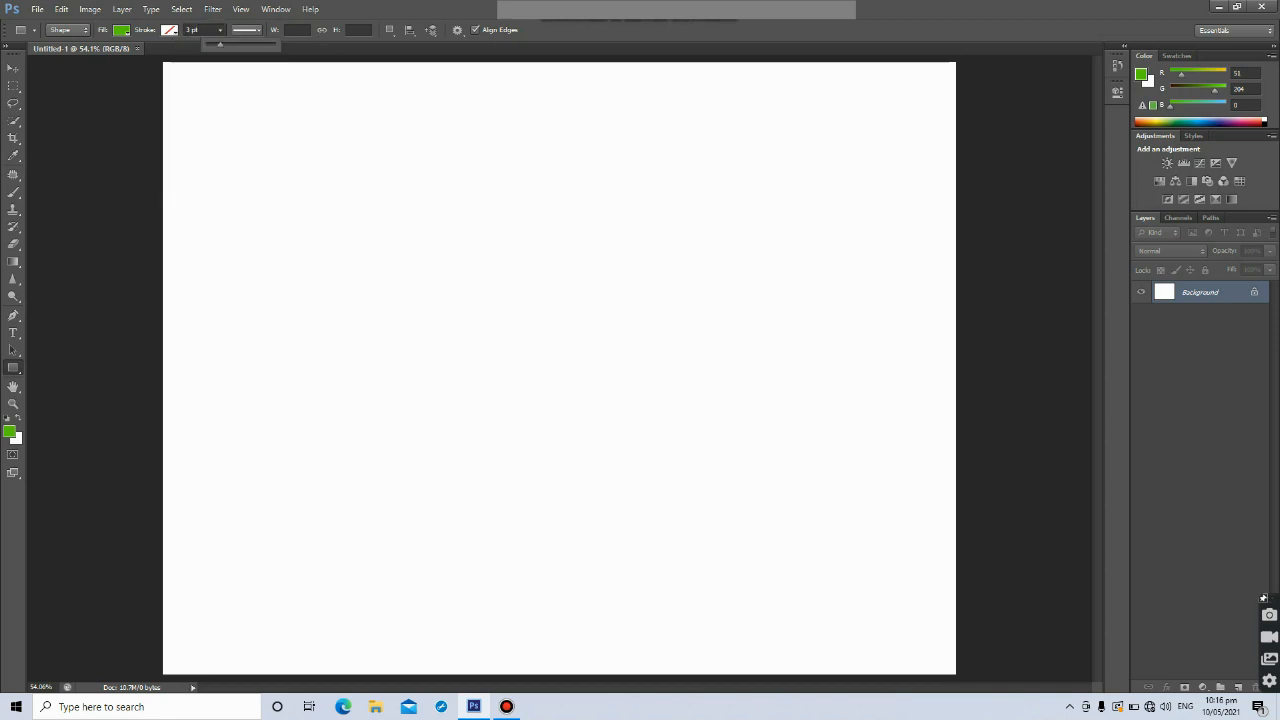
{"action": "left_click", "coordinate": [220, 30]}
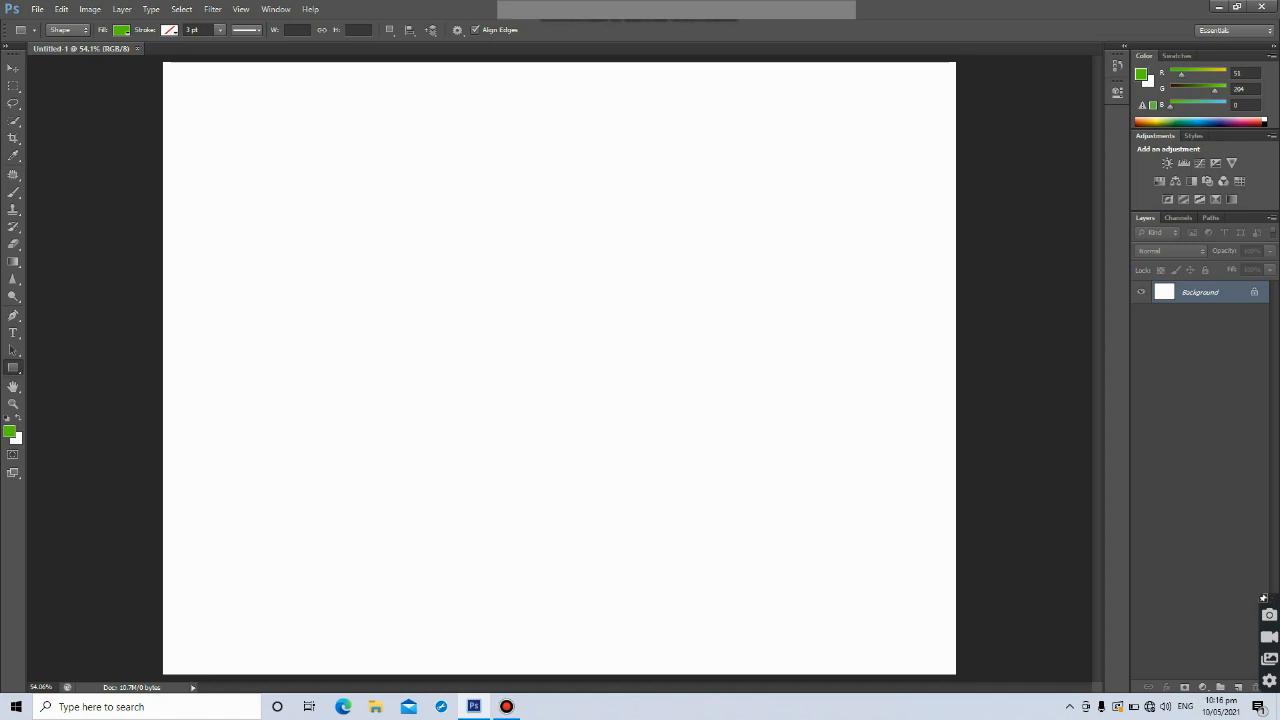
{"action": "left_click_drag", "start_coordinate": [322, 208], "coordinate": [697, 362]}
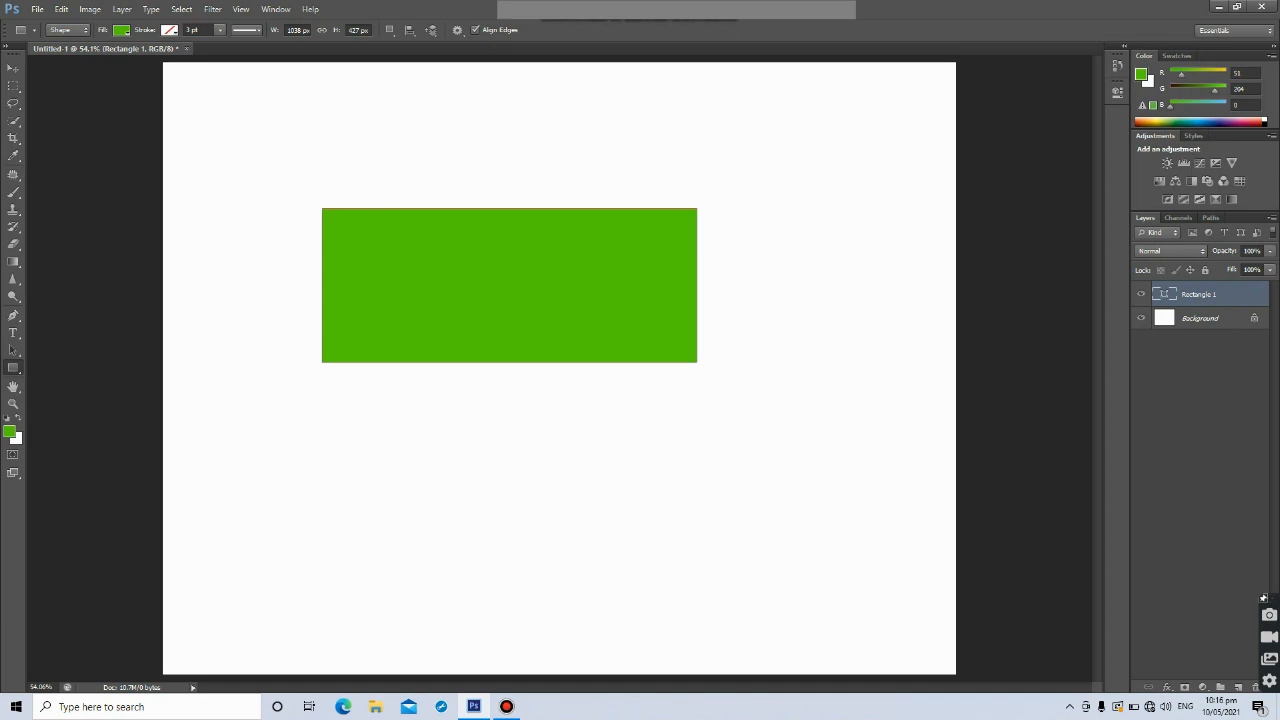
Give the rectangle a solid black stroke about 16 pt wide and change its fill to yellow
{"action": "left_click", "coordinate": [169, 30]}
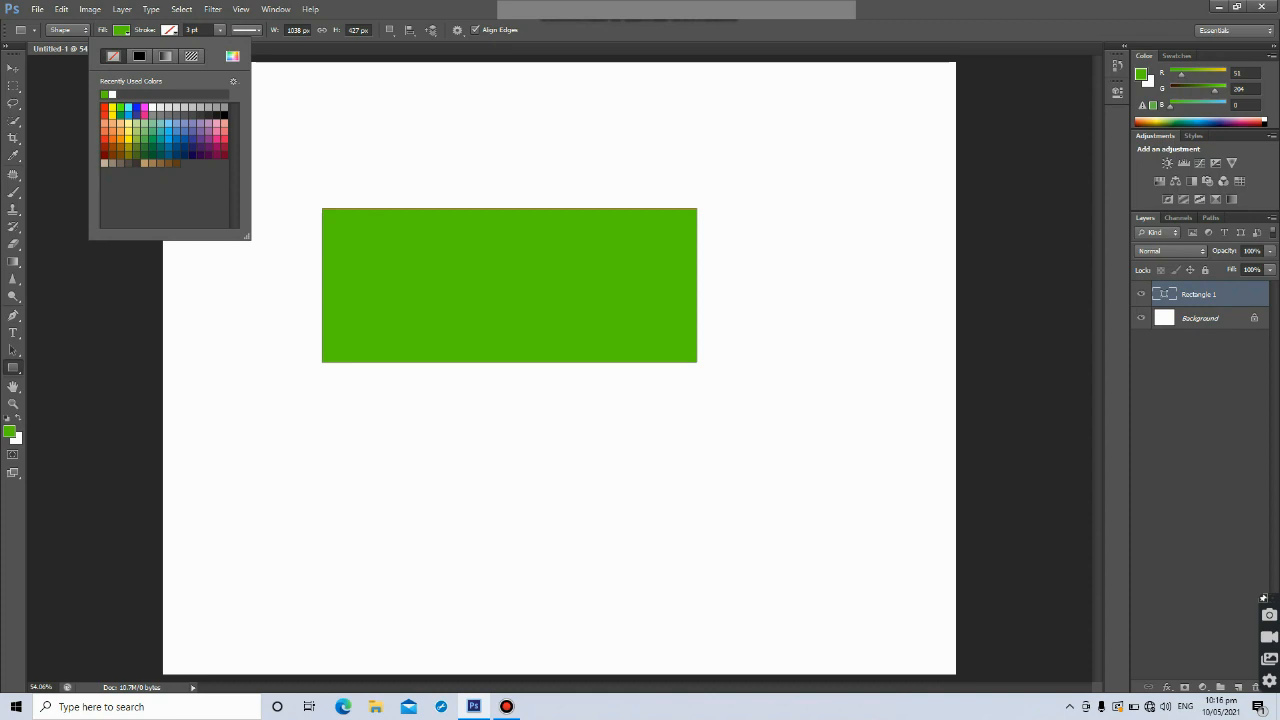
{"action": "left_click", "coordinate": [139, 56]}
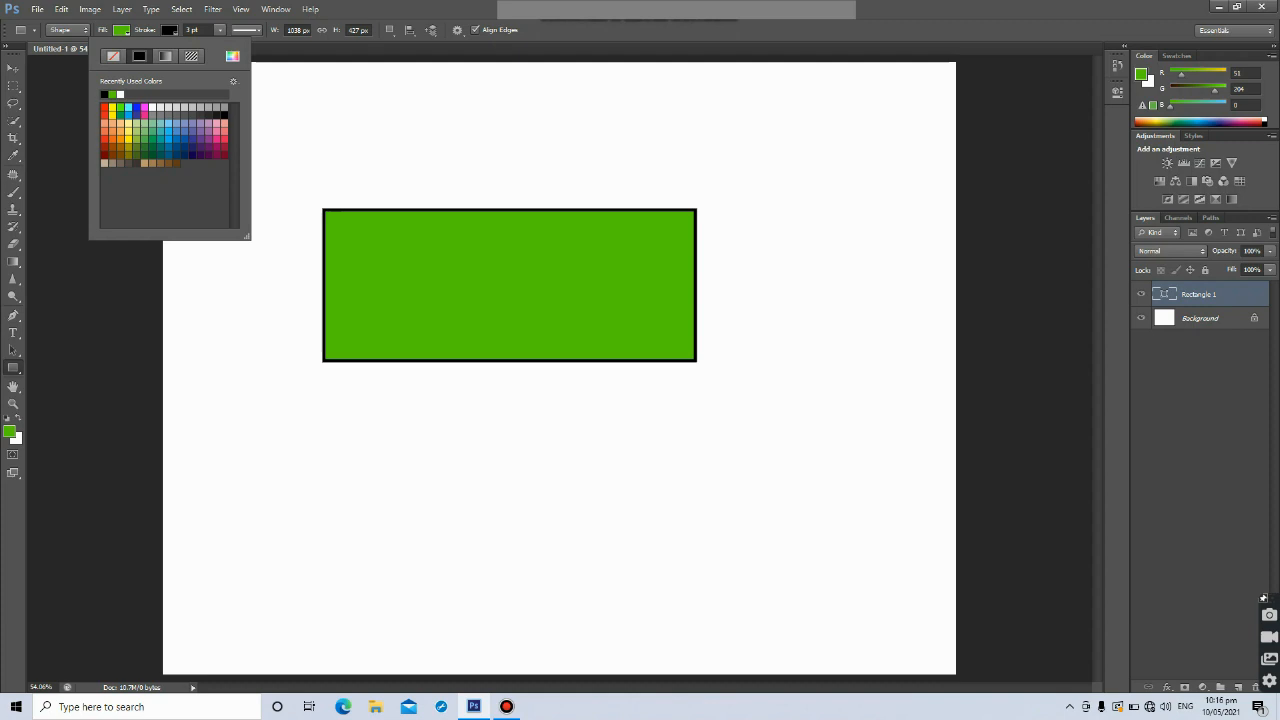
{"action": "left_click", "coordinate": [220, 30]}
{"action": "left_click_drag", "start_coordinate": [220, 44], "coordinate": [236, 44]}
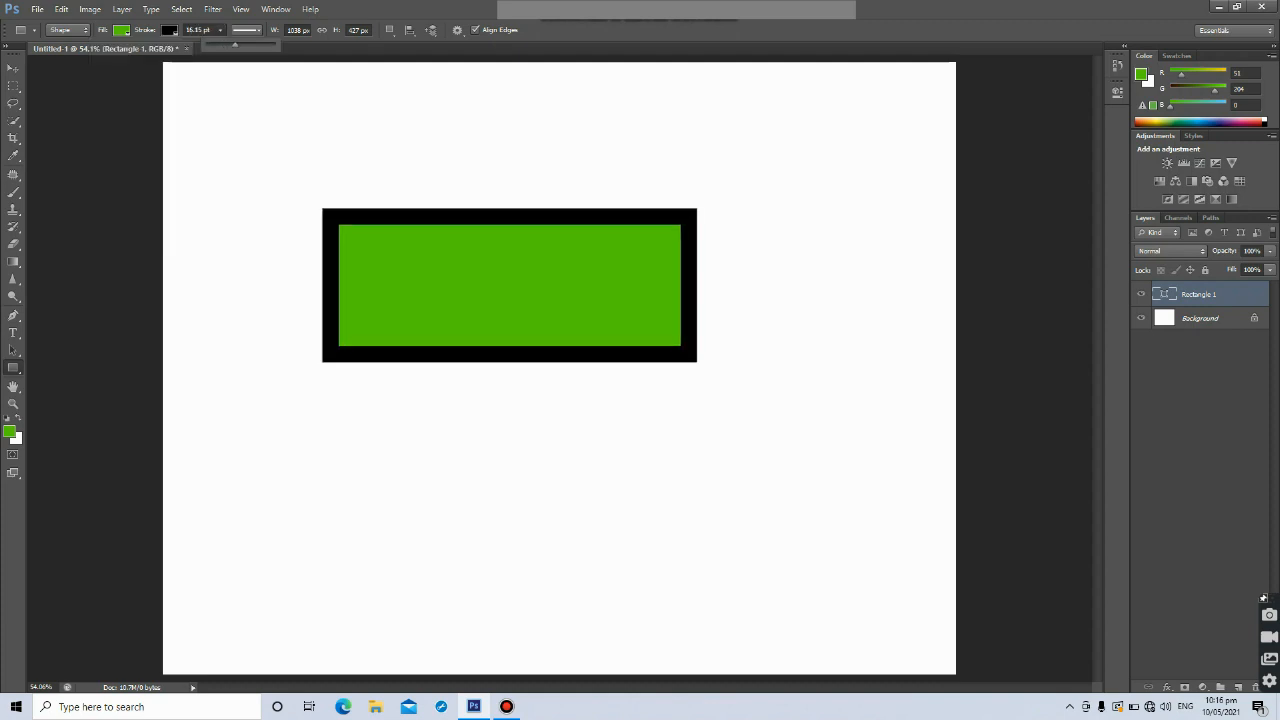
{"action": "left_click", "coordinate": [170, 30]}
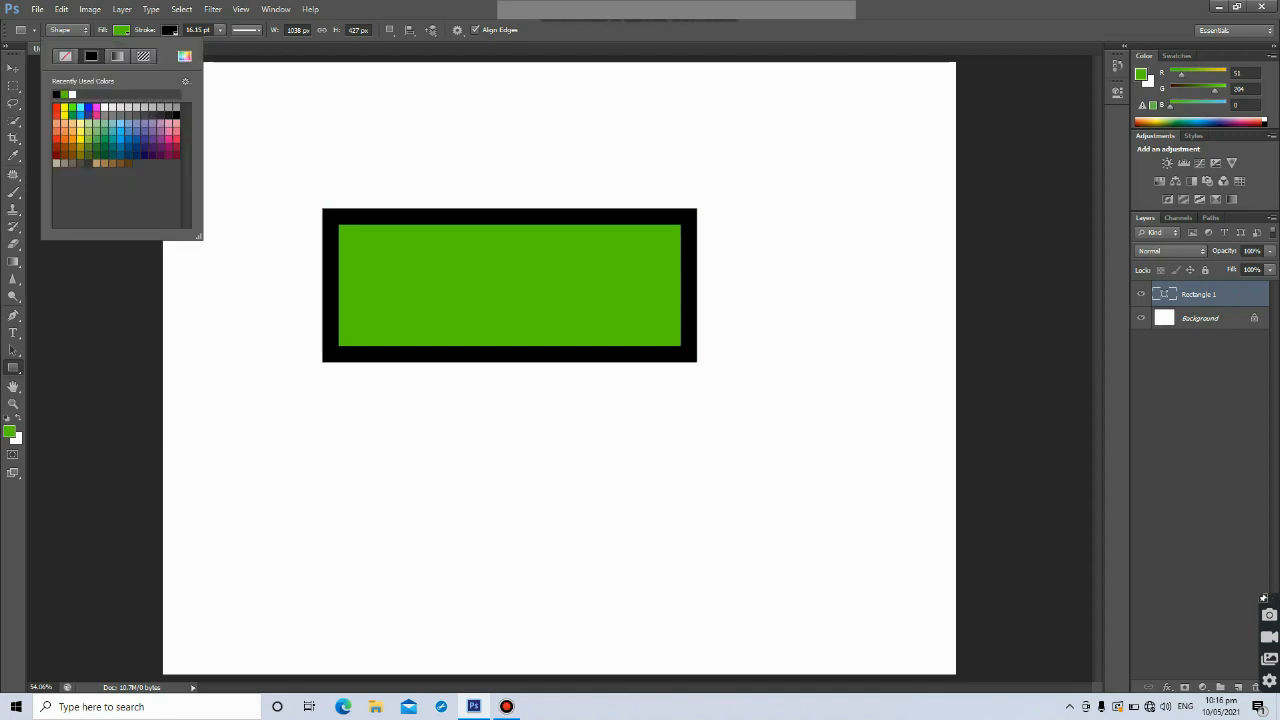
{"action": "left_click", "coordinate": [64, 108]}
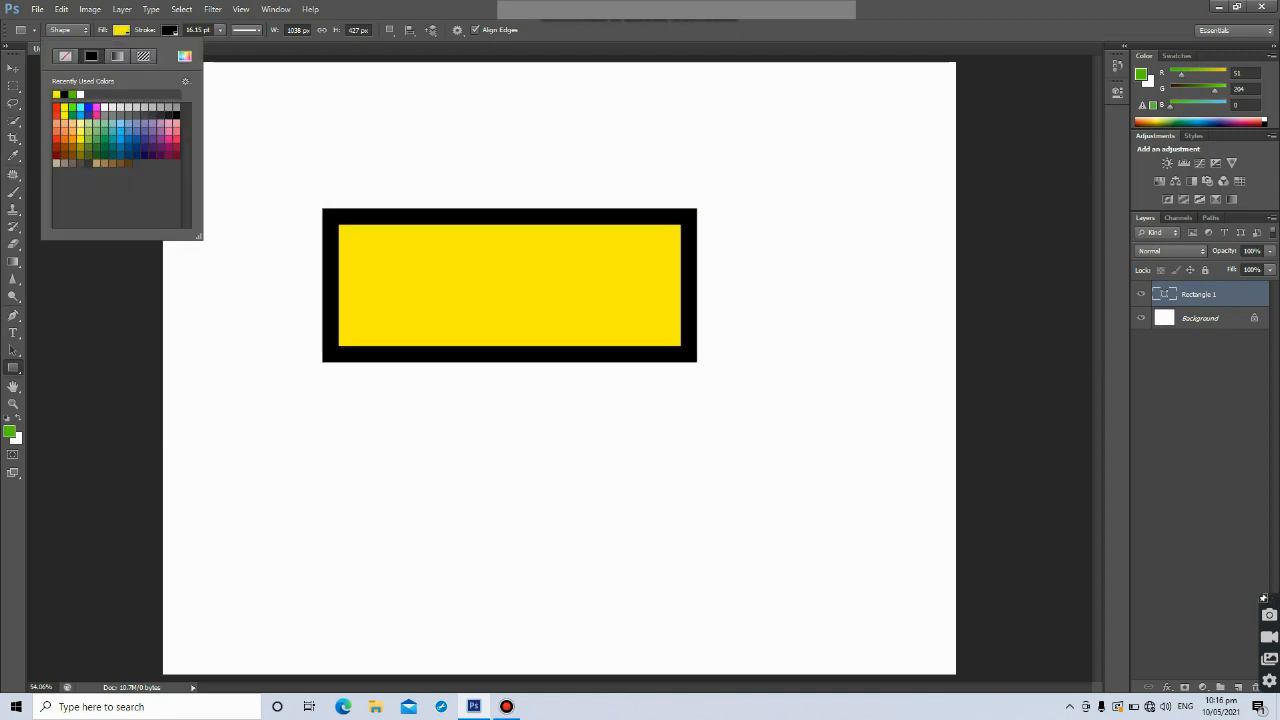
Try dashed and dotted stroke styles on the rectangle's border before returning to a solid line
{"action": "left_click", "coordinate": [246, 30]}
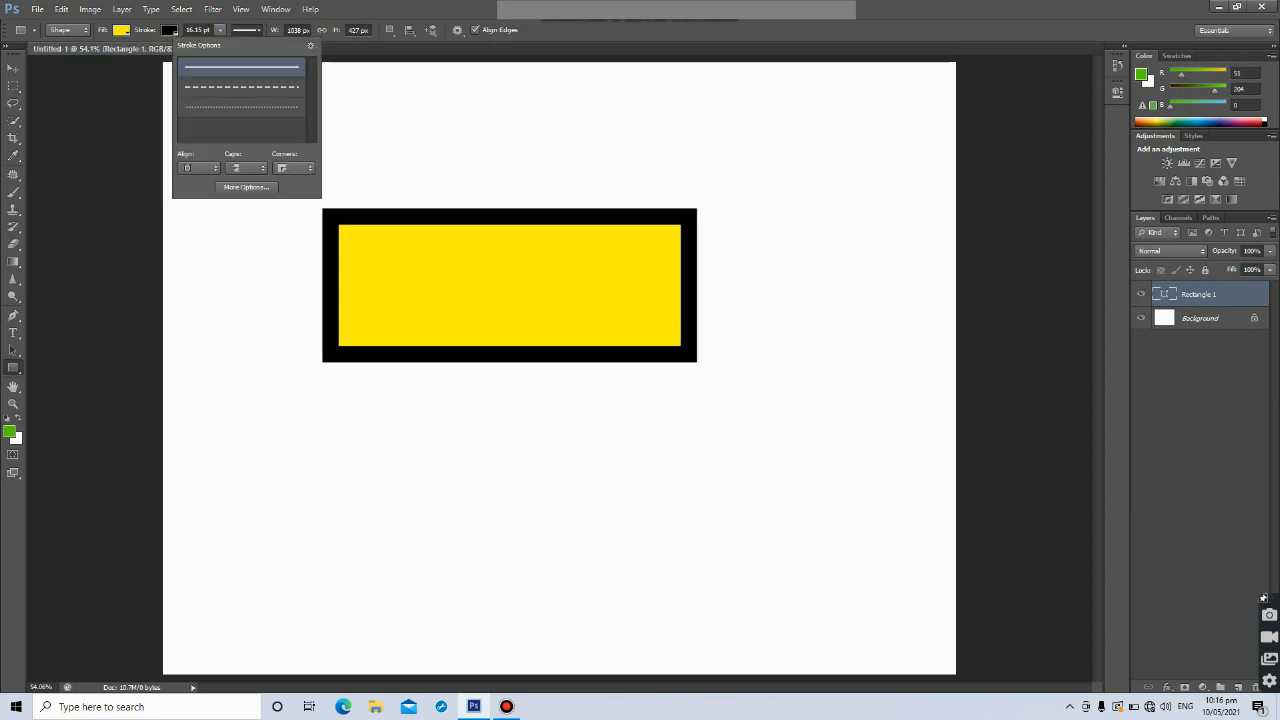
{"action": "left_click", "coordinate": [241, 87]}
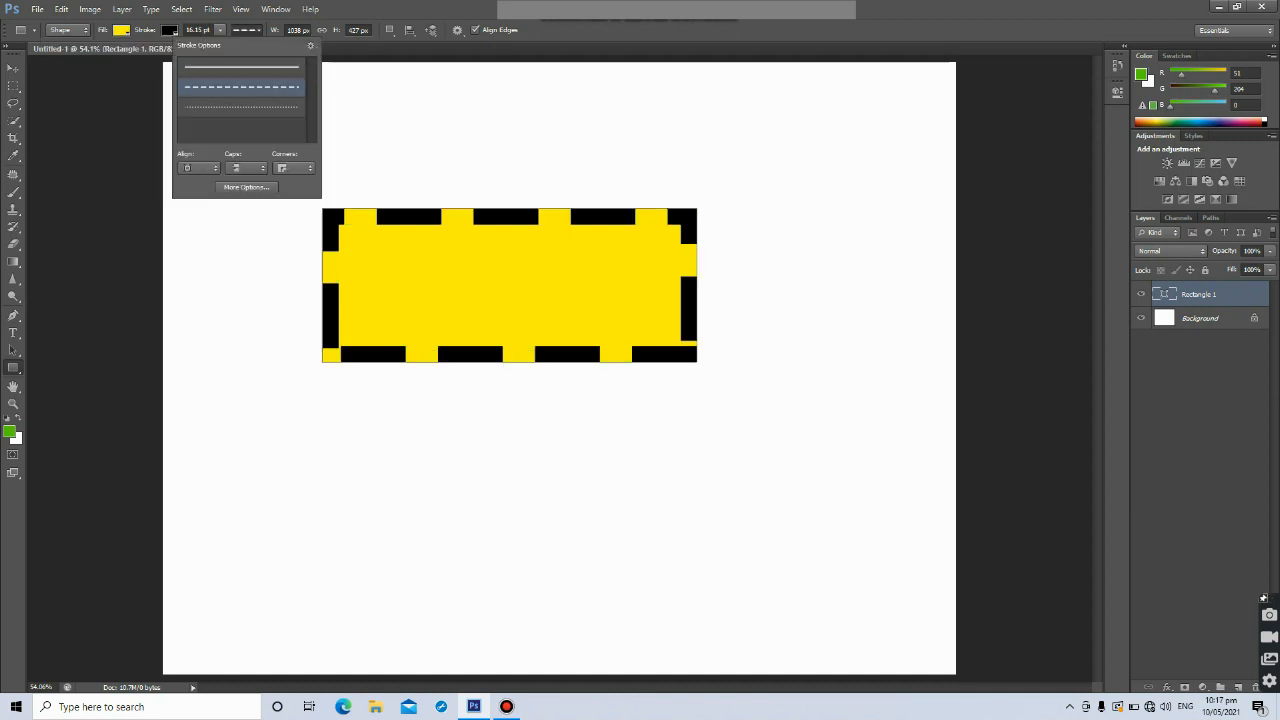
{"action": "left_click", "coordinate": [241, 67]}
{"action": "left_click", "coordinate": [241, 87]}
{"action": "left_click", "coordinate": [241, 107]}
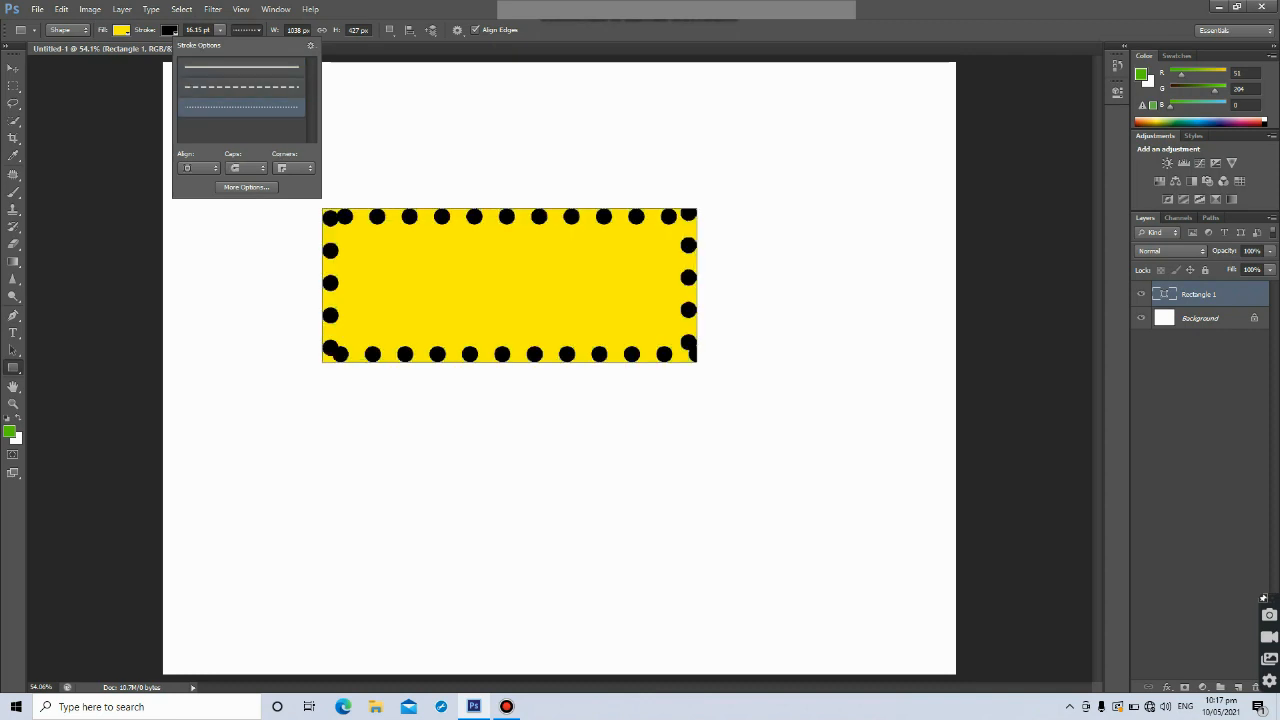
{"action": "left_click", "coordinate": [241, 67]}
{"action": "left_click", "coordinate": [246, 187]}
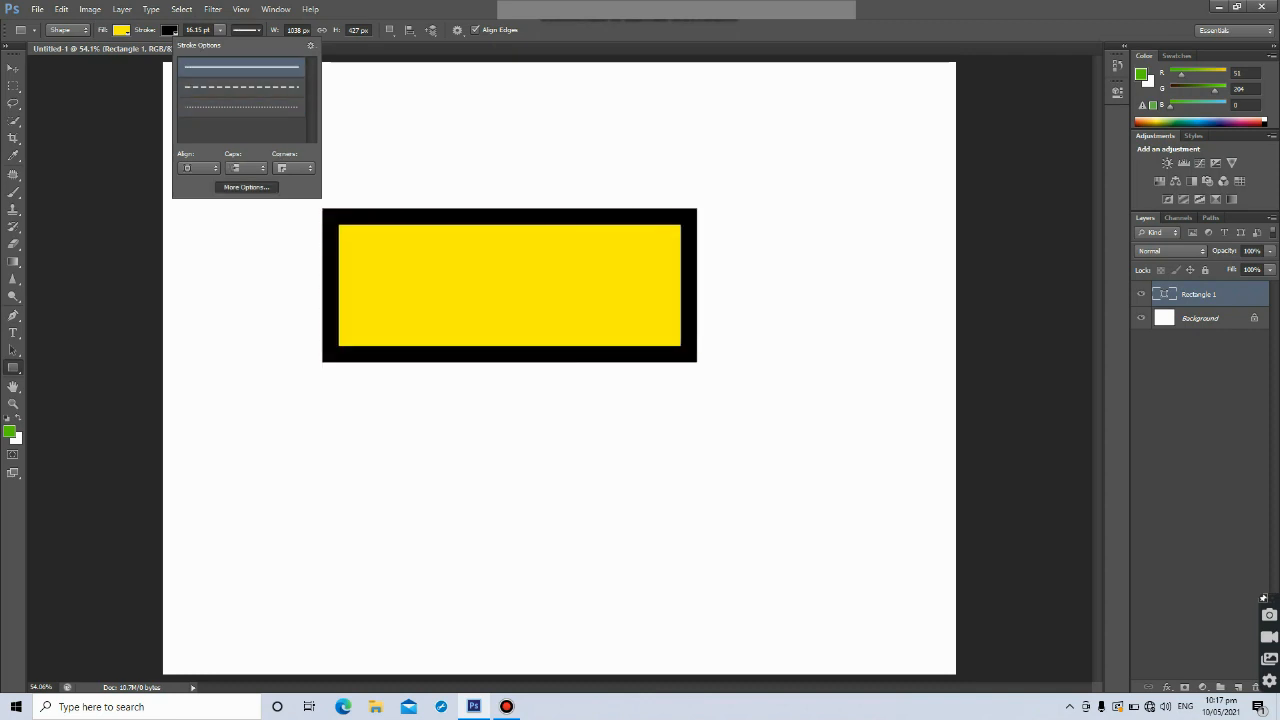
{"action": "left_click", "coordinate": [689, 210]}
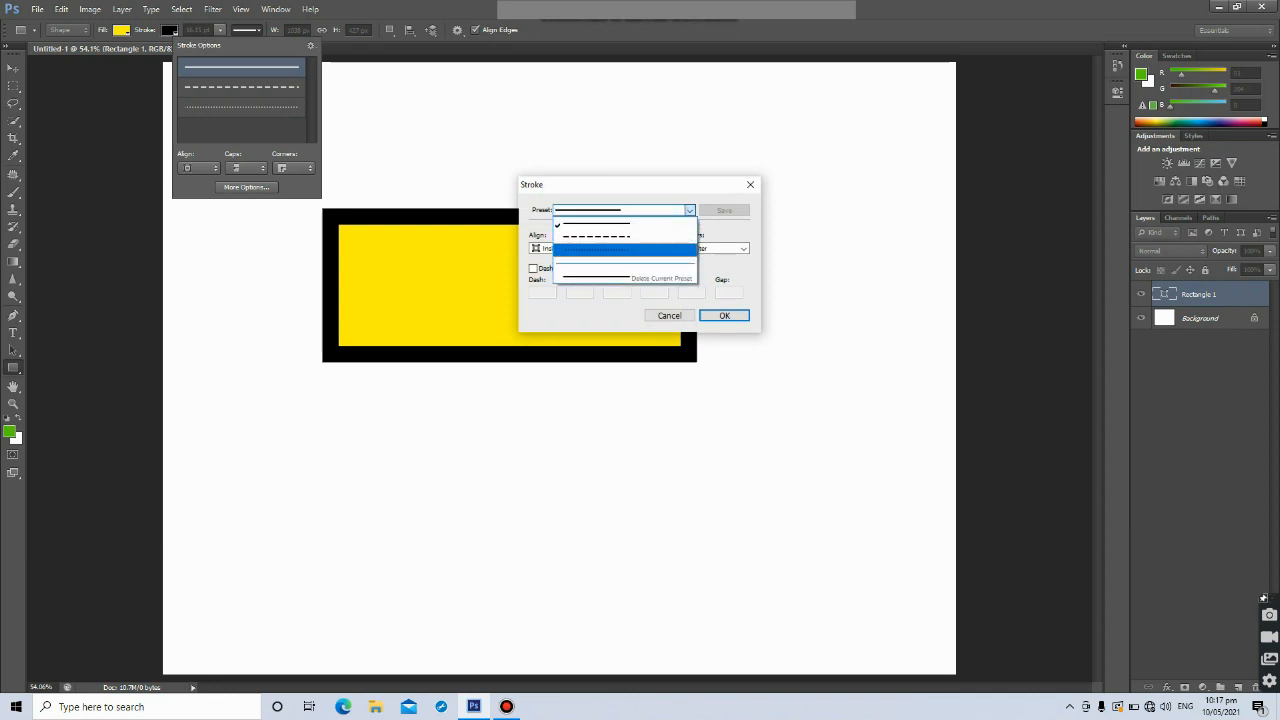
{"action": "left_click", "coordinate": [724, 315]}
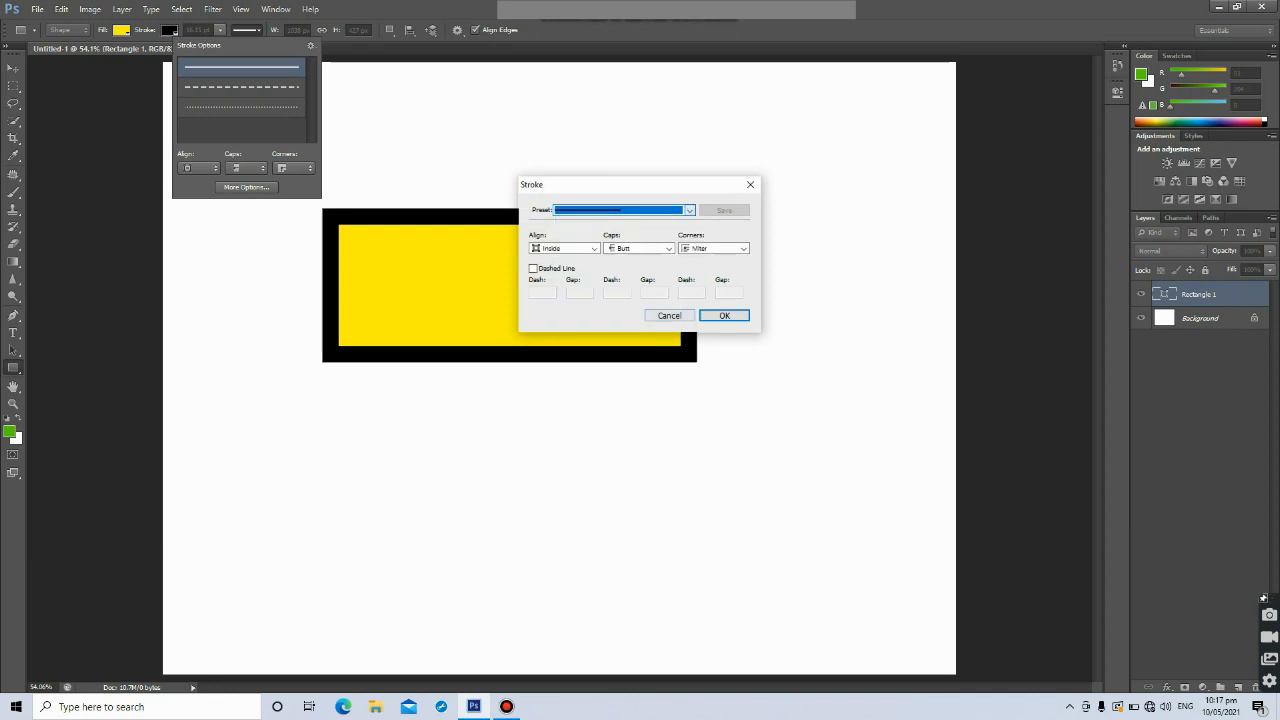
{"action": "left_click", "coordinate": [724, 315]}
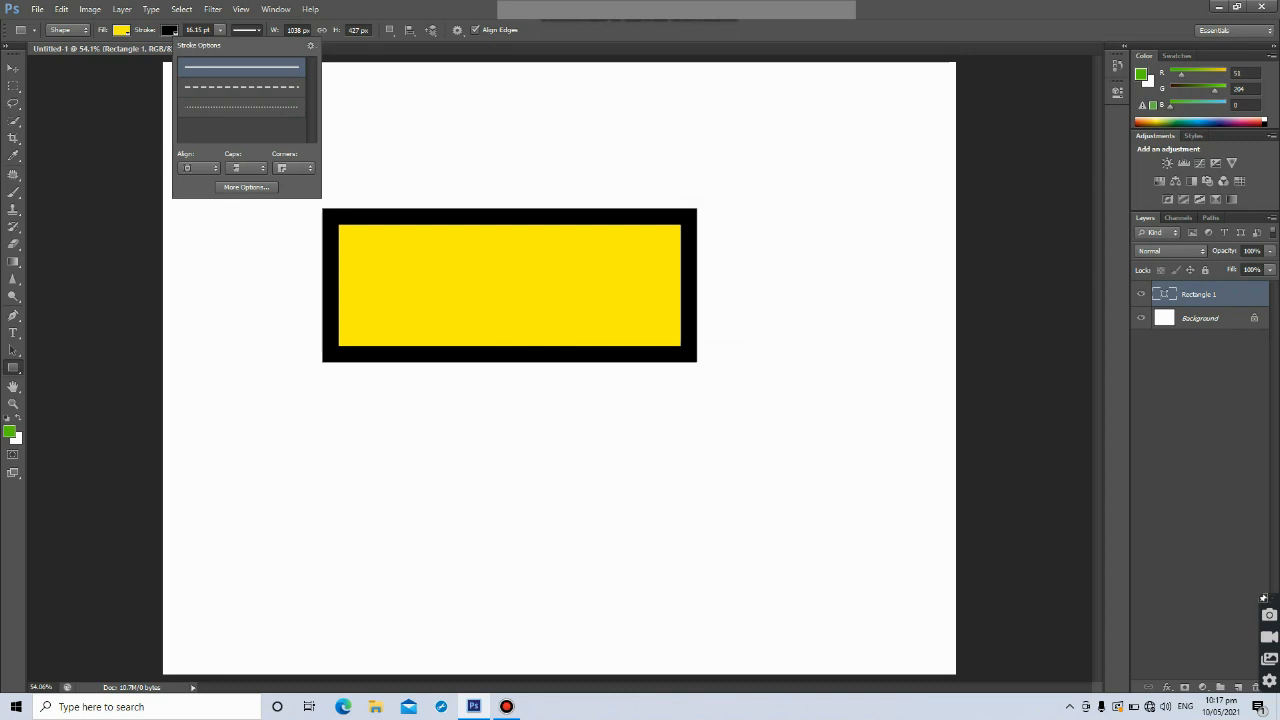
{"action": "key", "text": "Escape"}
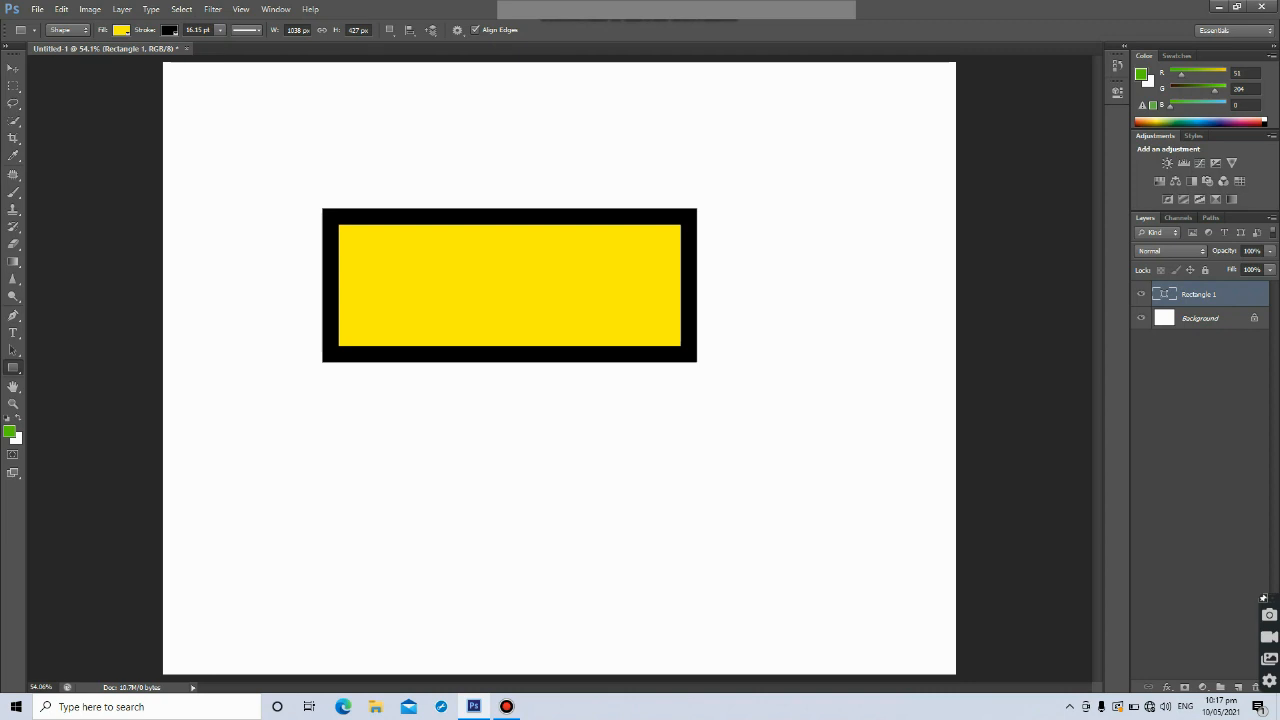
Move the rectangle up toward the top of the canvas
{"action": "key", "text": "v"}
{"action": "left_click_drag", "start_coordinate": [454, 216], "coordinate": [485, 138]}
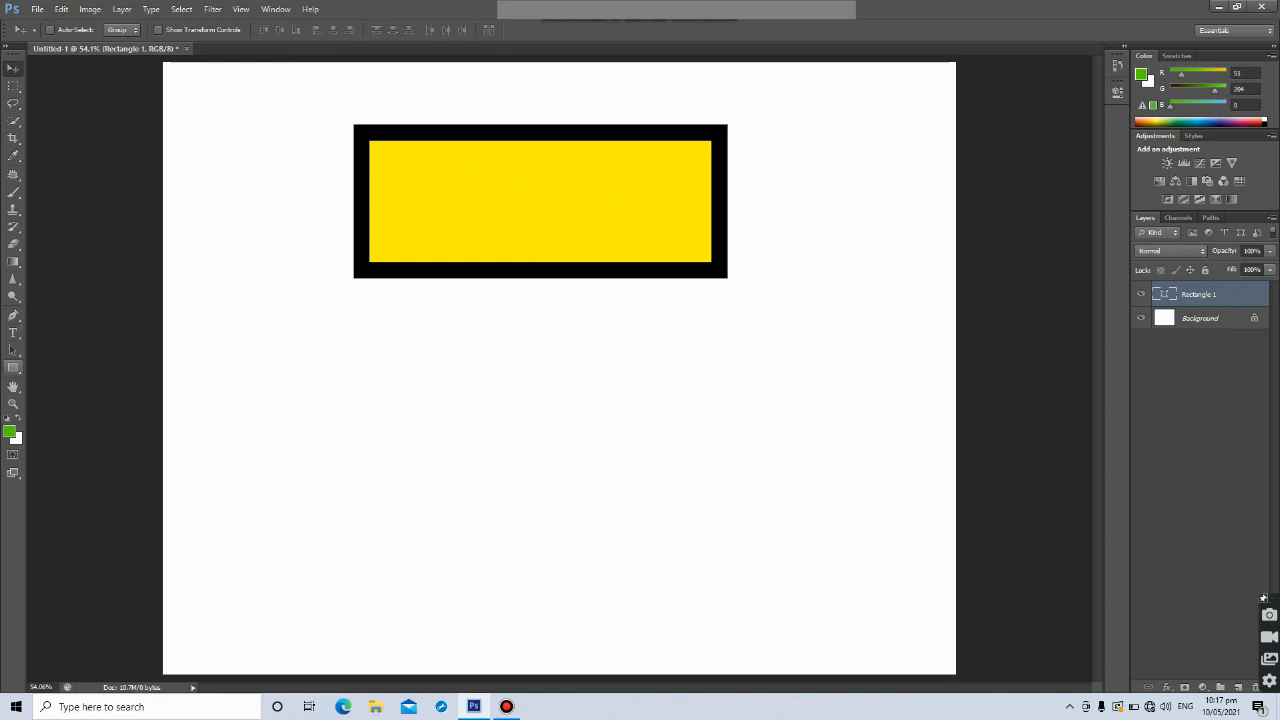
Switch to the Ellipse Tool and draw an ellipse about 683 by 586 px below the rectangle
{"action": "left_click", "coordinate": [13, 368]}
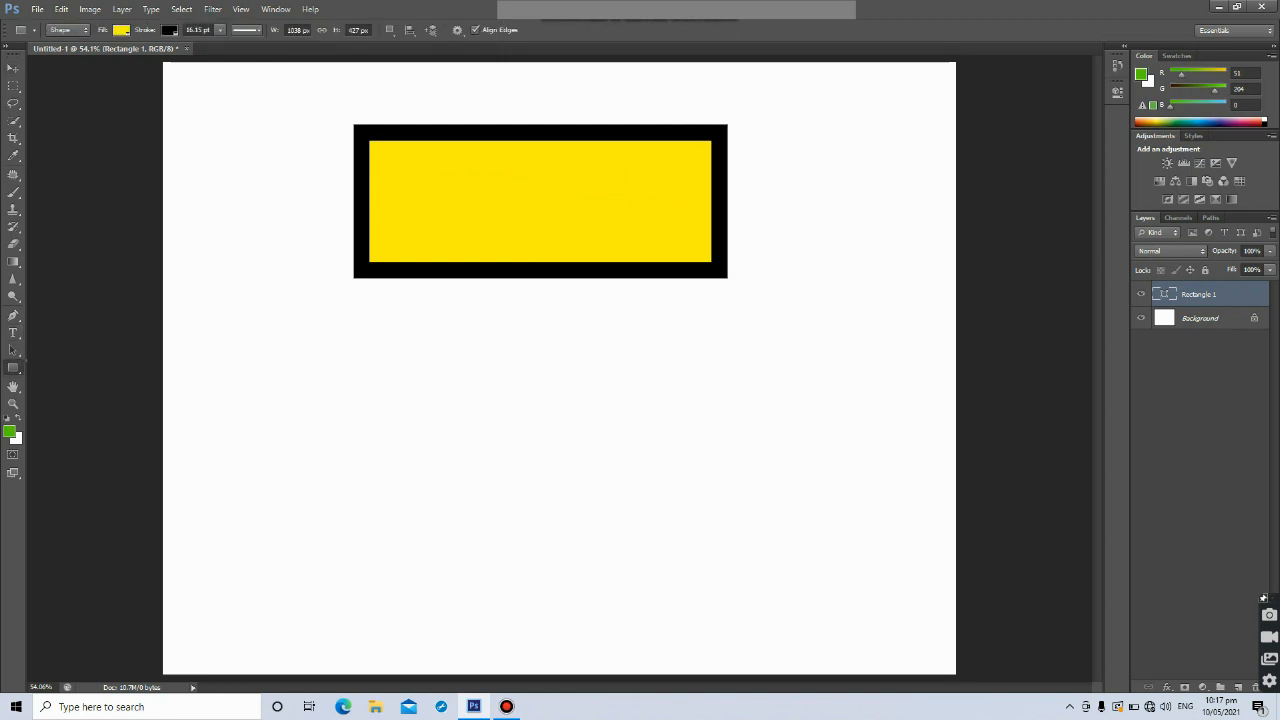
{"action": "right_click", "coordinate": [13, 368]}
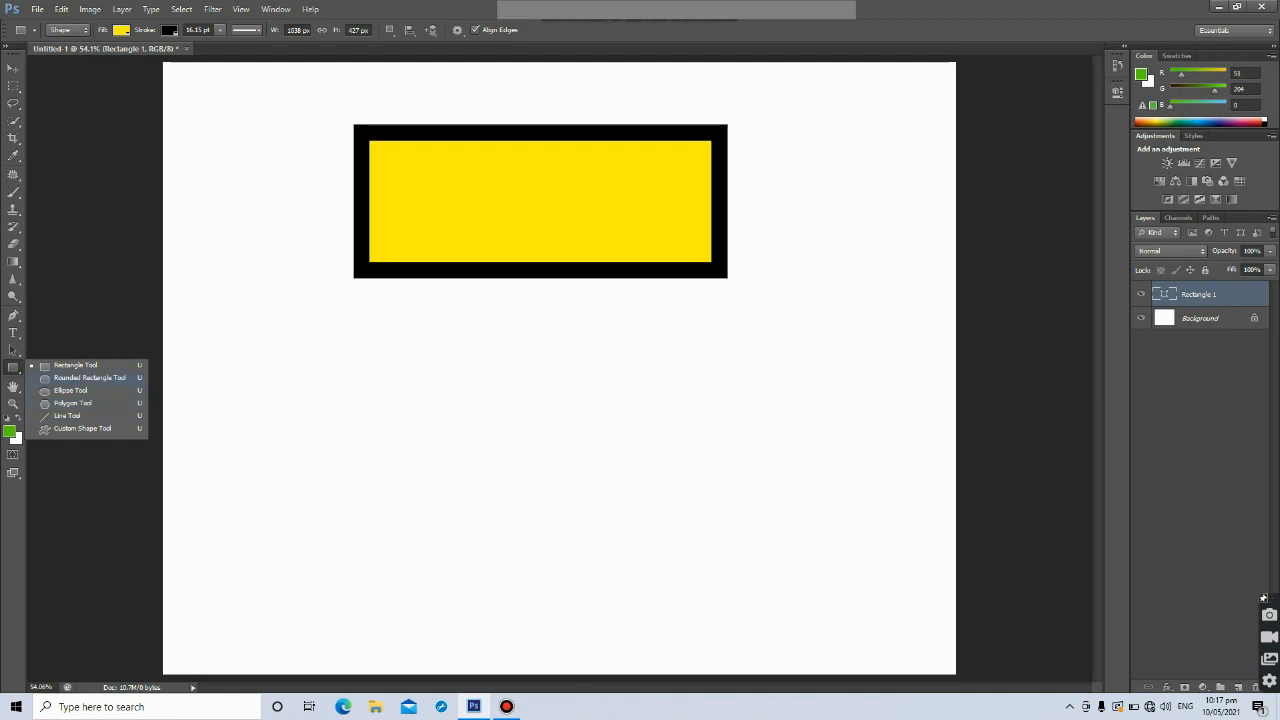
{"action": "left_click", "coordinate": [70, 390]}
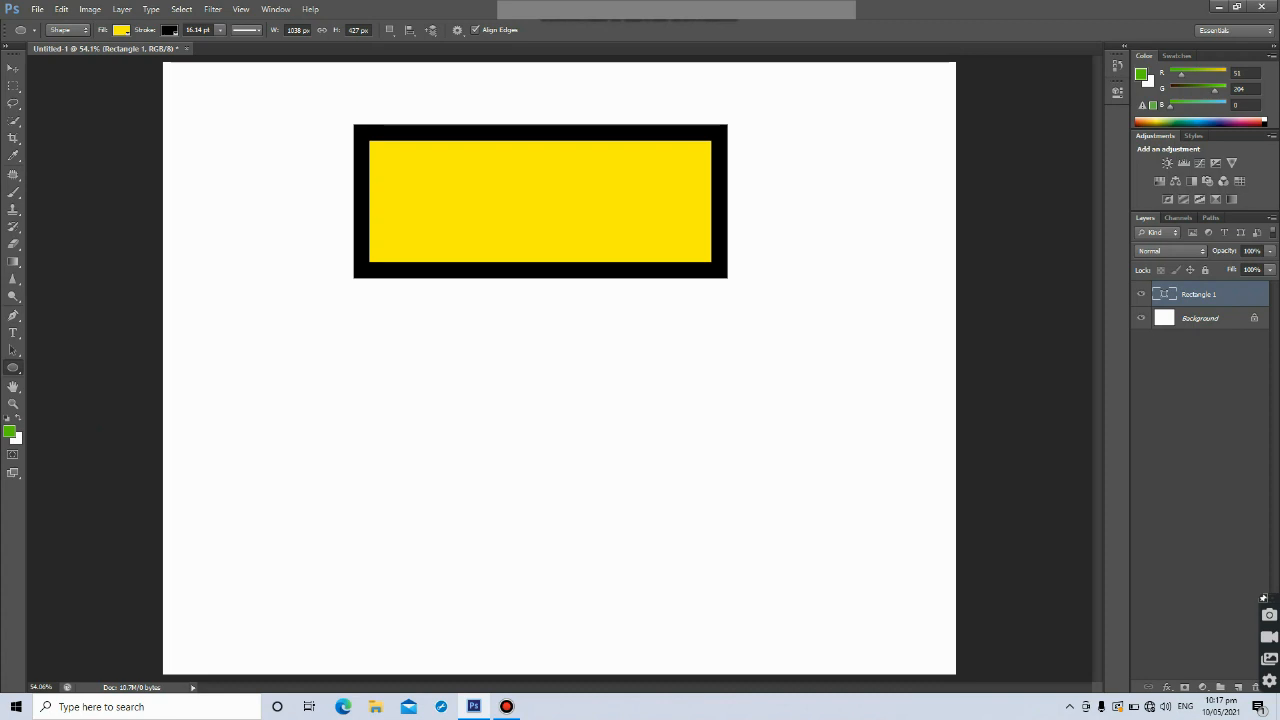
{"action": "left_click_drag", "start_coordinate": [406, 390], "coordinate": [652, 601]}
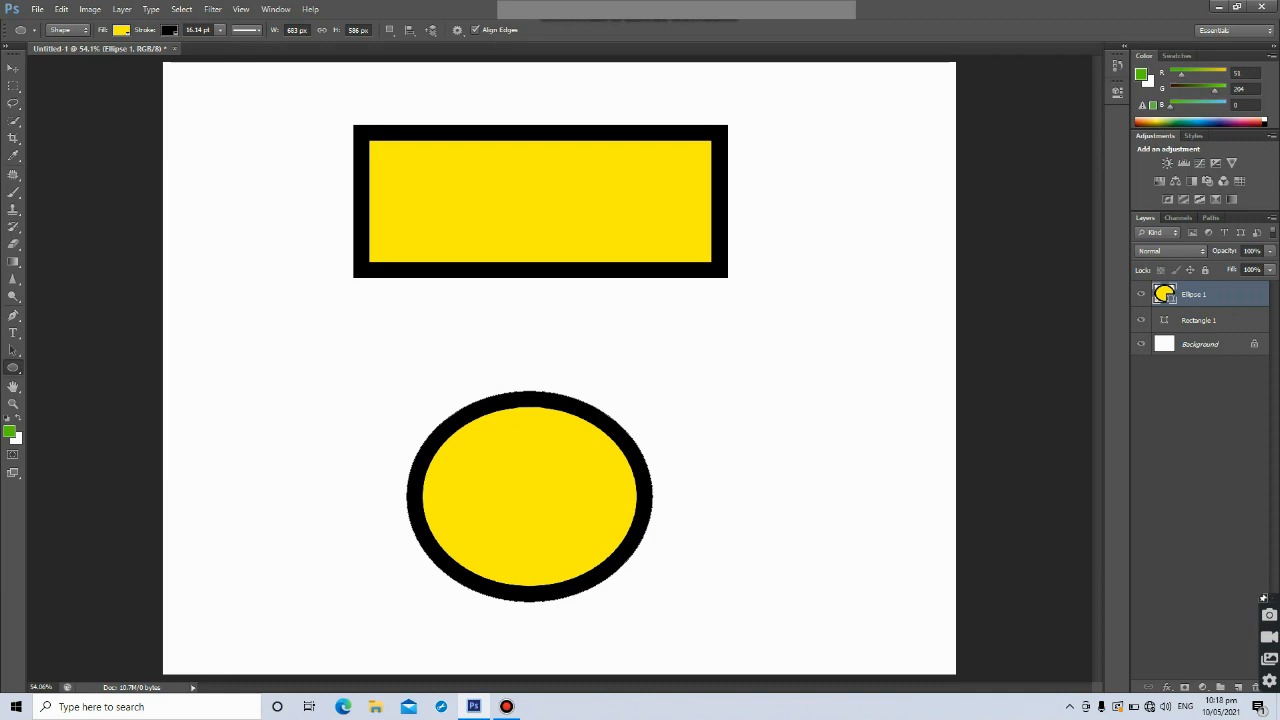
Remove both the stroke and the fill from the ellipse, leaving only its path
{"action": "left_click", "coordinate": [169, 30]}
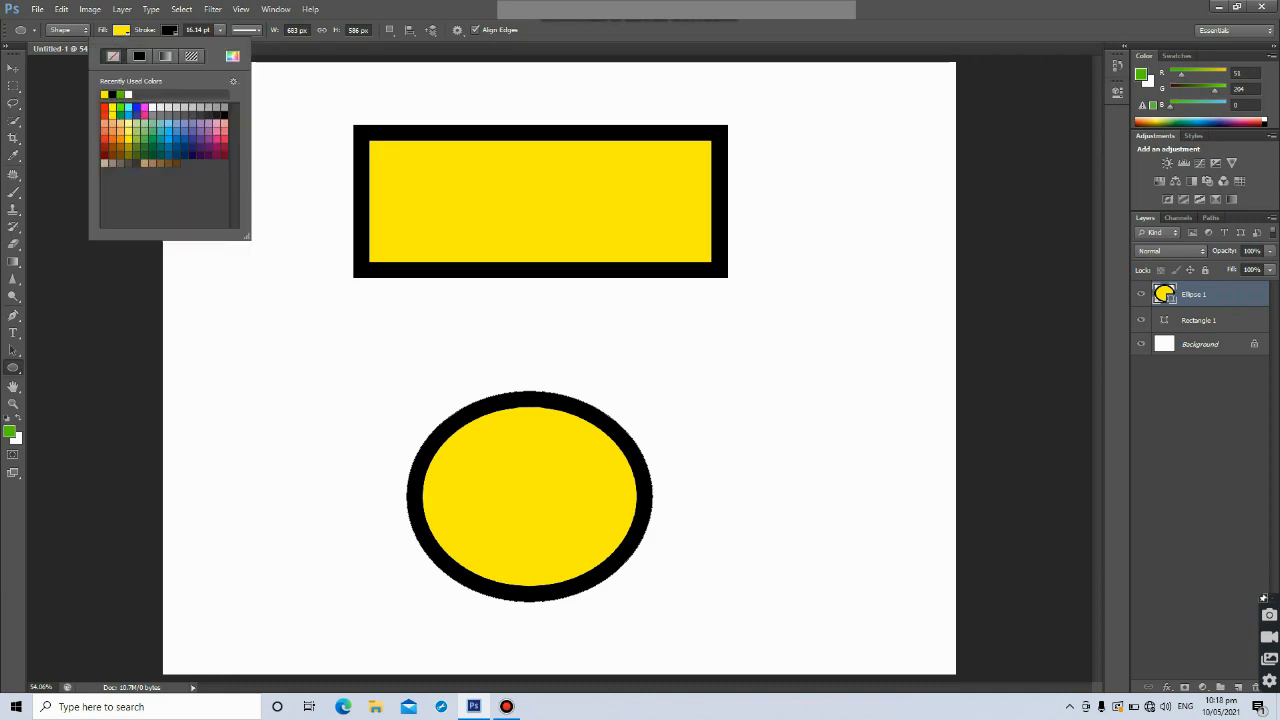
{"action": "left_click", "coordinate": [113, 56]}
{"action": "left_click", "coordinate": [121, 30]}
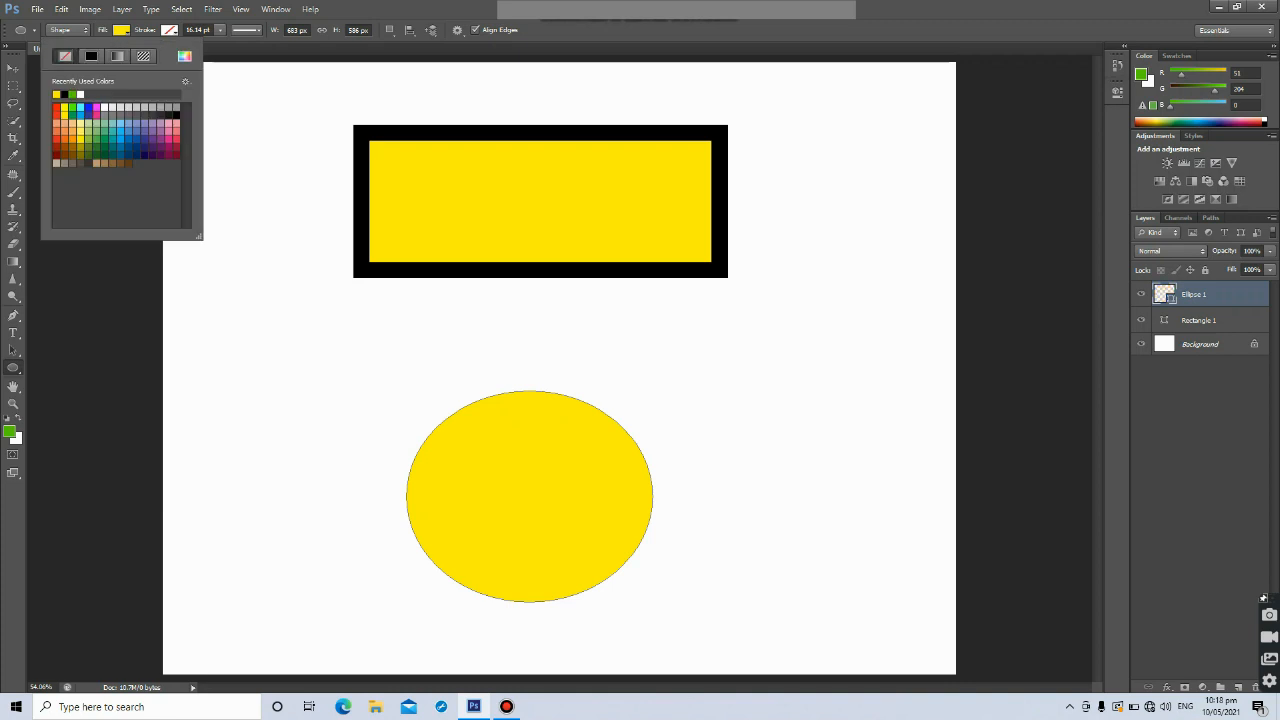
{"action": "left_click", "coordinate": [65, 56]}
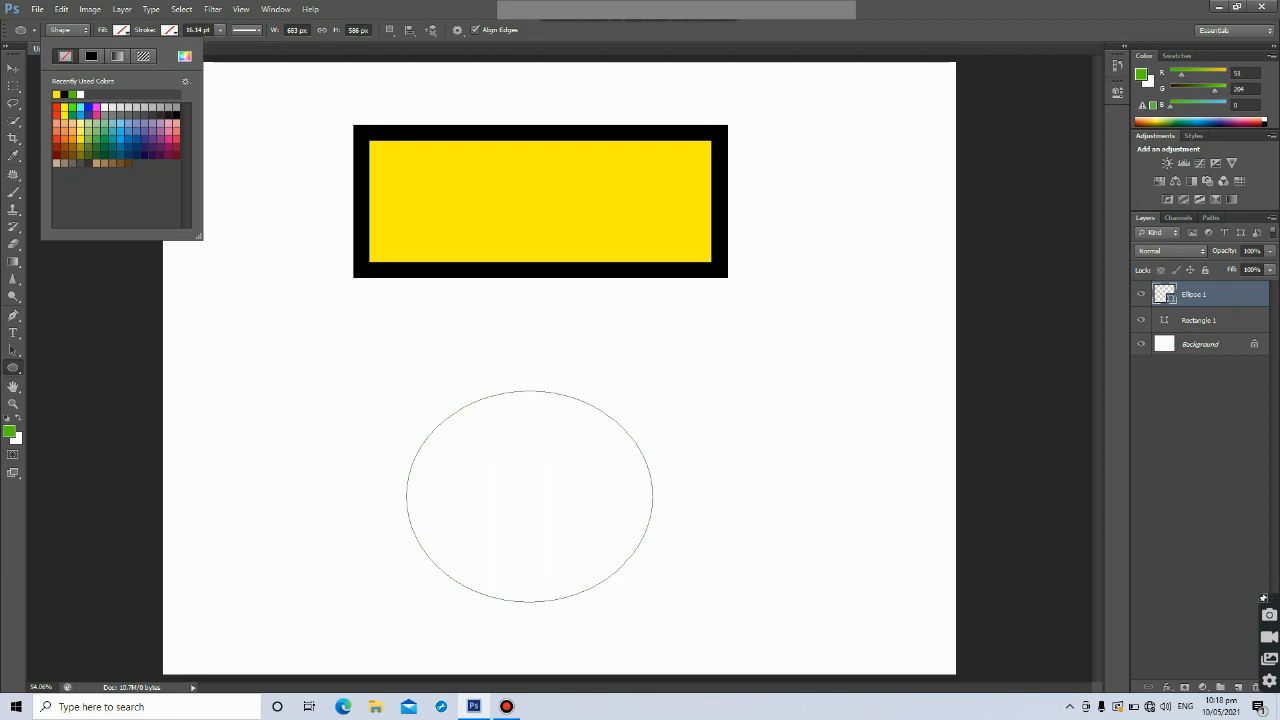
{"action": "key", "text": "Escape"}
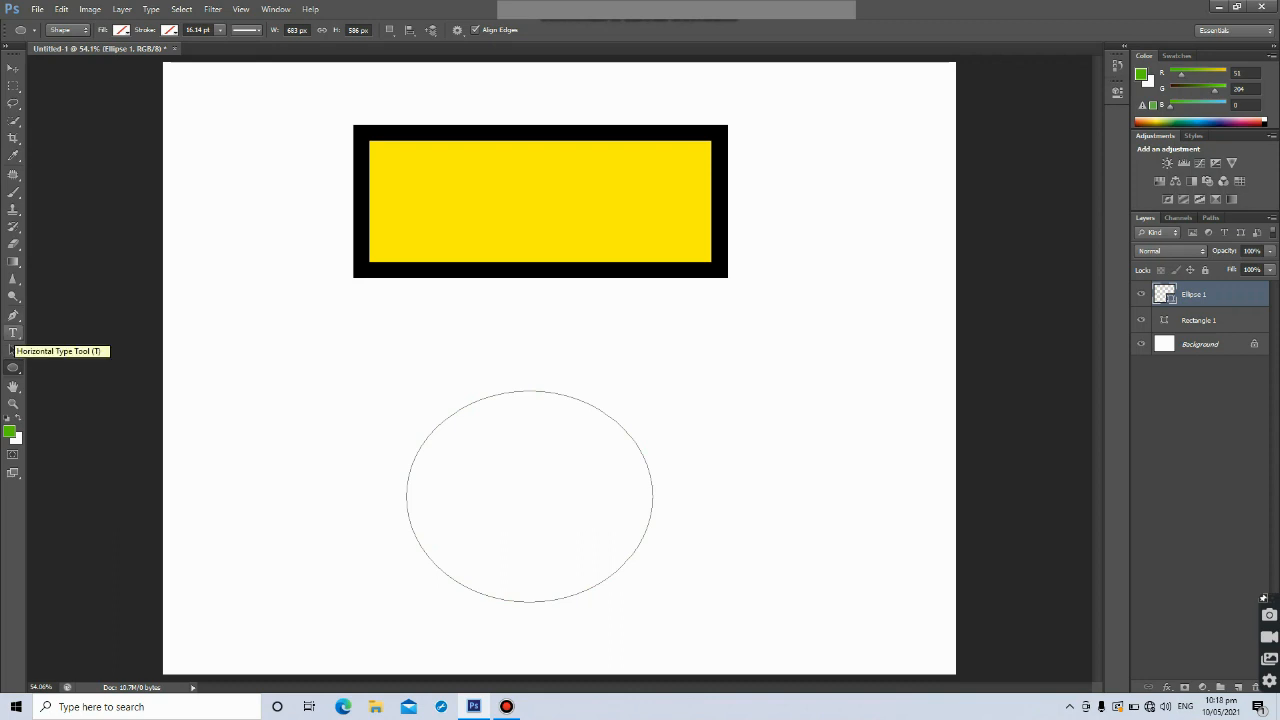
With the Horizontal Type Tool, place the text MULTIMEDIA along the ellipse path and select all of it
{"action": "left_click", "coordinate": [13, 333]}
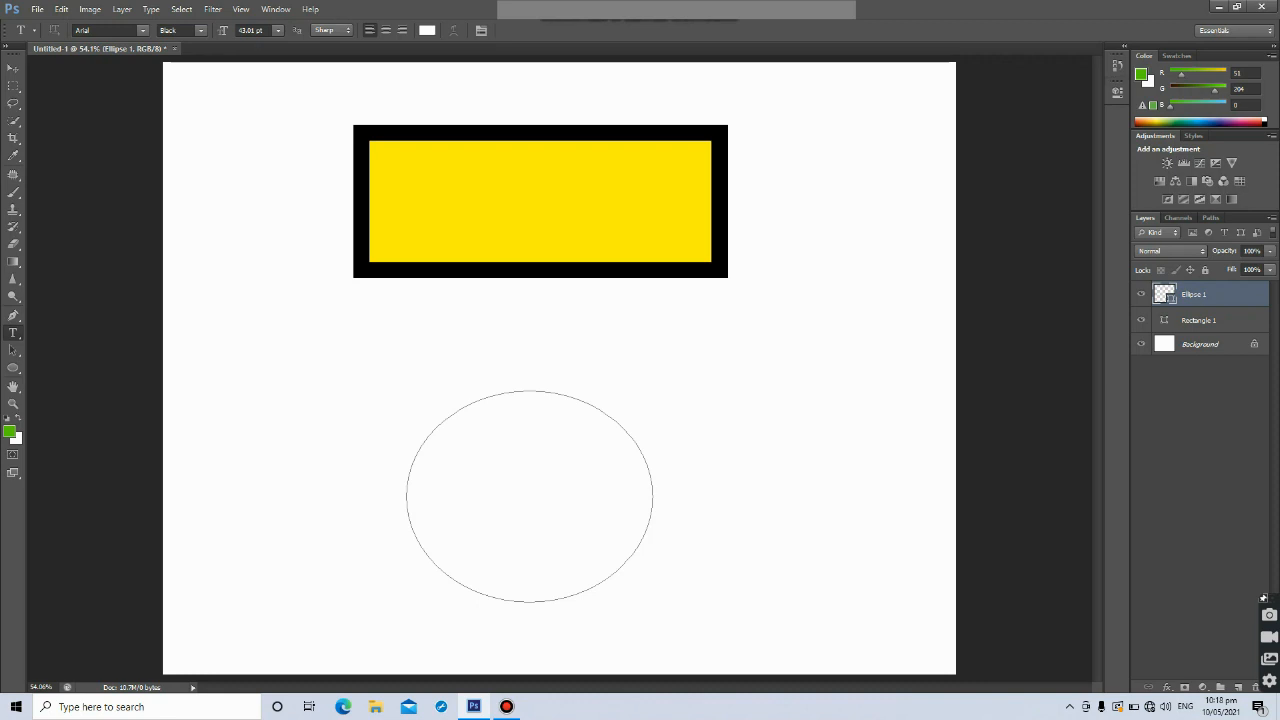
{"action": "left_click", "coordinate": [447, 416]}
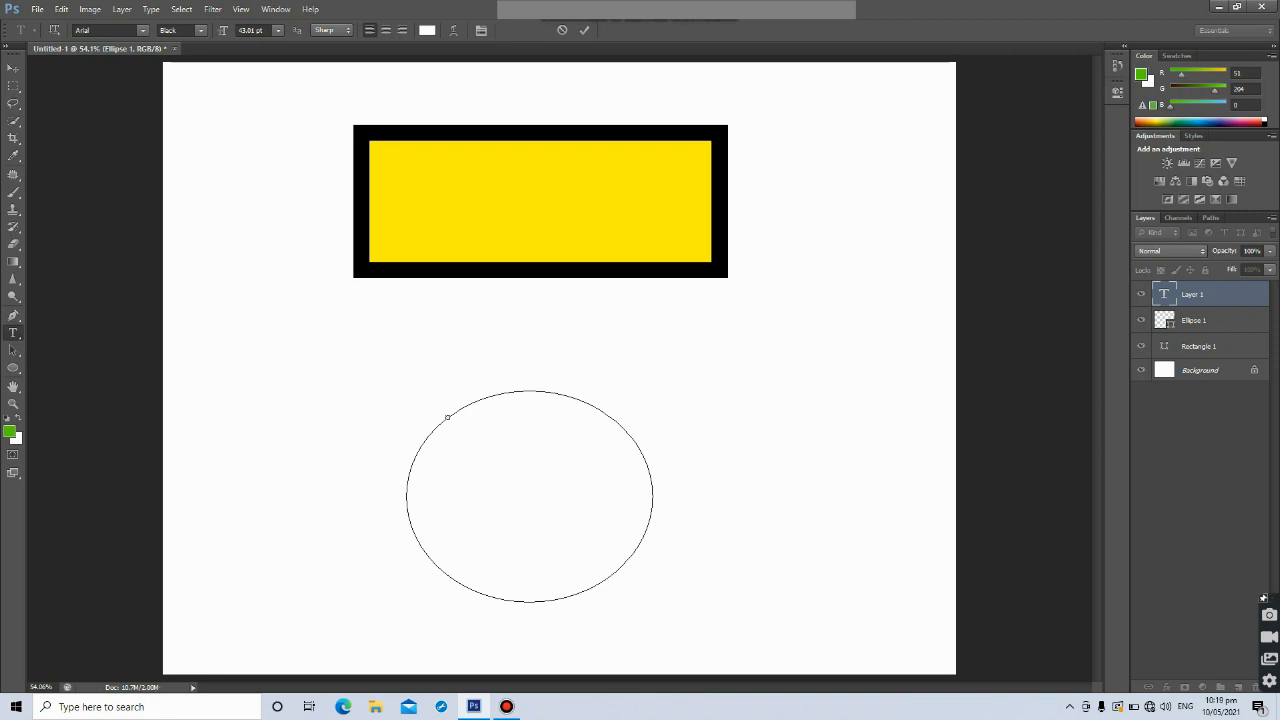
{"action": "key", "text": "ctrl"}
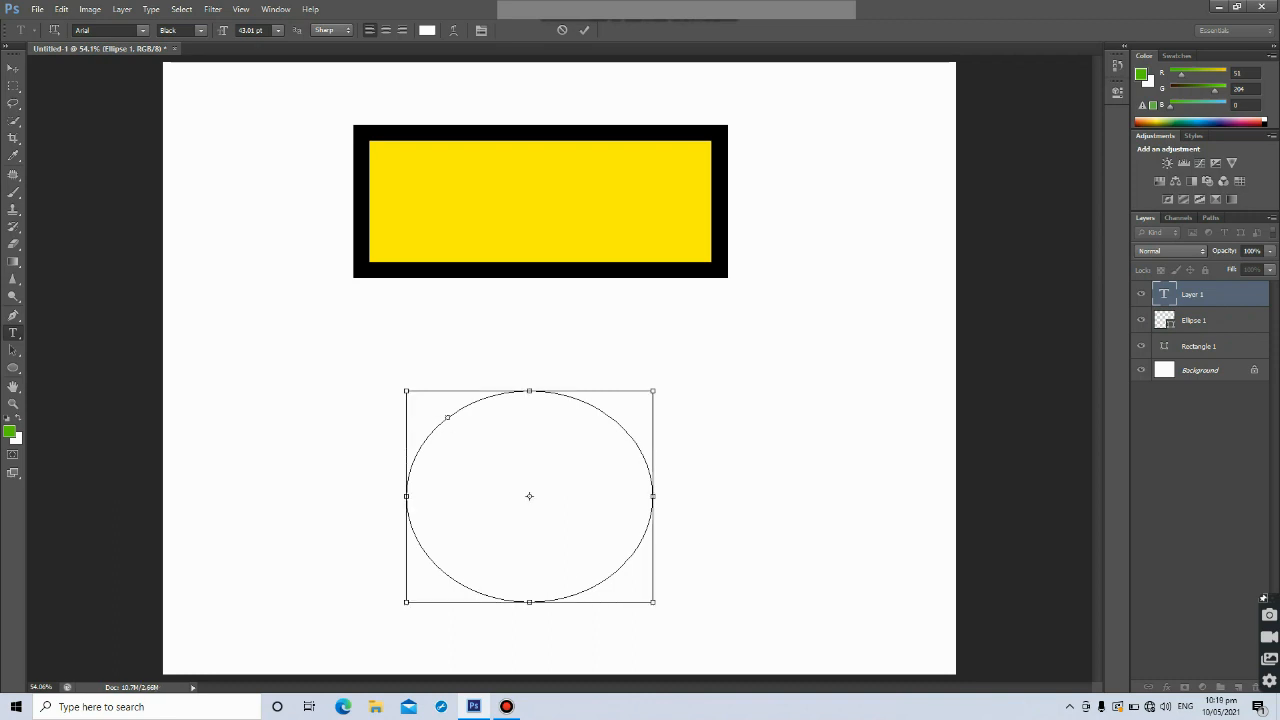
{"action": "key", "text": "ctrl+a"}
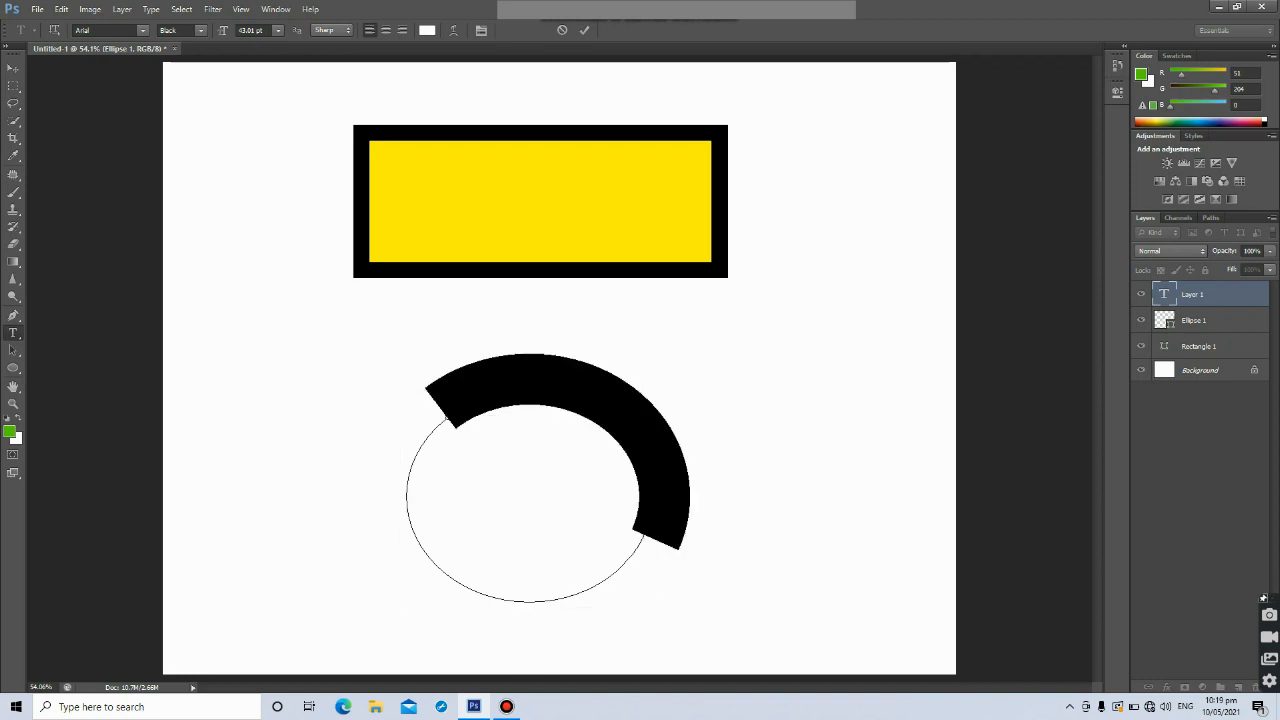
Set the selected path text's color to black (000000)
{"action": "left_click", "coordinate": [427, 30]}
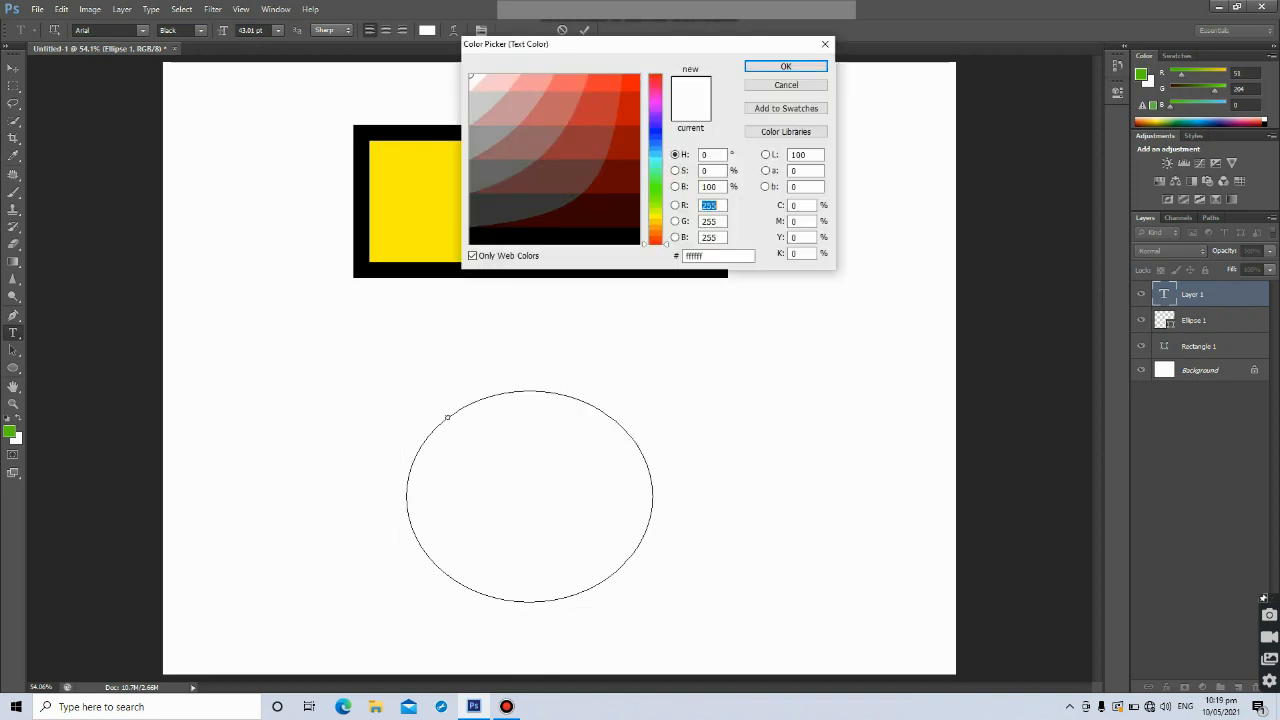
{"action": "left_click", "coordinate": [509, 235]}
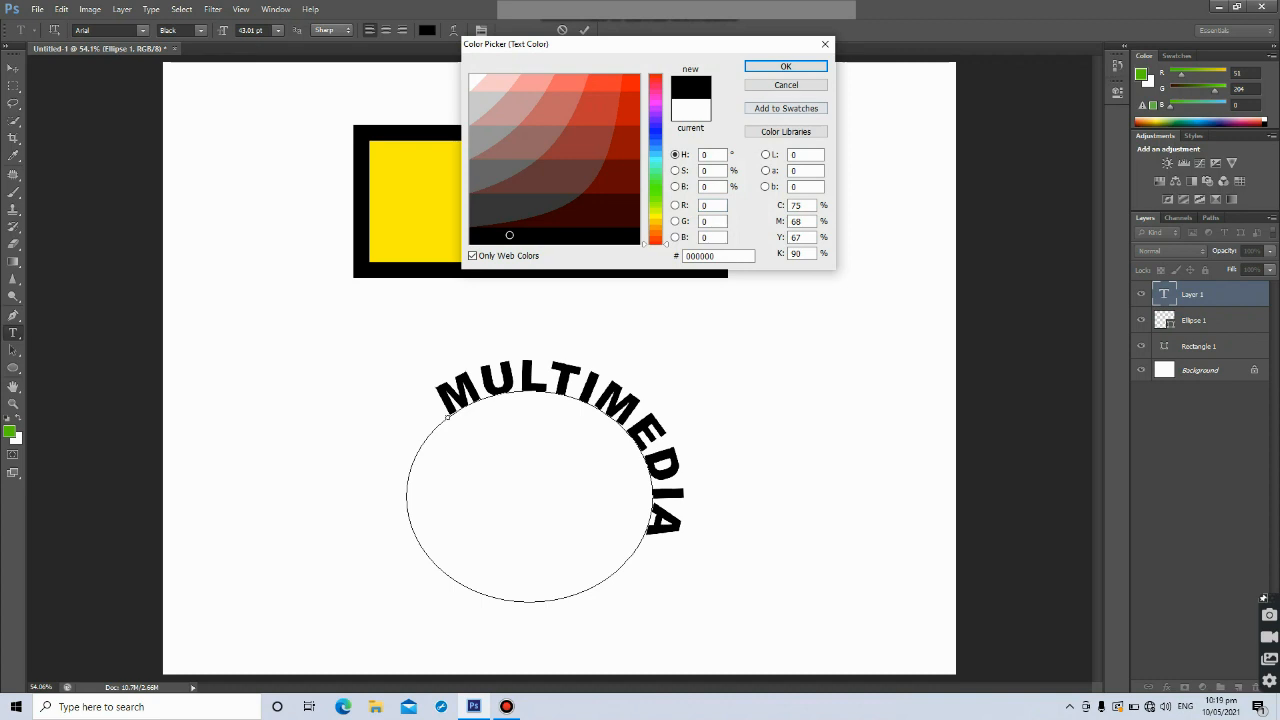
{"action": "key", "text": "Return"}
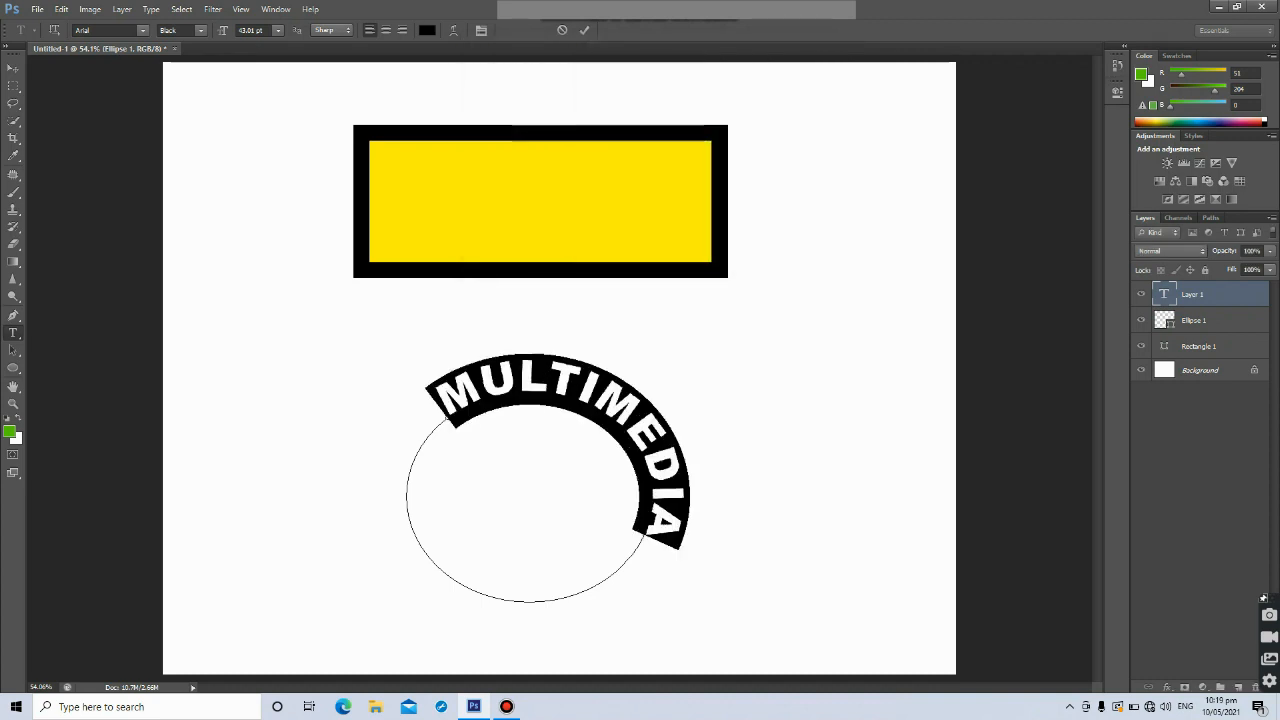
Extend the path text by adding 2D DESIGN after MULTIMEDIA around the ellipse
{"action": "left_click", "coordinate": [657, 539]}
{"action": "type", "text": "2D"}
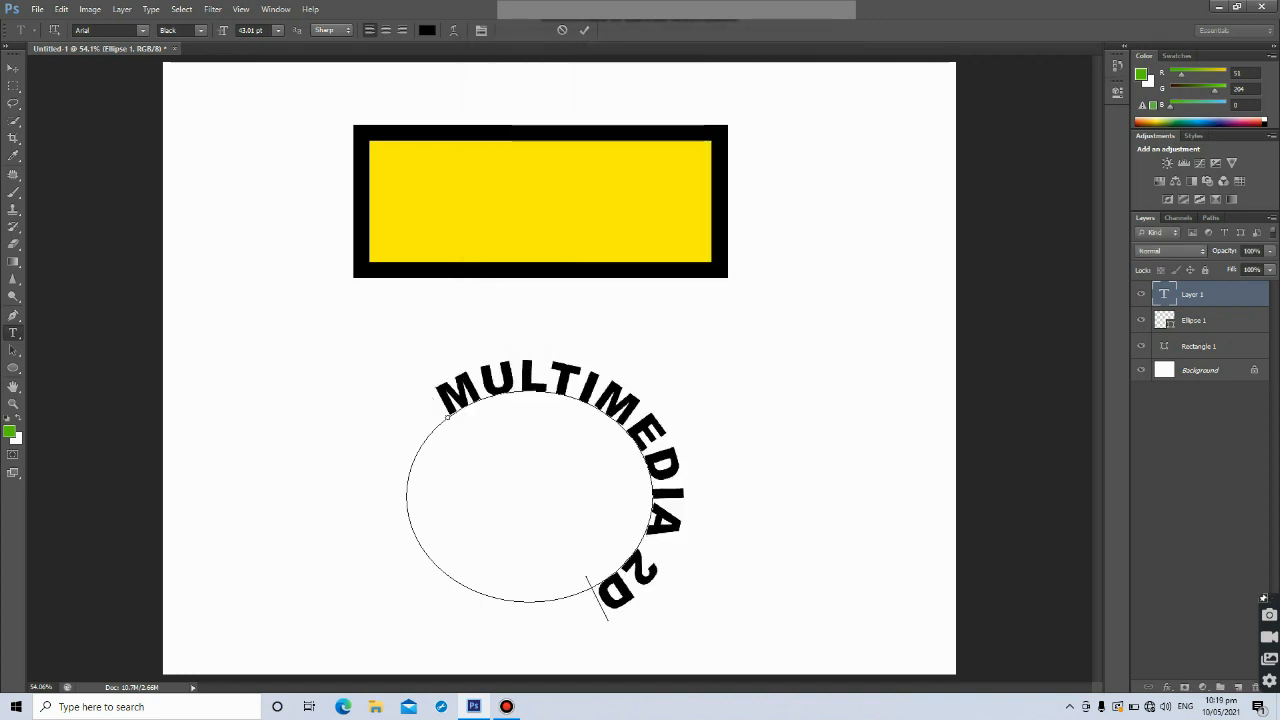
{"action": "type", "text": " DESIGN"}
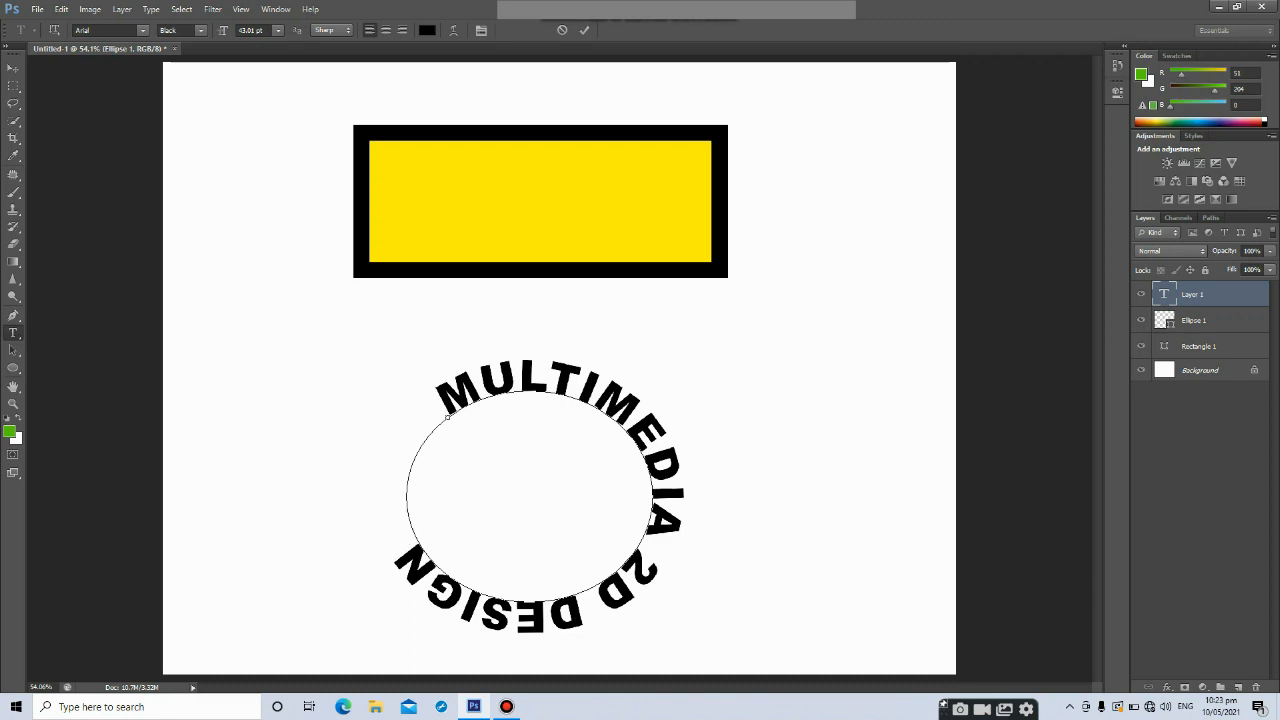
Move the circular text to the upper right corner of the canvas
{"action": "left_click", "coordinate": [13, 69]}
{"action": "left_click_drag", "start_coordinate": [642, 389], "coordinate": [893, 99]}
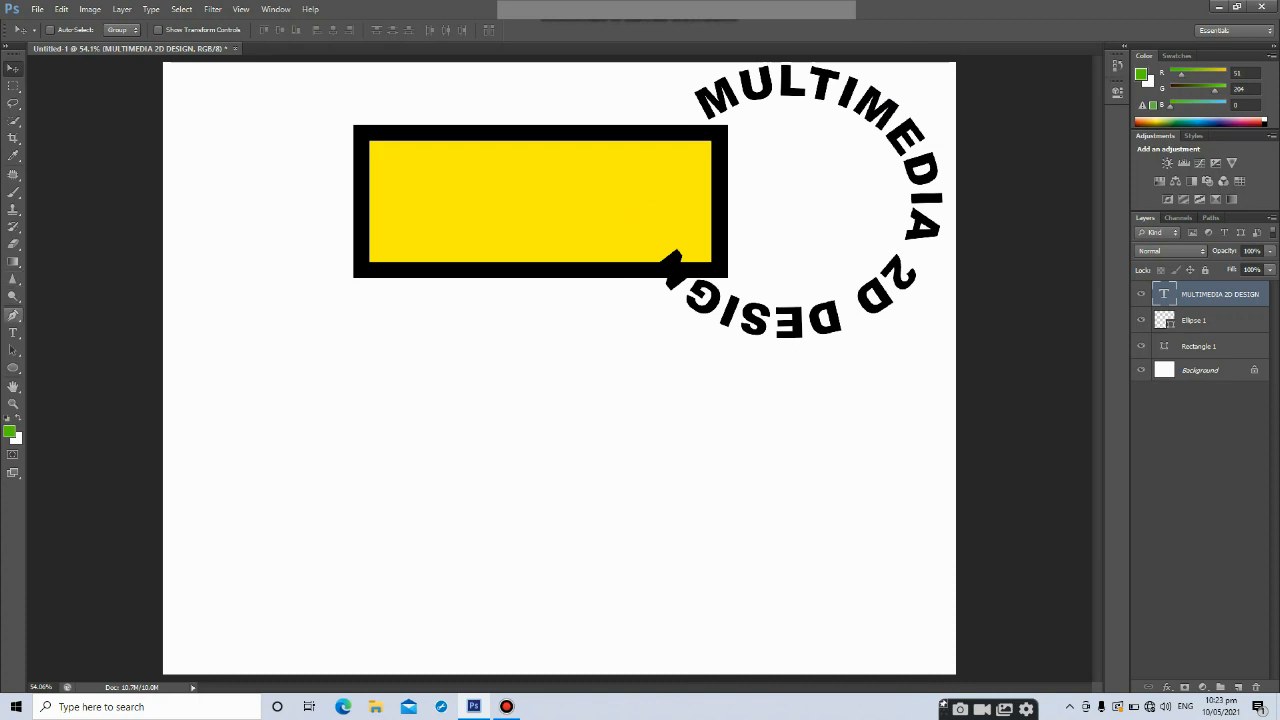
Create a paragraph text box below the rectangle and enter MULTIMEDIA
{"action": "left_click", "coordinate": [13, 332]}
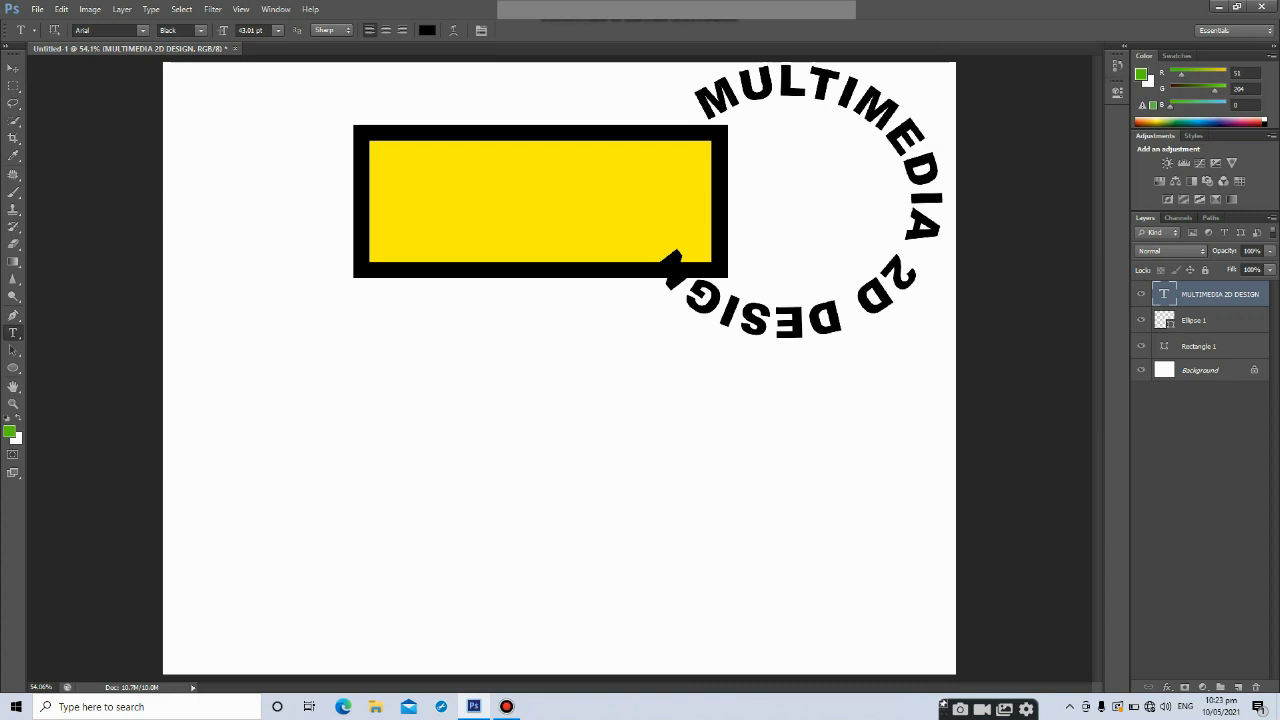
{"action": "left_click_drag", "start_coordinate": [255, 427], "coordinate": [829, 616]}
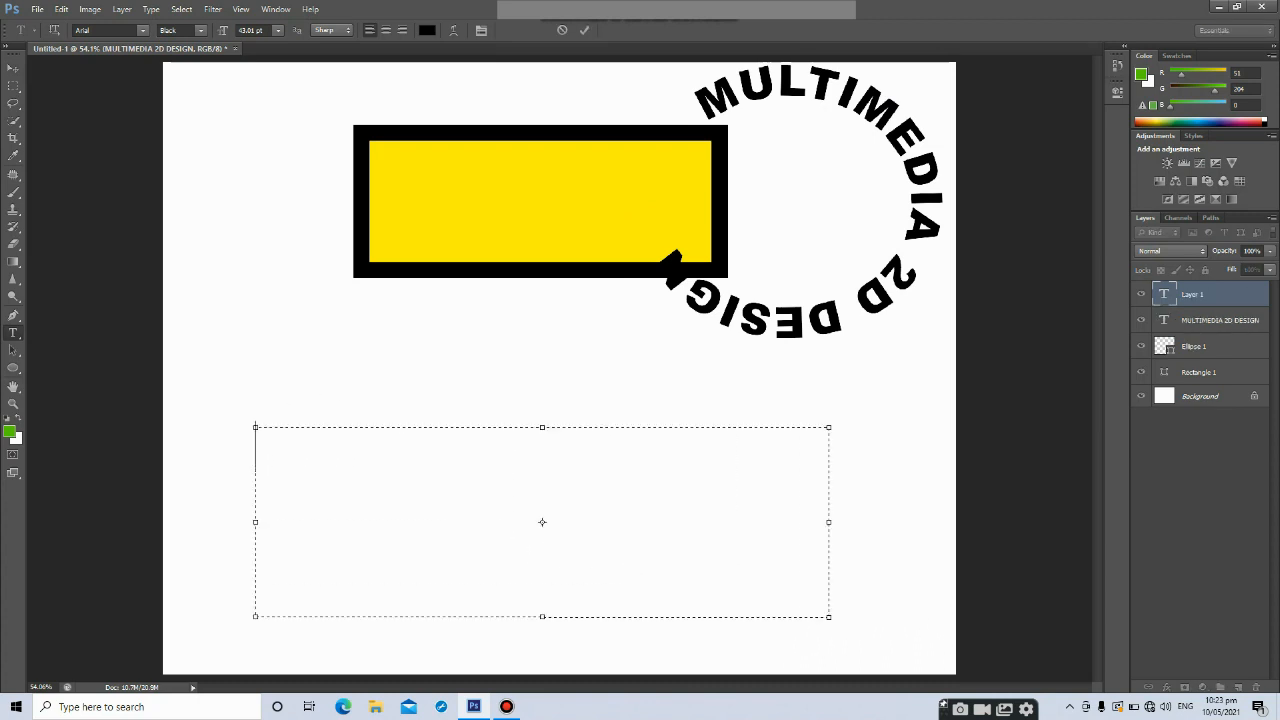
{"action": "type", "text": "MULTI"}
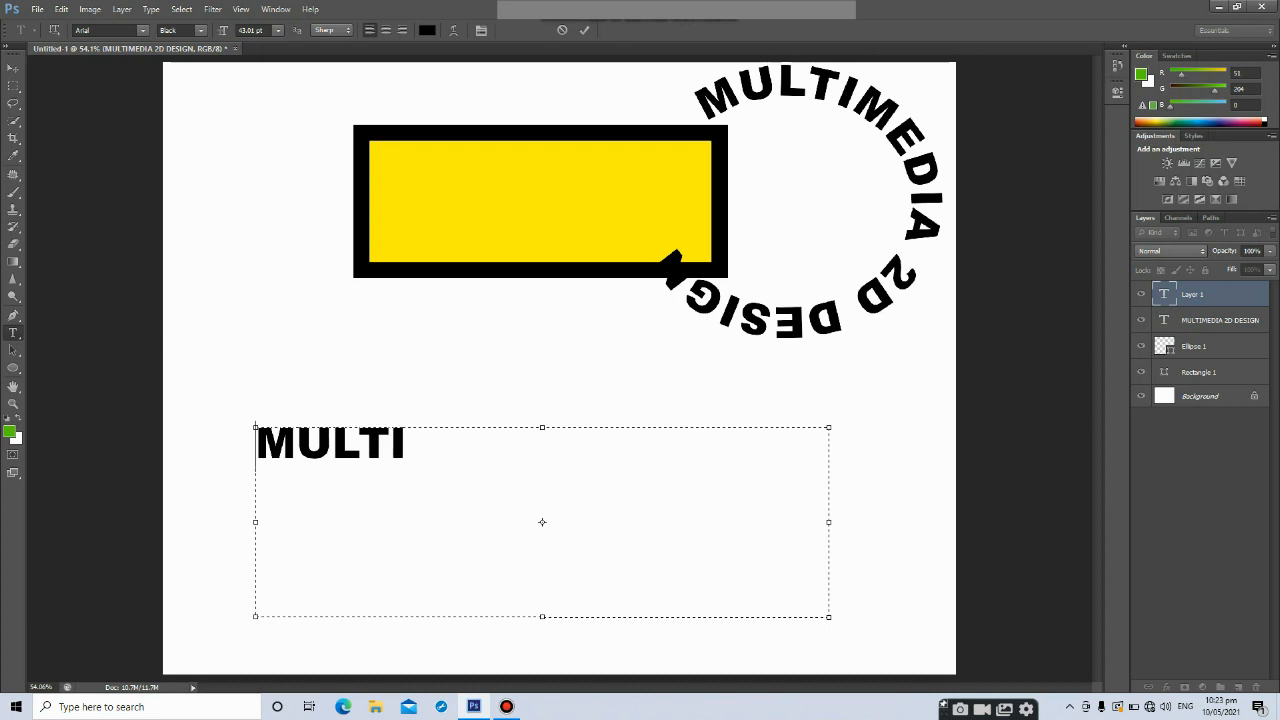
{"action": "type", "text": "MEDIA"}
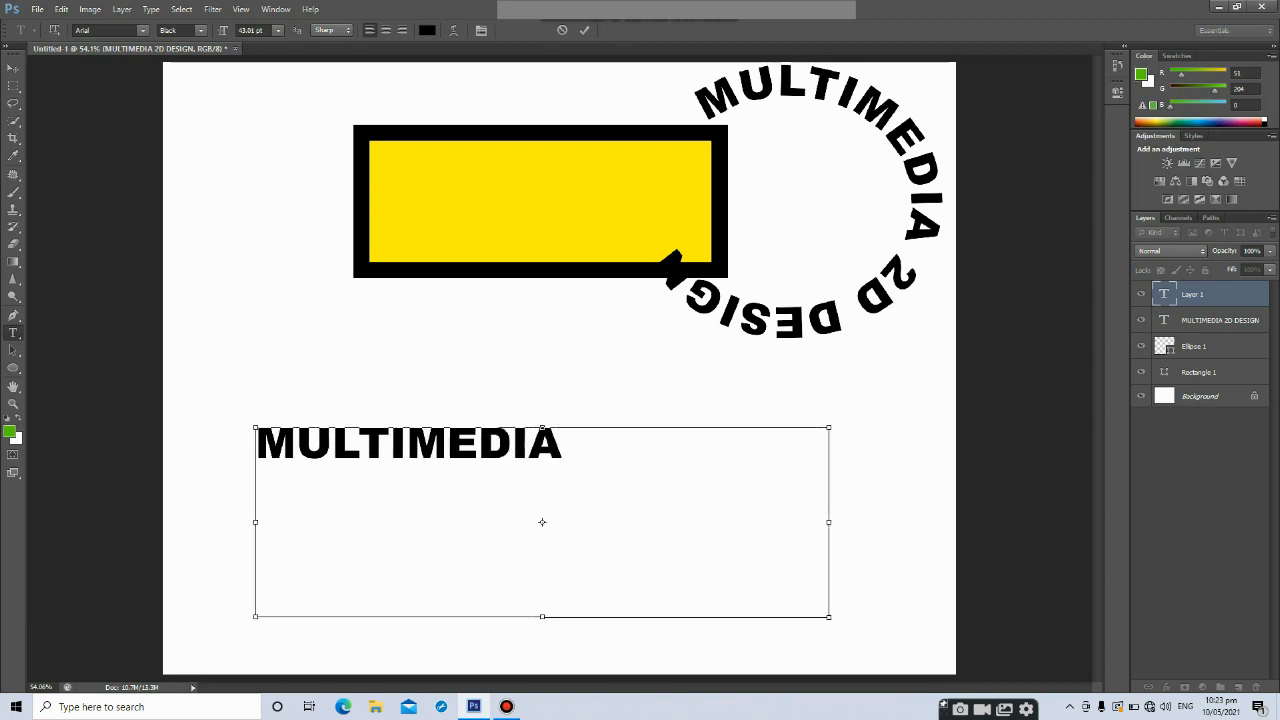
Select all the text and enlarge its font size to 77.01 pt
{"action": "key", "text": "ctrl+a"}
{"action": "key", "text": "ctrl+shift+period"}
{"action": "key", "text": "ctrl+shift+period"}
{"action": "key", "text": "ctrl+shift+period"}
{"action": "key", "text": "ctrl+shift+period"}
{"action": "key", "text": "ctrl+shift+period"}
{"action": "key", "text": "ctrl+shift+period"}
{"action": "key", "text": "ctrl+shift+period"}
{"action": "key", "text": "ctrl+shift+period"}
{"action": "key", "text": "ctrl+shift+period"}
{"action": "key", "text": "ctrl+shift+period"}
{"action": "key", "text": "ctrl+shift+period"}
{"action": "key", "text": "ctrl+shift+period"}
{"action": "key", "text": "ctrl+shift+period"}
{"action": "key", "text": "ctrl+shift+period"}
{"action": "key", "text": "ctrl+shift+period"}
{"action": "key", "text": "ctrl+shift+period"}
{"action": "key", "text": "ctrl+shift+period"}
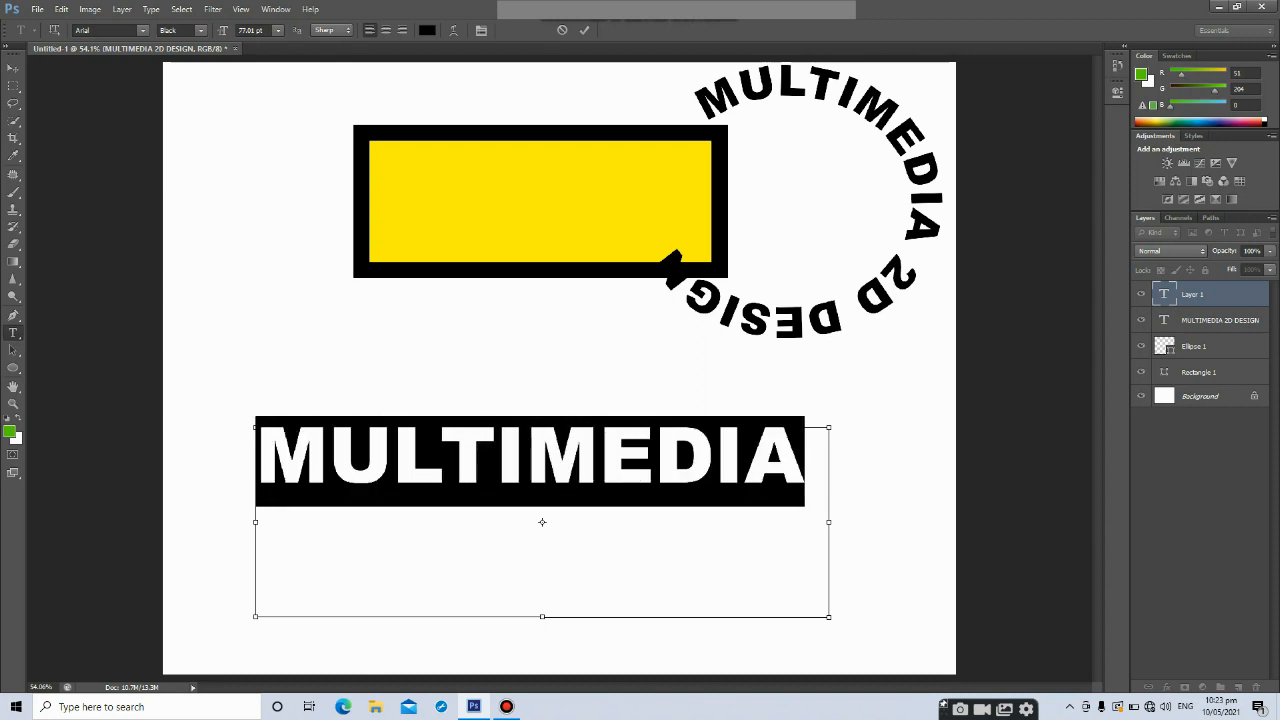
Move the MULTIMEDIA text slightly higher on the canvas
{"action": "left_click", "coordinate": [13, 69]}
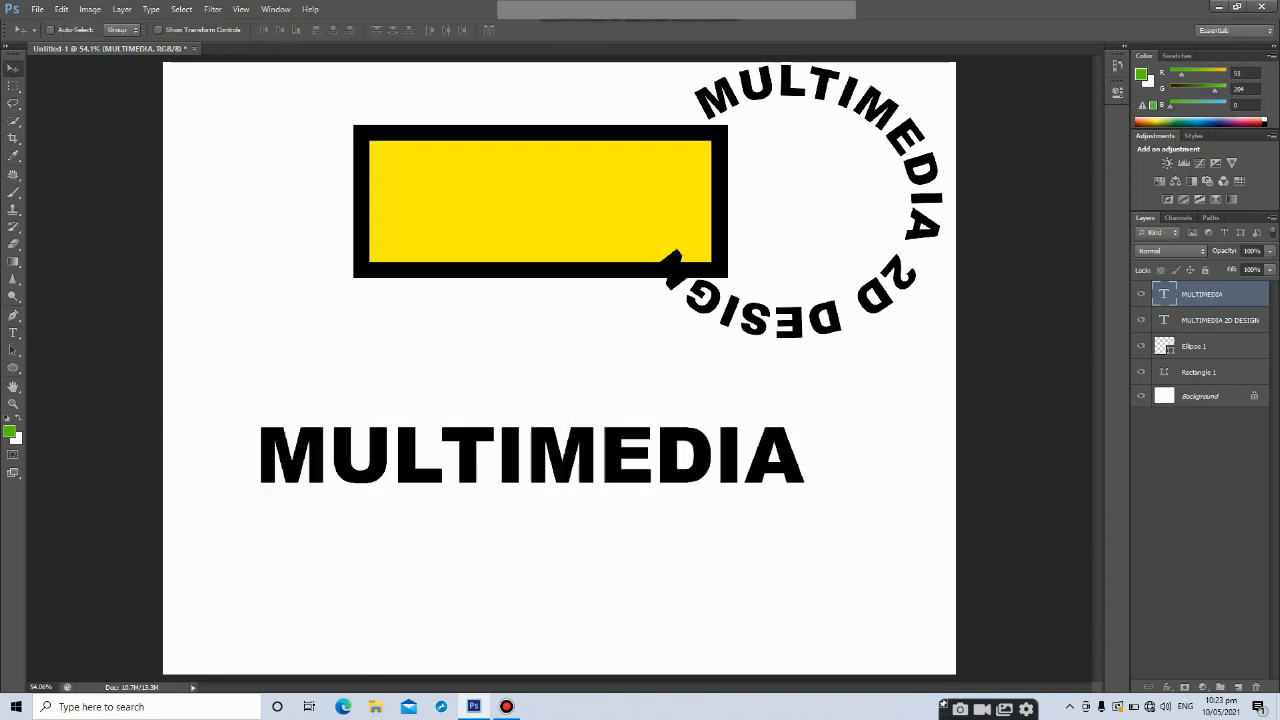
{"action": "mouse_move", "coordinate": [480, 450]}
{"action": "left_mouse_down"}
{"action": "mouse_move", "coordinate": [453, 425]}
{"action": "mouse_move", "coordinate": [478, 425]}
{"action": "left_mouse_up"}
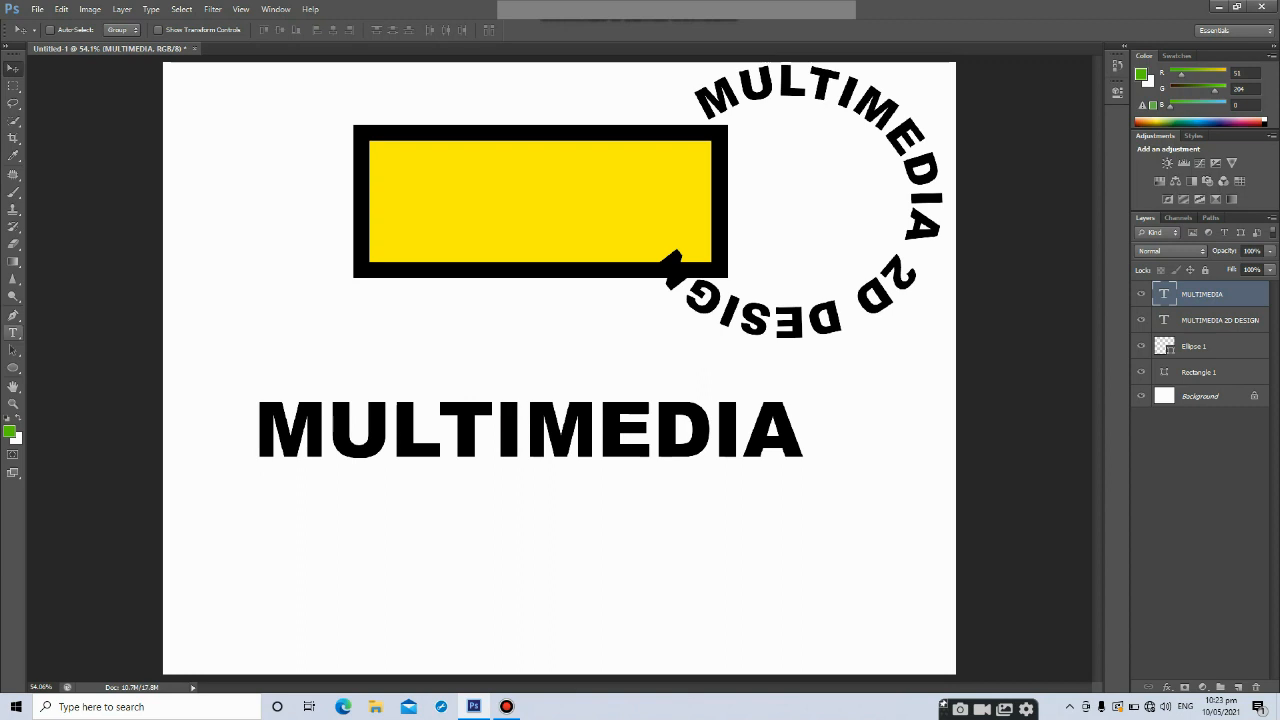
{"action": "left_click", "coordinate": [13, 333]}
{"action": "left_click", "coordinate": [390, 431]}
{"action": "key", "text": "Left"}
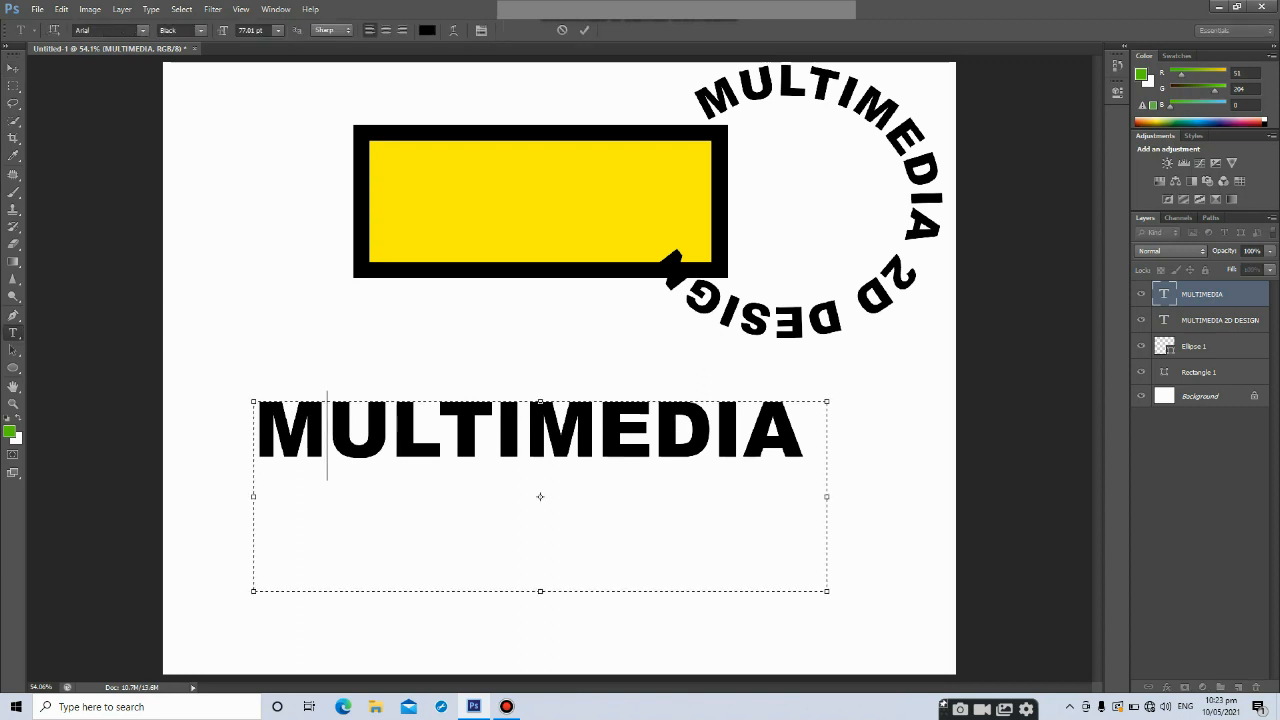
{"action": "key", "text": "BackSpace"}
{"action": "key", "text": "End"}
{"action": "key", "text": "shift+Left"}
{"action": "key", "text": "shift+Left"}
{"action": "key", "text": "shift+Left"}
{"action": "key", "text": "shift+Left"}
{"action": "key", "text": "shift+Left"}
{"action": "key", "text": "shift+Left"}
{"action": "key", "text": "shift+Left"}
{"action": "key", "text": "shift+Left"}
{"action": "key", "text": "shift+Left"}
{"action": "key", "text": "shift+Left"}
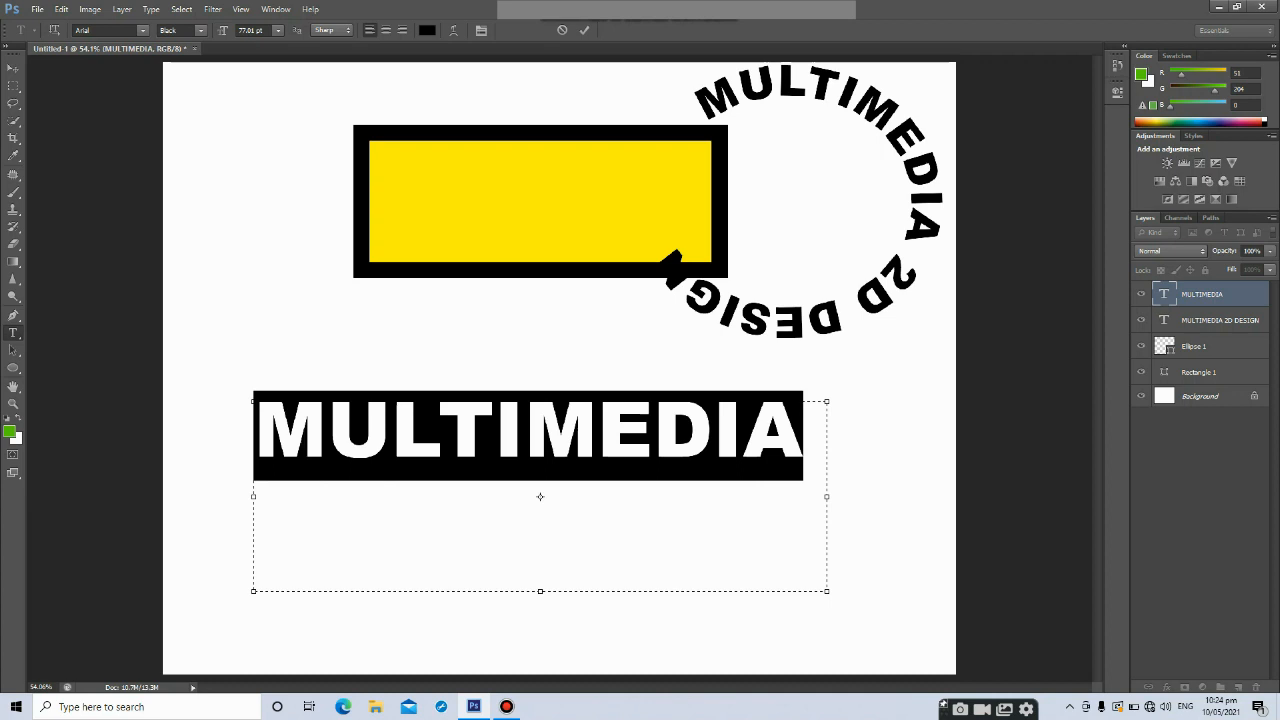
{"action": "left_click", "coordinate": [13, 67]}
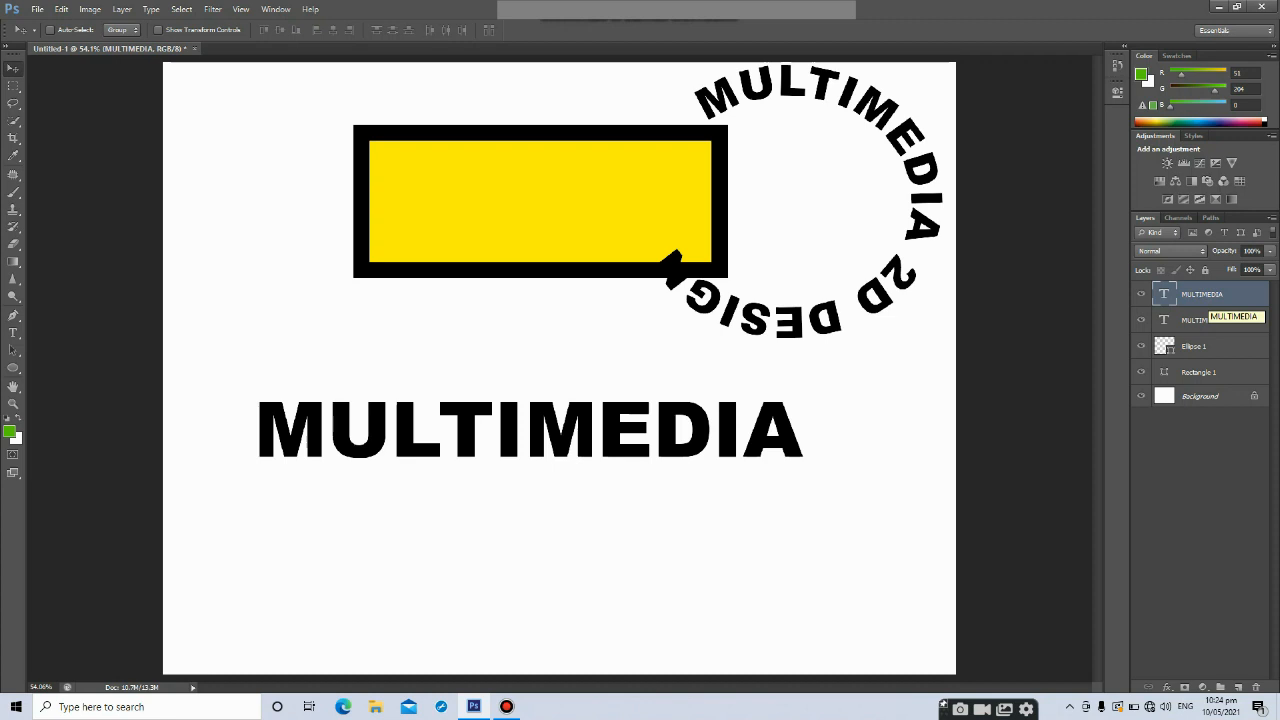
Rasterize the MULTIMEDIA type layer and move it lower on the canvas
{"action": "right_click", "coordinate": [1201, 308]}
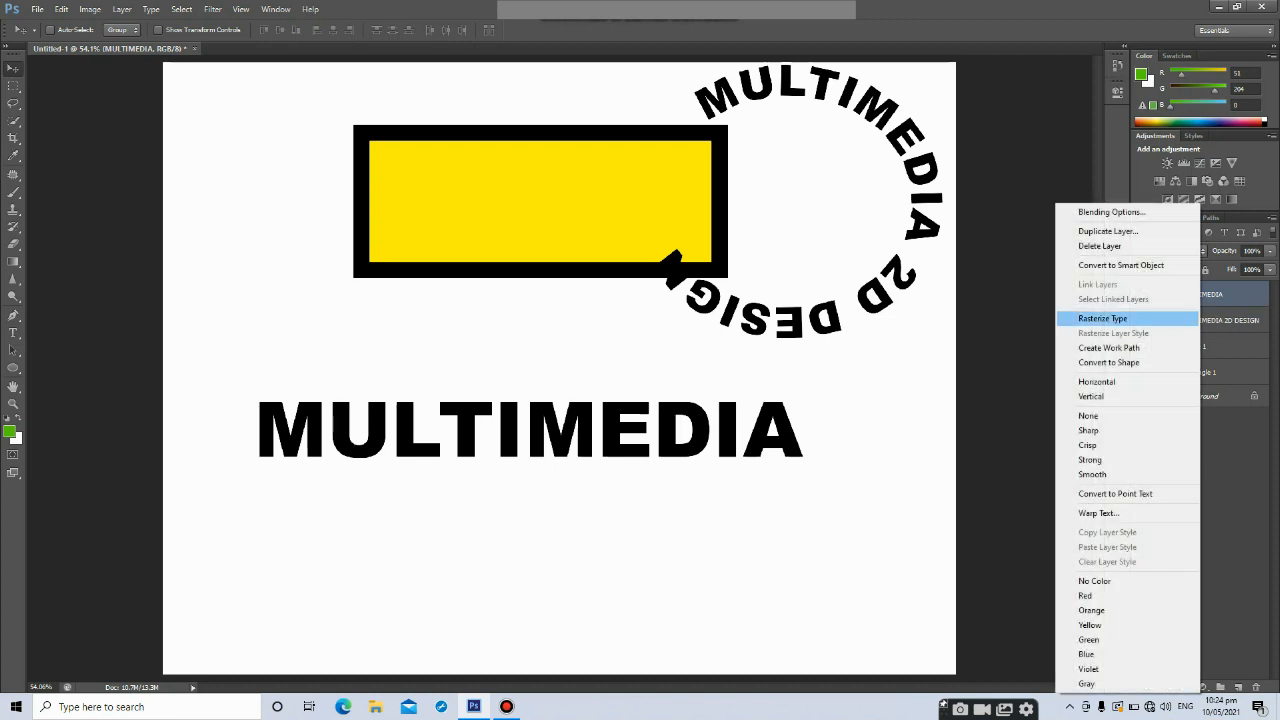
{"action": "left_click", "coordinate": [1102, 318]}
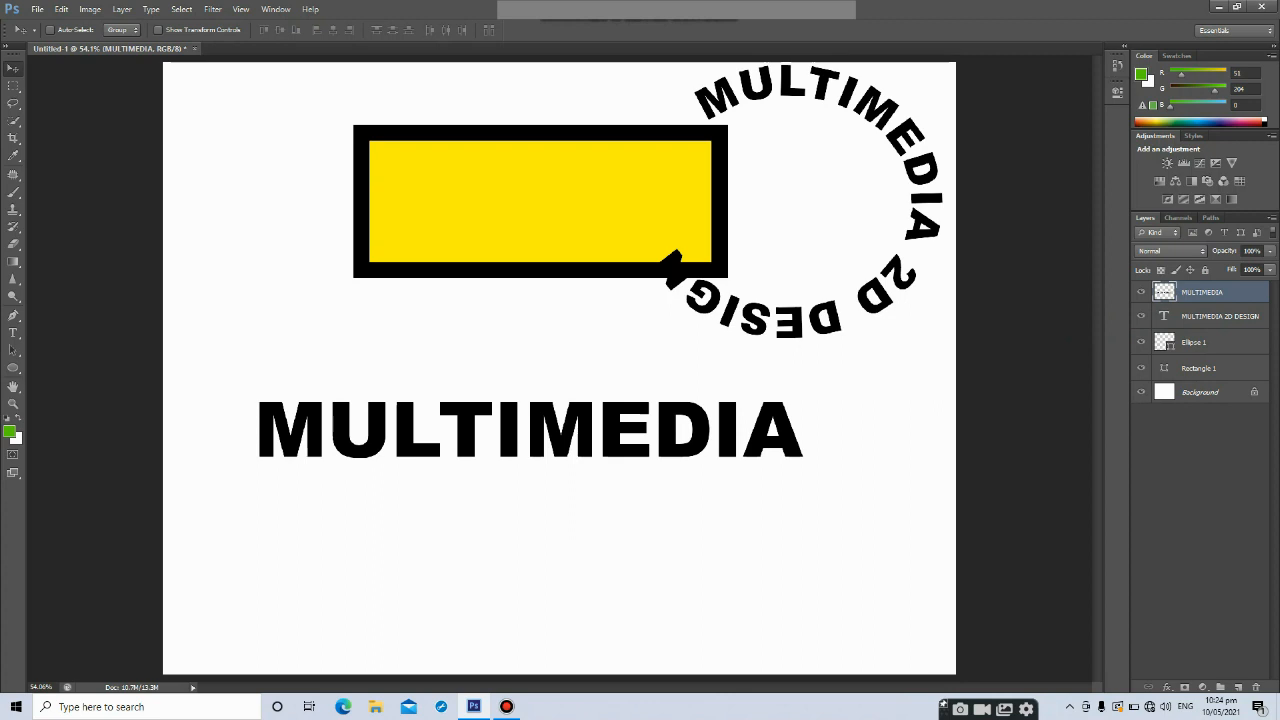
{"action": "left_click_drag", "start_coordinate": [531, 392], "coordinate": [560, 392]}
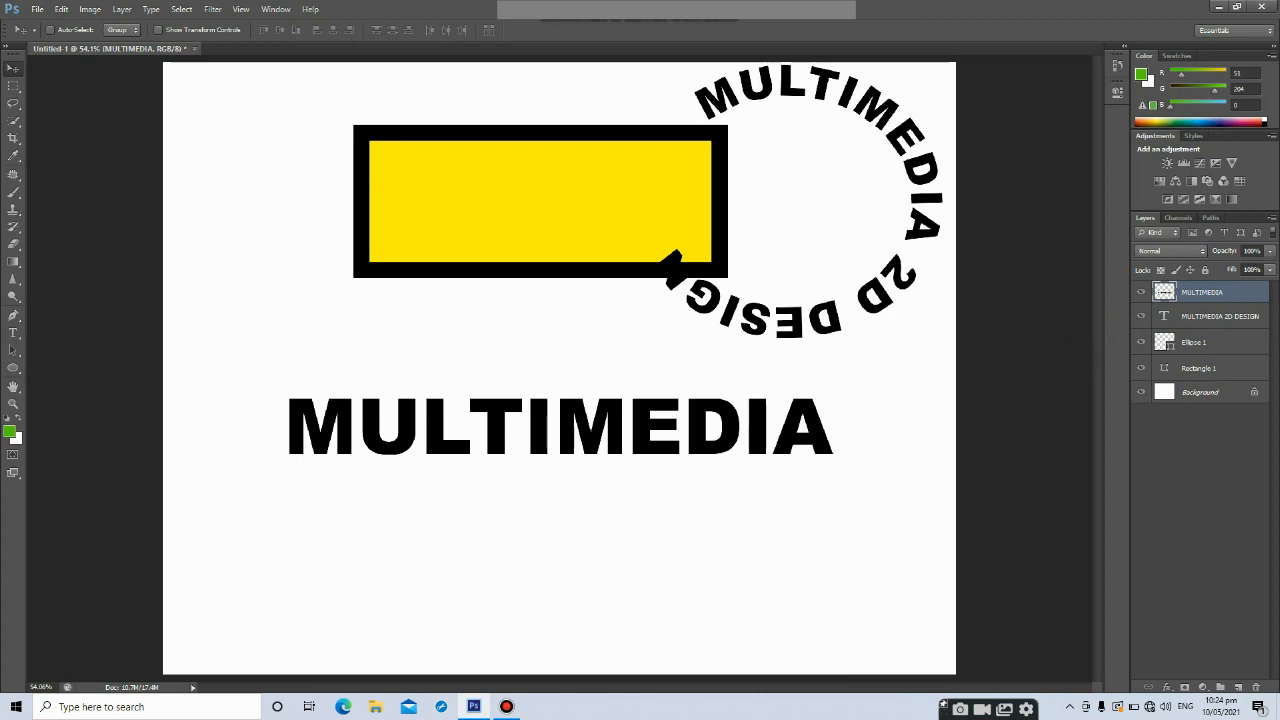
{"action": "left_click_drag", "start_coordinate": [600, 410], "coordinate": [569, 403]}
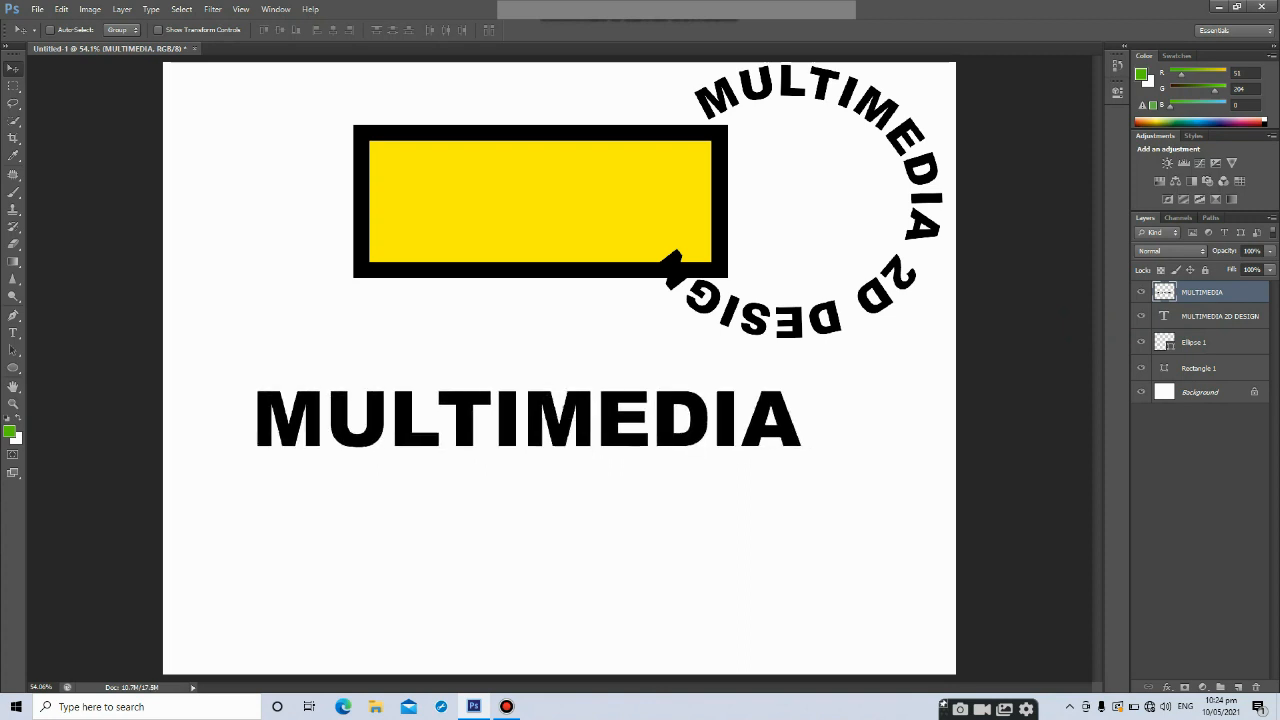
{"action": "left_click_drag", "start_coordinate": [584, 405], "coordinate": [596, 462]}
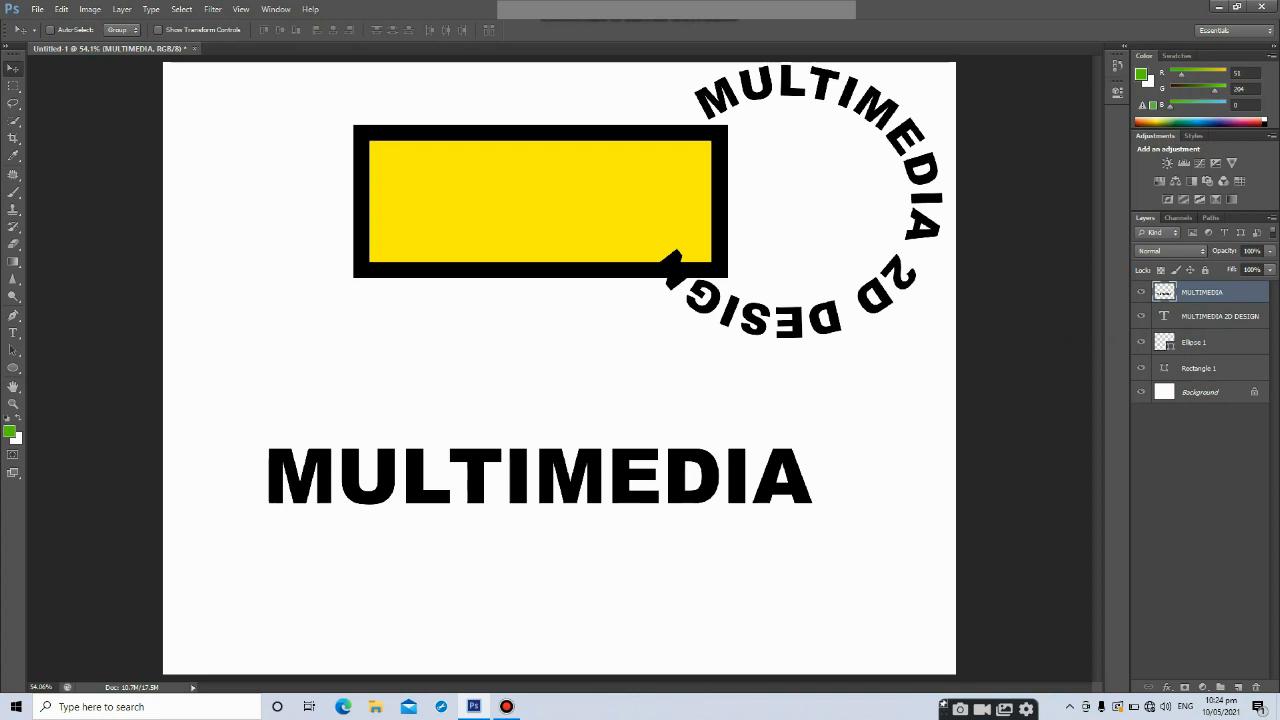
Scale the MULTIMEDIA text up to about 121% with Free Transform and reposition it
{"action": "key", "text": "ctrl+t"}
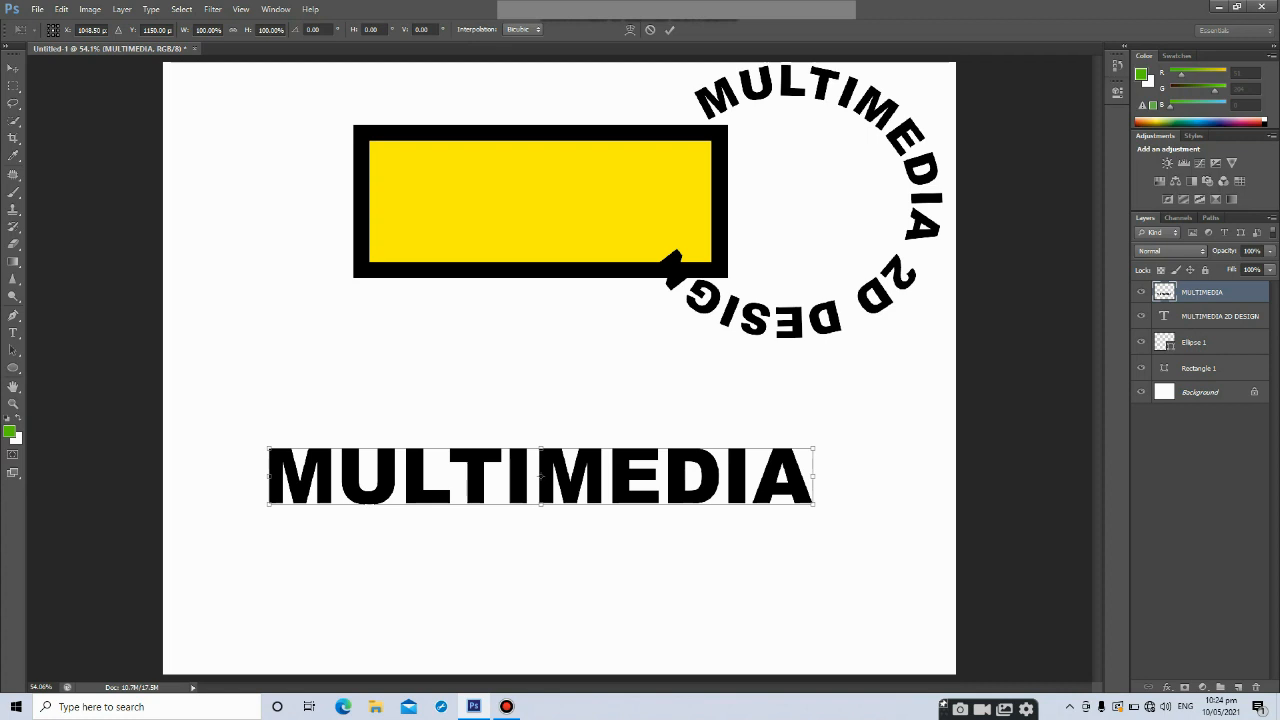
{"action": "left_click_drag", "start_coordinate": [813, 504], "coordinate": [930, 517]}
{"action": "left_click_drag", "start_coordinate": [857, 478], "coordinate": [815, 493]}
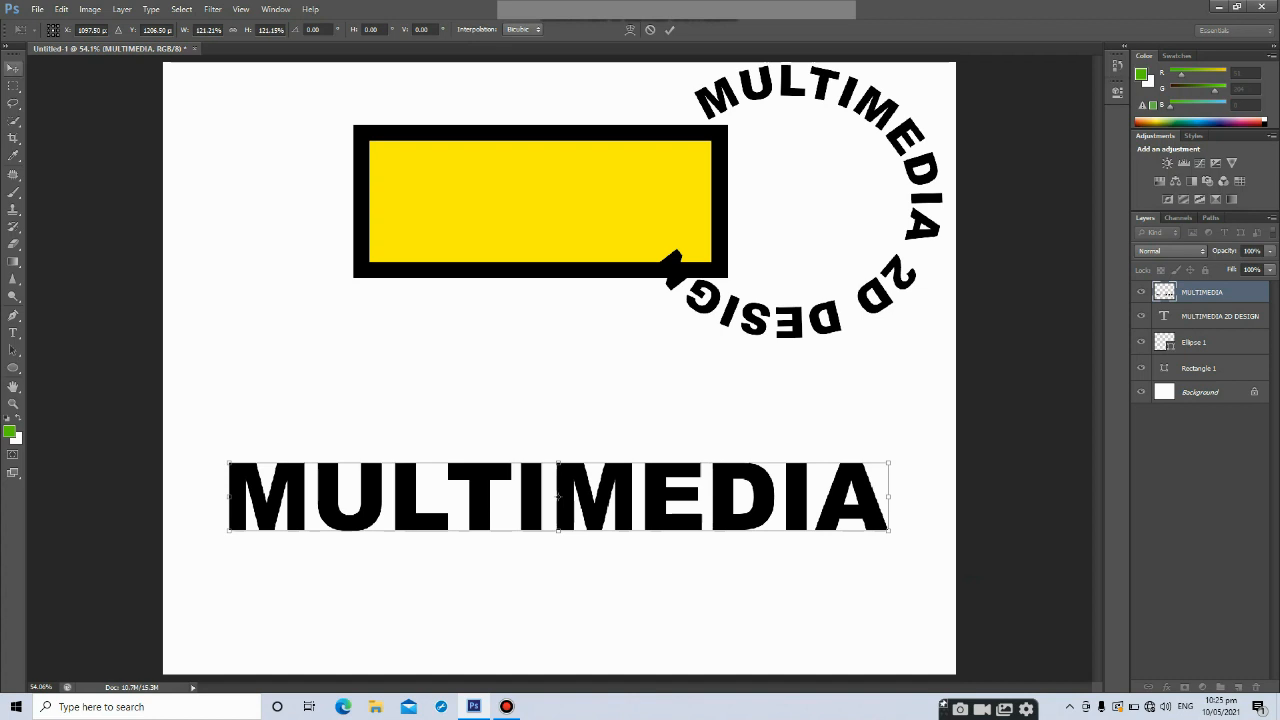
{"action": "left_click", "coordinate": [13, 69]}
Warp the MULTIMEDIA text by pulling its warp handles so it bulges in the middle
{"action": "left_click", "coordinate": [573, 266]}
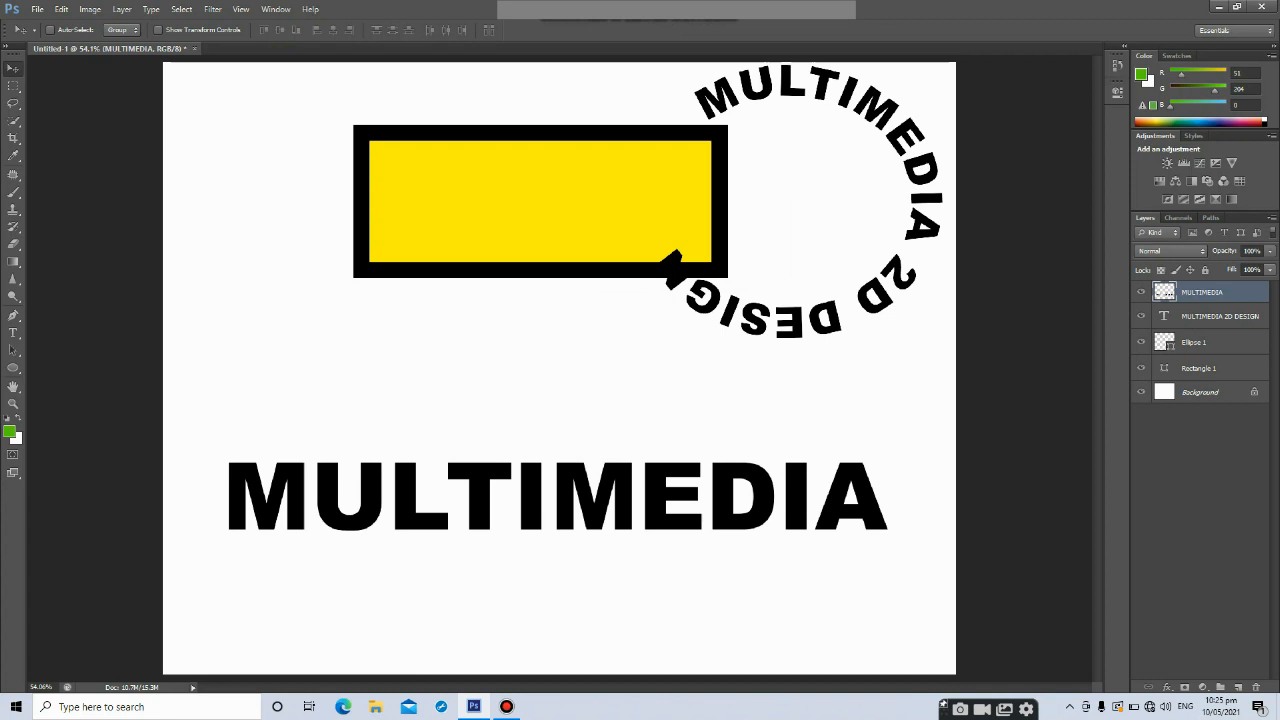
{"action": "key", "text": "ctrl+t"}
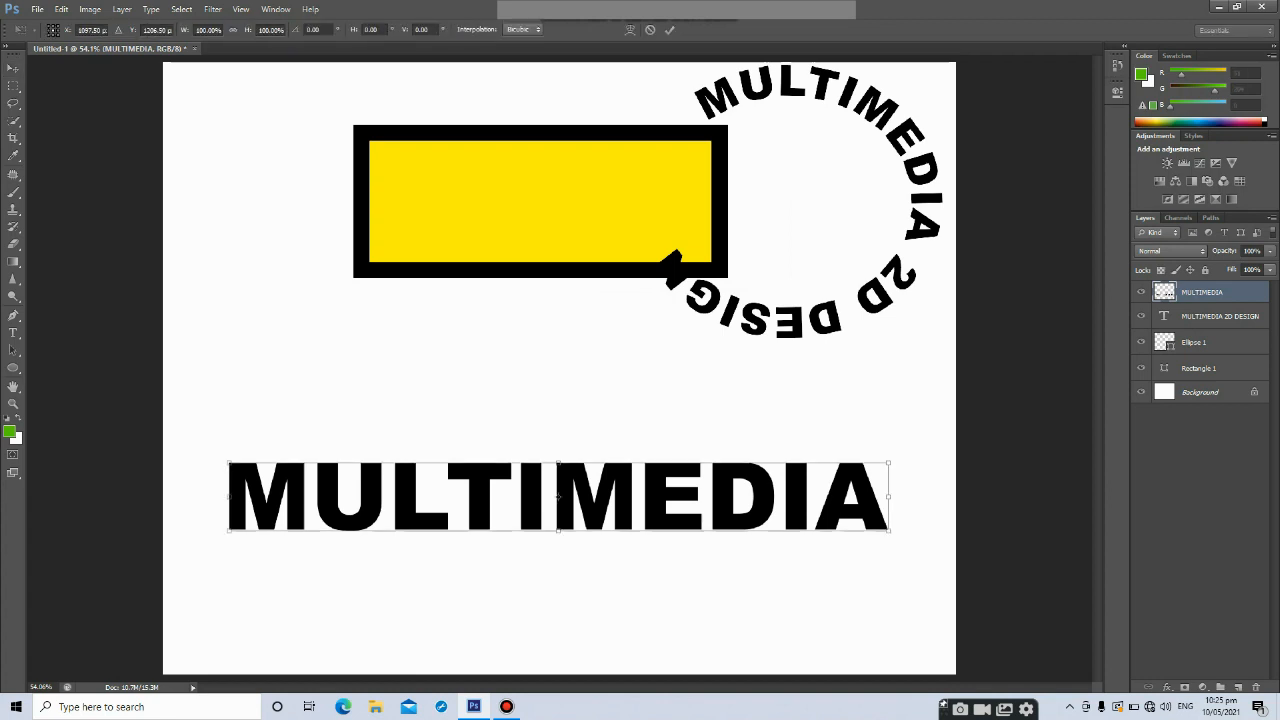
{"action": "right_click", "coordinate": [676, 272]}
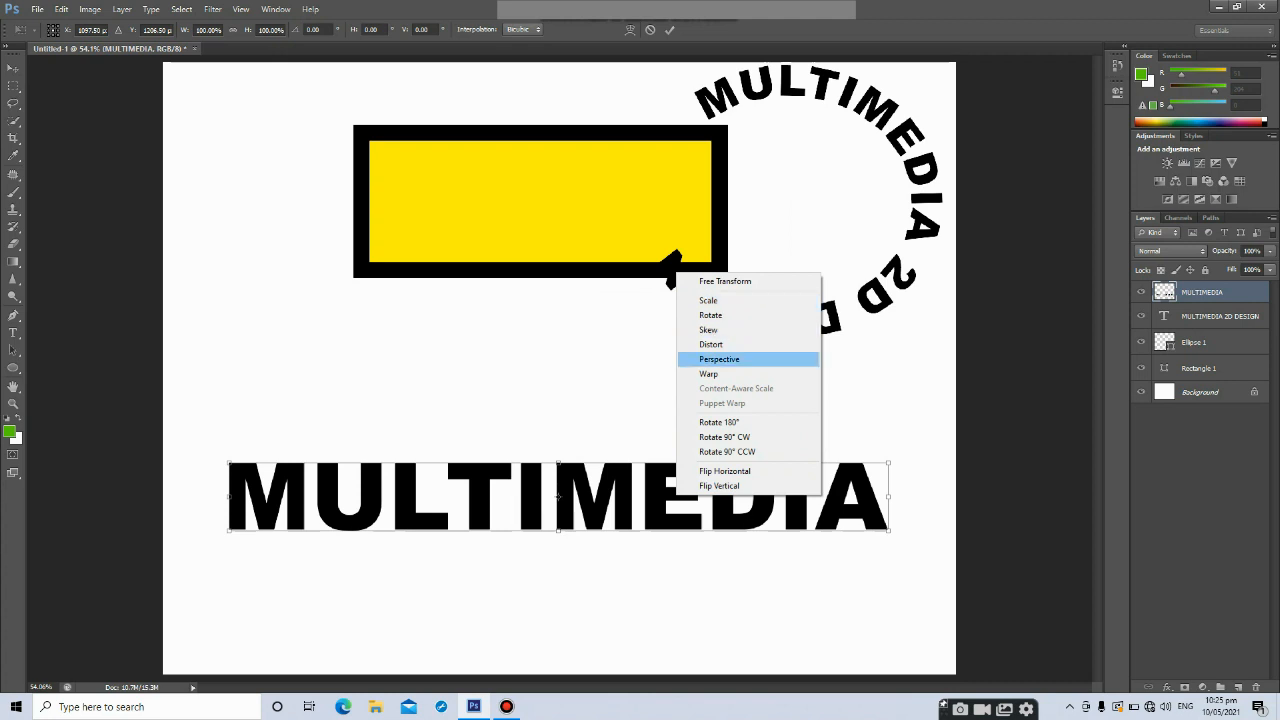
{"action": "left_click", "coordinate": [712, 373]}
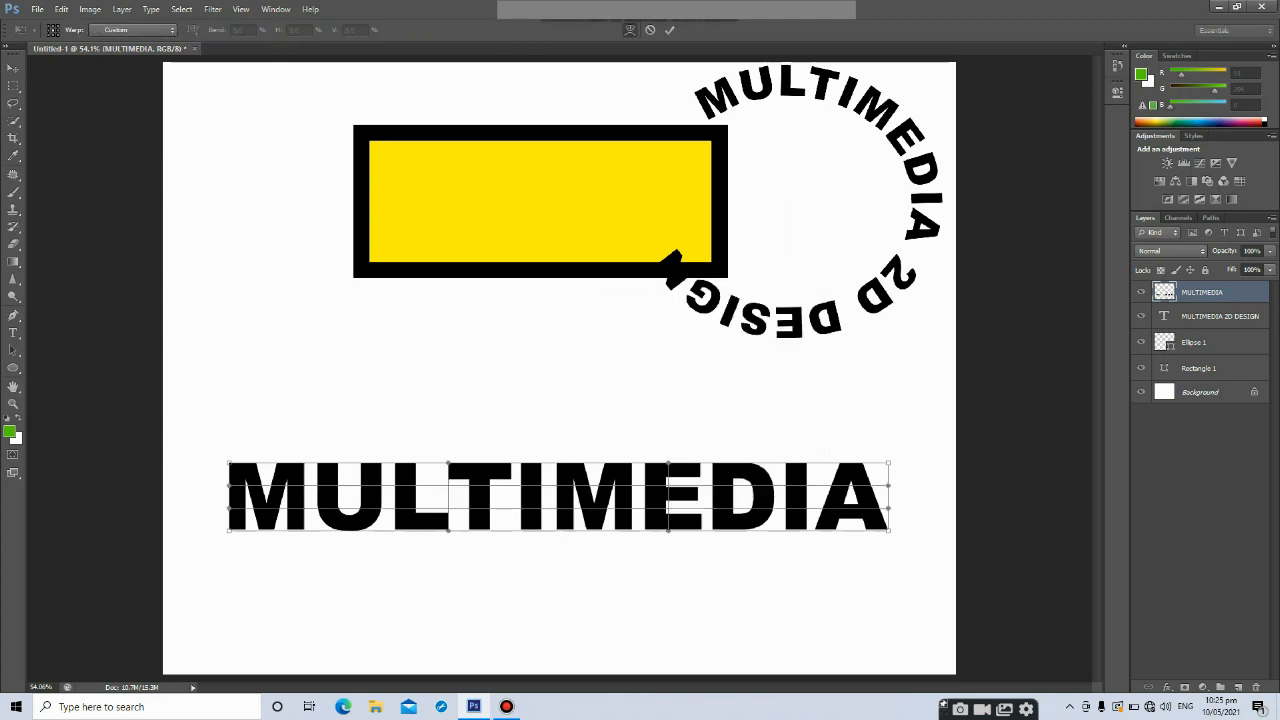
{"action": "left_click_drag", "start_coordinate": [668, 463], "coordinate": [668, 461]}
{"action": "left_click_drag", "start_coordinate": [673, 393], "coordinate": [676, 336]}
{"action": "left_click_drag", "start_coordinate": [888, 529], "coordinate": [698, 680]}
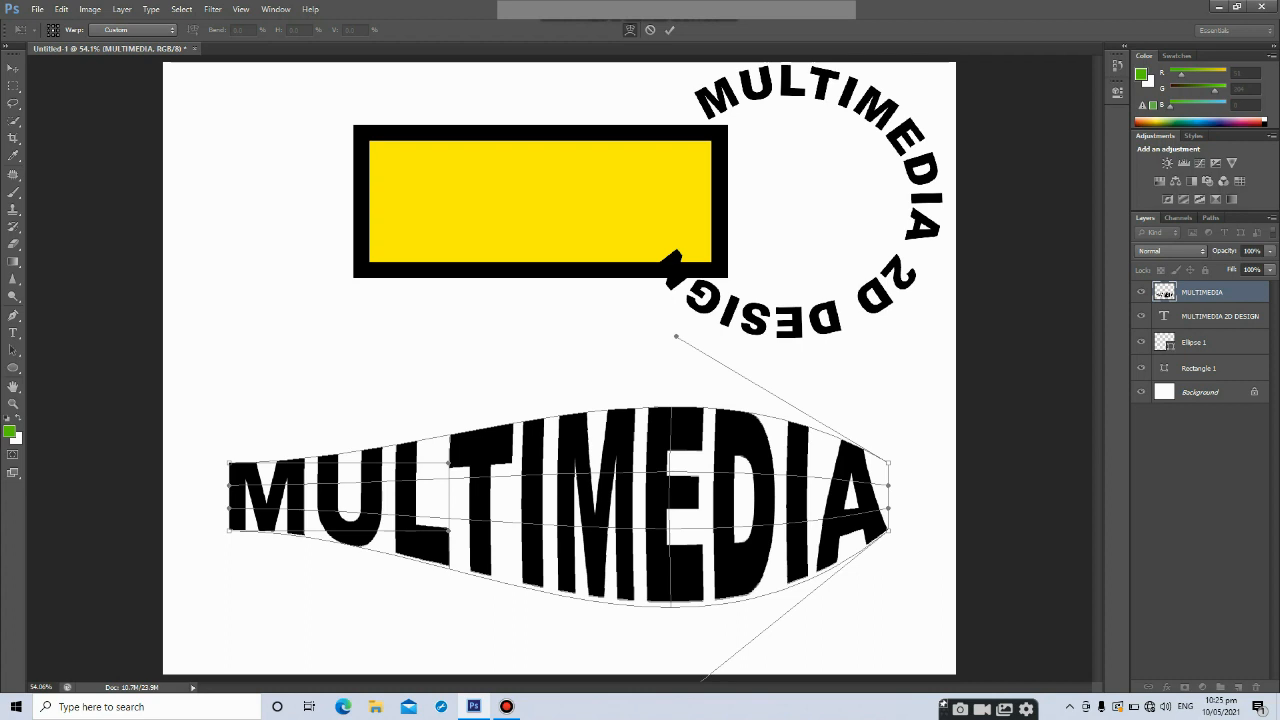
{"action": "key", "text": "Return"}
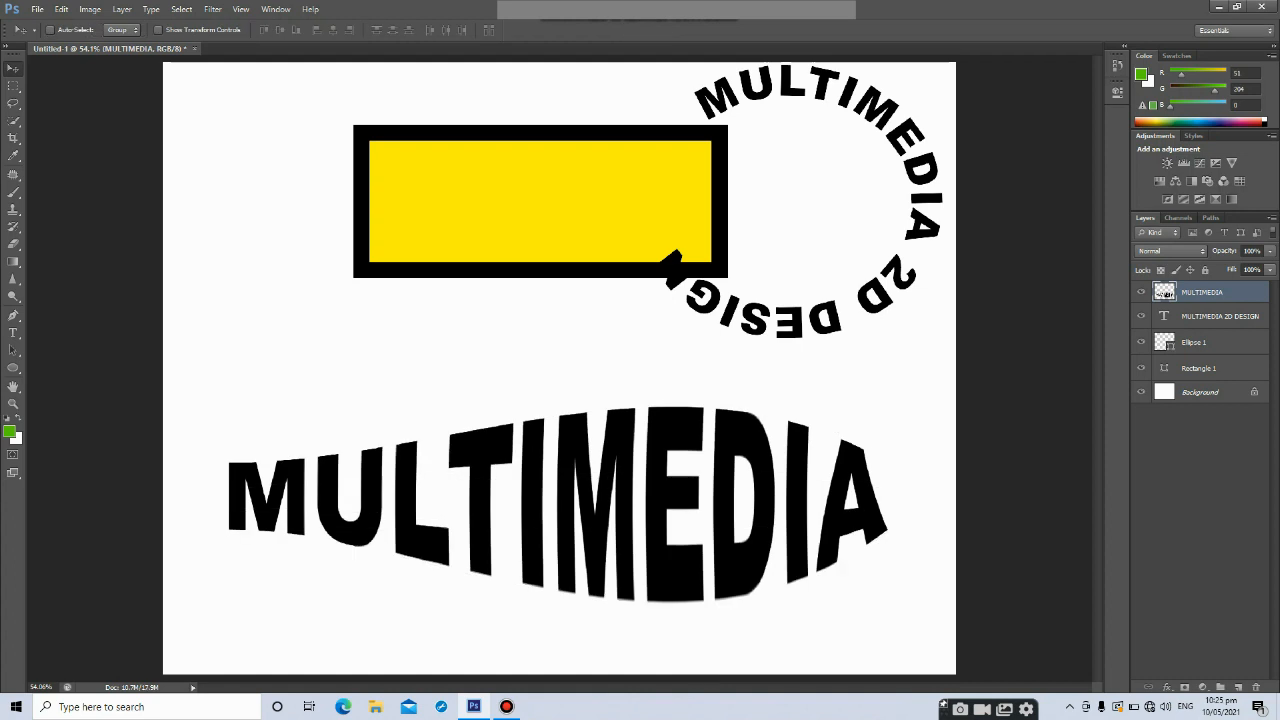
Apply a Perspective transform to the MULTIMEDIA text, raising its right side so the letters grow taller toward the right
{"action": "key", "text": "ctrl+t"}
{"action": "right_click", "coordinate": [669, 300]}
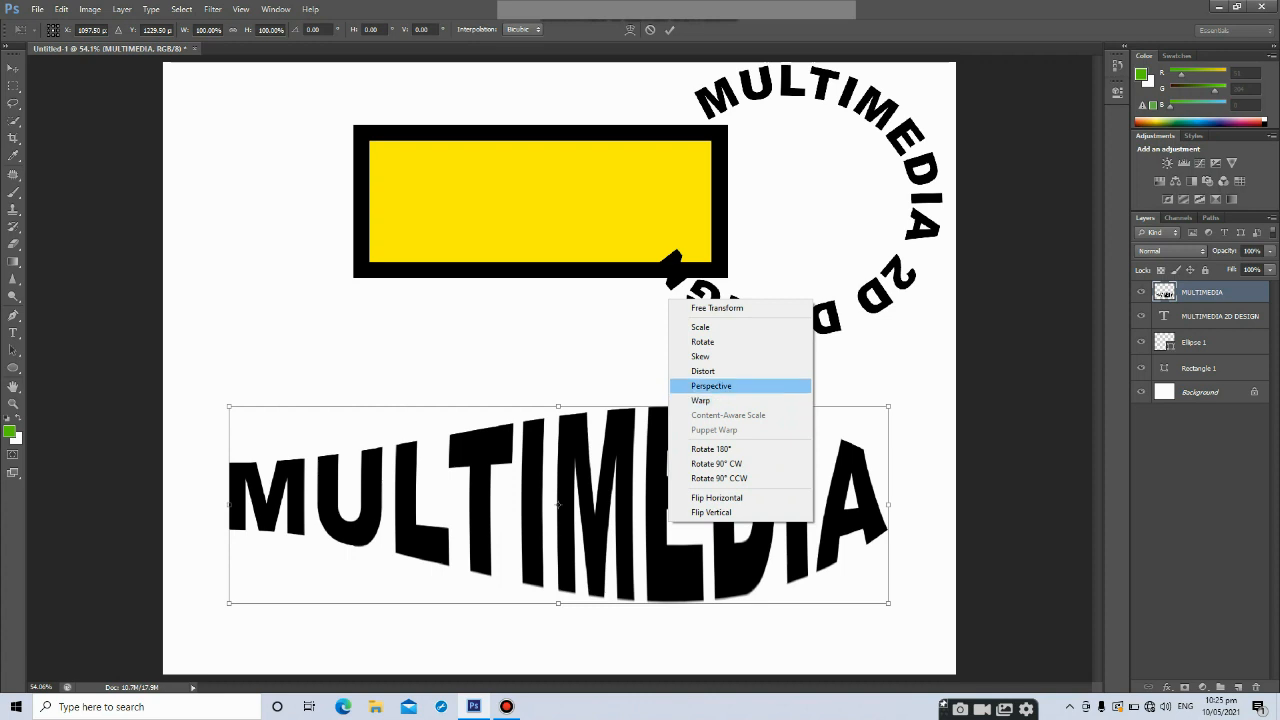
{"action": "left_click", "coordinate": [711, 386]}
{"action": "left_click_drag", "start_coordinate": [888, 406], "coordinate": [888, 350]}
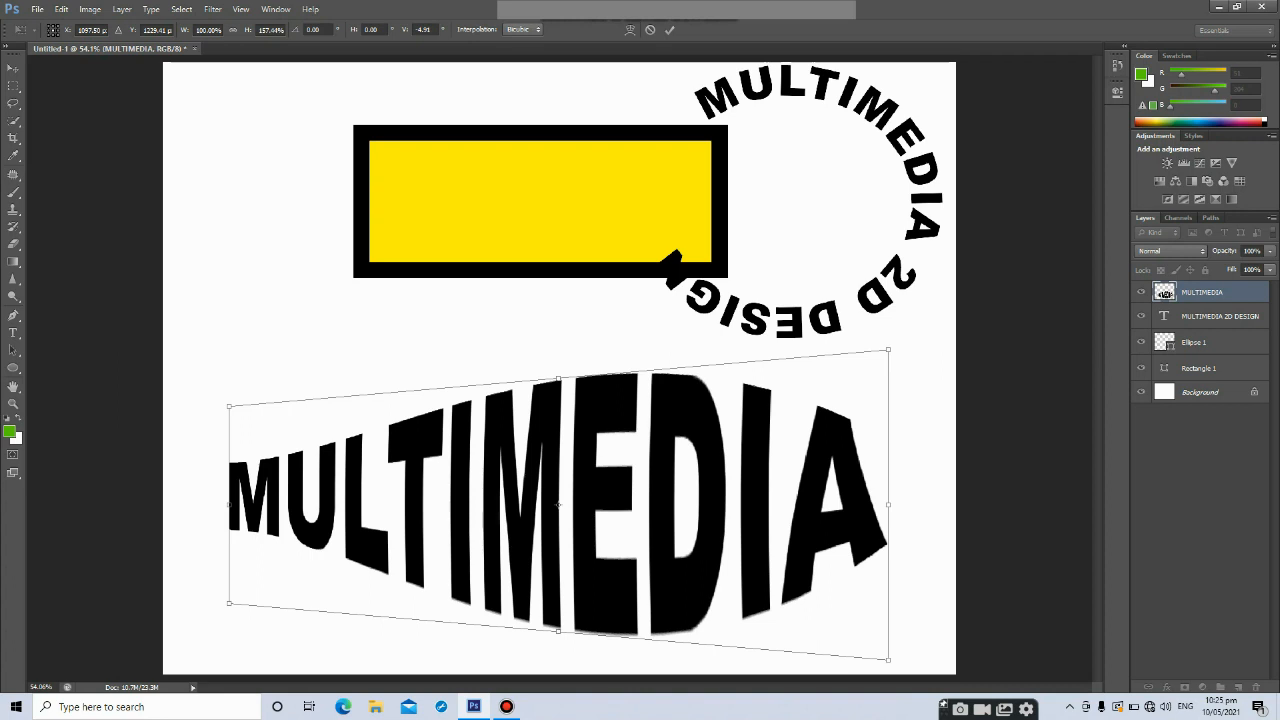
{"action": "key", "text": "Return"}
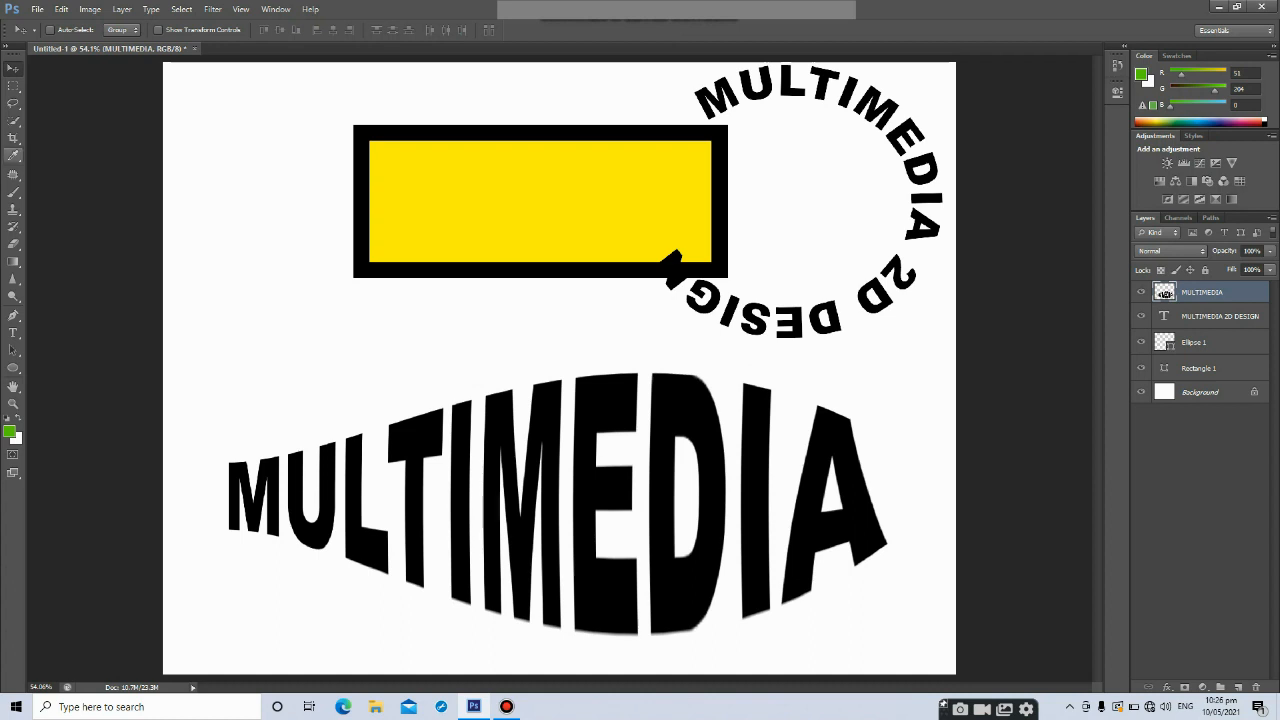
Select the letter D with the Magic Wand and scale it down to about 55% of its height
{"action": "left_click", "coordinate": [14, 120]}
{"action": "left_click", "coordinate": [79, 131]}
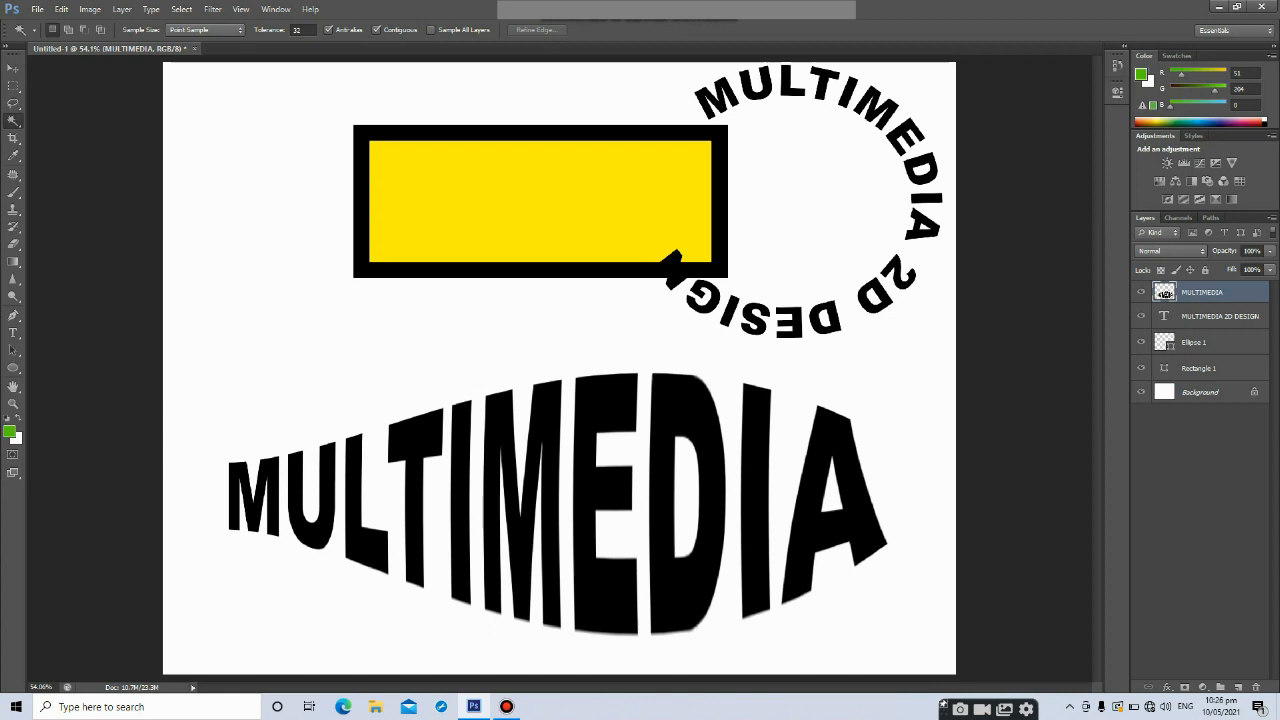
{"action": "left_click", "coordinate": [663, 502]}
{"action": "key", "text": "ctrl+t"}
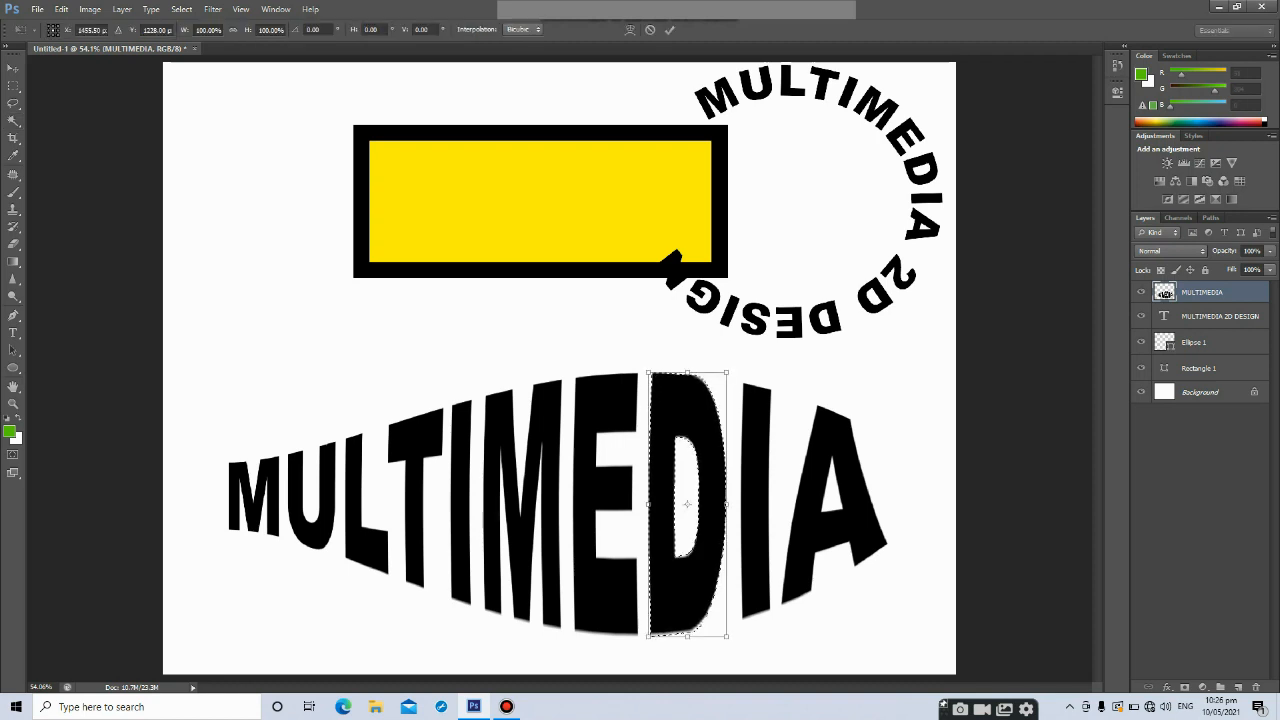
{"action": "left_click_drag", "start_coordinate": [687, 373], "coordinate": [687, 490]}
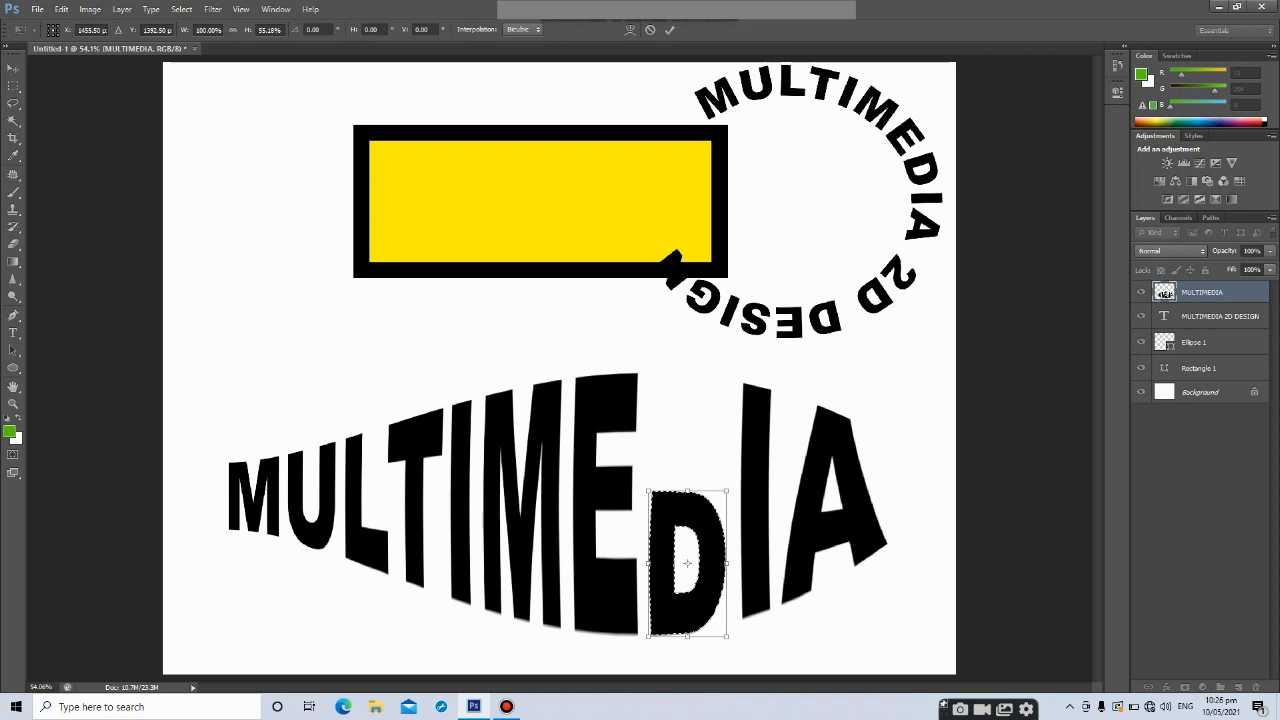
{"action": "key", "text": "Return"}
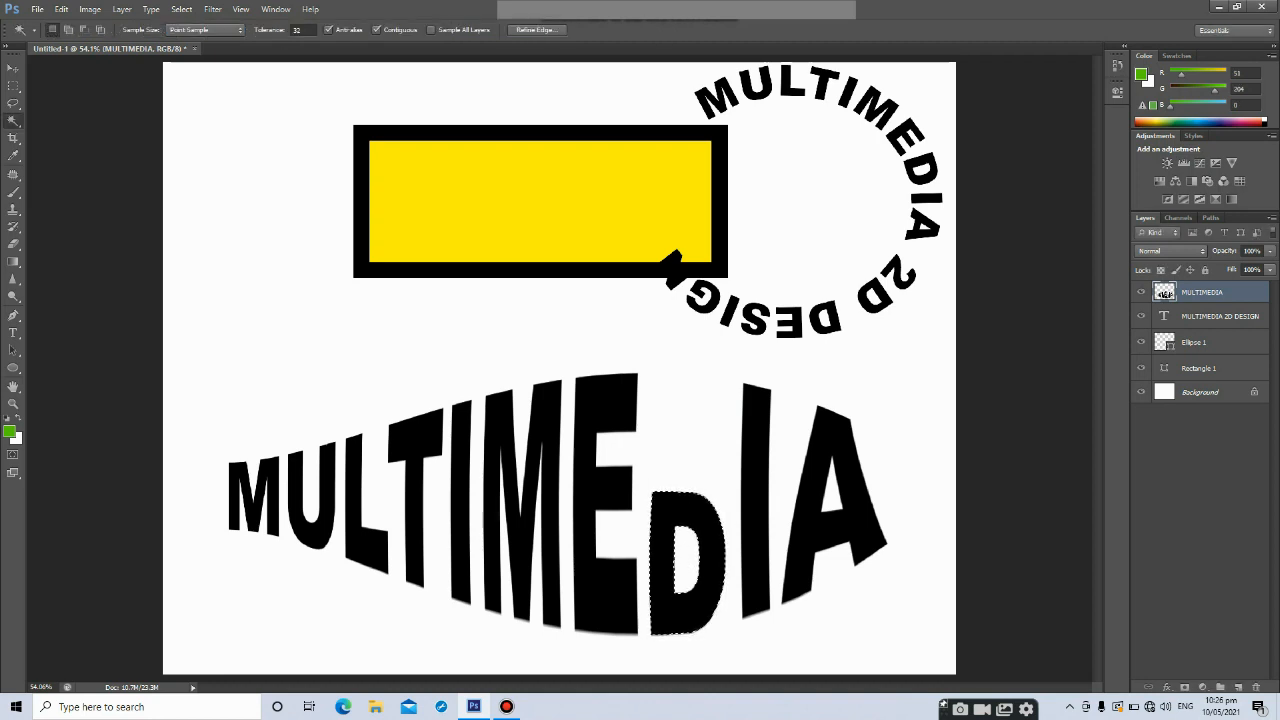
Warp the selected D, pulling its top edge upward and to the right
{"action": "key", "text": "ctrl+t"}
{"action": "right_click", "coordinate": [706, 538]}
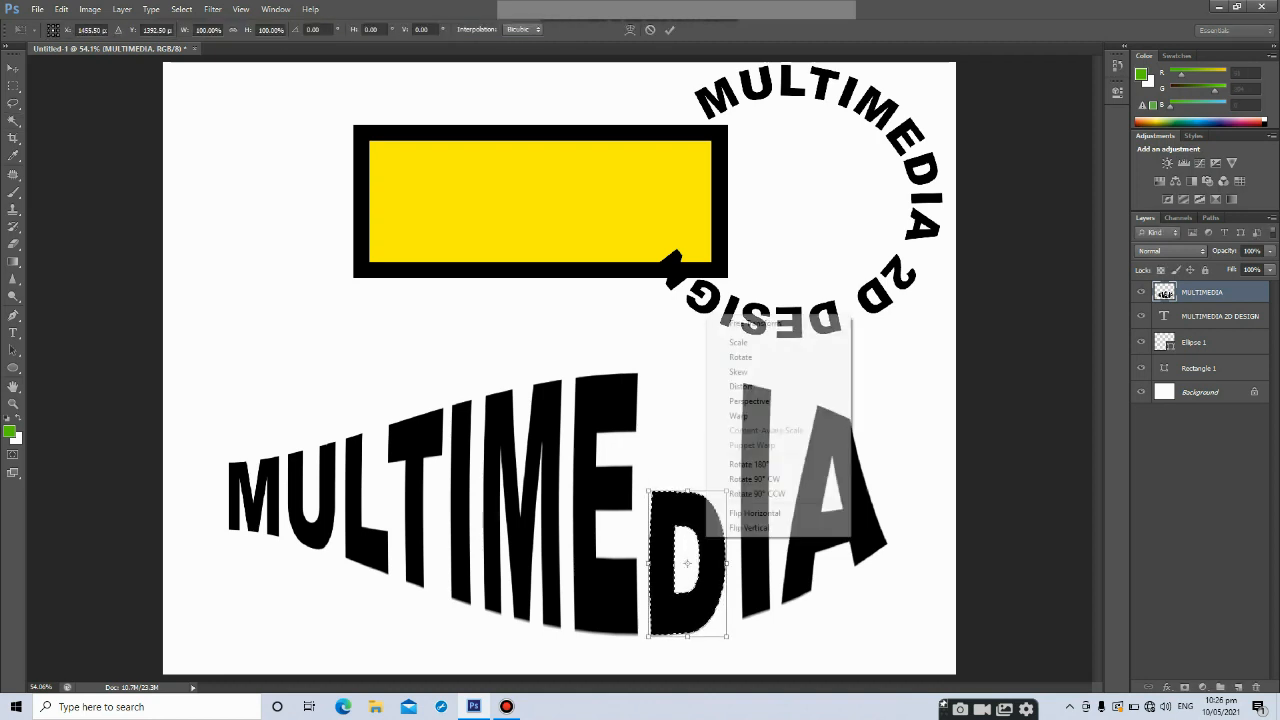
{"action": "left_click", "coordinate": [740, 415]}
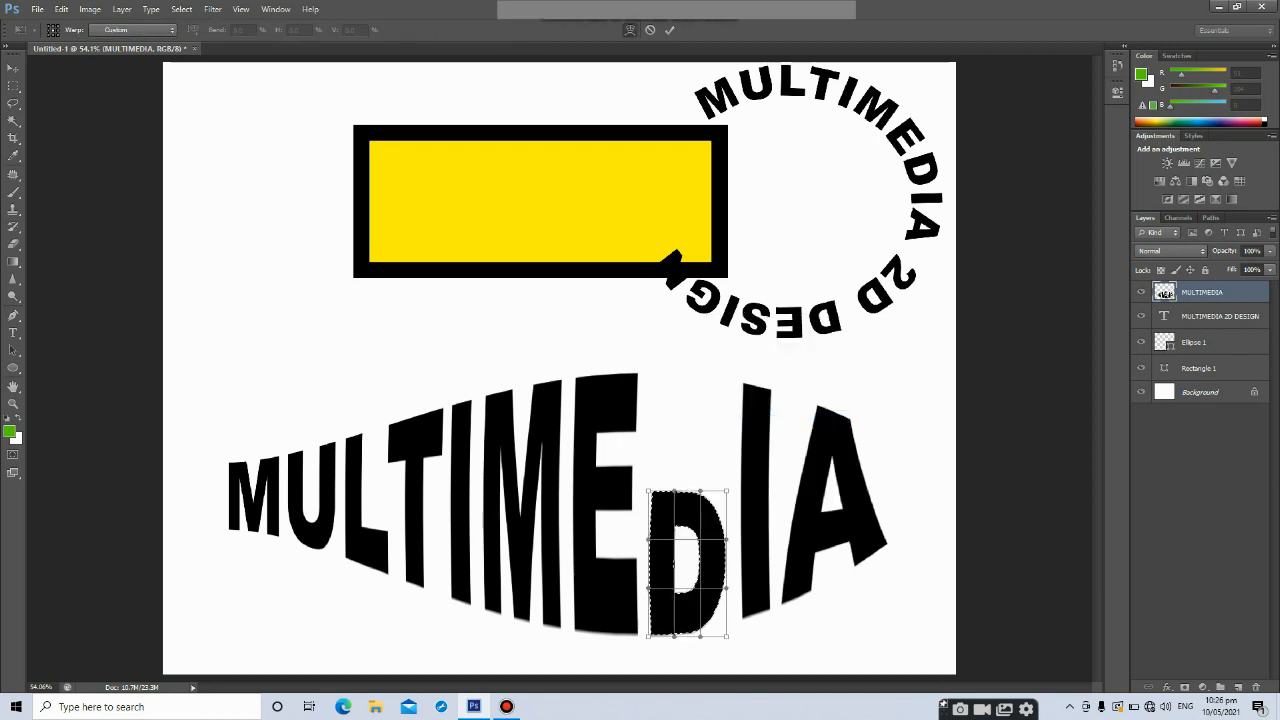
{"action": "left_click_drag", "start_coordinate": [700, 492], "coordinate": [716, 402]}
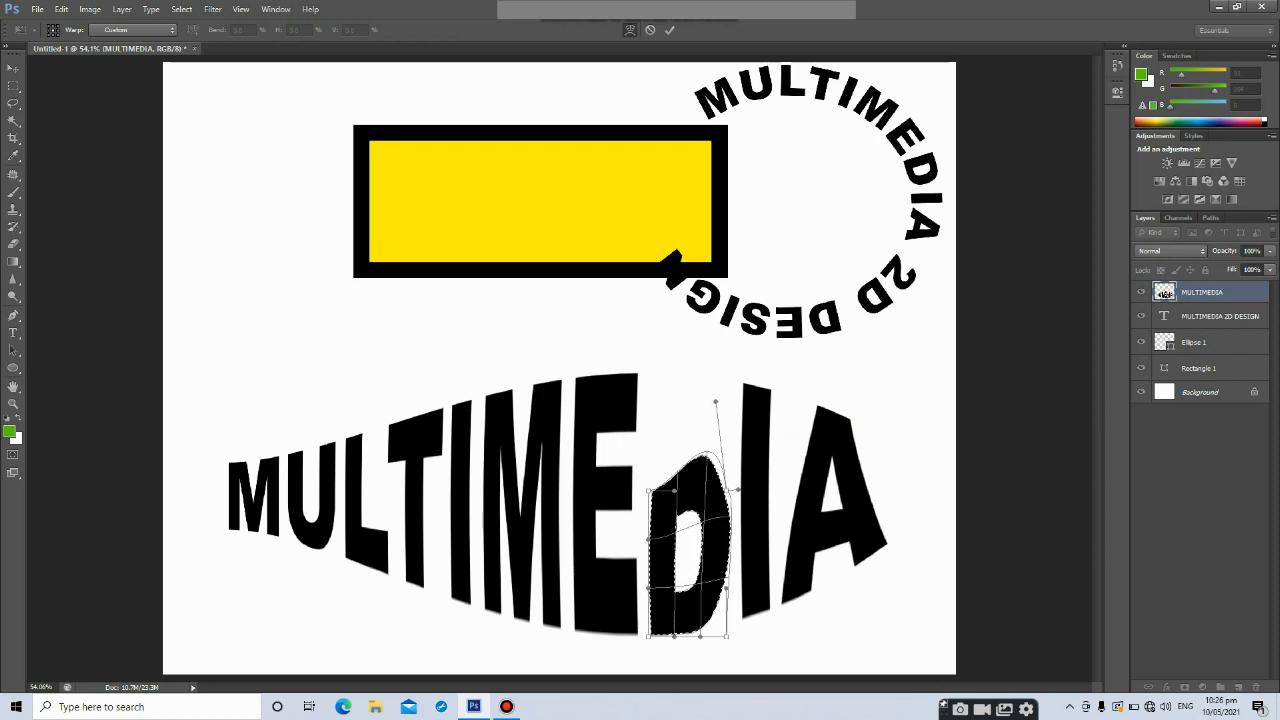
{"action": "key", "text": "Return"}
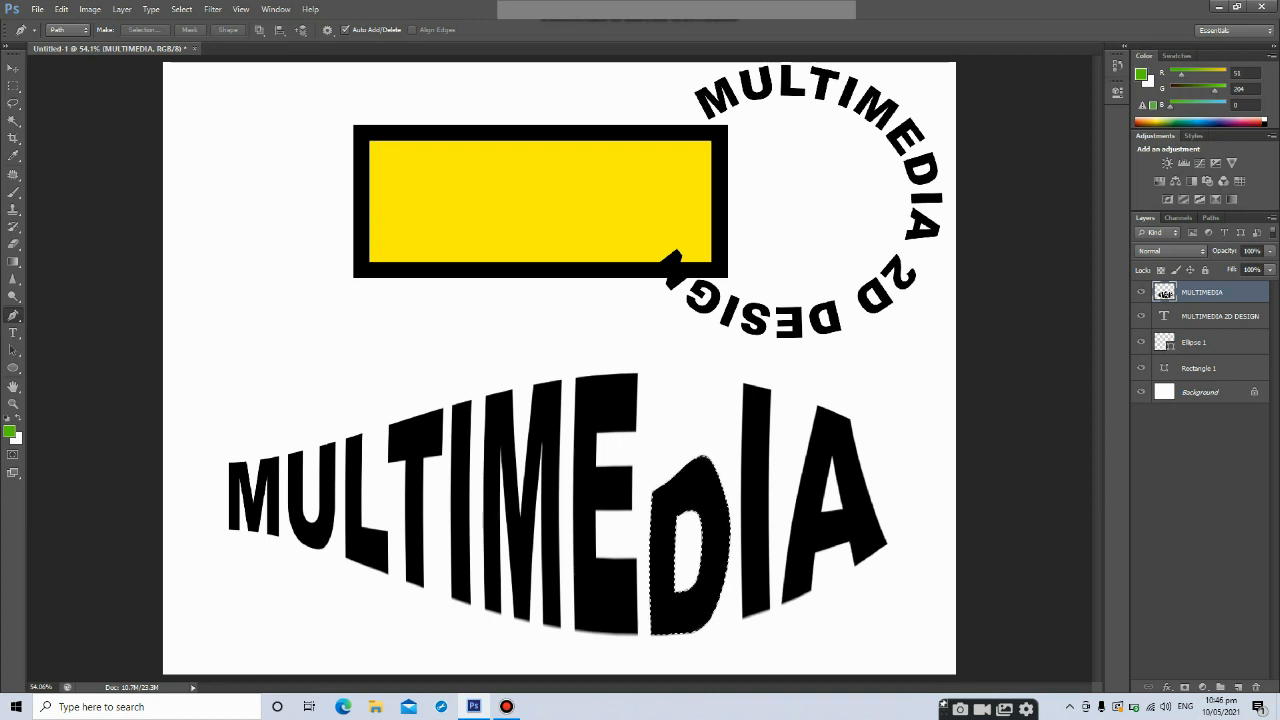
Create a new 11 x 8.5 inch document at 200 pixels/inch with a white background
{"action": "left_click", "coordinate": [37, 9]}
{"action": "left_click", "coordinate": [45, 20]}
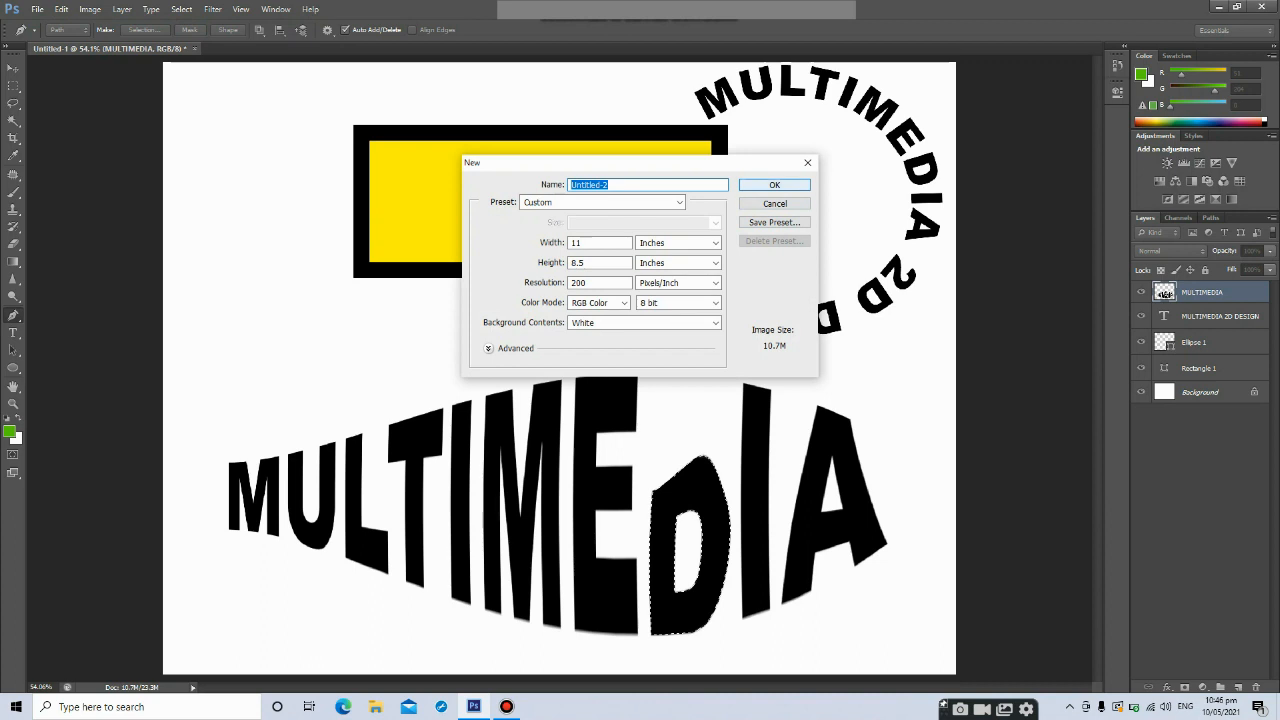
{"action": "key", "text": "Return"}
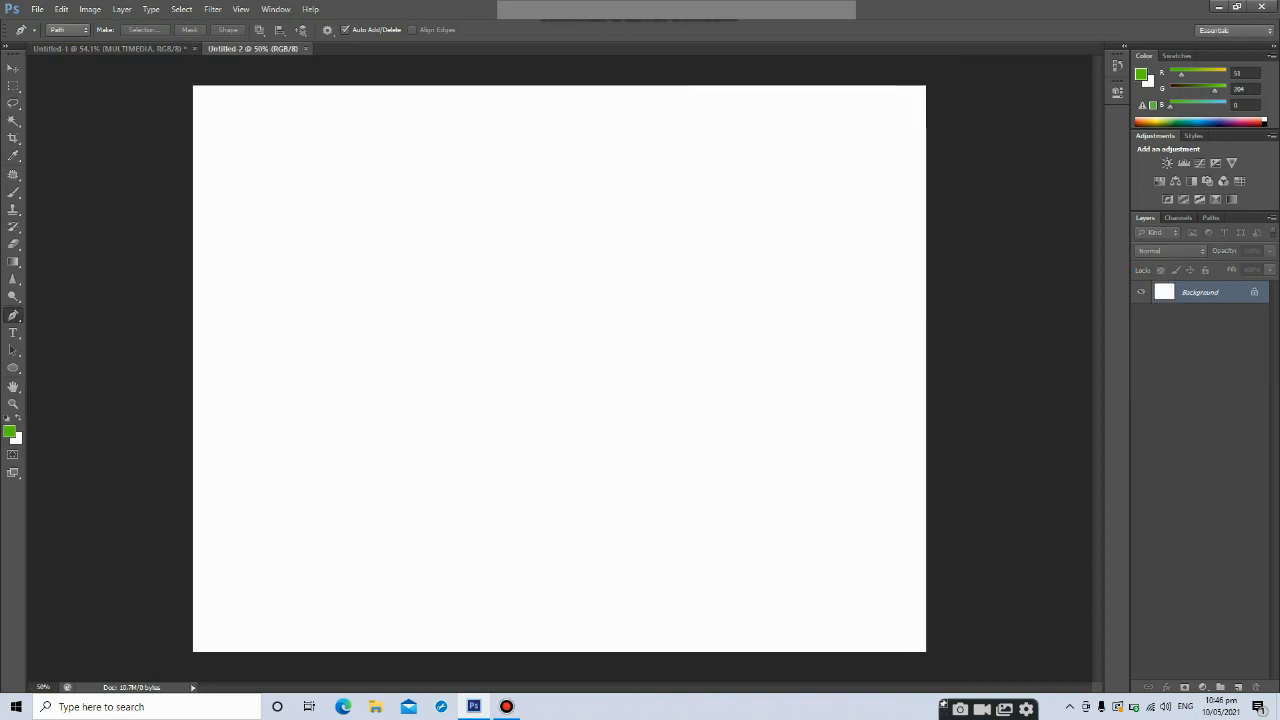
Choose the Pen tool and set its drawing mode to Shape
{"action": "key", "text": "v"}
{"action": "key", "text": "p"}
{"action": "right_click", "coordinate": [13, 315]}
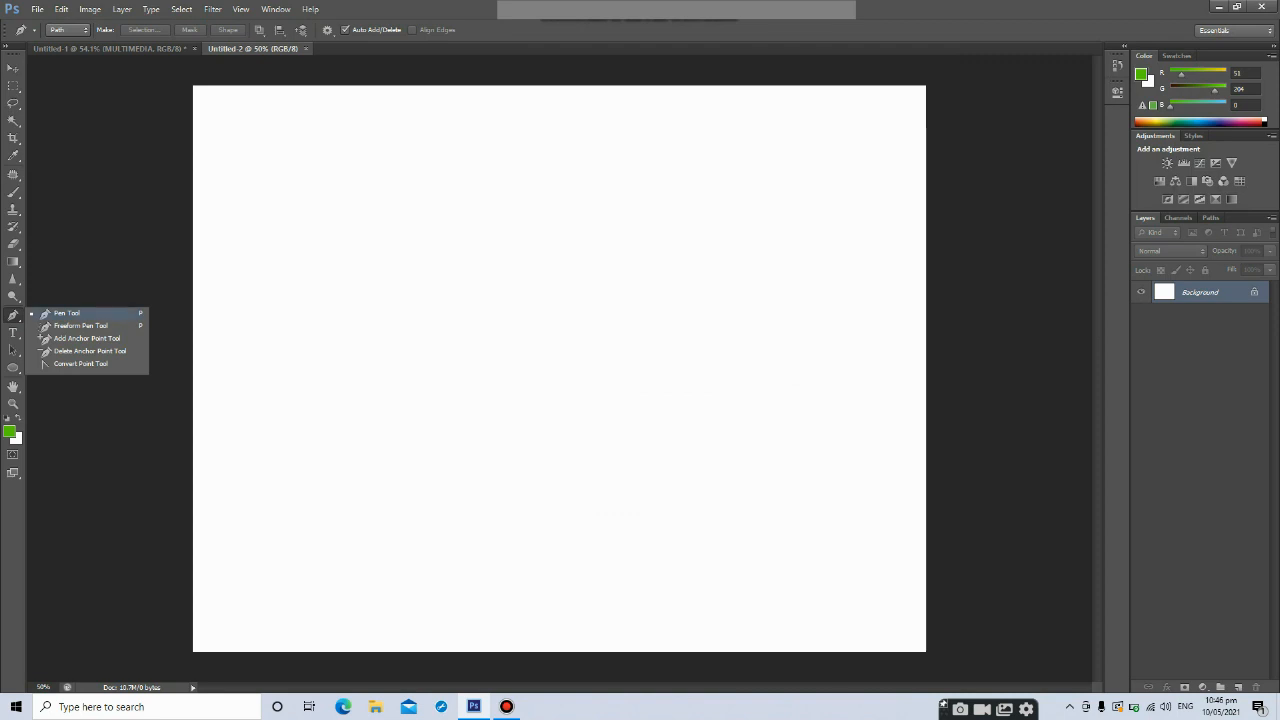
{"action": "left_click", "coordinate": [67, 313]}
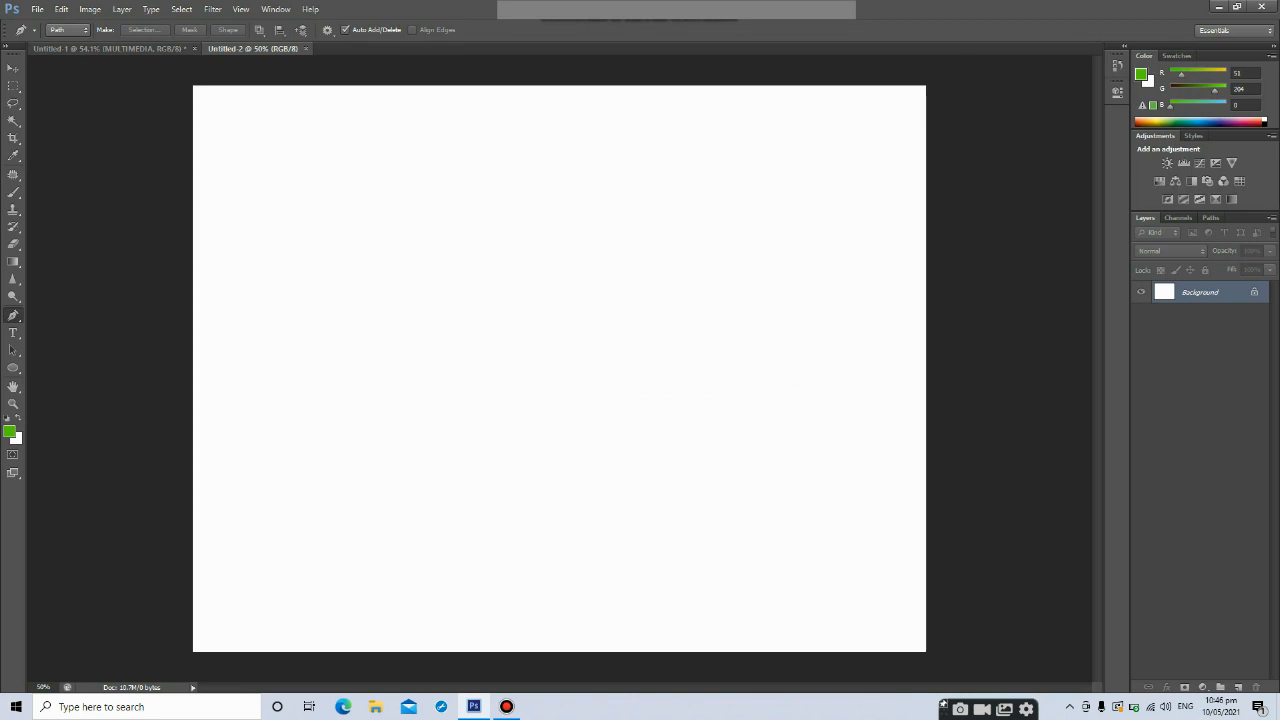
{"action": "left_click", "coordinate": [68, 29]}
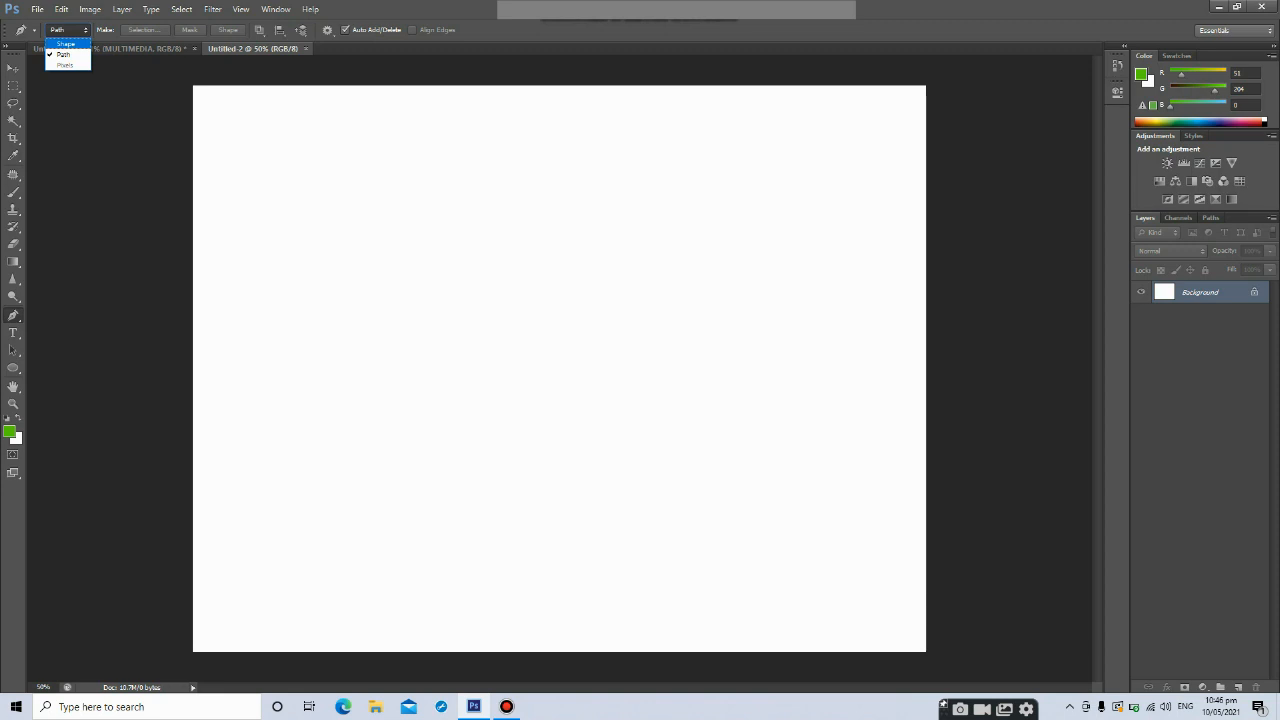
{"action": "left_click", "coordinate": [65, 44]}
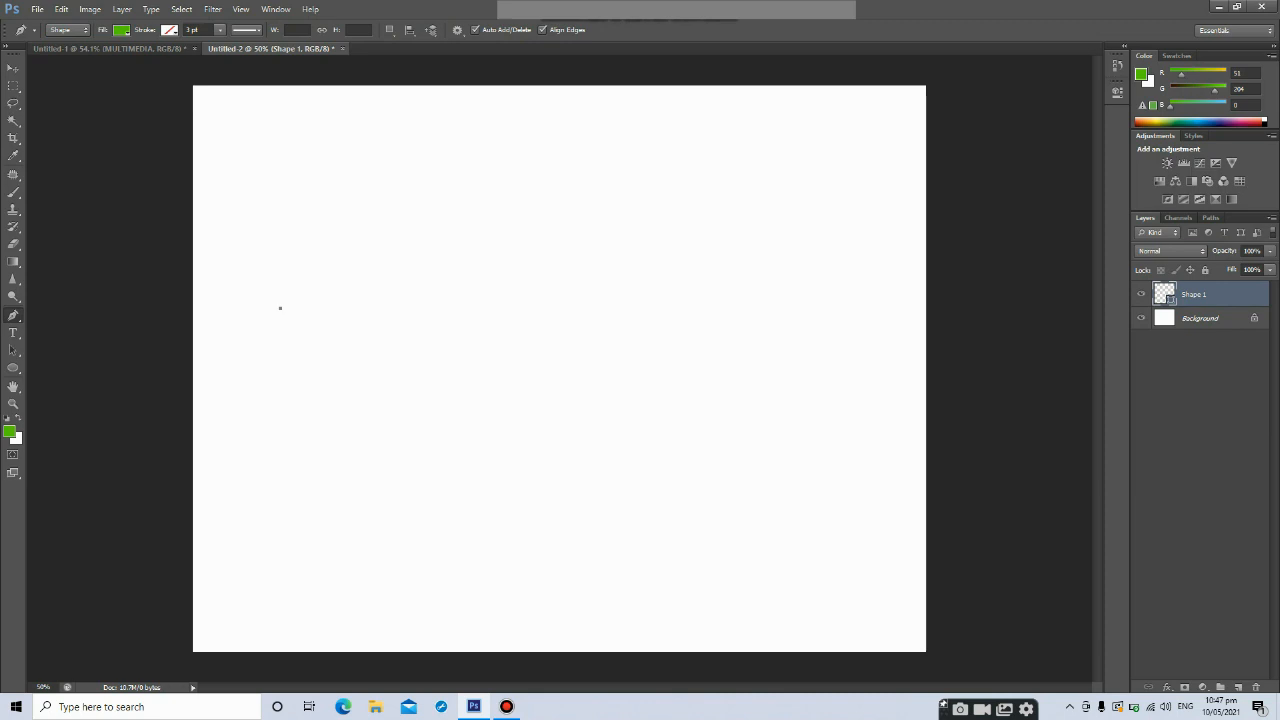
Draw a four-sided shape with the Pen tool by placing corner points and closing the path at the start point
{"action": "left_click", "coordinate": [585, 217]}
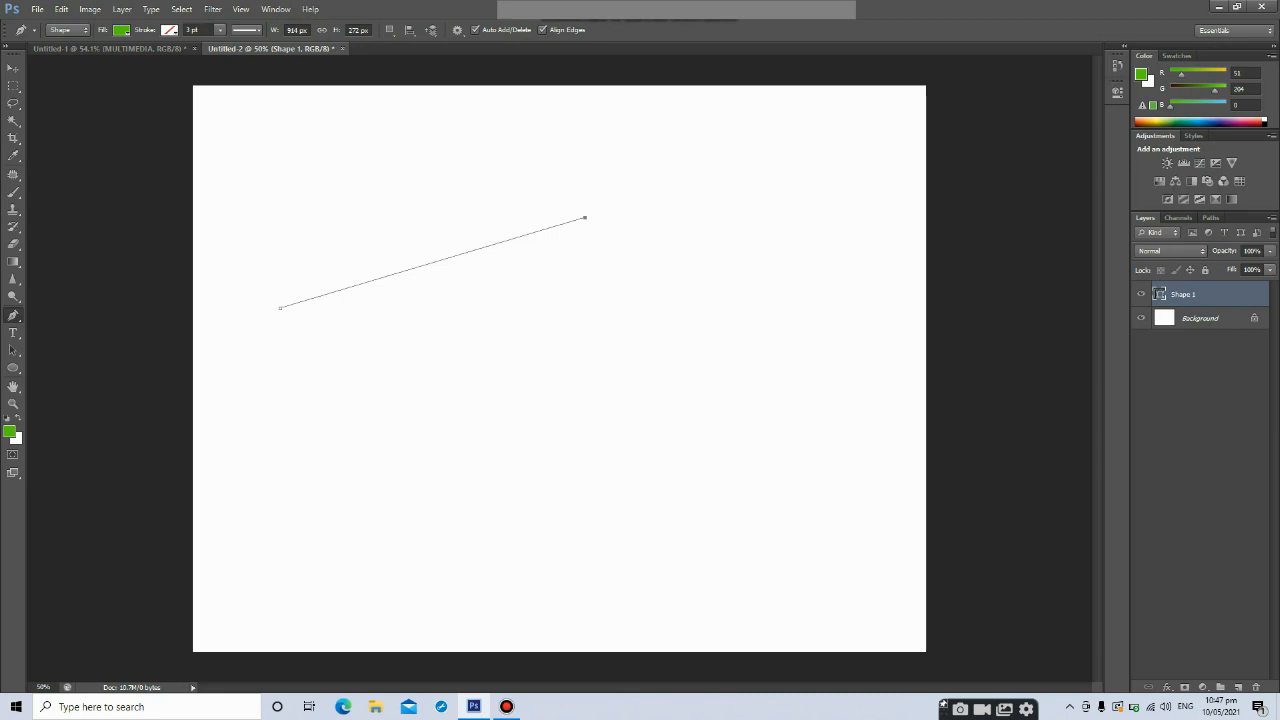
{"action": "left_click", "coordinate": [656, 463]}
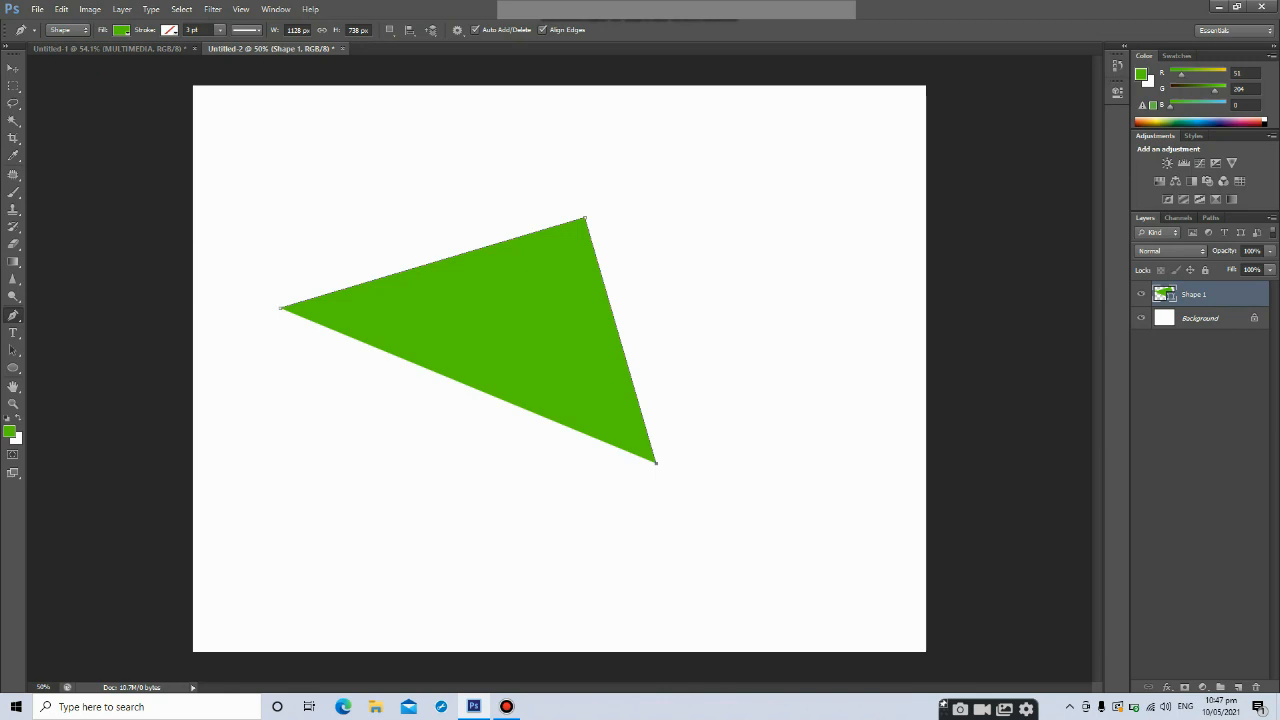
{"action": "left_click", "coordinate": [373, 522]}
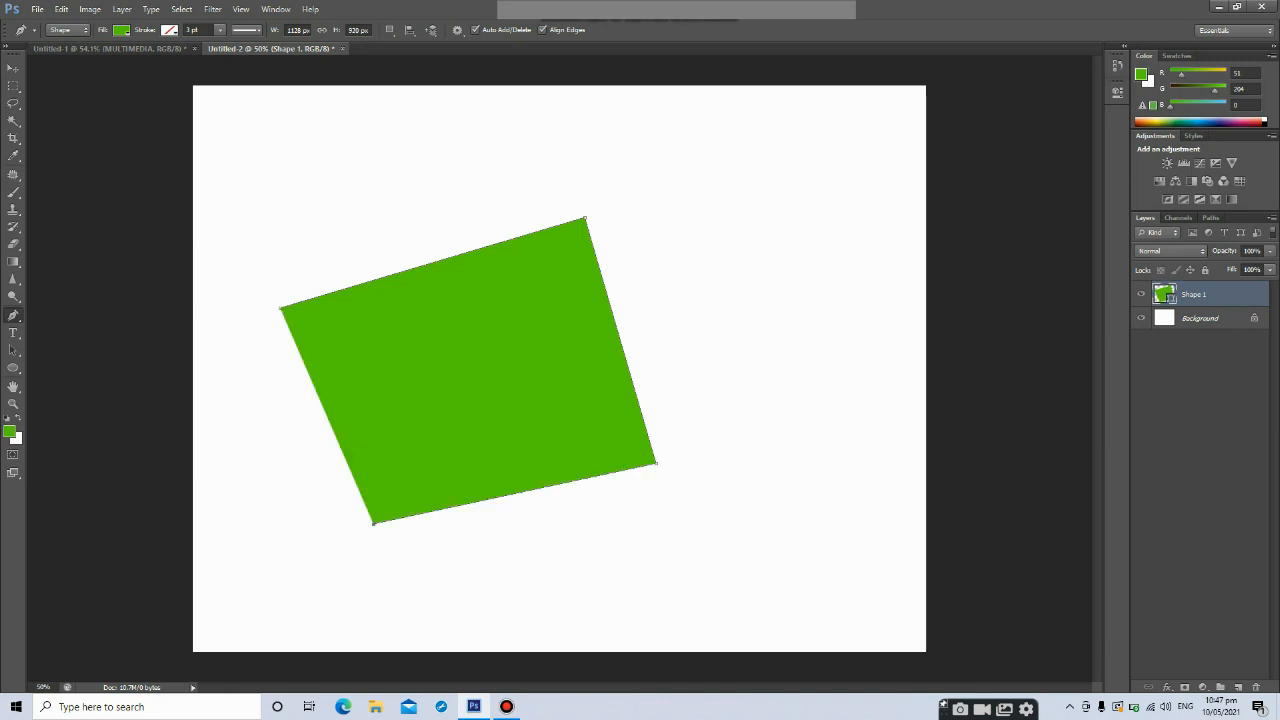
{"action": "left_click", "coordinate": [280, 308]}
Set the shape's fill to dark red and give it a black stroke about 24 pt wide
{"action": "left_click", "coordinate": [121, 30]}
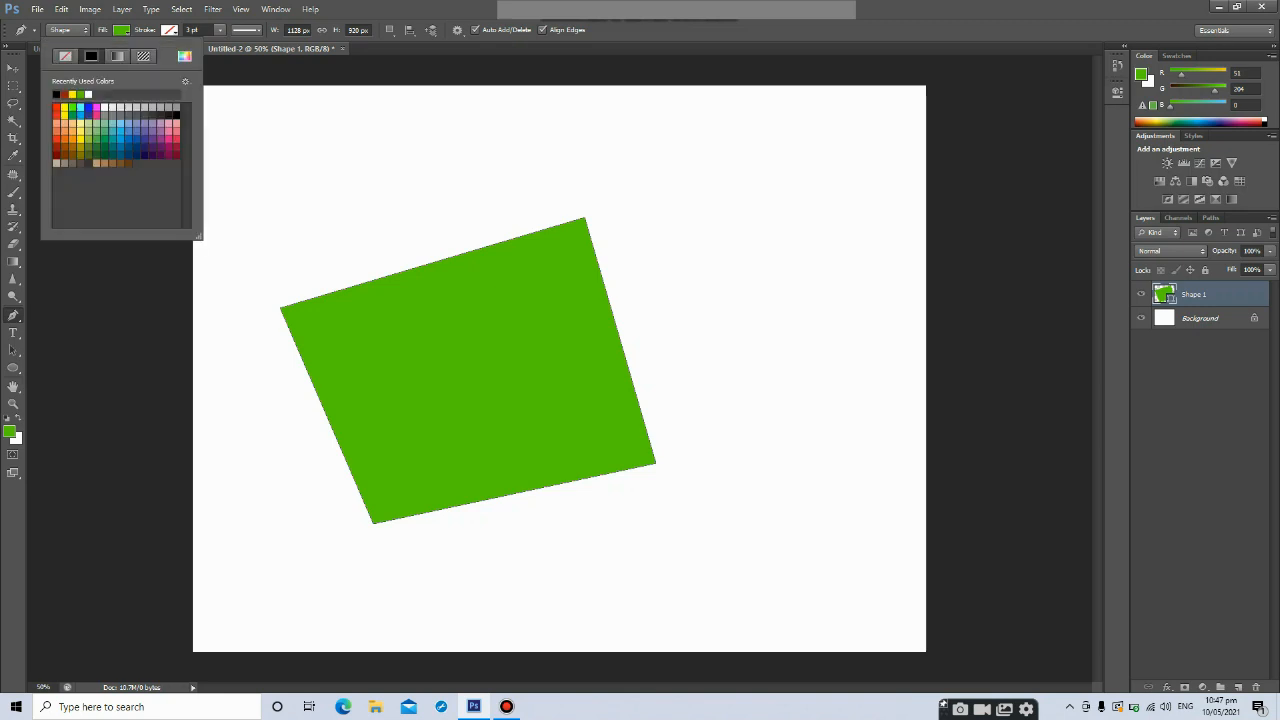
{"action": "left_click", "coordinate": [64, 94]}
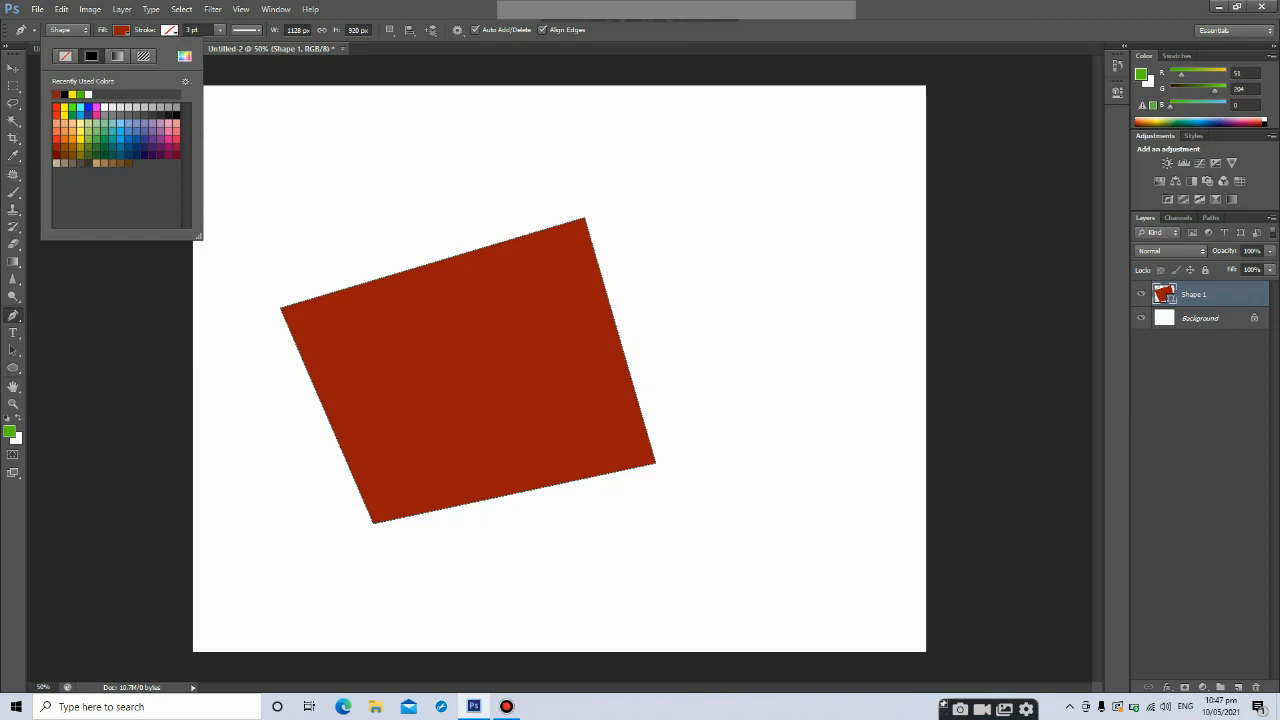
{"action": "left_click", "coordinate": [169, 30]}
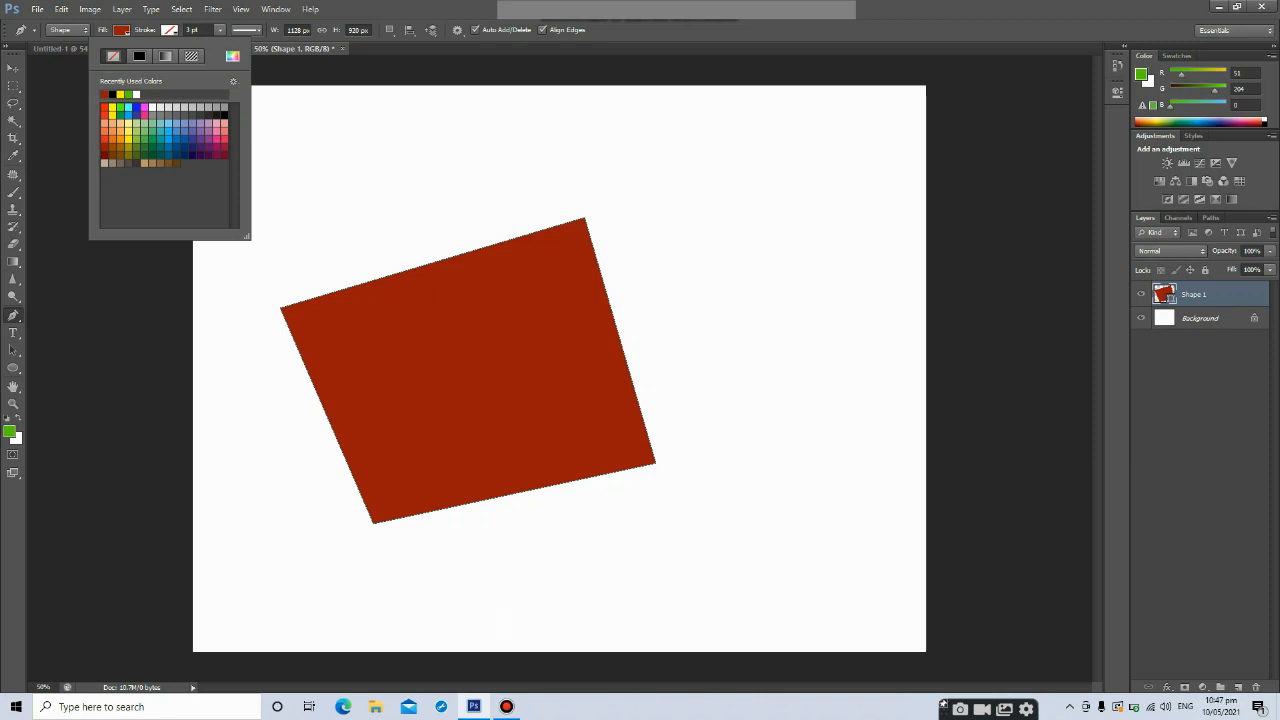
{"action": "left_click", "coordinate": [139, 56]}
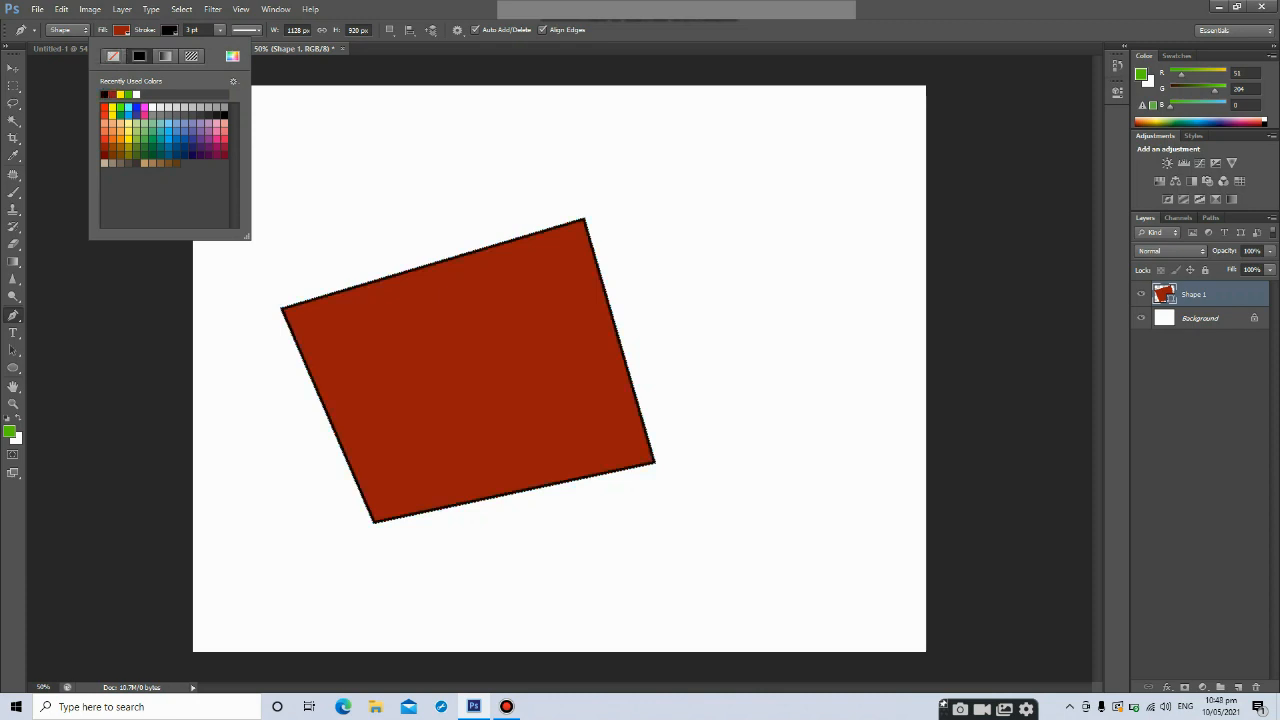
{"action": "left_click", "coordinate": [220, 30]}
{"action": "left_click_drag", "start_coordinate": [220, 45], "coordinate": [243, 45]}
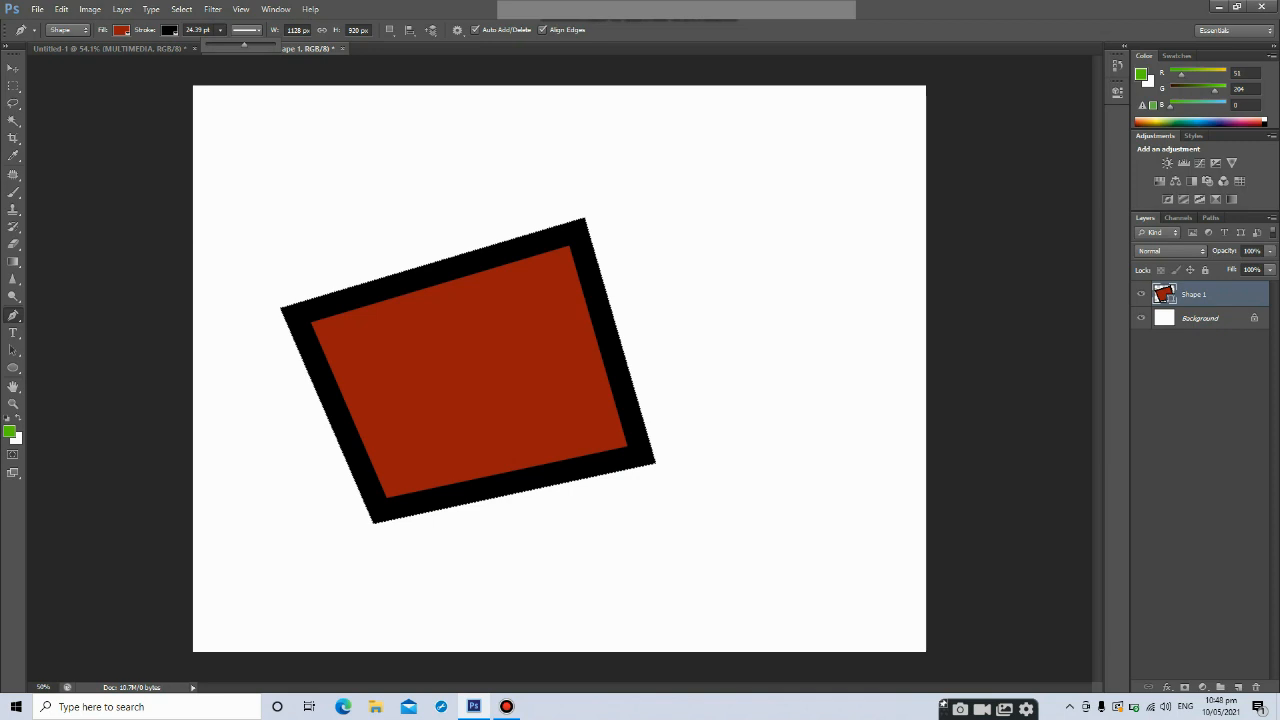
Move the quadrilateral shape up to the top edge of the canvas
{"action": "key", "text": "v"}
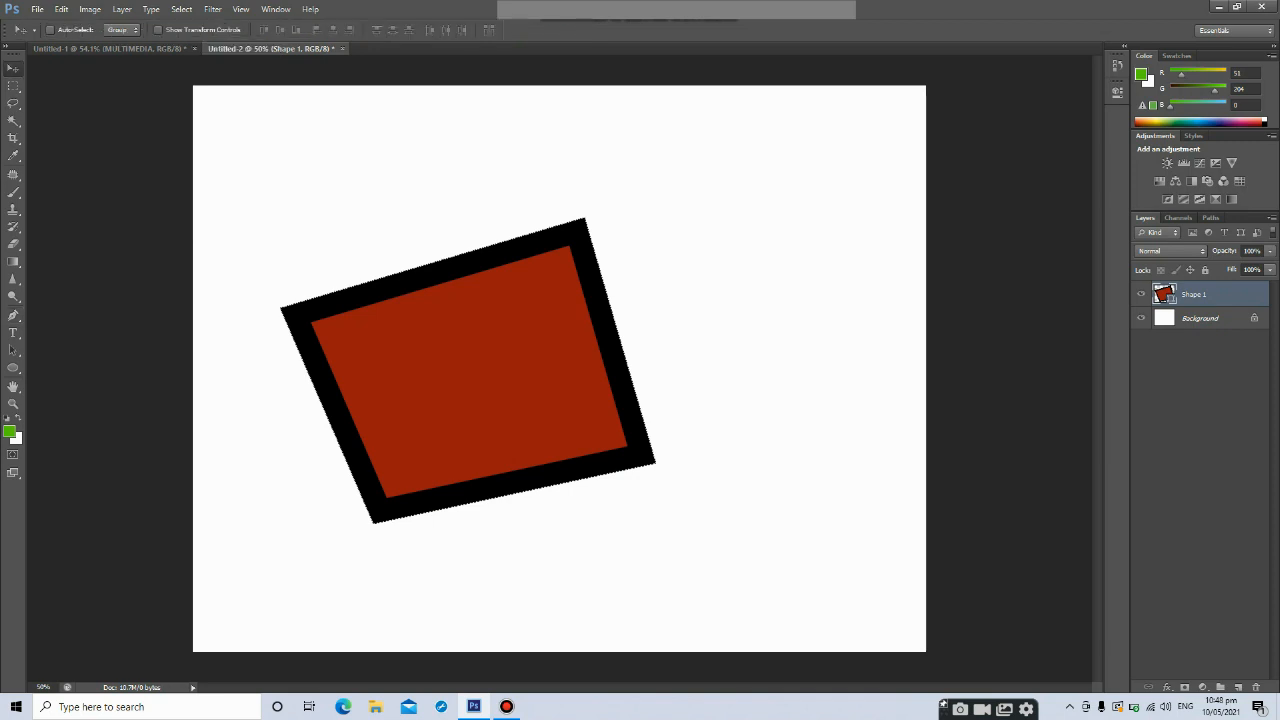
{"action": "left_click_drag", "start_coordinate": [526, 319], "coordinate": [620, 74]}
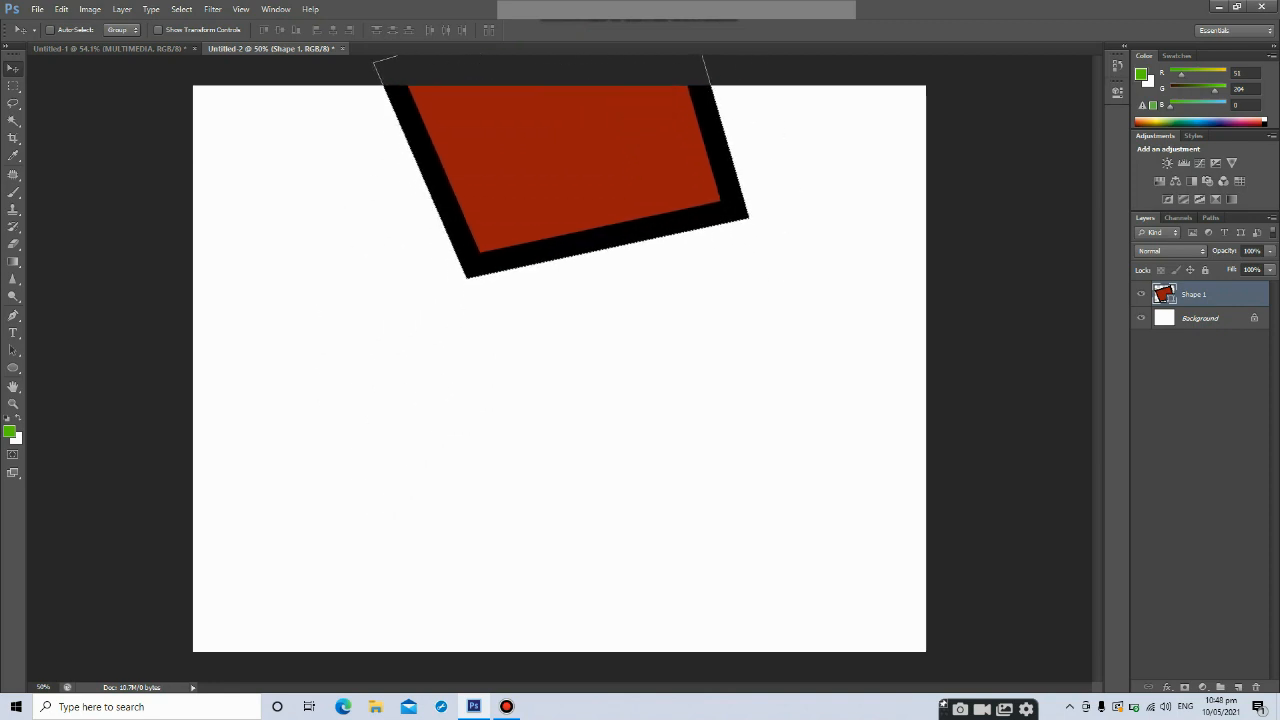
Add a new empty layer and switch the Pen tool to Path mode
{"action": "left_click", "coordinate": [1238, 687]}
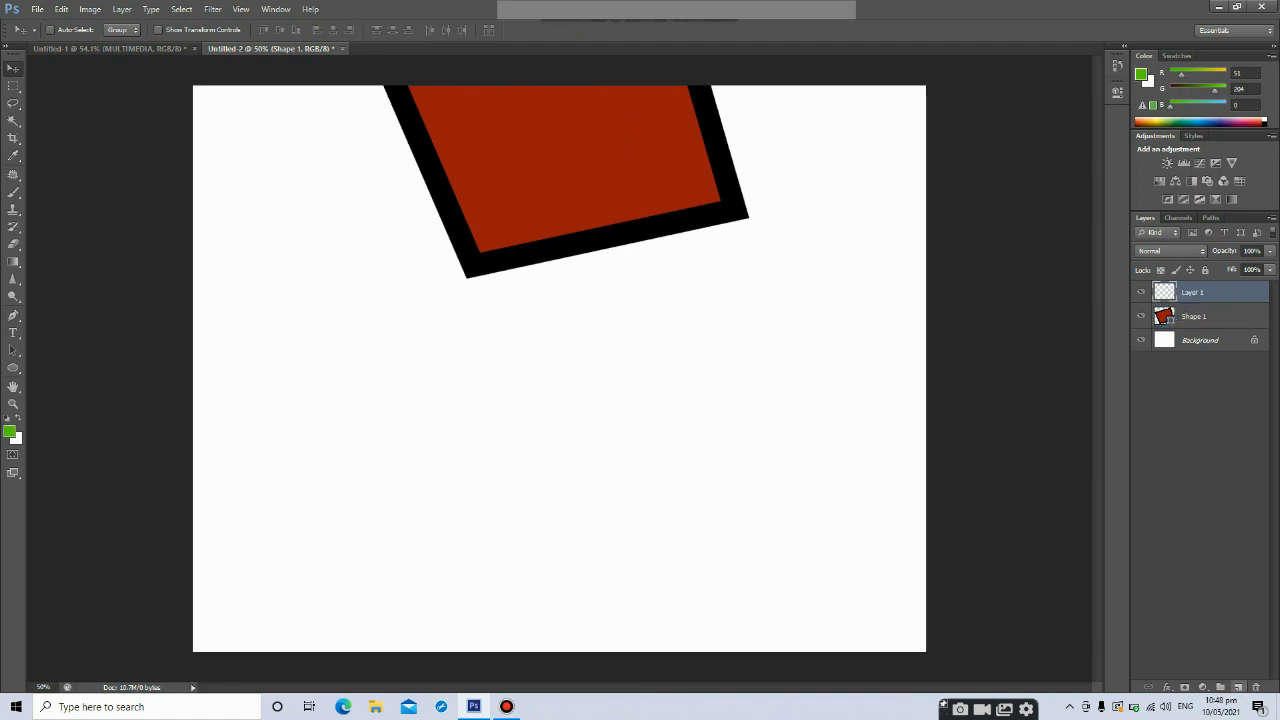
{"action": "left_click", "coordinate": [1193, 292]}
{"action": "left_click", "coordinate": [13, 316]}
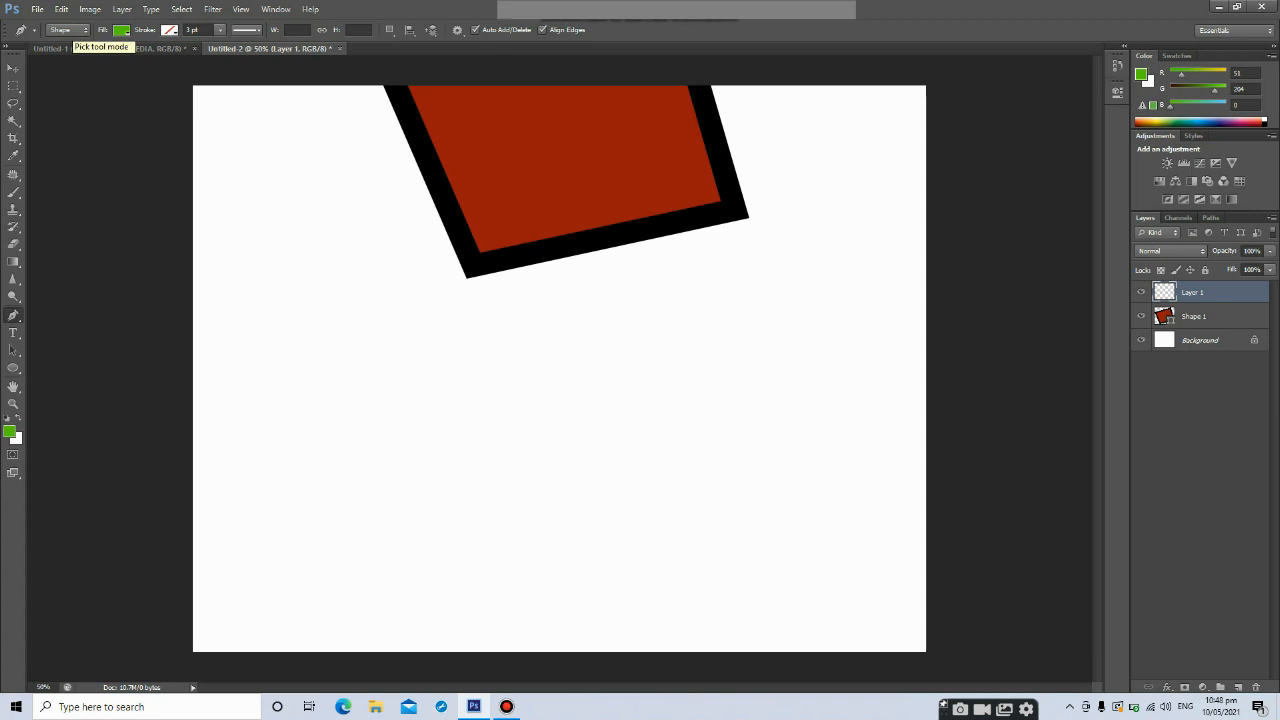
{"action": "left_click", "coordinate": [66, 29]}
{"action": "left_click", "coordinate": [64, 54]}
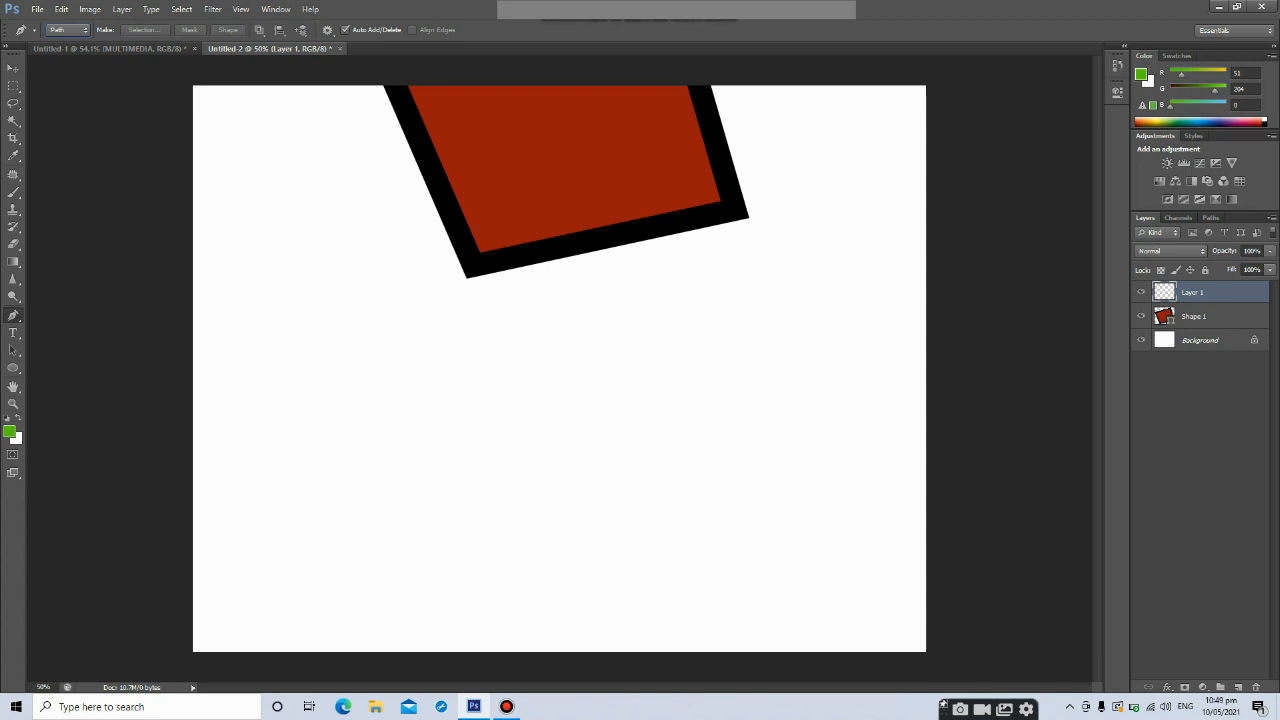
Draw a closed zigzag path with the Pen tool using straight-line anchor points
{"action": "left_click", "coordinate": [284, 413]}
{"action": "left_click", "coordinate": [380, 574]}
{"action": "left_click", "coordinate": [463, 402]}
{"action": "left_click", "coordinate": [591, 563]}
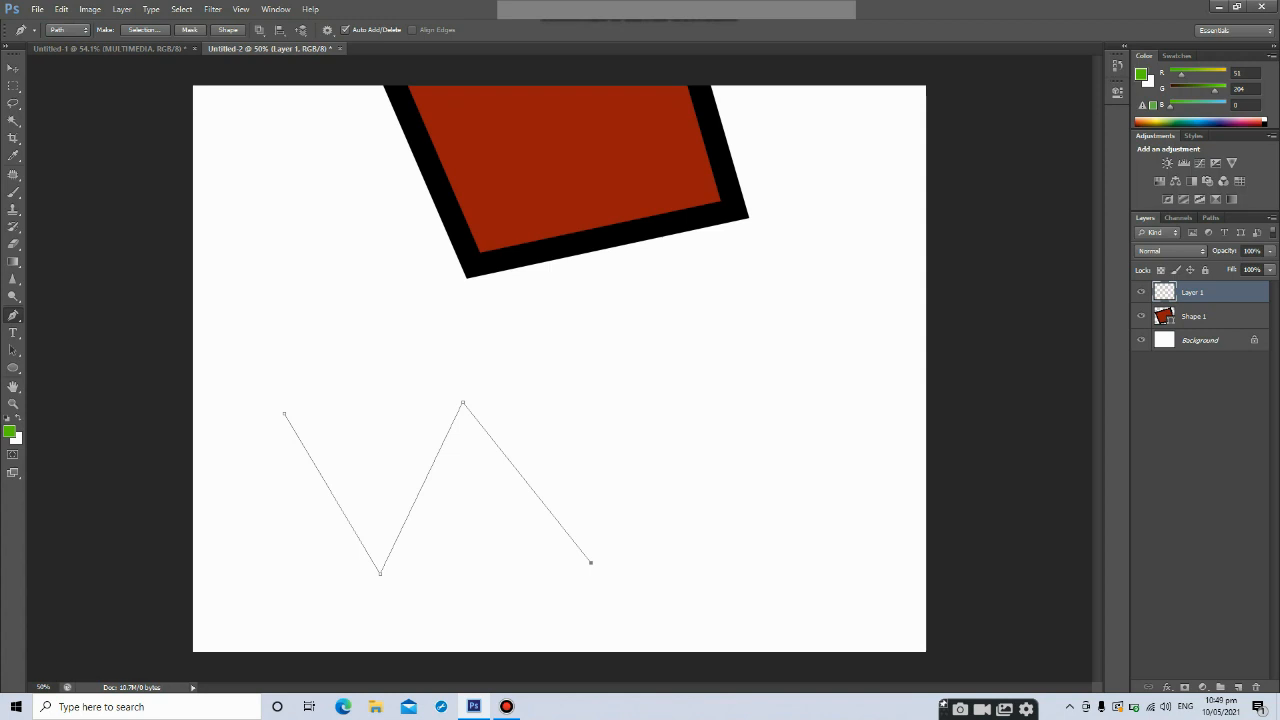
{"action": "left_click", "coordinate": [658, 403]}
{"action": "left_click", "coordinate": [801, 555]}
{"action": "left_click", "coordinate": [852, 406]}
{"action": "left_click", "coordinate": [663, 298]}
{"action": "left_click", "coordinate": [360, 320]}
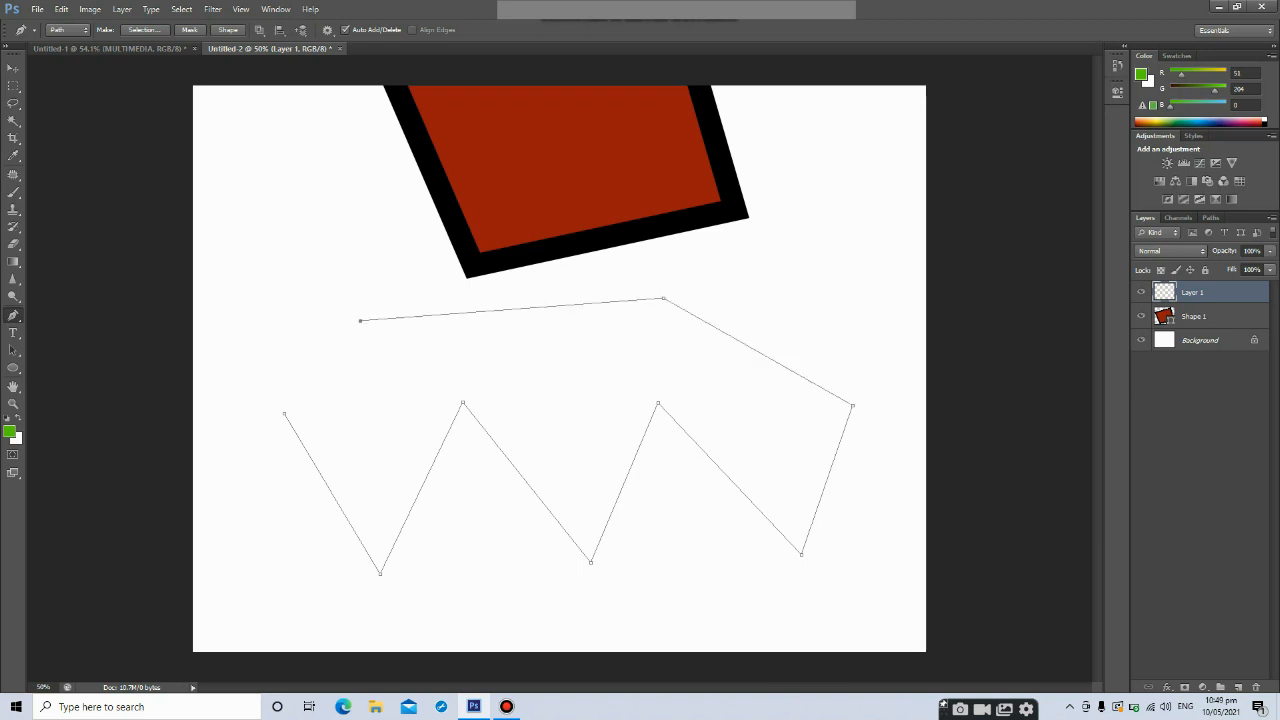
{"action": "left_click", "coordinate": [284, 413]}
Step backward repeatedly to remove the zigzag path's anchor points
{"action": "key", "text": "ctrl+alt+z"}
{"action": "key", "text": "ctrl+alt+z"}
{"action": "key", "text": "ctrl+alt+z"}
{"action": "key", "text": "ctrl+alt+z"}
{"action": "key", "text": "ctrl+alt+z"}
{"action": "key", "text": "ctrl+alt+z"}
{"action": "key", "text": "ctrl+alt+z"}
{"action": "key", "text": "ctrl+alt+z"}
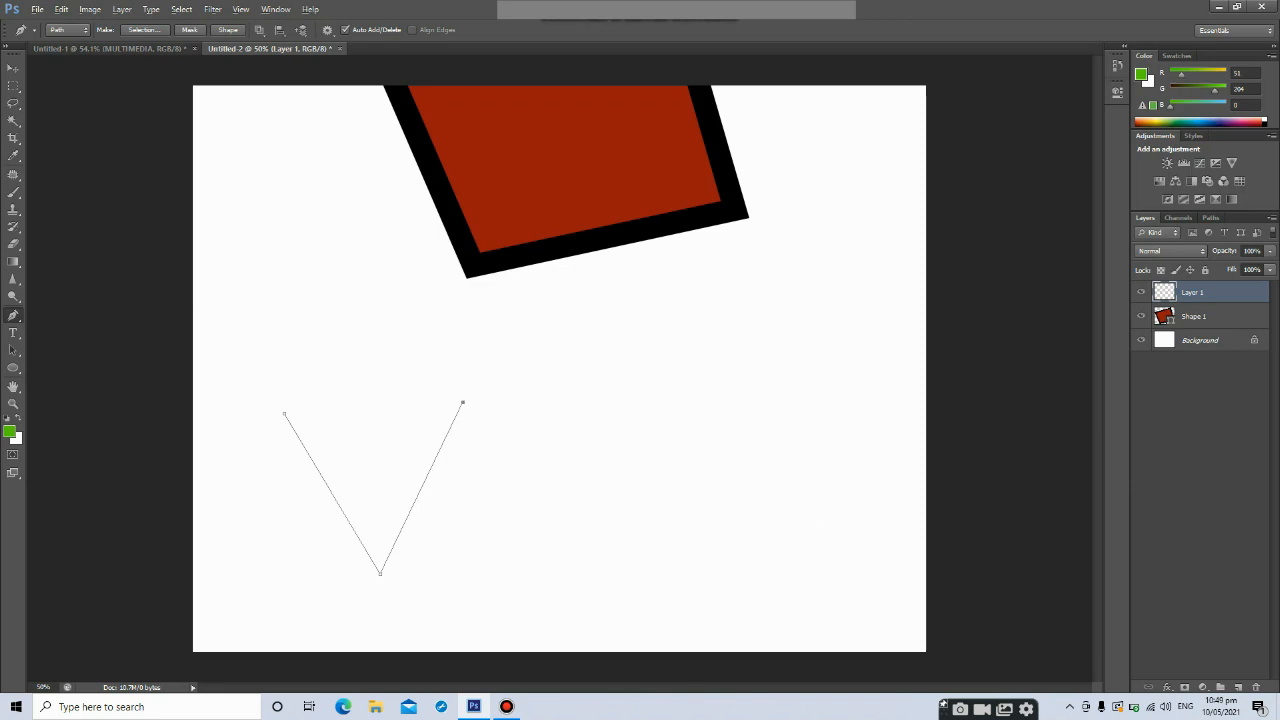
{"action": "key", "text": "ctrl+alt+z"}
{"action": "key", "text": "ctrl+alt+z"}
Draw a curved path with the Pen tool, dragging out direction handles at the middle anchor to form an arc
{"action": "left_click", "coordinate": [528, 432]}
{"action": "left_click_drag", "start_coordinate": [528, 432], "coordinate": [615, 391]}
{"action": "left_click_drag", "start_coordinate": [605, 517], "coordinate": [601, 526]}
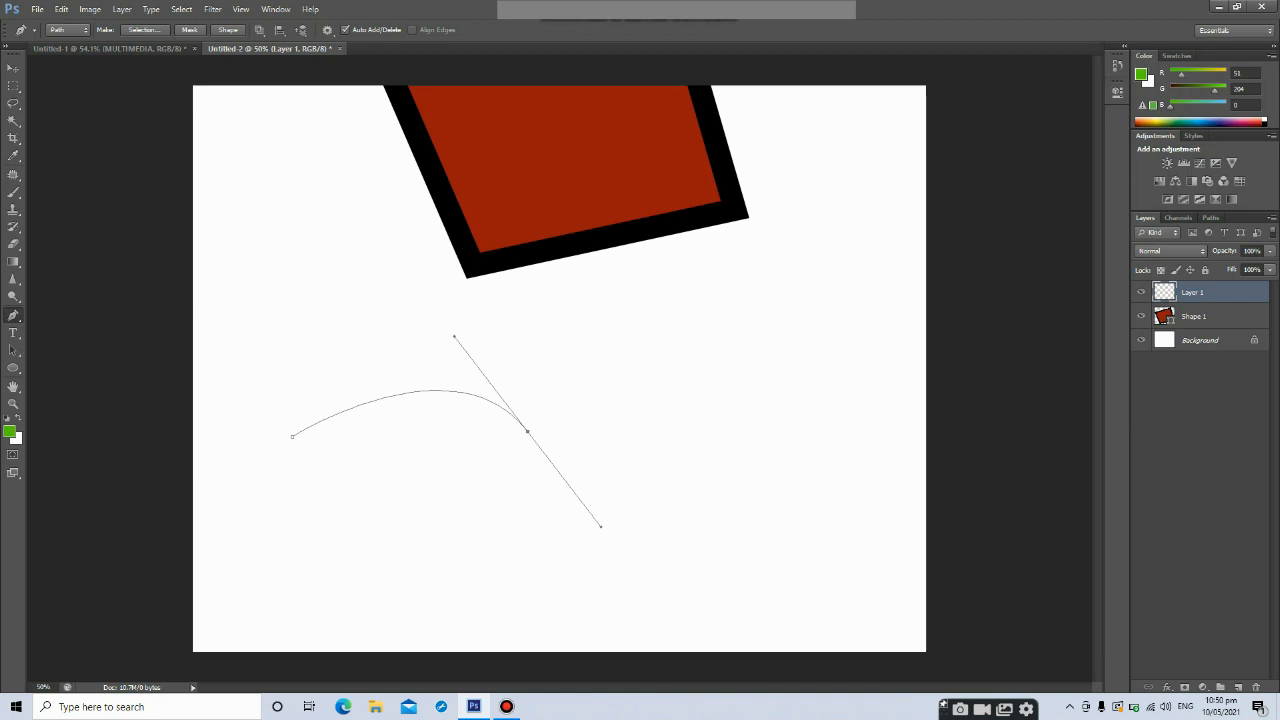
{"action": "left_click_drag", "start_coordinate": [791, 404], "coordinate": [870, 258]}
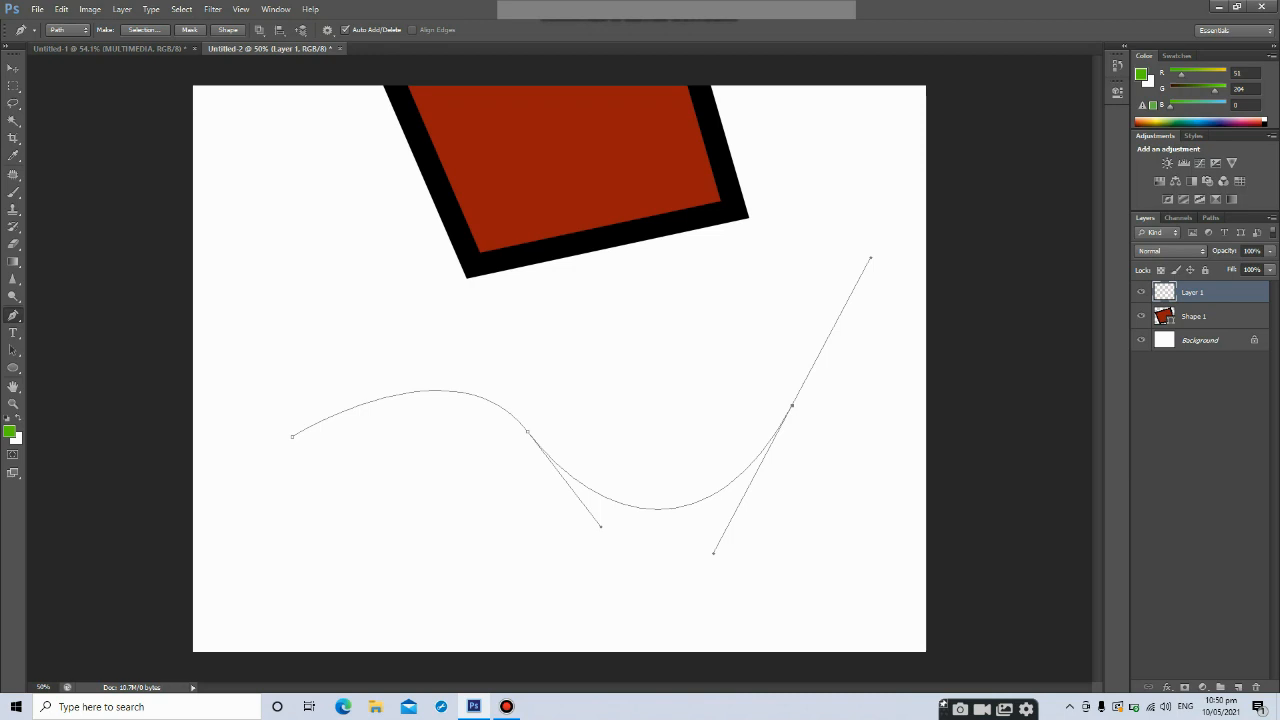
{"action": "key", "text": "ctrl+z"}
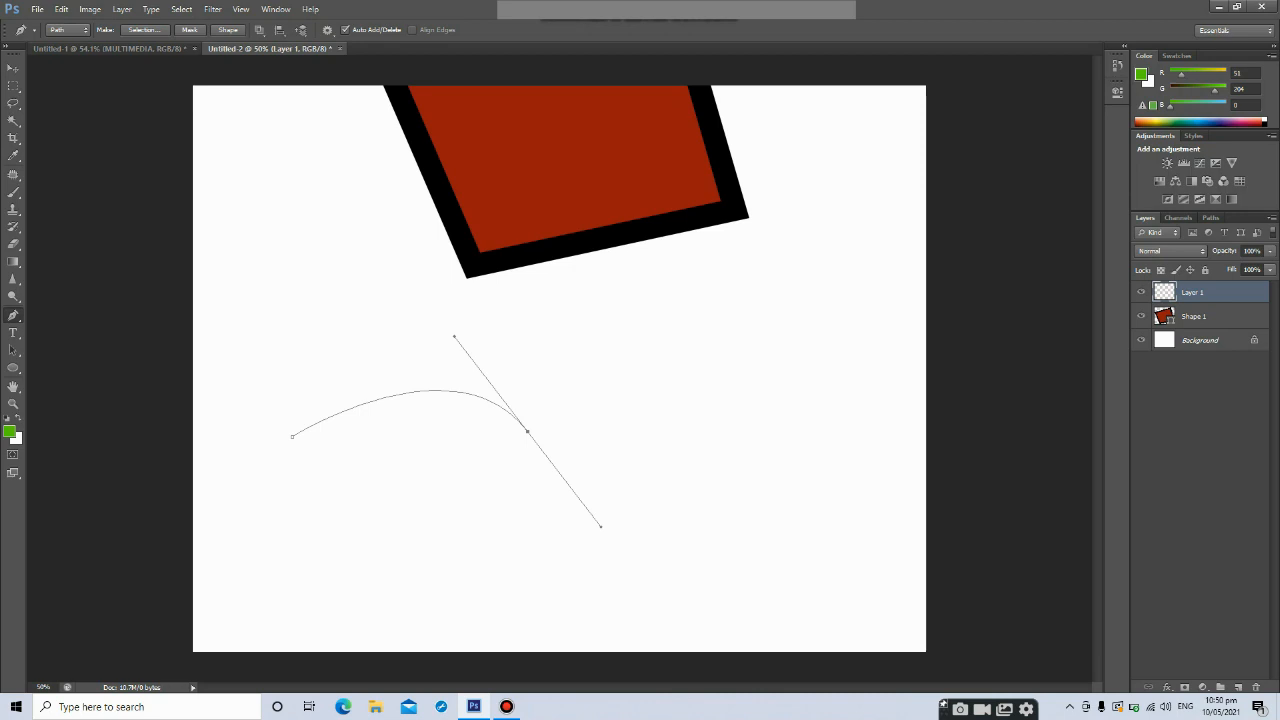
{"action": "left_click_drag", "start_coordinate": [798, 444], "coordinate": [887, 349]}
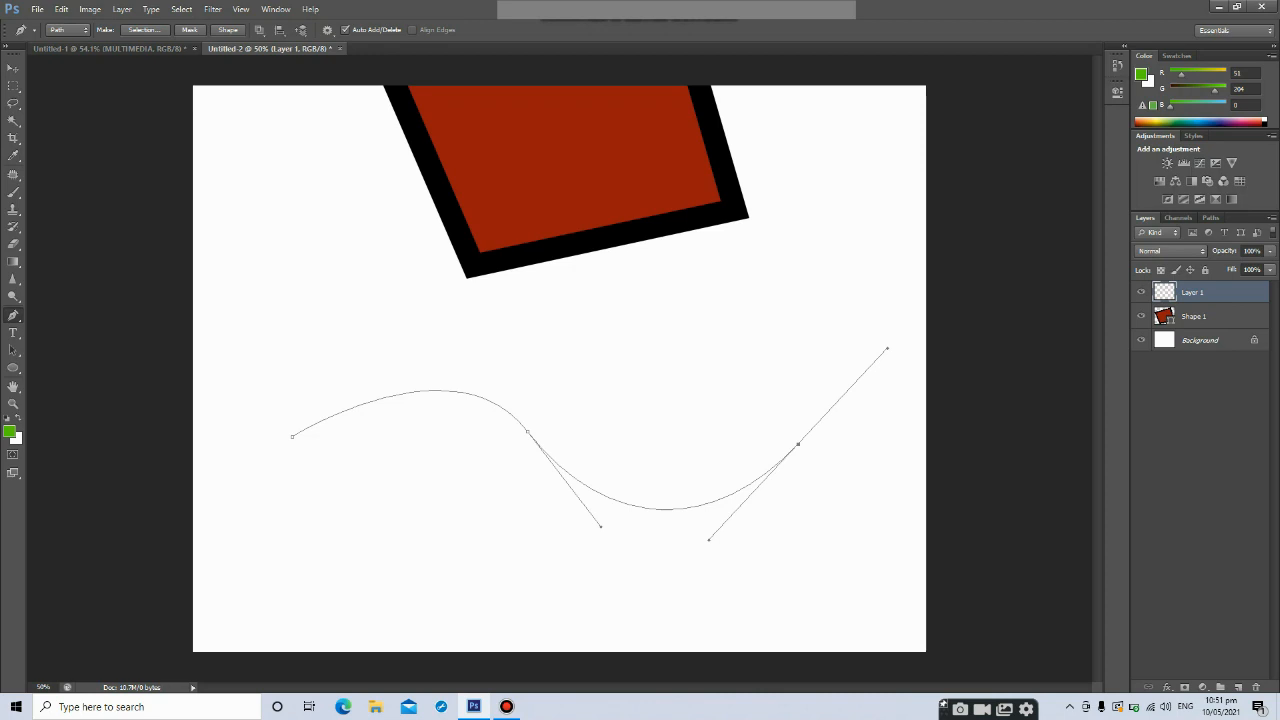
{"action": "key", "text": "ctrl+z"}
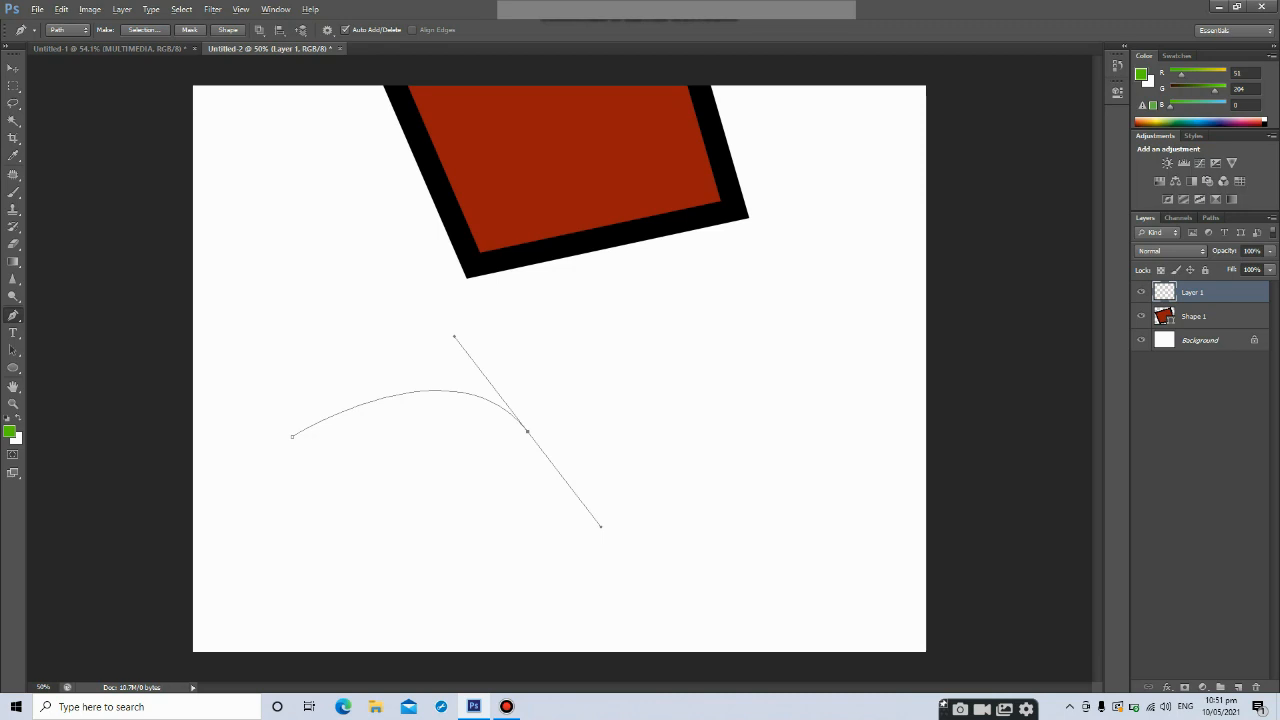
Break the middle anchor's handle and add a third curved anchor so the path forms two arches
{"action": "left_click", "coordinate": [527, 431], "text": "alt"}
{"action": "left_click", "coordinate": [822, 434]}
{"action": "left_click_drag", "start_coordinate": [822, 434], "coordinate": [954, 597]}
Switch to the Type tool and type MULTIMEDIA along the arched path
{"action": "left_click", "coordinate": [13, 332]}
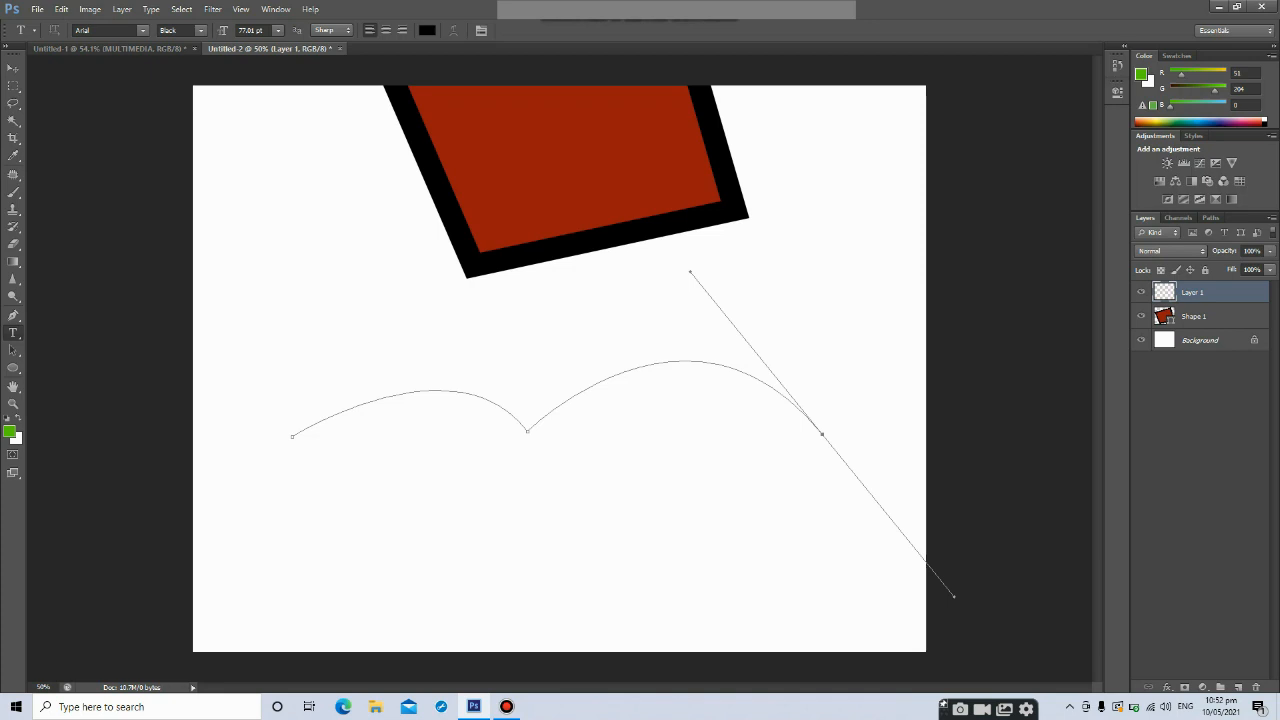
{"action": "left_click", "coordinate": [312, 427]}
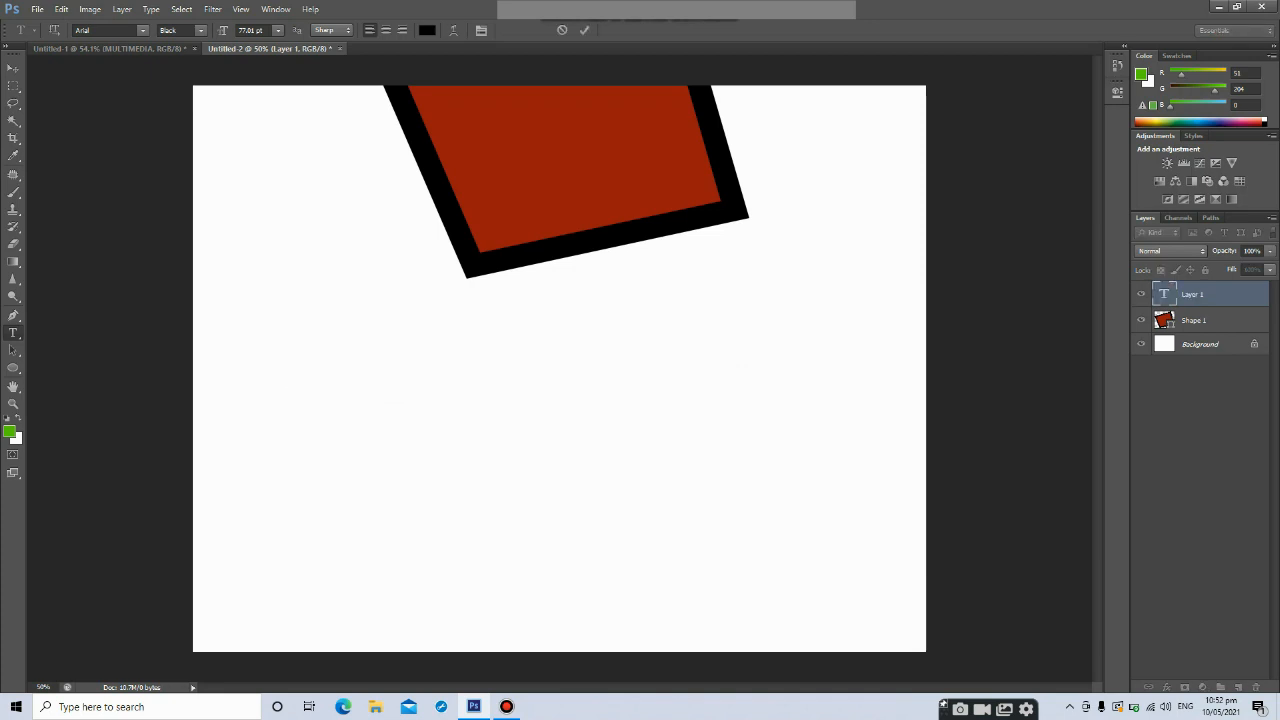
{"action": "type", "text": "MULTIMEDIA"}
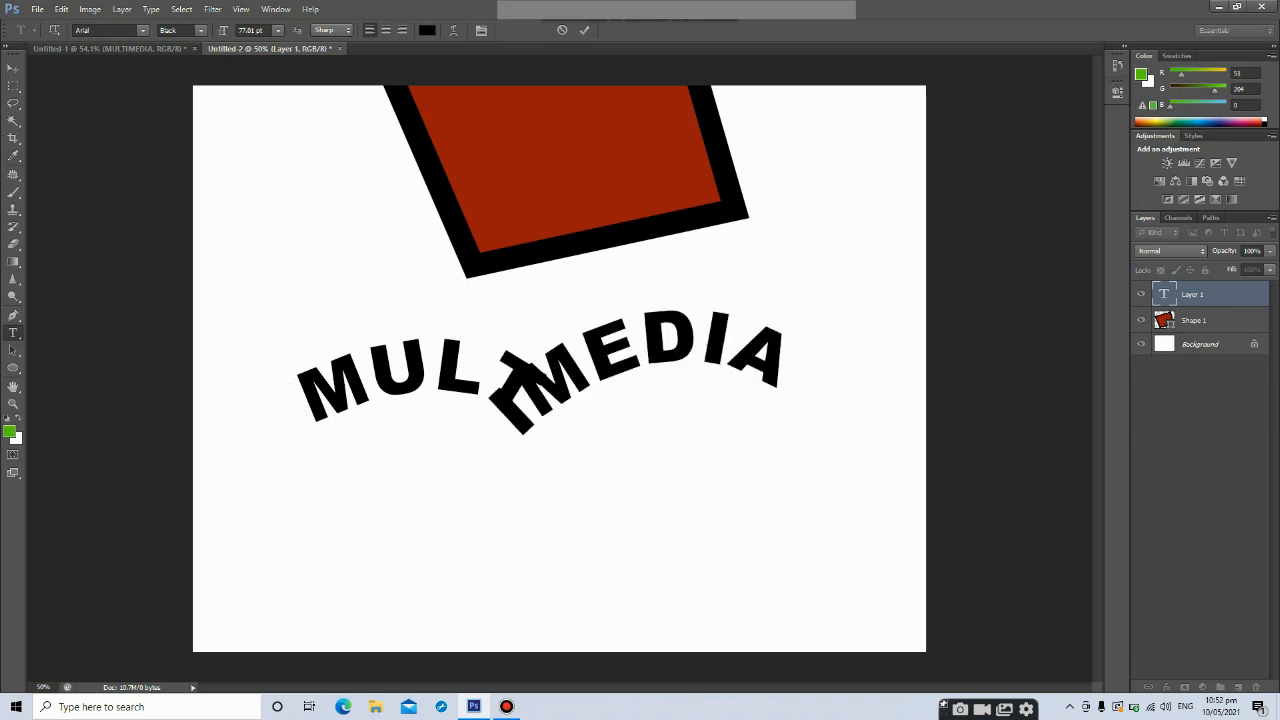
Select all the path text and shrink its font size step by step to about 38 pt
{"action": "key", "text": "ctrl+a"}
{"action": "key", "text": "ctrl+shift+comma"}
{"action": "key", "text": "ctrl+shift+comma"}
{"action": "key", "text": "ctrl+shift+comma"}
{"action": "key", "text": "ctrl+shift+comma"}
{"action": "key", "text": "ctrl+shift+comma"}
{"action": "key", "text": "ctrl+shift+comma"}
{"action": "key", "text": "ctrl+shift+comma"}
{"action": "key", "text": "ctrl+shift+comma"}
{"action": "key", "text": "ctrl+shift+comma"}
{"action": "key", "text": "ctrl+shift+comma"}
{"action": "key", "text": "ctrl+shift+comma"}
{"action": "key", "text": "ctrl+shift+comma"}
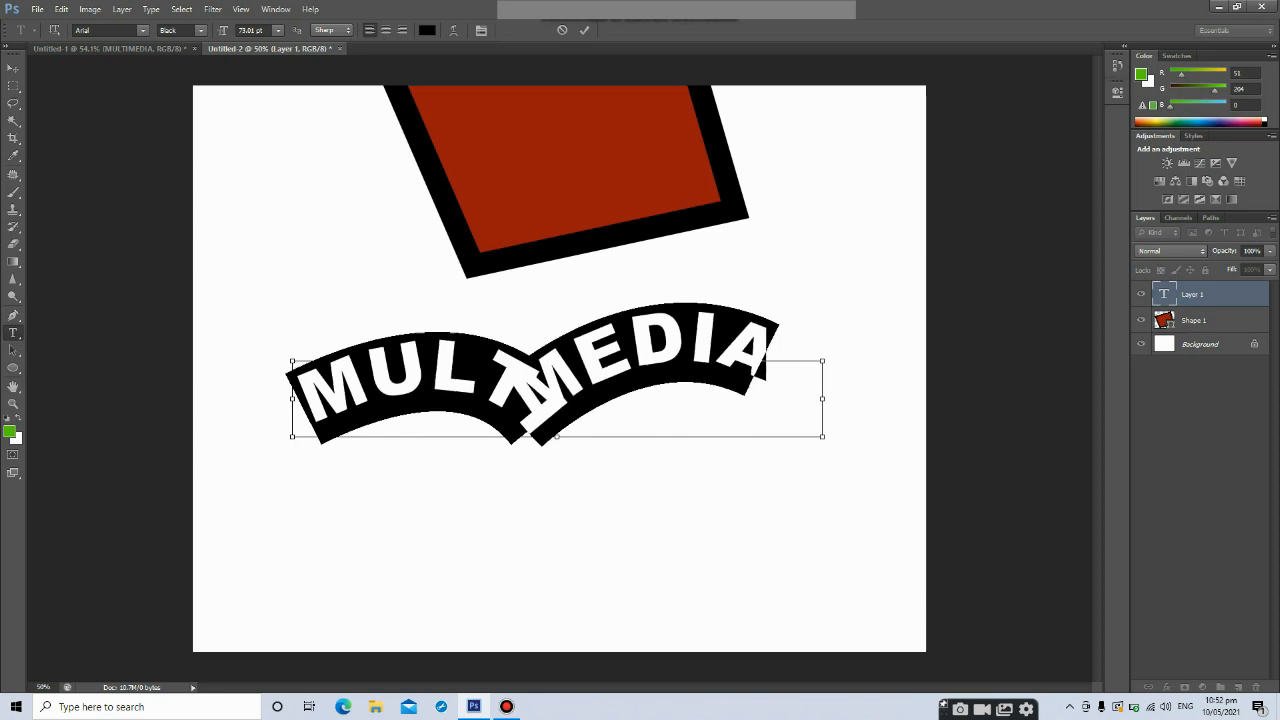
{"action": "key", "text": "ctrl+shift+comma"}
{"action": "key", "text": "ctrl+shift+comma"}
{"action": "key", "text": "ctrl+shift+comma"}
{"action": "key", "text": "ctrl+shift+comma"}
{"action": "key", "text": "ctrl+shift+comma"}
{"action": "key", "text": "ctrl+shift+comma"}
{"action": "key", "text": "ctrl+shift+comma"}
{"action": "key", "text": "ctrl+shift+comma"}
{"action": "key", "text": "ctrl+shift+comma"}
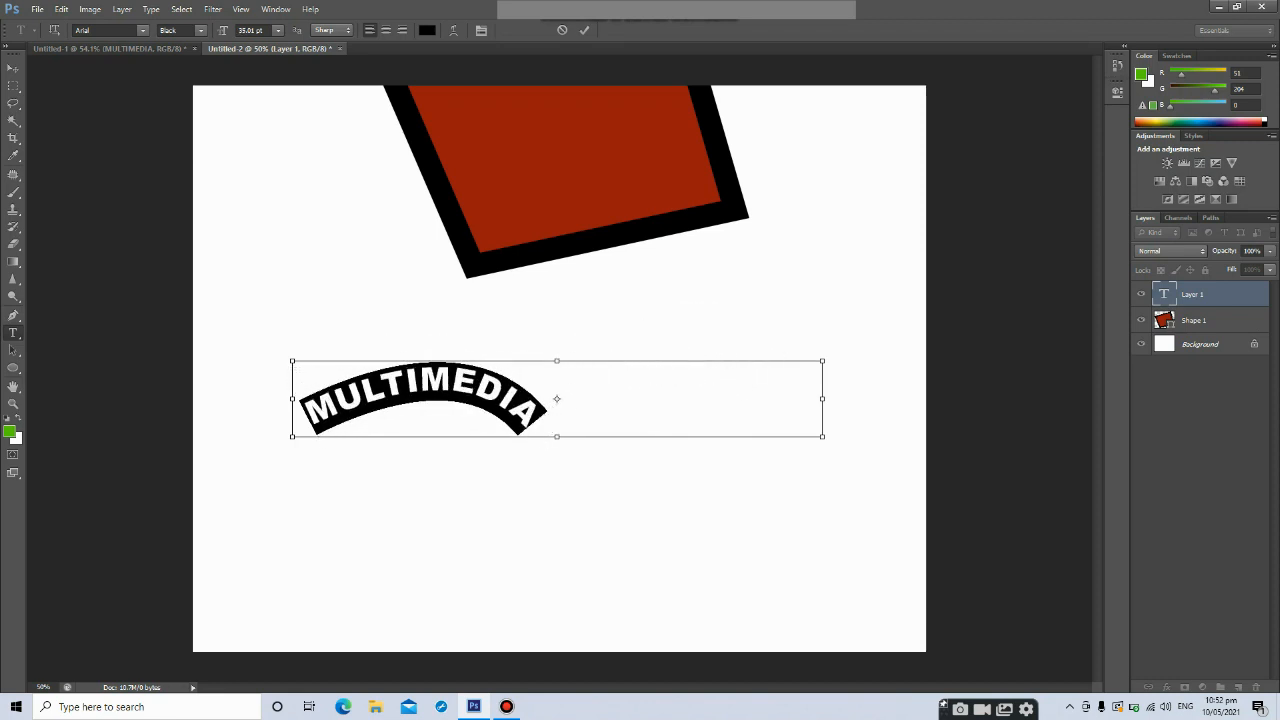
{"action": "left_click", "coordinate": [533, 422]}
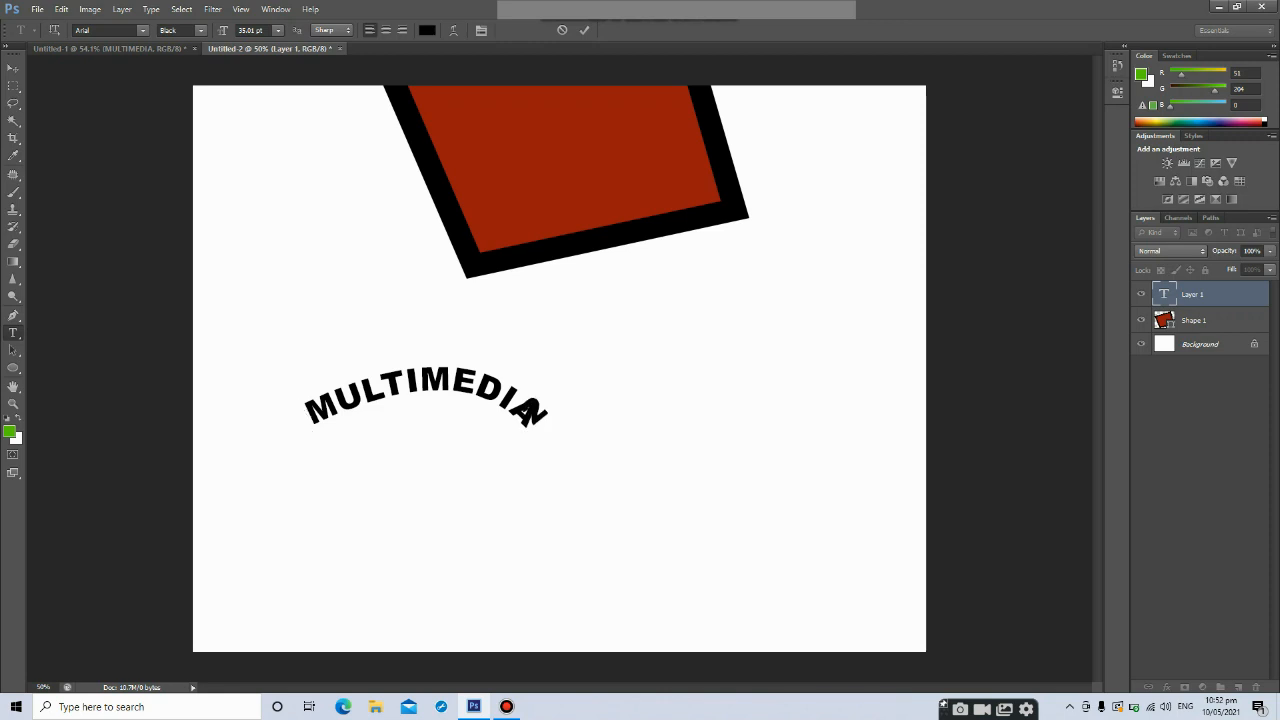
Extend the path text so it reads MULTIMEDIA 2D DESIGN
{"action": "key", "text": "BackSpace"}
{"action": "type", "text": "2D DESIGN"}
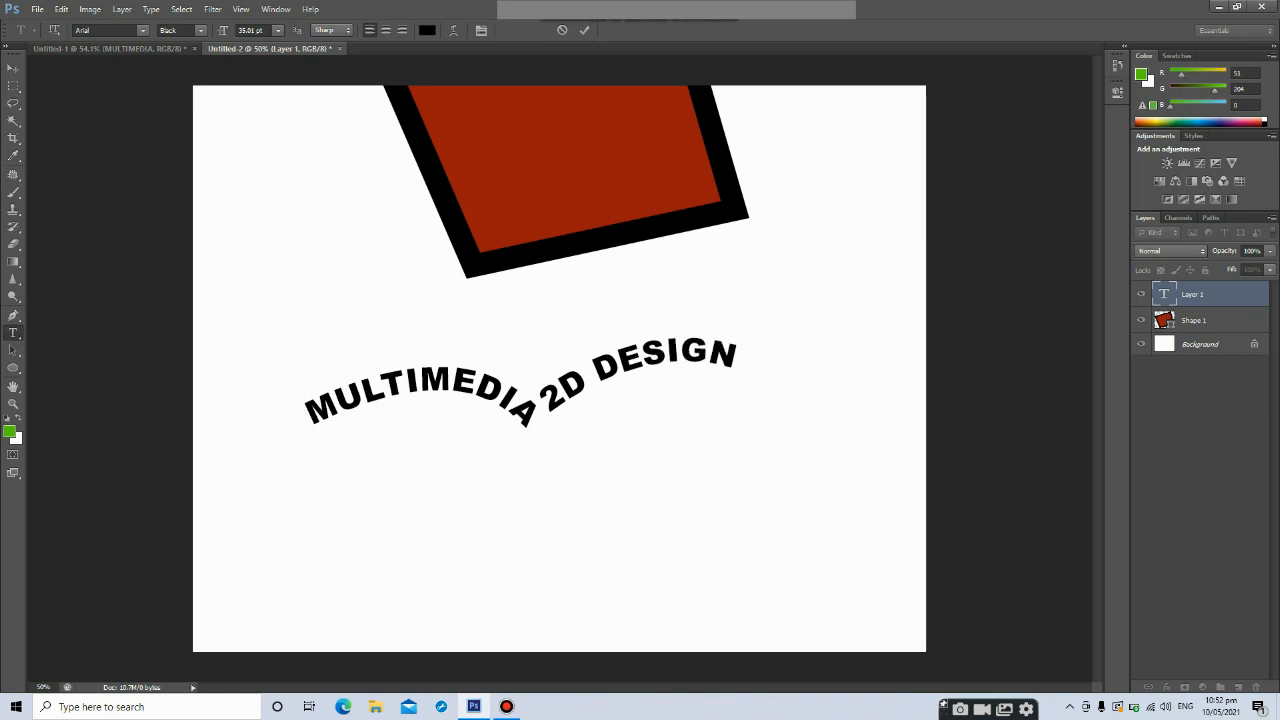
Move the path text up to the top of the canvas over the red shape
{"action": "left_click", "coordinate": [13, 67]}
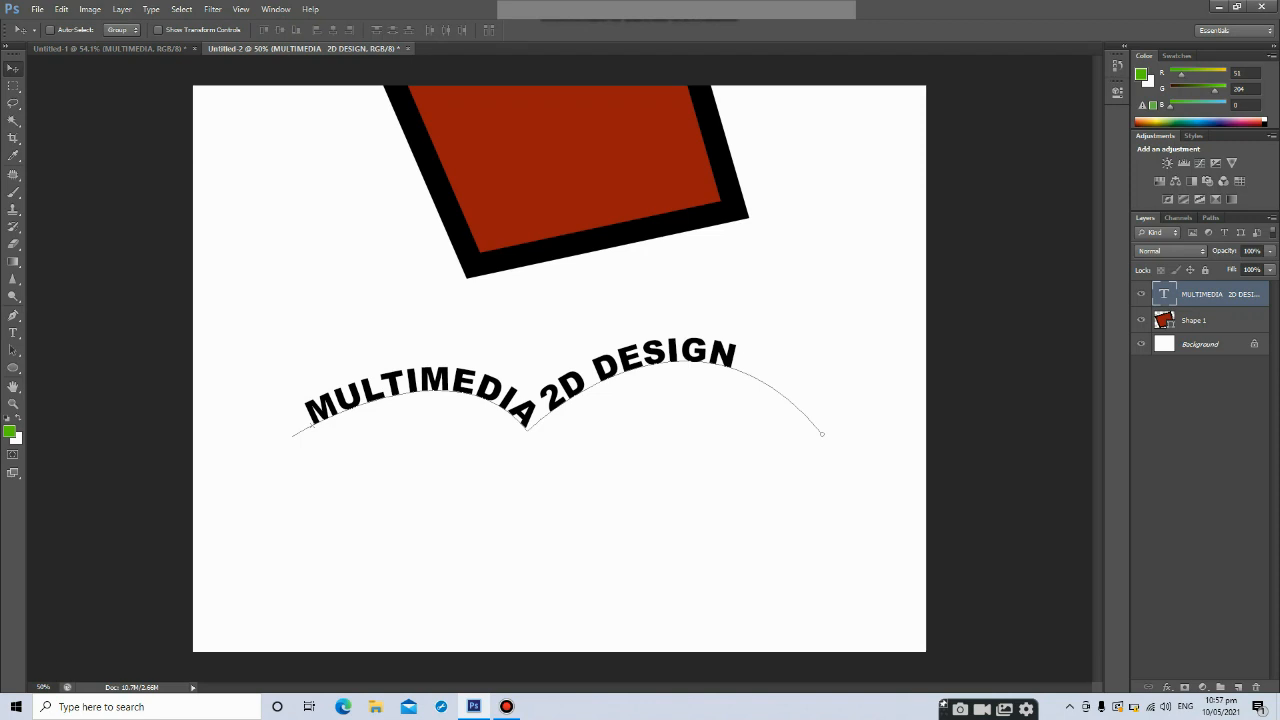
{"action": "left_click_drag", "start_coordinate": [522, 360], "coordinate": [468, 156]}
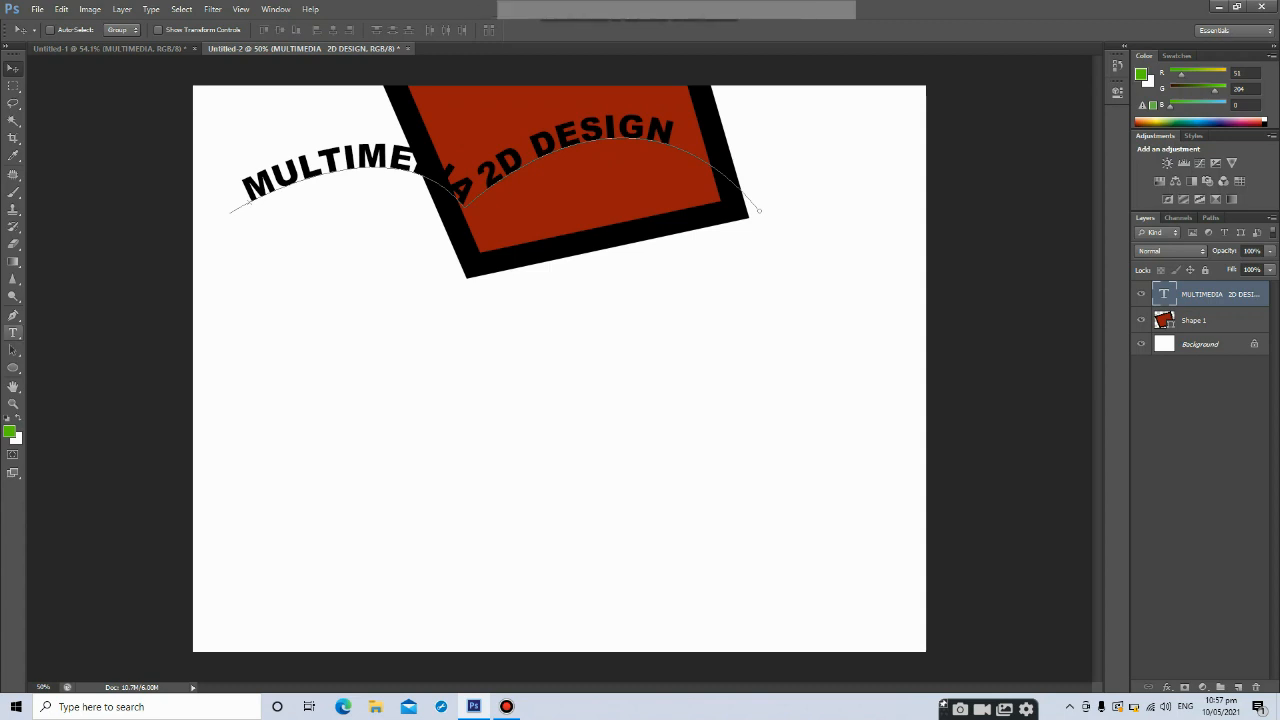
Draw a new two-anchor curved path with the Pen tool below the text
{"action": "left_click", "coordinate": [13, 315]}
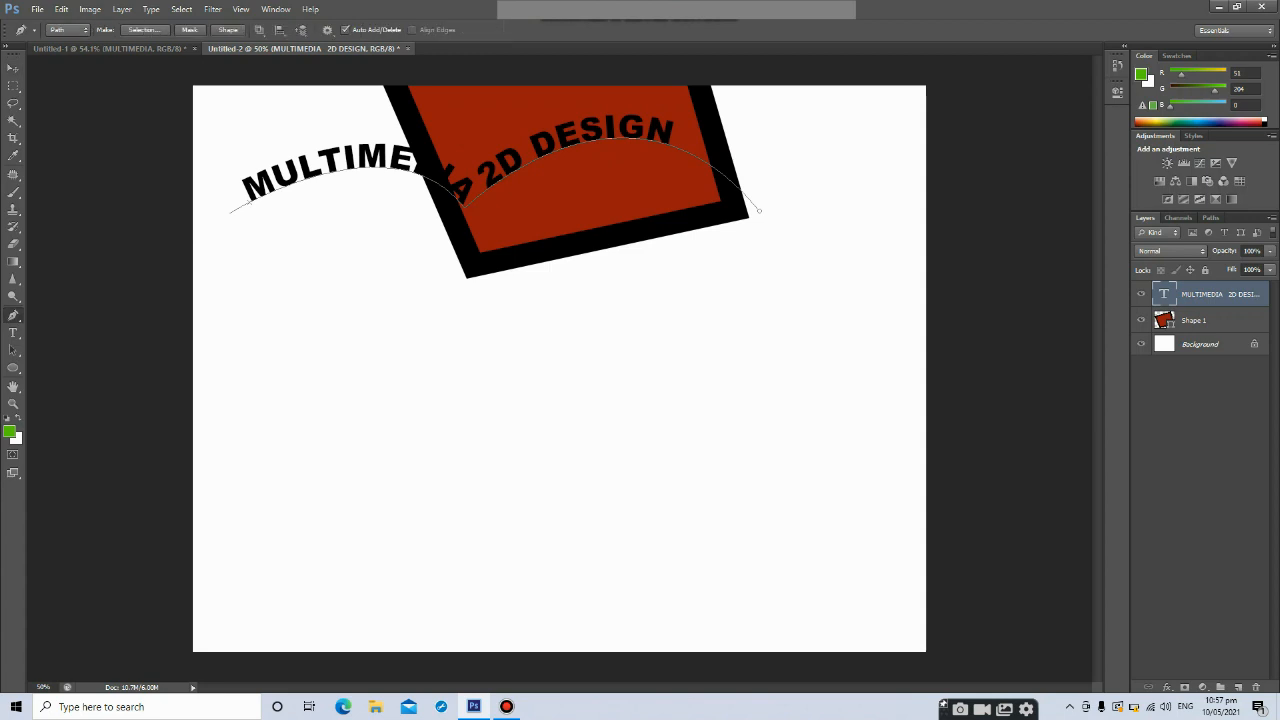
{"action": "left_click", "coordinate": [291, 446]}
{"action": "left_click_drag", "start_coordinate": [579, 388], "coordinate": [722, 474]}
{"action": "left_click", "coordinate": [722, 476]}
{"action": "key", "text": "ctrl+z"}
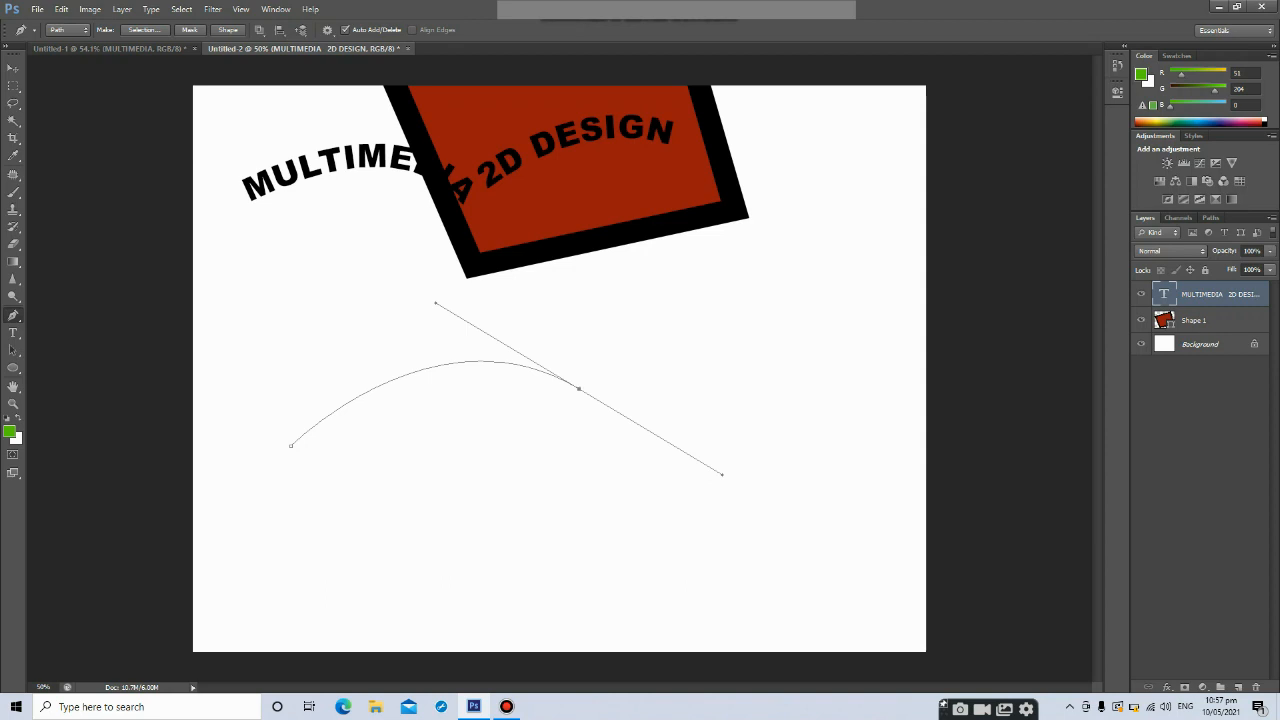
Switch to the Add Anchor Point Tool and reshape the curve by dragging its direction handles
{"action": "right_click", "coordinate": [14, 316]}
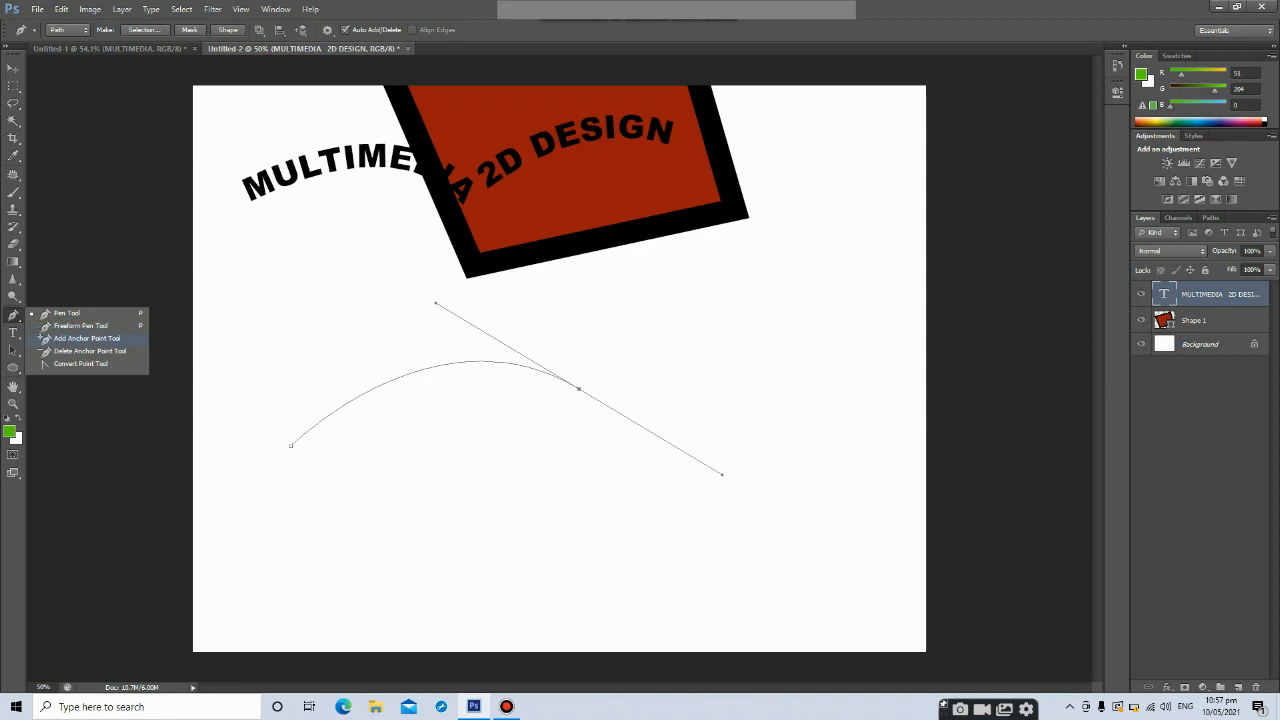
{"action": "left_click", "coordinate": [87, 338]}
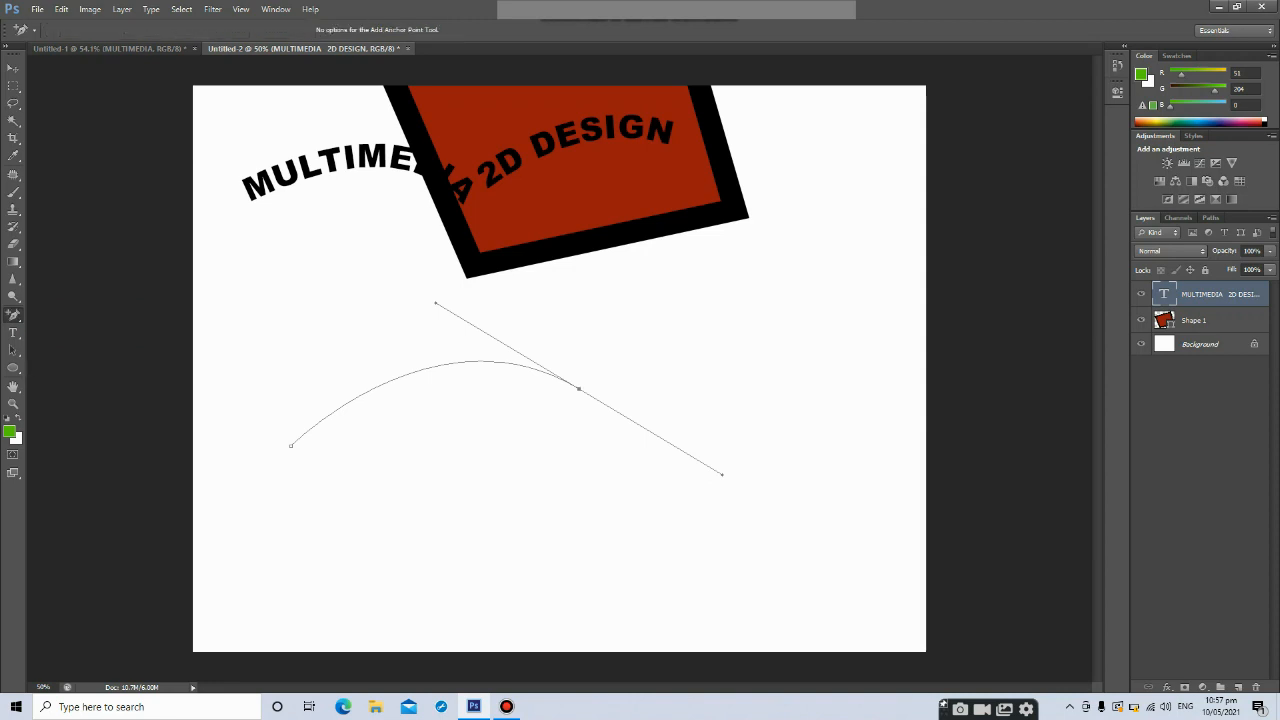
{"action": "left_click_drag", "start_coordinate": [722, 474], "coordinate": [644, 446]}
{"action": "left_click_drag", "start_coordinate": [515, 328], "coordinate": [415, 325]}
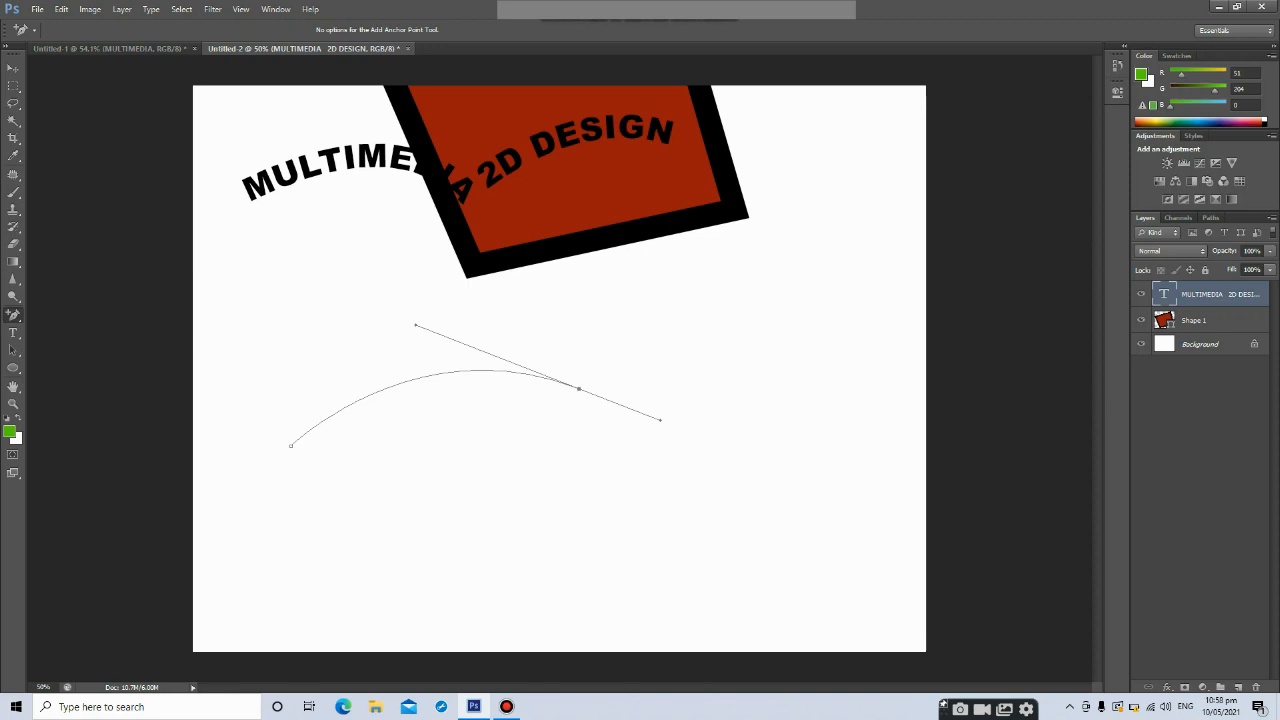
Start a new open wavy path with the Pen tool using several curved anchor points
{"action": "left_click", "coordinate": [13, 68]}
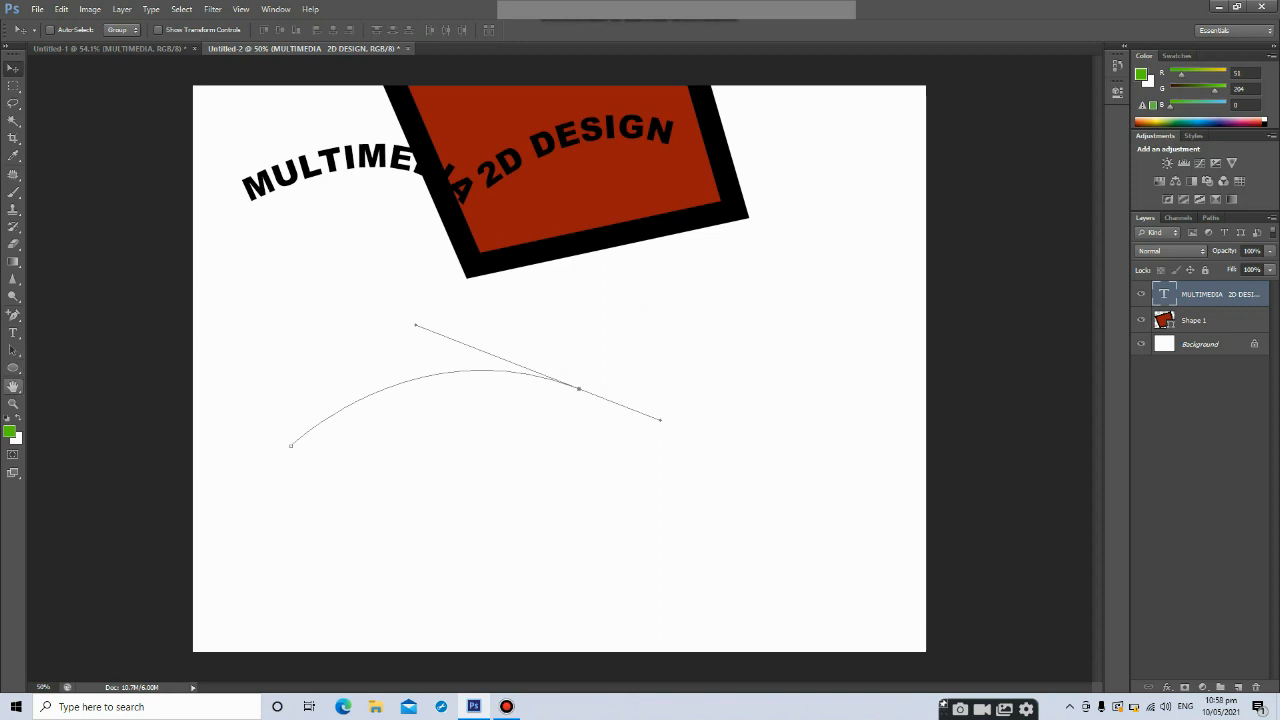
{"action": "key", "text": "p"}
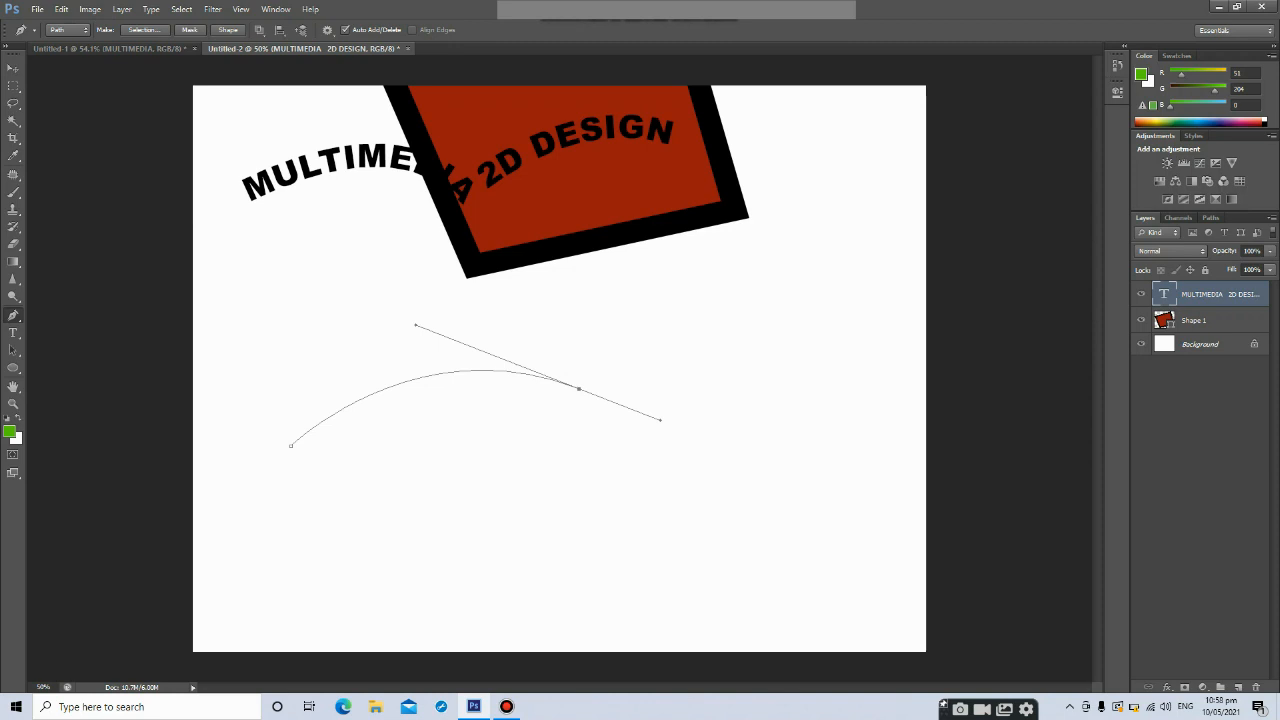
{"action": "left_click", "coordinate": [331, 624]}
{"action": "key", "text": "Return"}
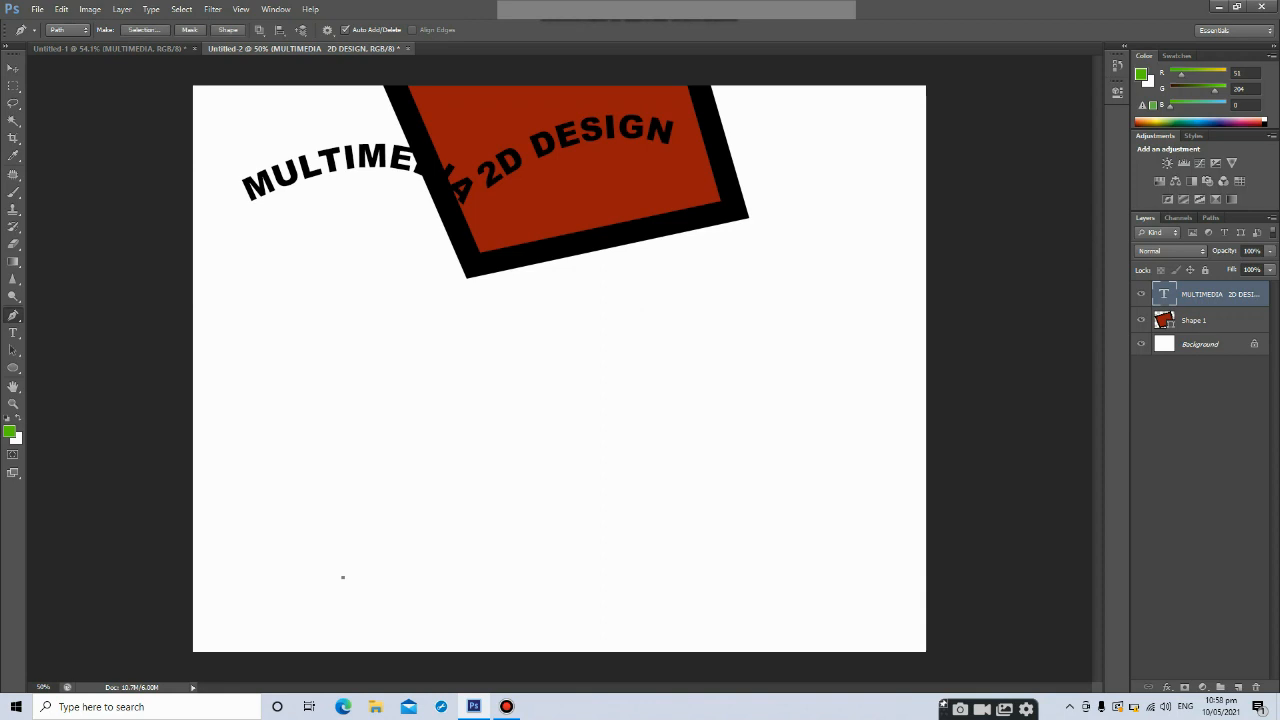
{"action": "left_click_drag", "start_coordinate": [453, 418], "coordinate": [520, 463]}
{"action": "left_click_drag", "start_coordinate": [529, 577], "coordinate": [596, 569]}
{"action": "left_click_drag", "start_coordinate": [618, 424], "coordinate": [624, 394]}
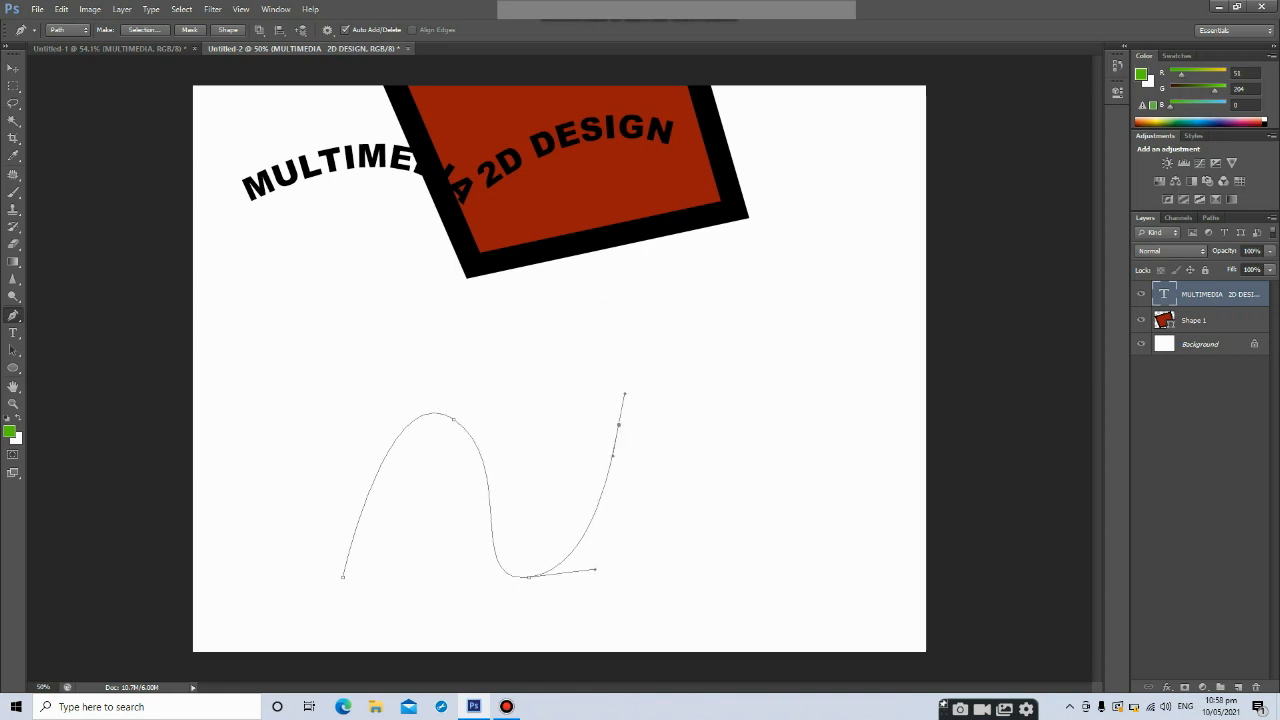
{"action": "left_click_drag", "start_coordinate": [760, 484], "coordinate": [792, 571]}
Switch to the Add Anchor Point Tool and adjust the direction handles of the wave's first anchors
{"action": "right_click", "coordinate": [14, 316]}
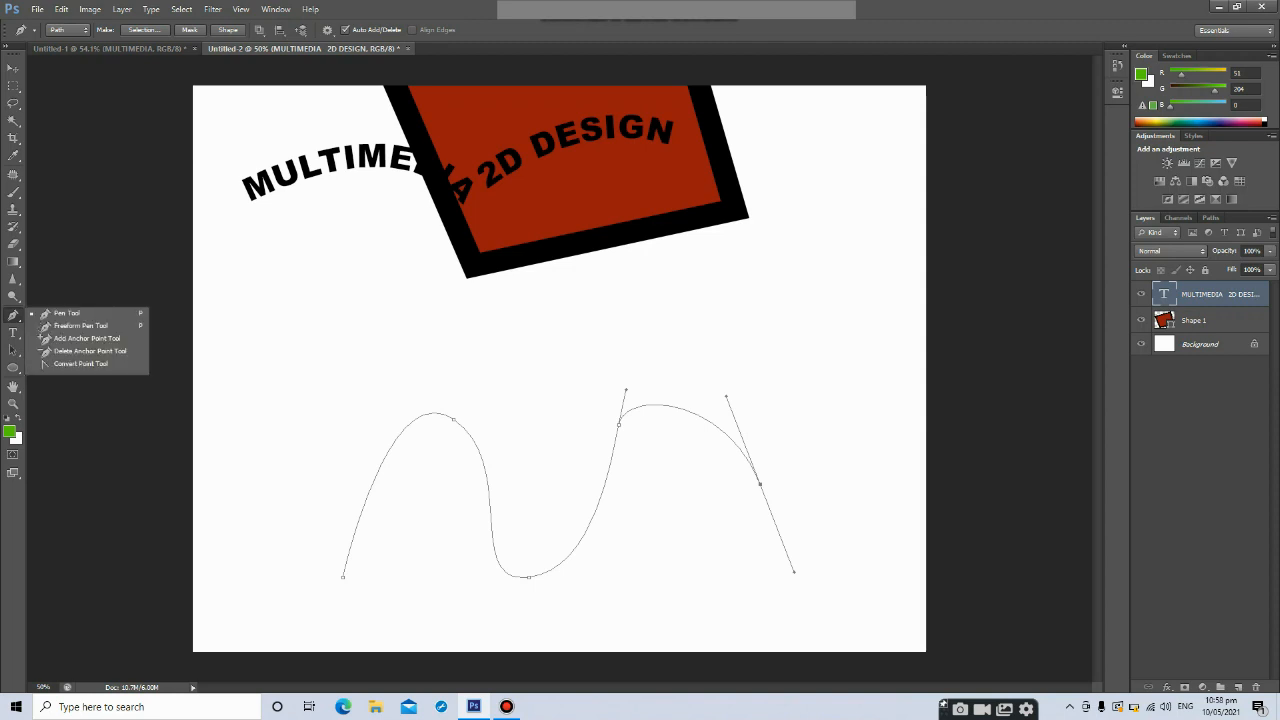
{"action": "left_click", "coordinate": [42, 339]}
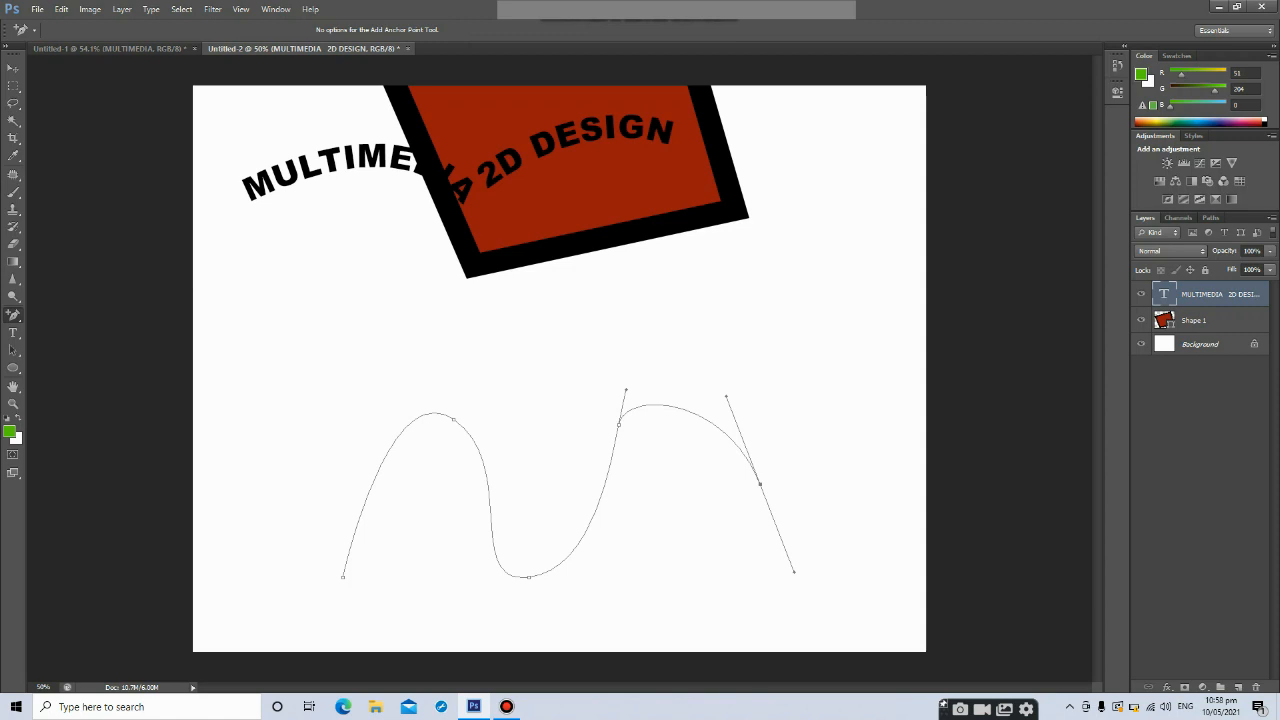
{"action": "left_click", "coordinate": [453, 419]}
{"action": "left_click_drag", "start_coordinate": [520, 463], "coordinate": [458, 420]}
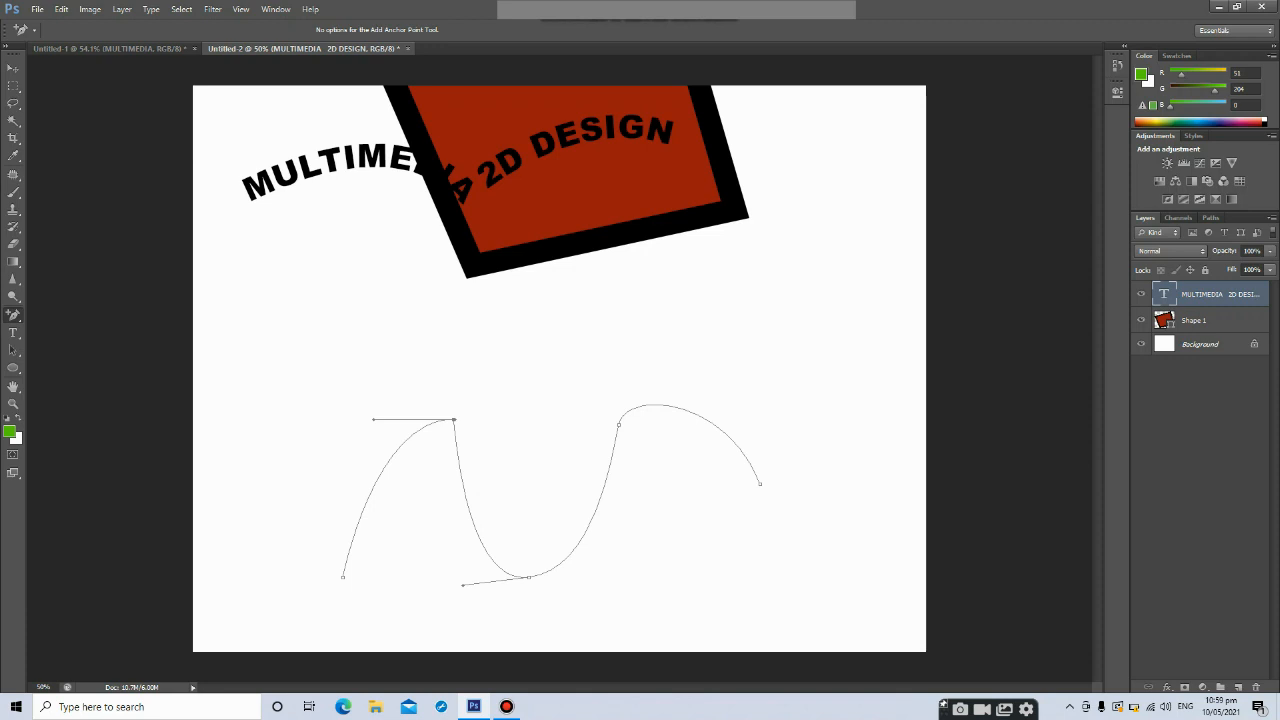
{"action": "left_click_drag", "start_coordinate": [462, 585], "coordinate": [528, 577]}
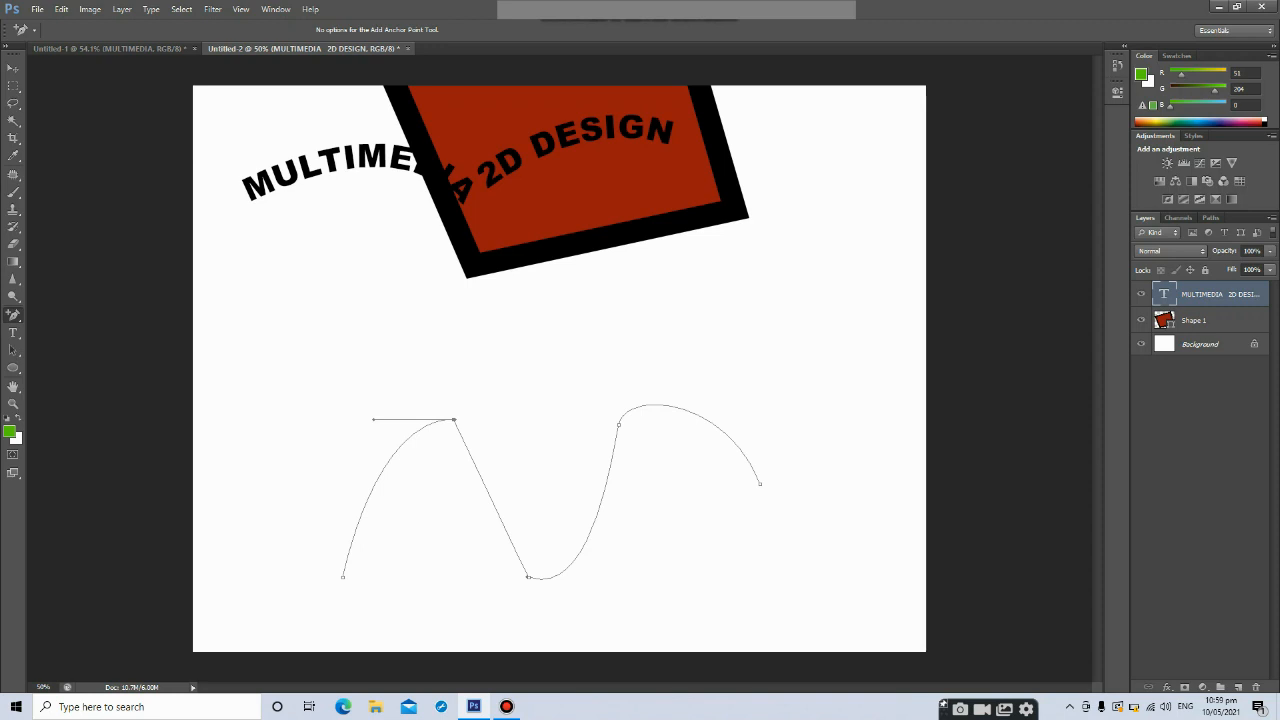
{"action": "left_click_drag", "start_coordinate": [373, 419], "coordinate": [261, 269]}
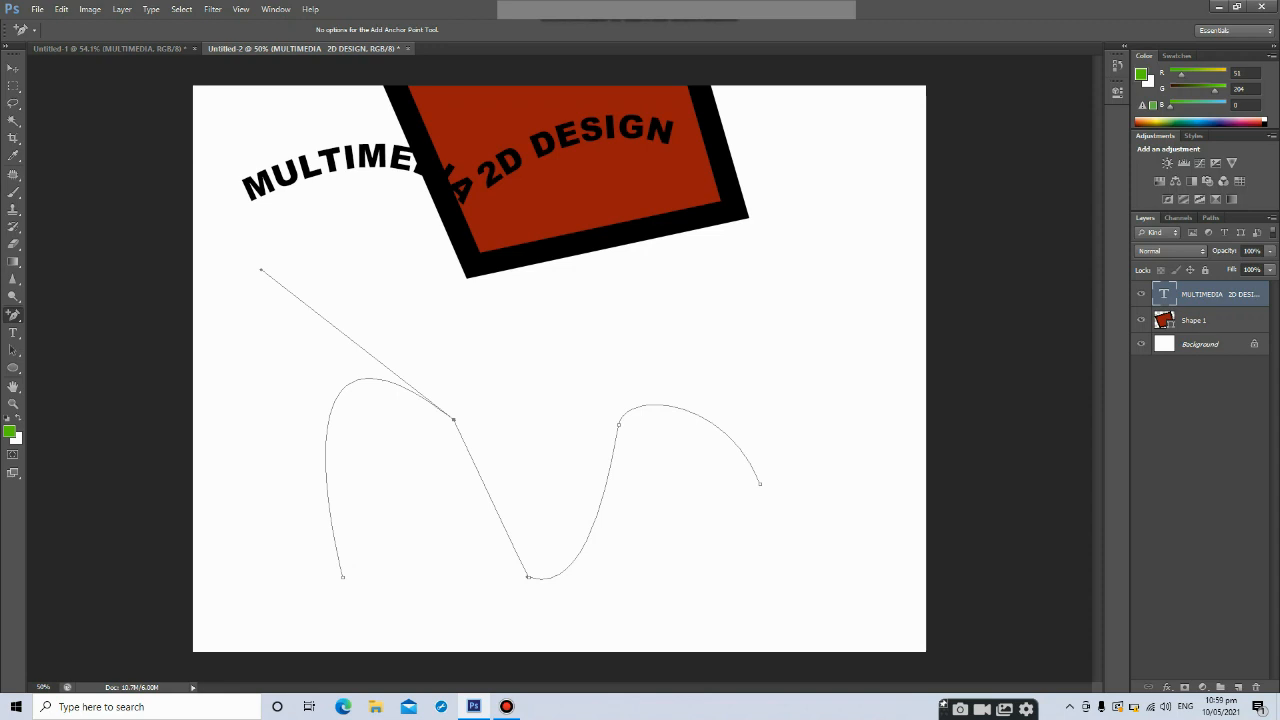
Add two anchor points to the wave path and drag their handles to reshape the curve
{"action": "left_click", "coordinate": [488, 494]}
{"action": "left_click_drag", "start_coordinate": [488, 494], "coordinate": [579, 377]}
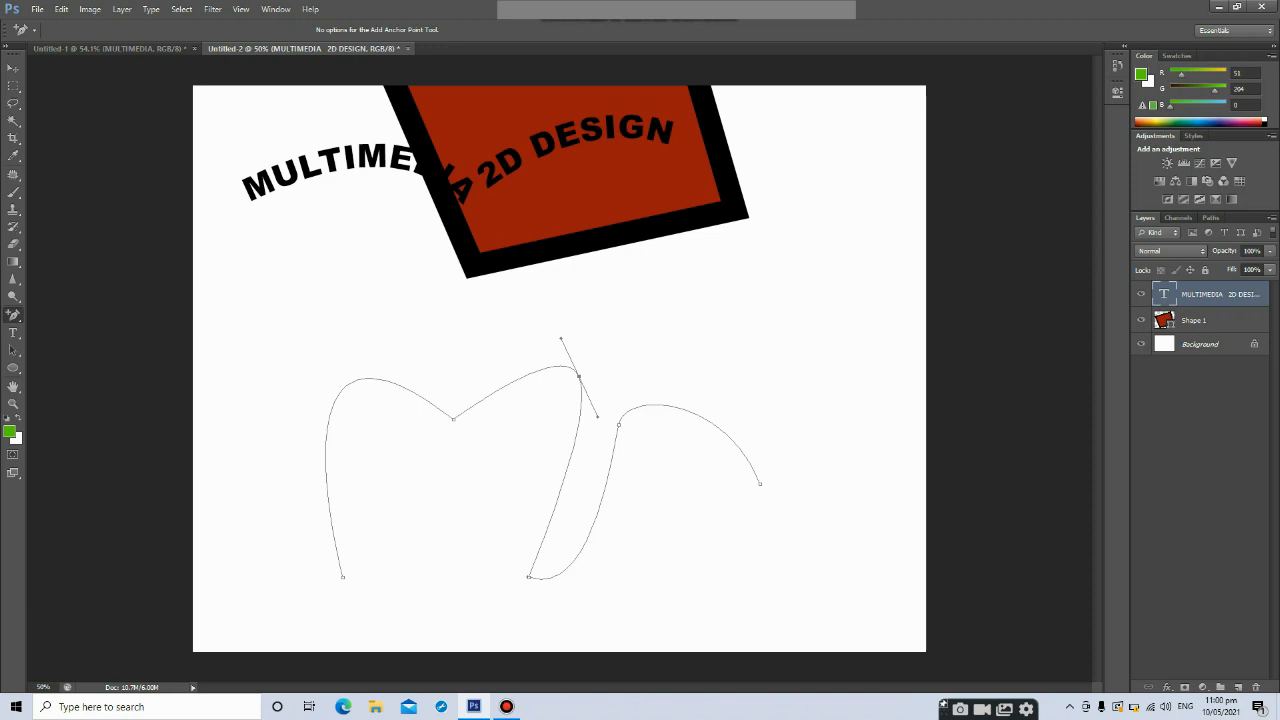
{"action": "left_click", "coordinate": [326, 433]}
{"action": "left_click_drag", "start_coordinate": [332, 381], "coordinate": [154, 379]}
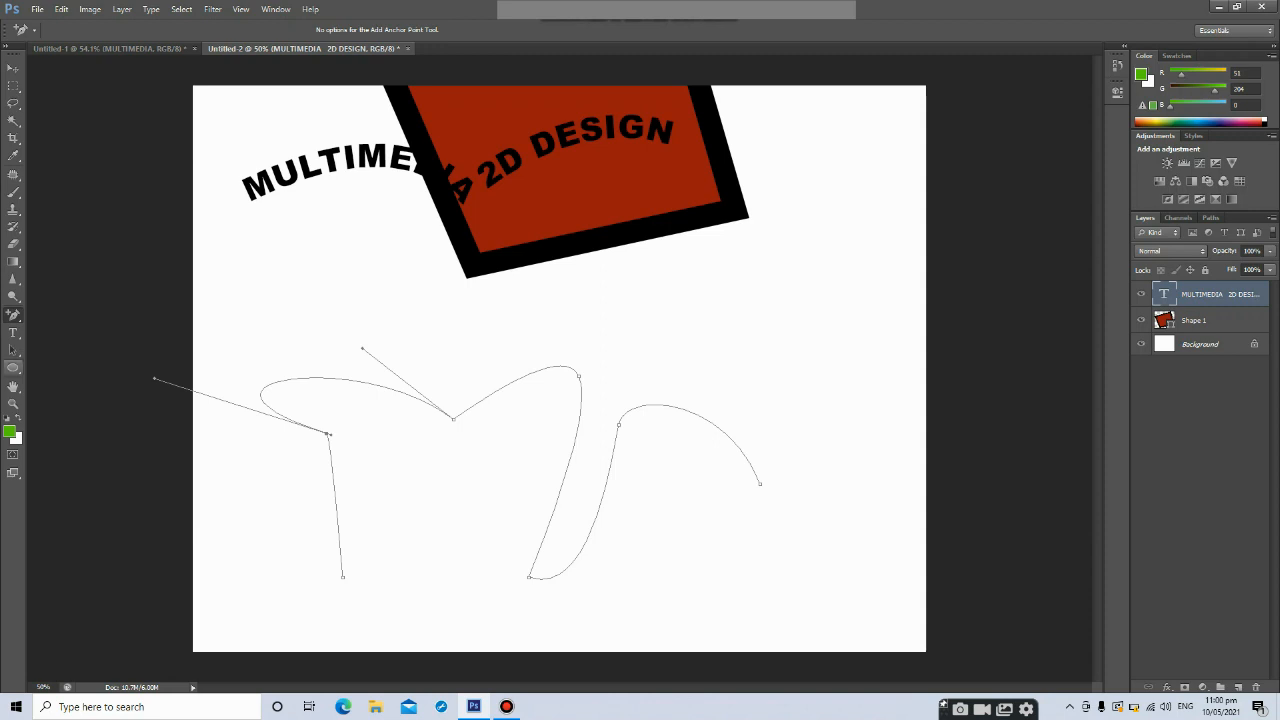
Switch to the Delete Anchor Point Tool and remove three anchor points from the wave path
{"action": "left_click", "coordinate": [14, 316]}
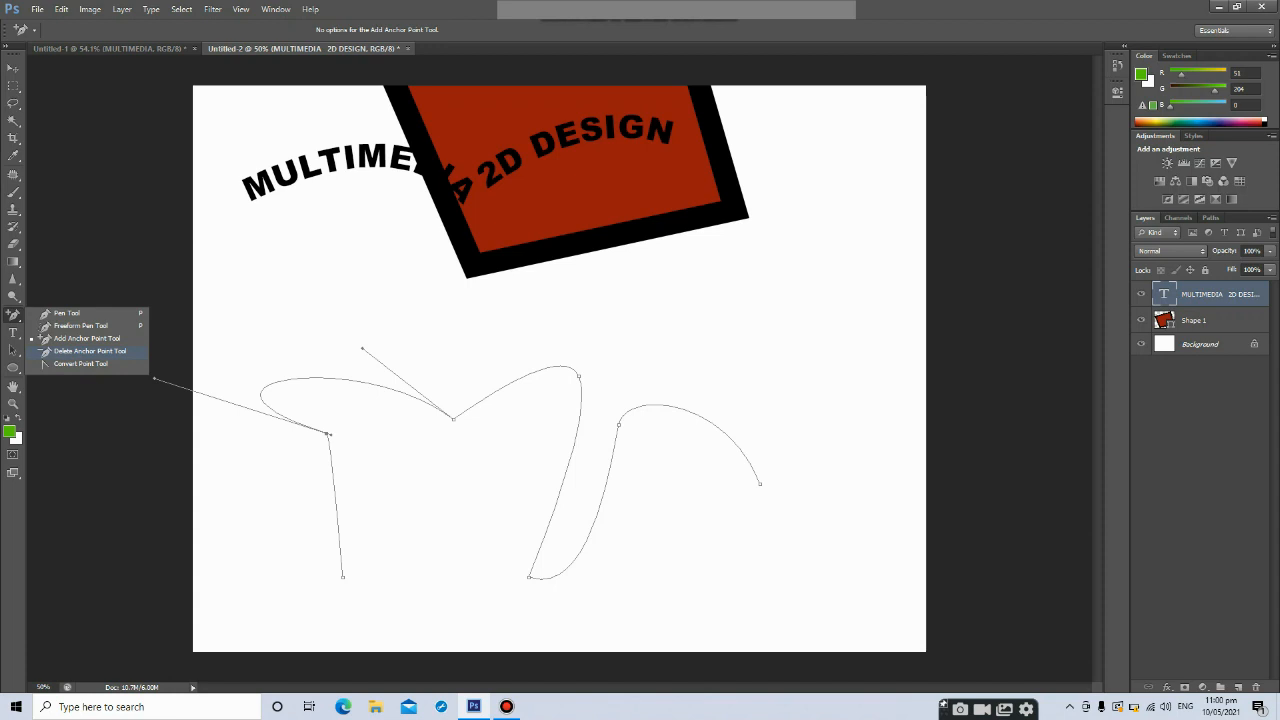
{"action": "left_click", "coordinate": [90, 351]}
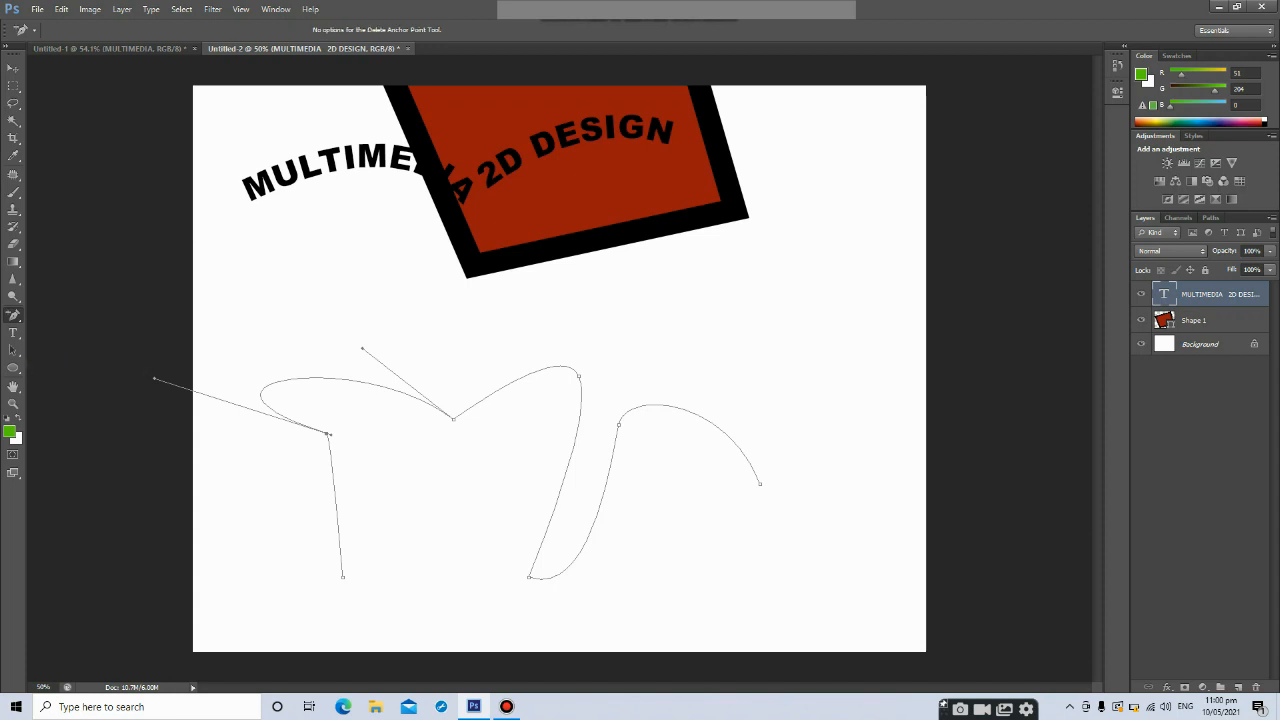
{"action": "left_click", "coordinate": [453, 418]}
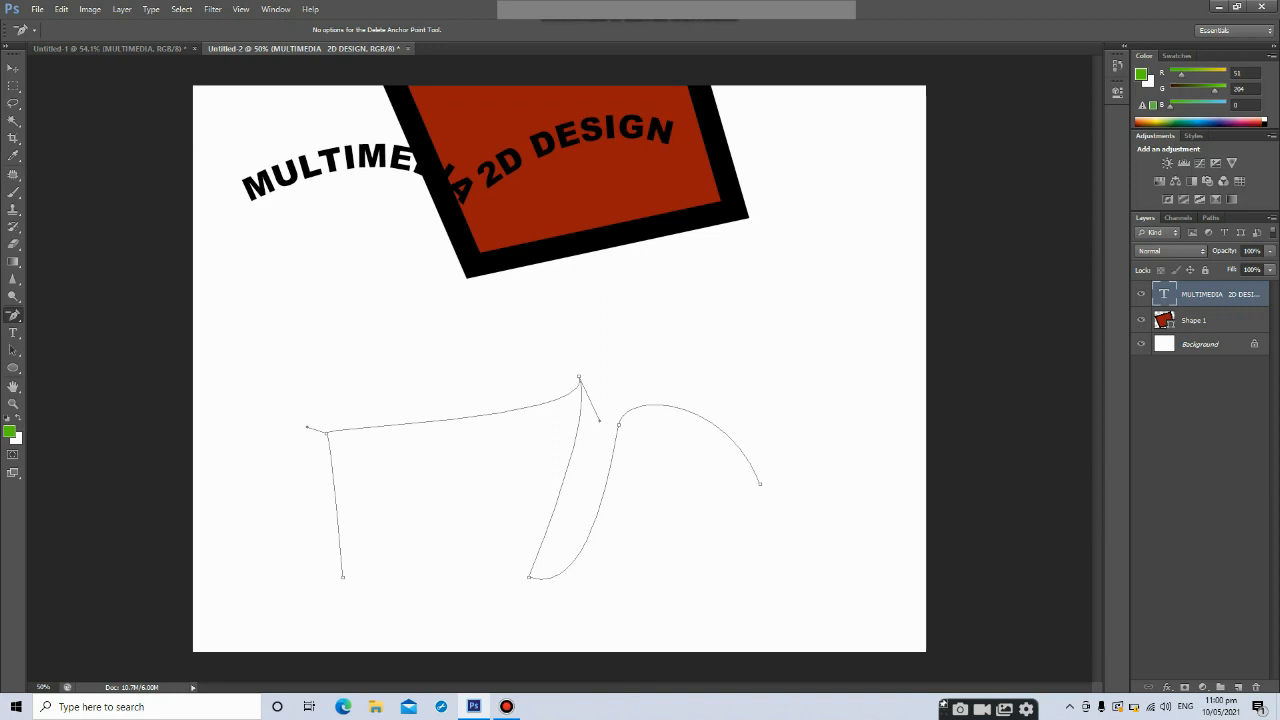
{"action": "left_click", "coordinate": [327, 432]}
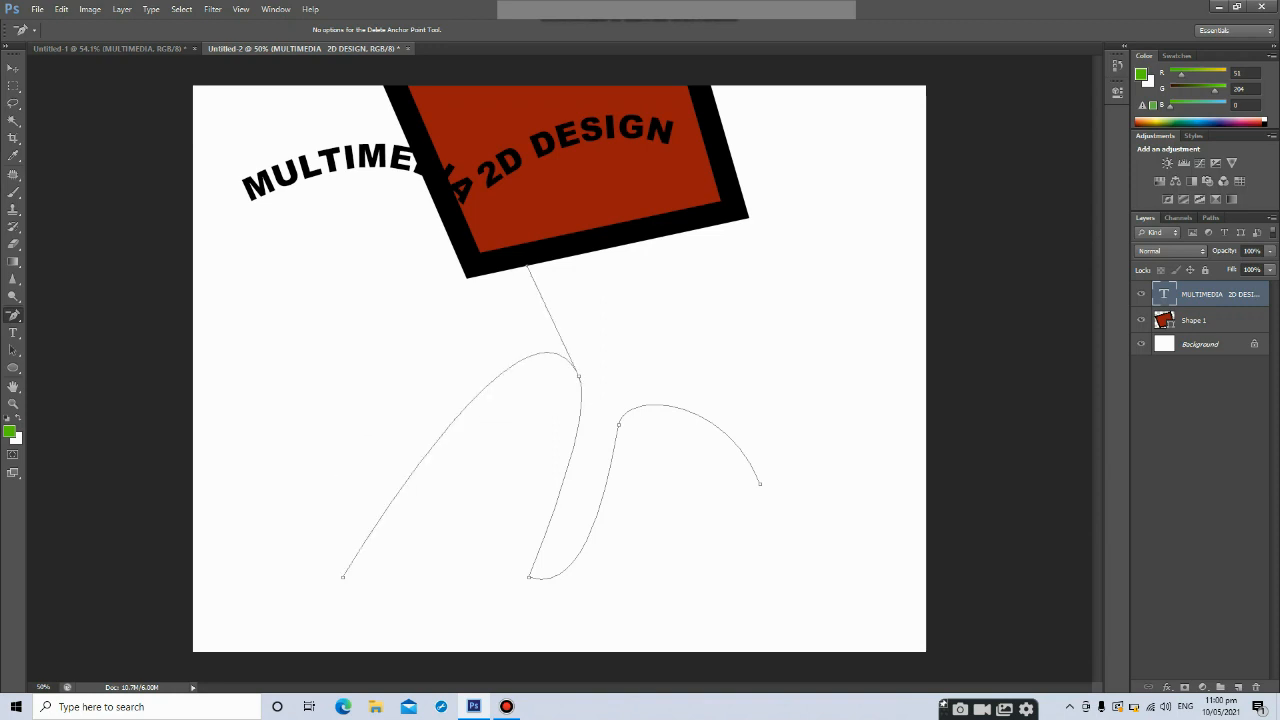
{"action": "left_click_drag", "start_coordinate": [528, 266], "coordinate": [762, 655]}
{"action": "left_click", "coordinate": [528, 577]}
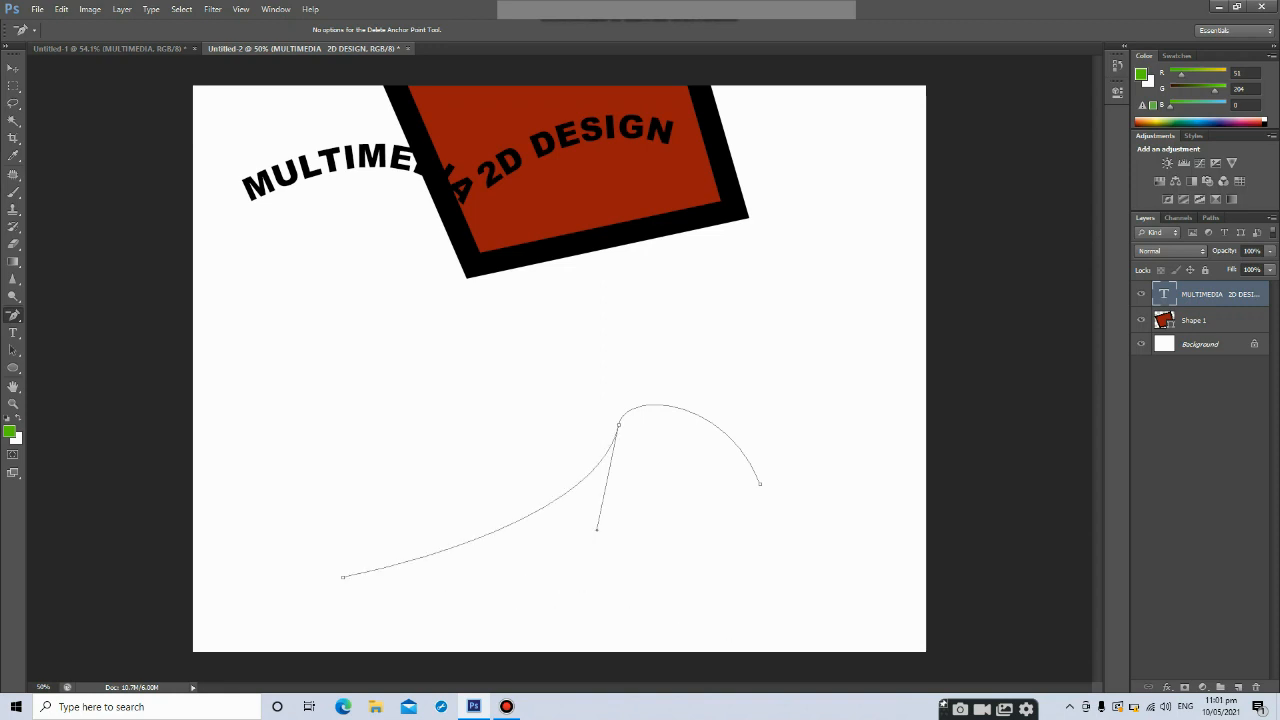
Delete the remaining anchor points of the wave path and switch back to the Pen Tool
{"action": "left_click", "coordinate": [618, 425]}
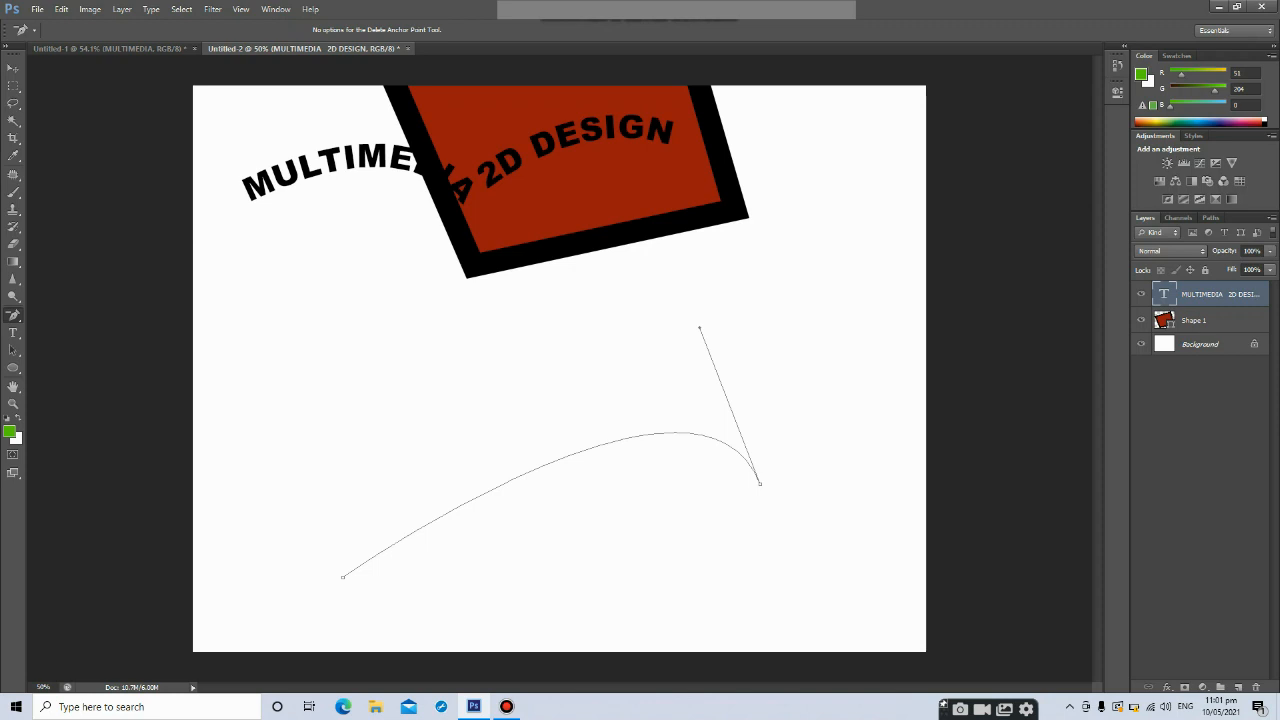
{"action": "left_click", "coordinate": [760, 484]}
{"action": "right_click", "coordinate": [13, 315]}
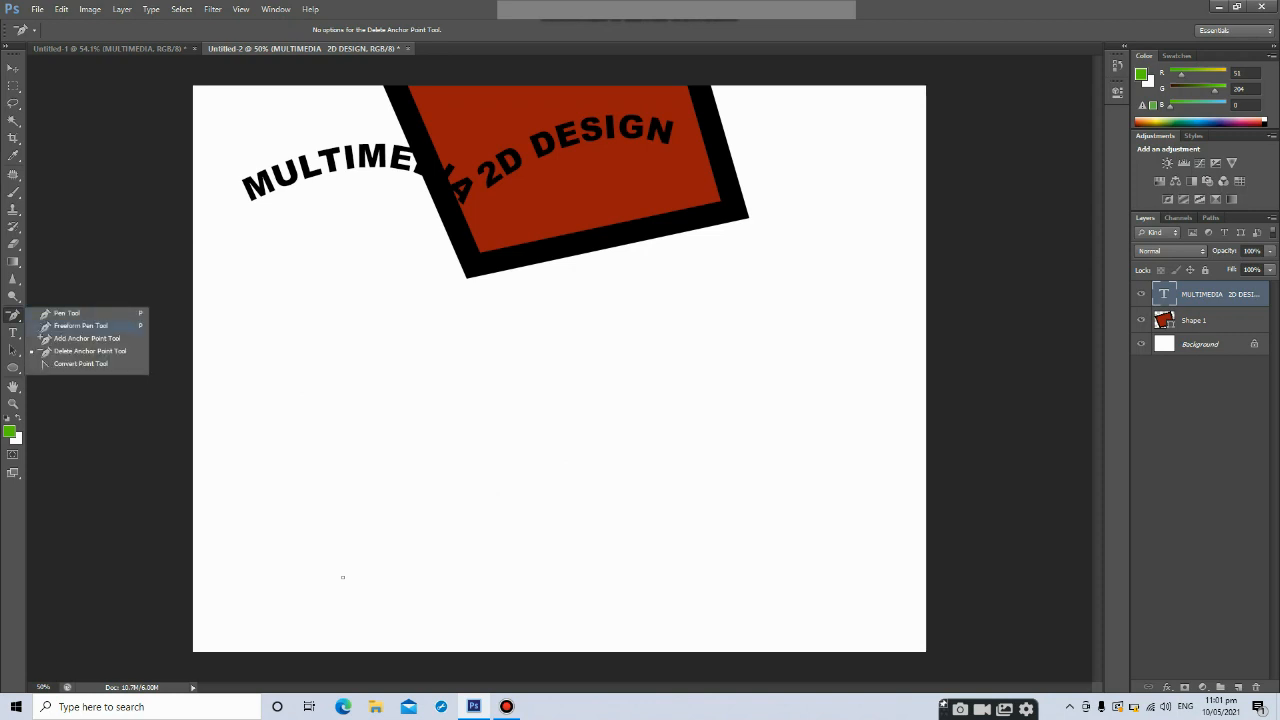
{"action": "left_click", "coordinate": [87, 338]}
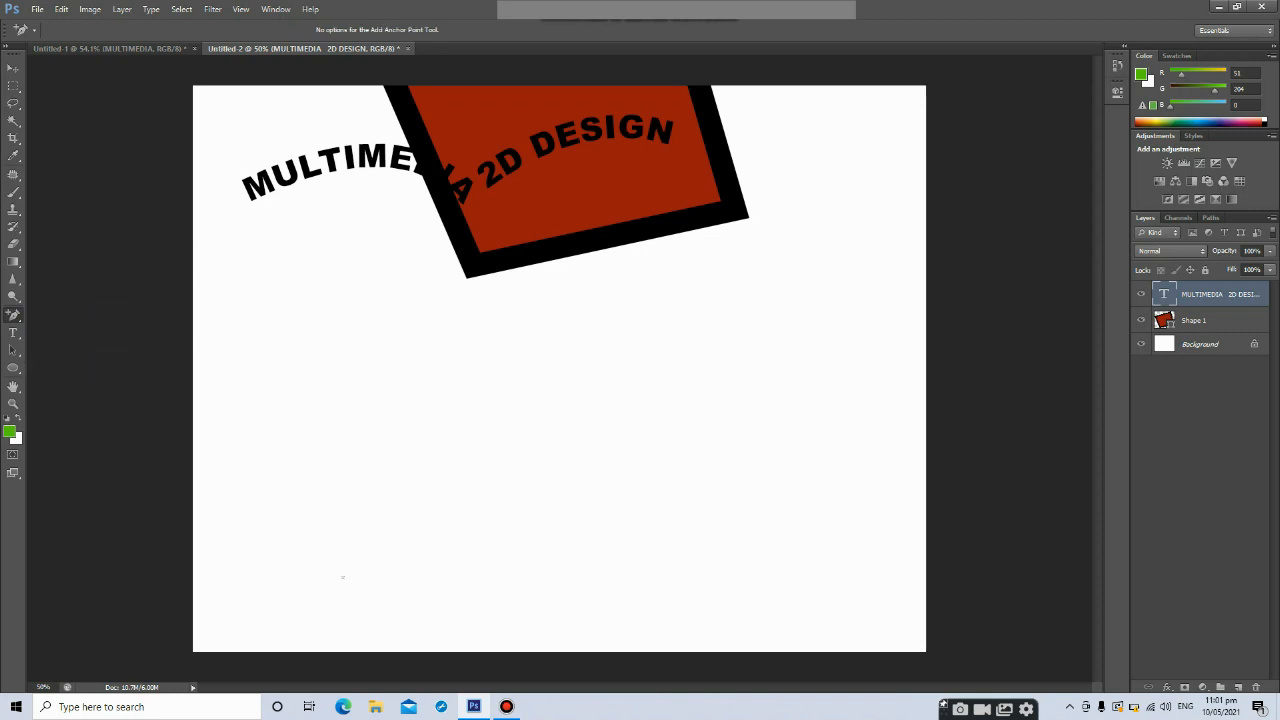
{"action": "right_click", "coordinate": [13, 315]}
{"action": "left_click", "coordinate": [60, 312]}
Draw an eight-point straight-segment path with the Pen Tool and undo it
{"action": "left_click", "coordinate": [294, 422]}
{"action": "left_click", "coordinate": [383, 545]}
{"action": "left_click", "coordinate": [631, 553]}
{"action": "left_click", "coordinate": [719, 507]}
{"action": "left_click", "coordinate": [725, 424]}
{"action": "left_click", "coordinate": [610, 384]}
{"action": "left_click", "coordinate": [583, 389]}
{"action": "left_click", "coordinate": [495, 381]}
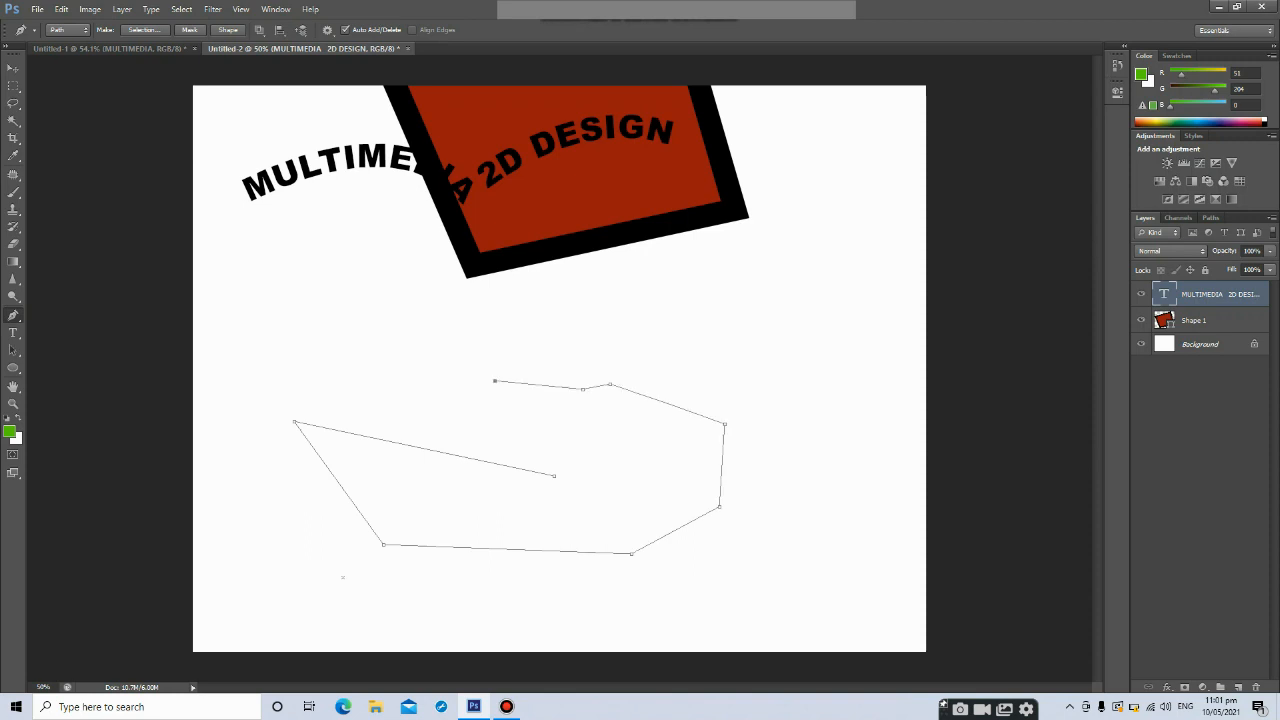
{"action": "key", "text": "ctrl+alt+z"}
{"action": "key", "text": "ctrl+alt+z"}
{"action": "key", "text": "ctrl+alt+z"}
{"action": "key", "text": "ctrl+alt+z"}
{"action": "key", "text": "ctrl+alt+z"}
{"action": "key", "text": "ctrl+alt+z"}
{"action": "key", "text": "ctrl+alt+z"}
{"action": "key", "text": "ctrl+alt+z"}
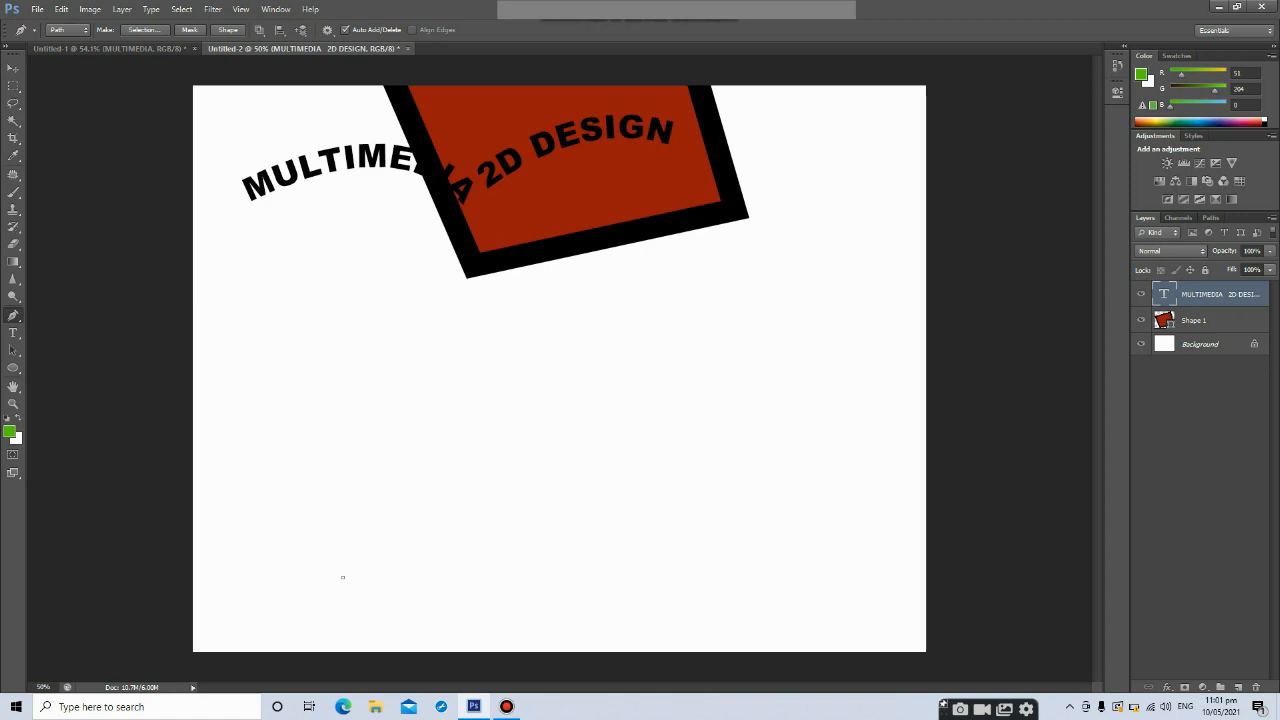
Draw an open zigzag path with eight corner anchors across the lower canvas using the Pen Tool
{"action": "right_click", "coordinate": [13, 315]}
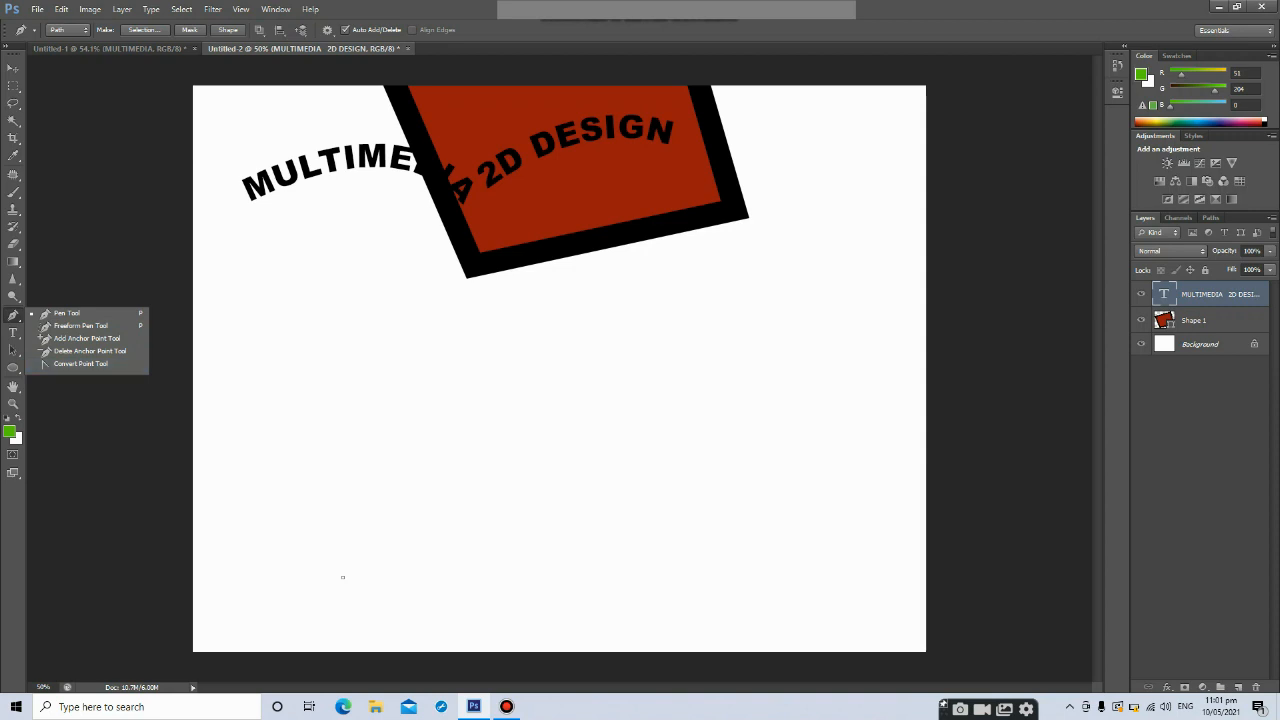
{"action": "key", "text": "Escape"}
{"action": "right_click", "coordinate": [13, 315]}
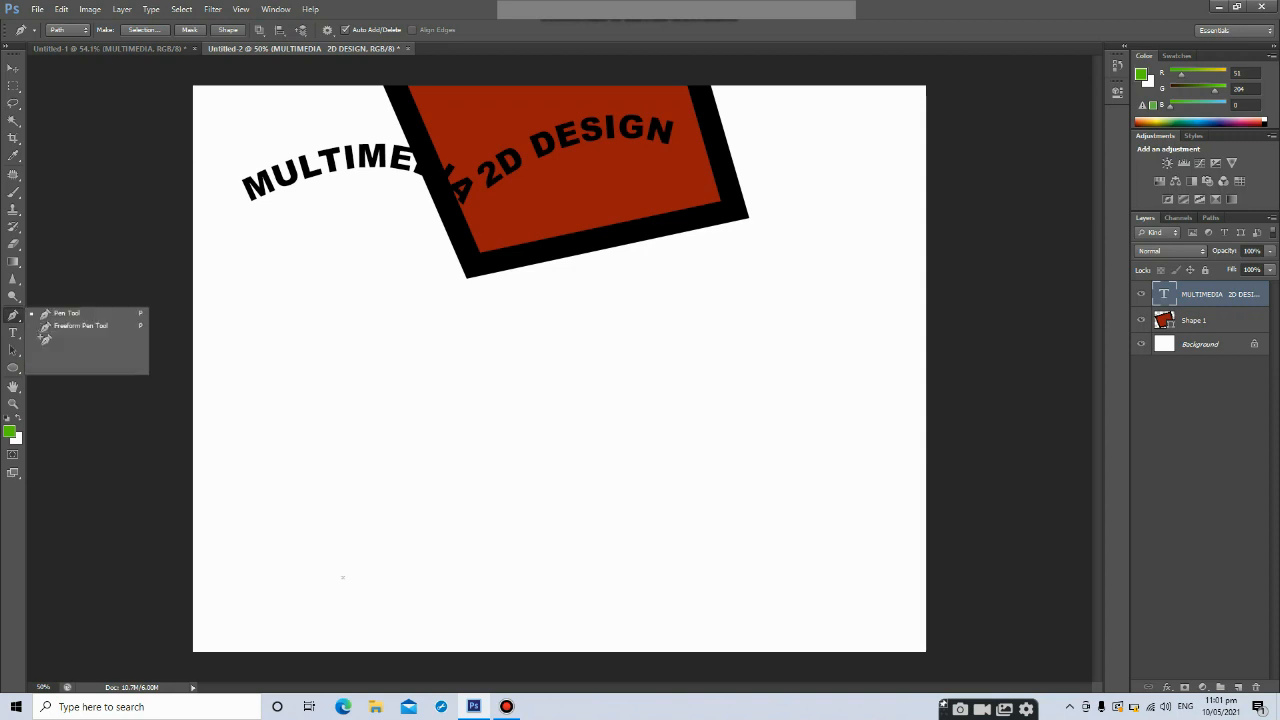
{"action": "key", "text": "Escape"}
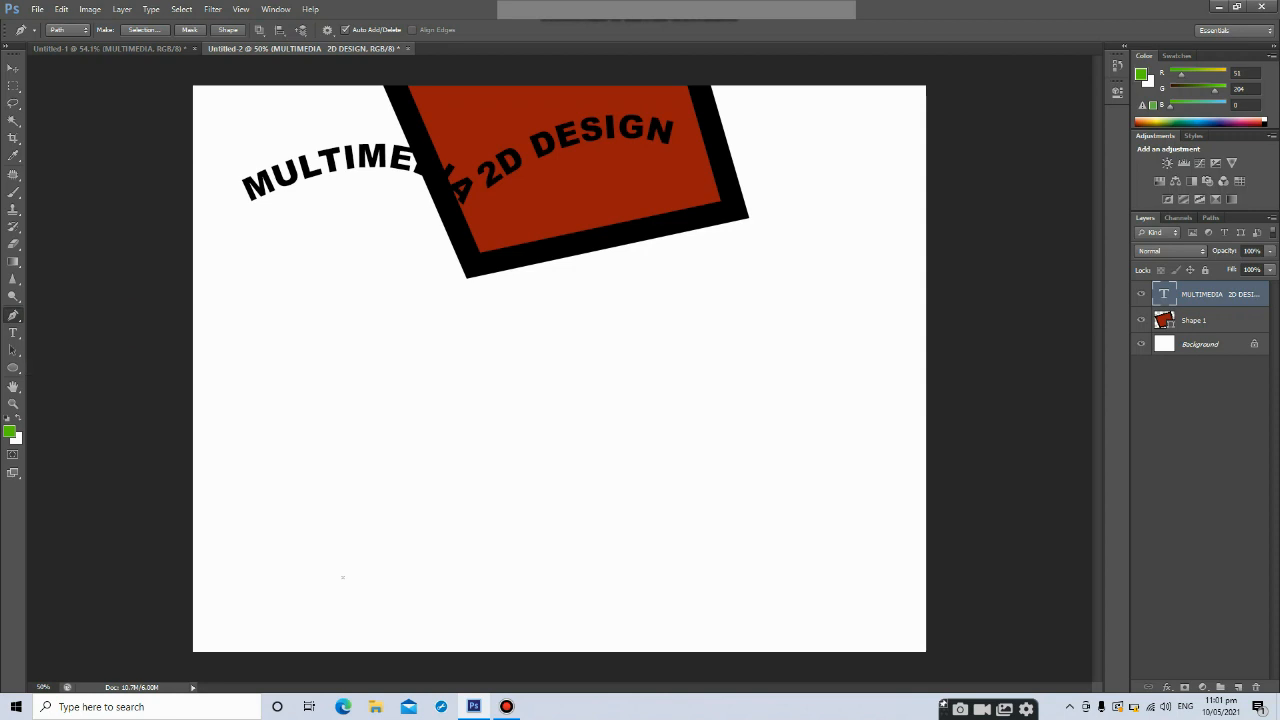
{"action": "left_click", "coordinate": [393, 413]}
{"action": "left_click", "coordinate": [509, 586]}
{"action": "left_click", "coordinate": [564, 412]}
{"action": "left_click", "coordinate": [653, 563]}
{"action": "left_click", "coordinate": [707, 427]}
{"action": "left_click", "coordinate": [800, 559]}
{"action": "left_click", "coordinate": [847, 414]}
{"action": "left_click", "coordinate": [899, 572]}
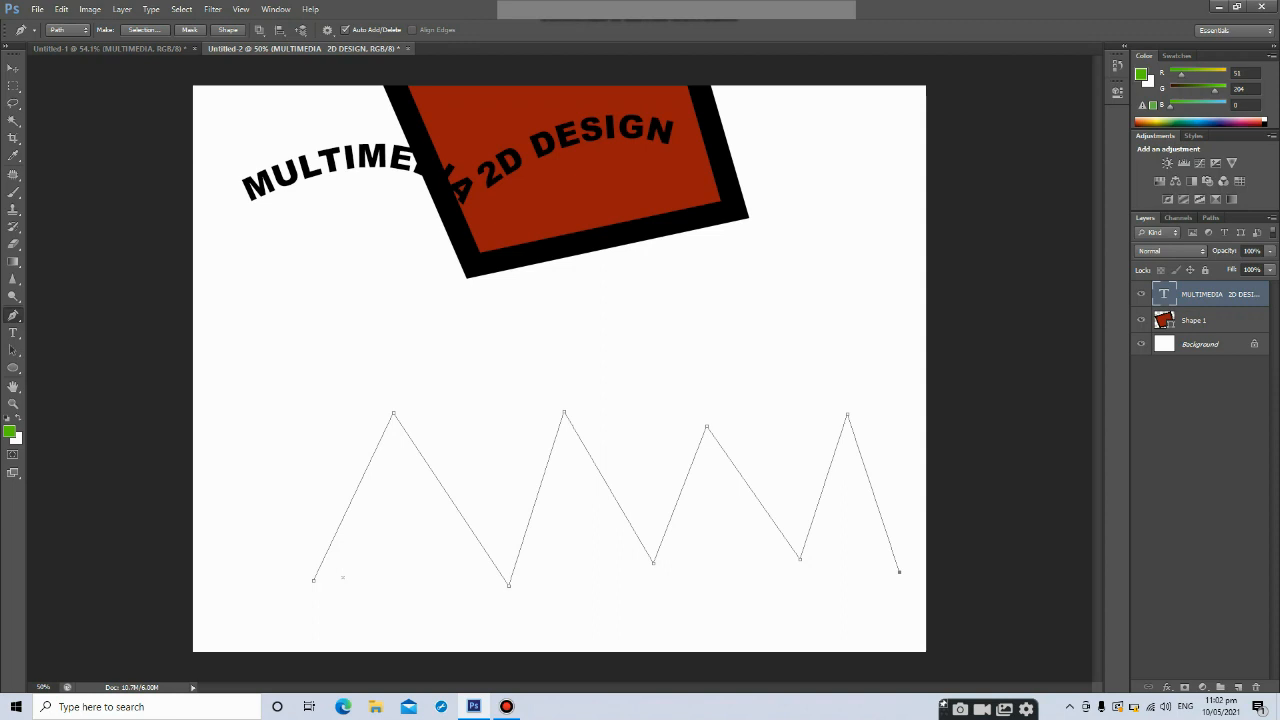
Switch to the Convert Point Tool and drag direction handles out of the zigzag's anchors to form smooth curves
{"action": "right_click", "coordinate": [13, 315]}
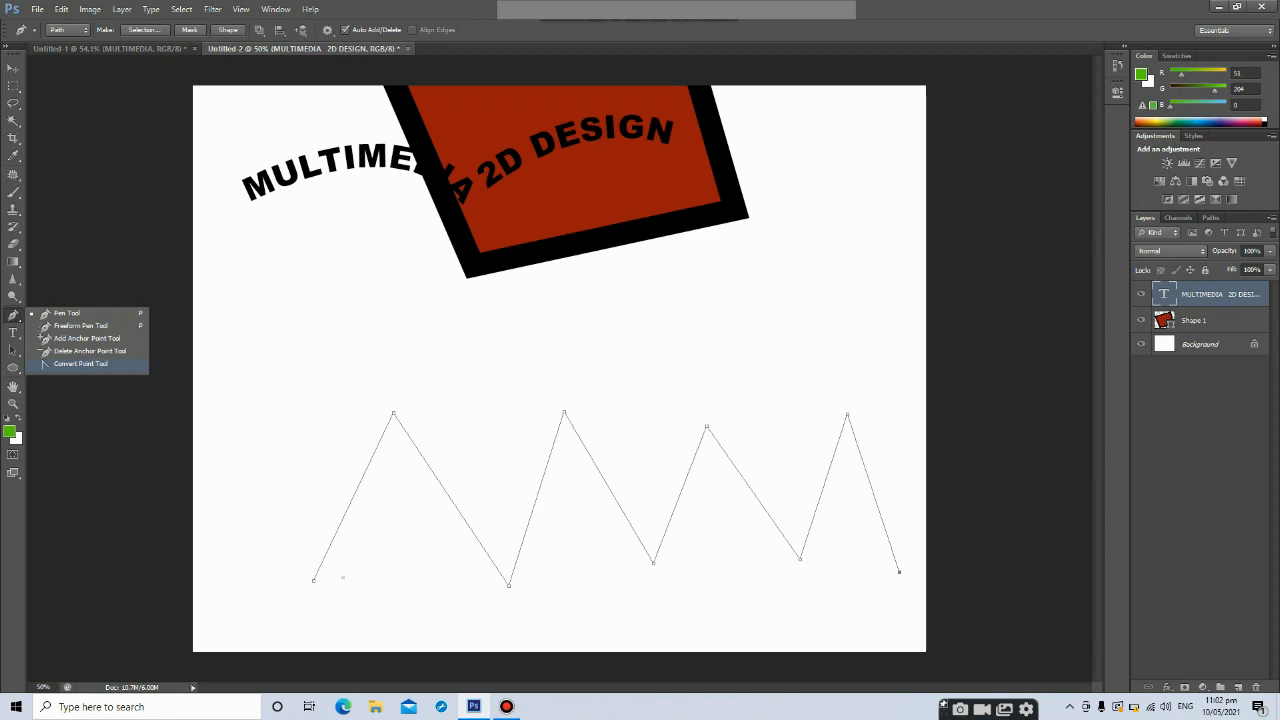
{"action": "left_click", "coordinate": [80, 363]}
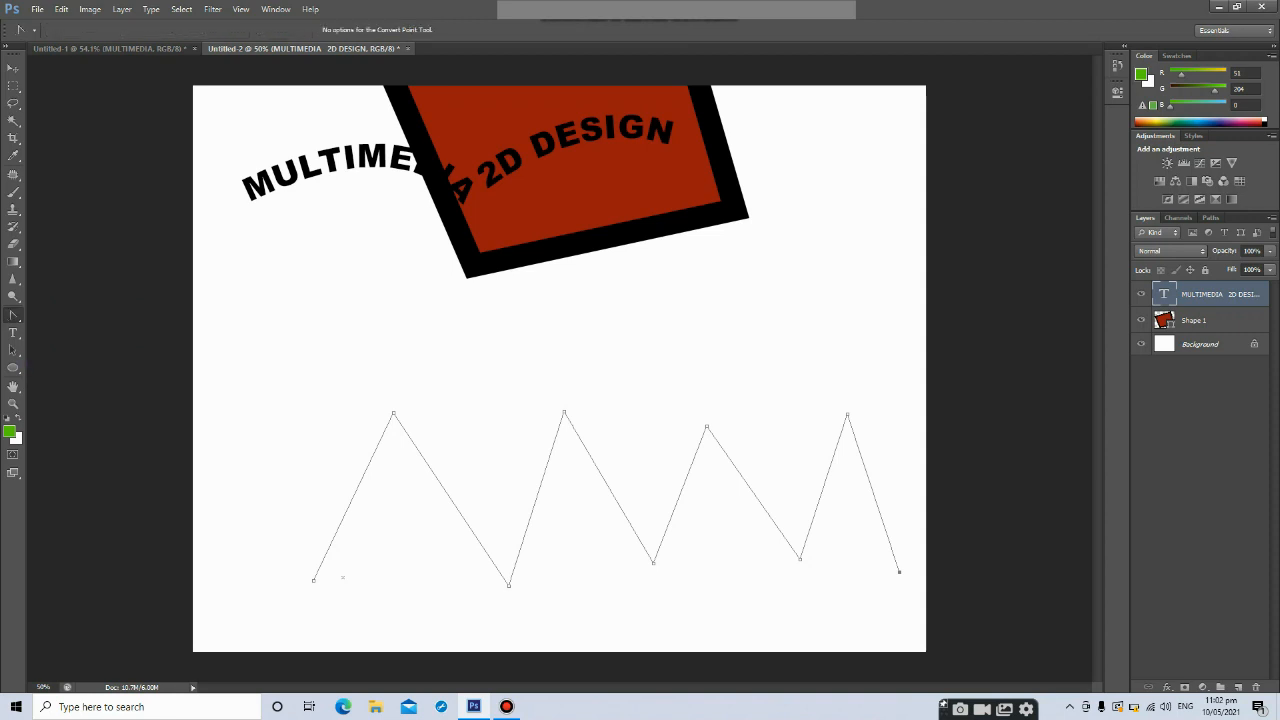
{"action": "left_click_drag", "start_coordinate": [393, 413], "coordinate": [472, 409]}
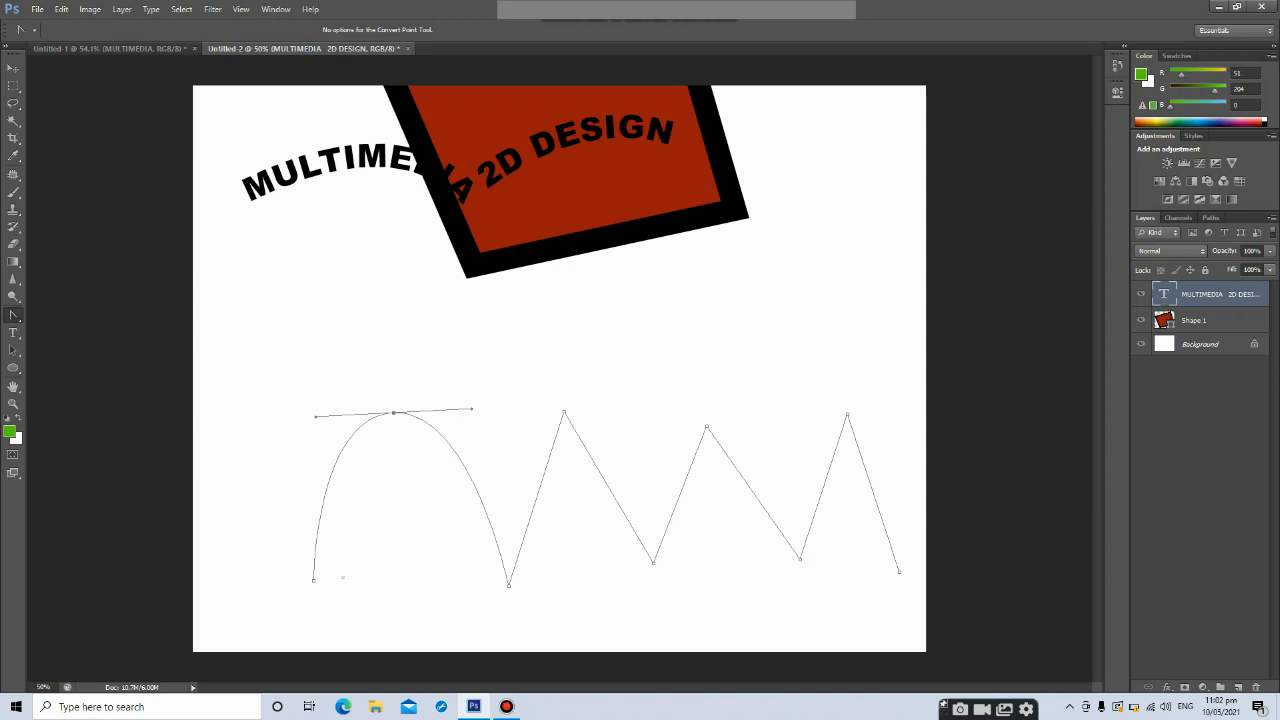
{"action": "left_click_drag", "start_coordinate": [509, 585], "coordinate": [586, 579]}
{"action": "left_click_drag", "start_coordinate": [564, 412], "coordinate": [659, 394]}
{"action": "left_click_drag", "start_coordinate": [653, 562], "coordinate": [726, 556]}
{"action": "left_click_drag", "start_coordinate": [707, 427], "coordinate": [780, 402]}
{"action": "left_click_drag", "start_coordinate": [800, 558], "coordinate": [837, 555]}
{"action": "left_click_drag", "start_coordinate": [847, 414], "coordinate": [886, 408]}
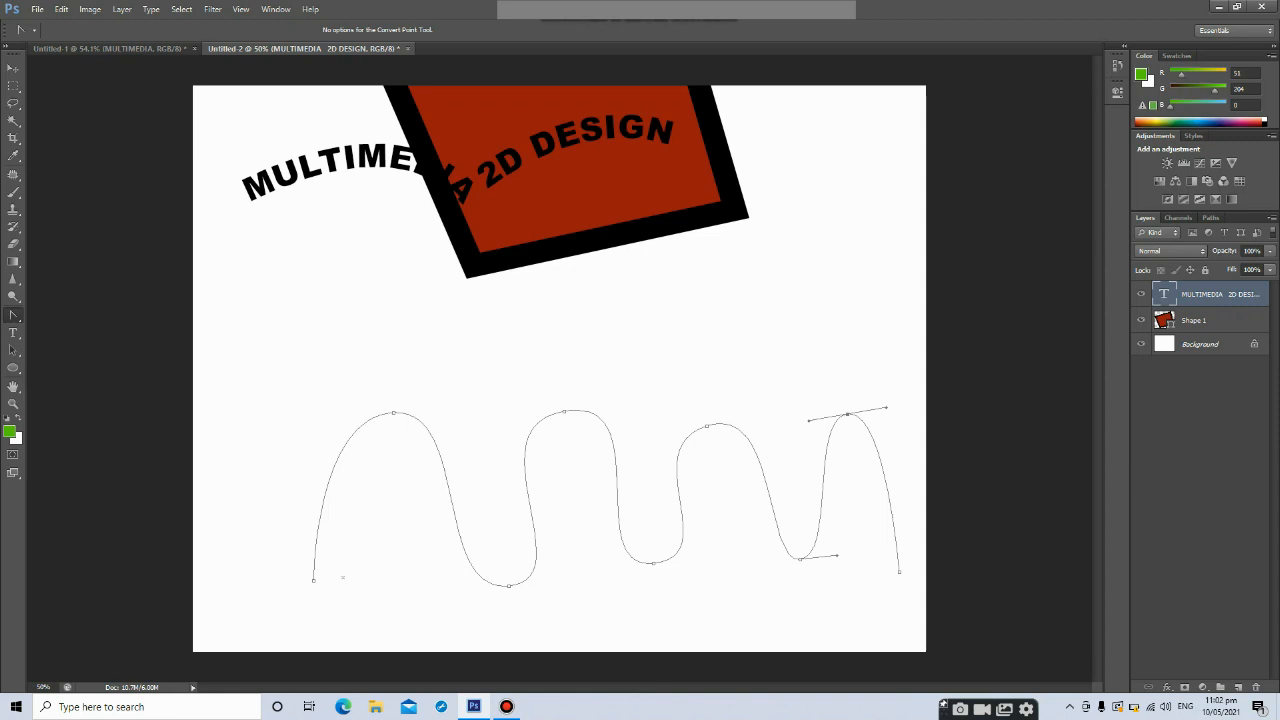
Convert the four top anchors of the curved path back to corner points with the Convert Point Tool
{"action": "right_click", "coordinate": [13, 315]}
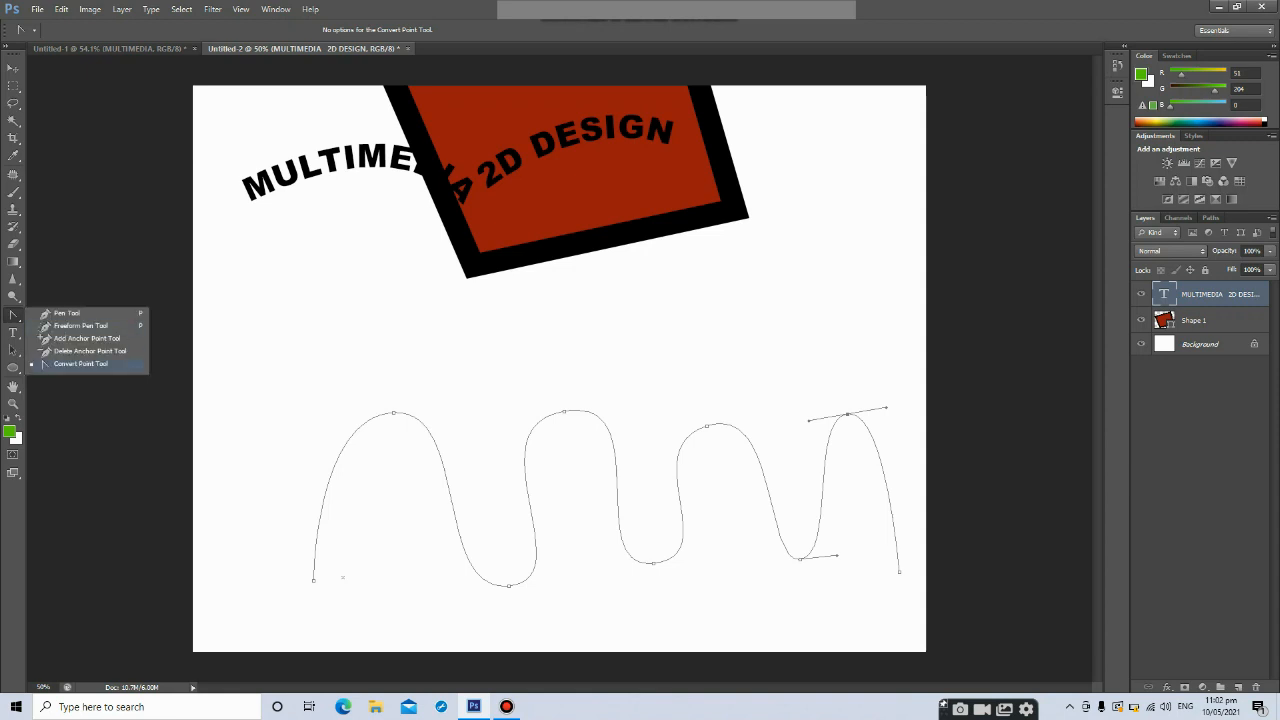
{"action": "left_click", "coordinate": [80, 363]}
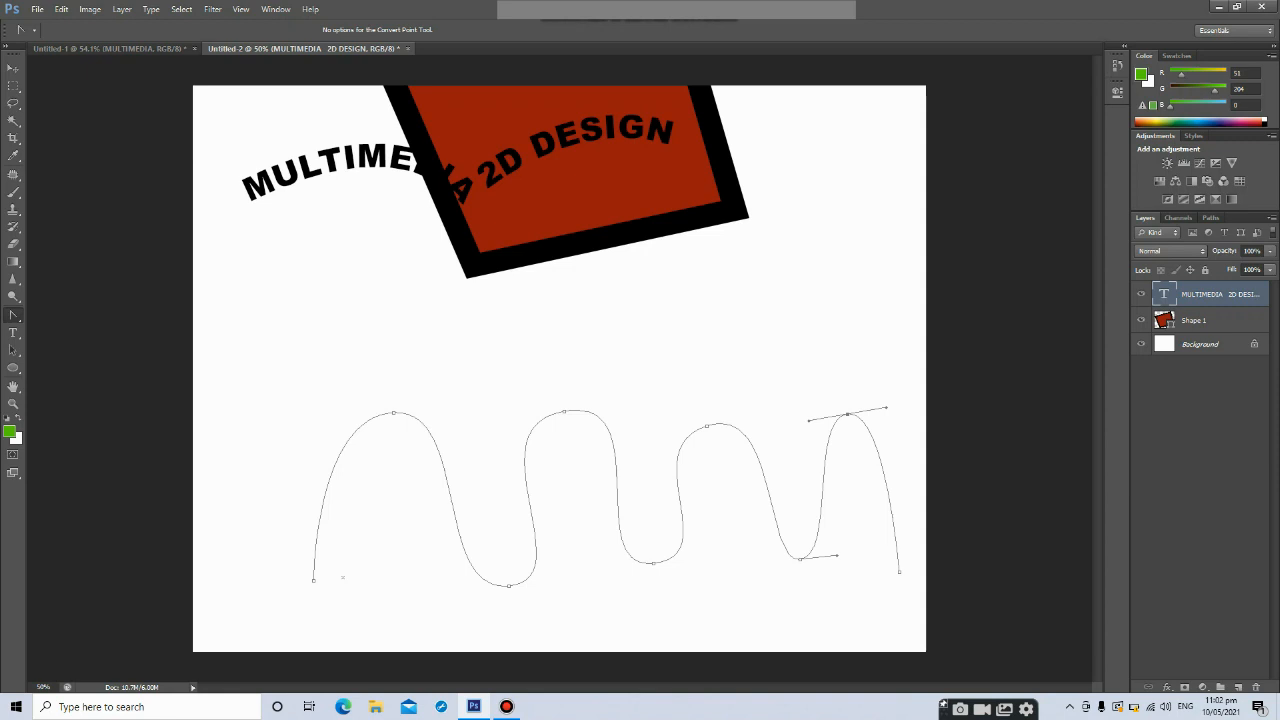
{"action": "left_click", "coordinate": [847, 413]}
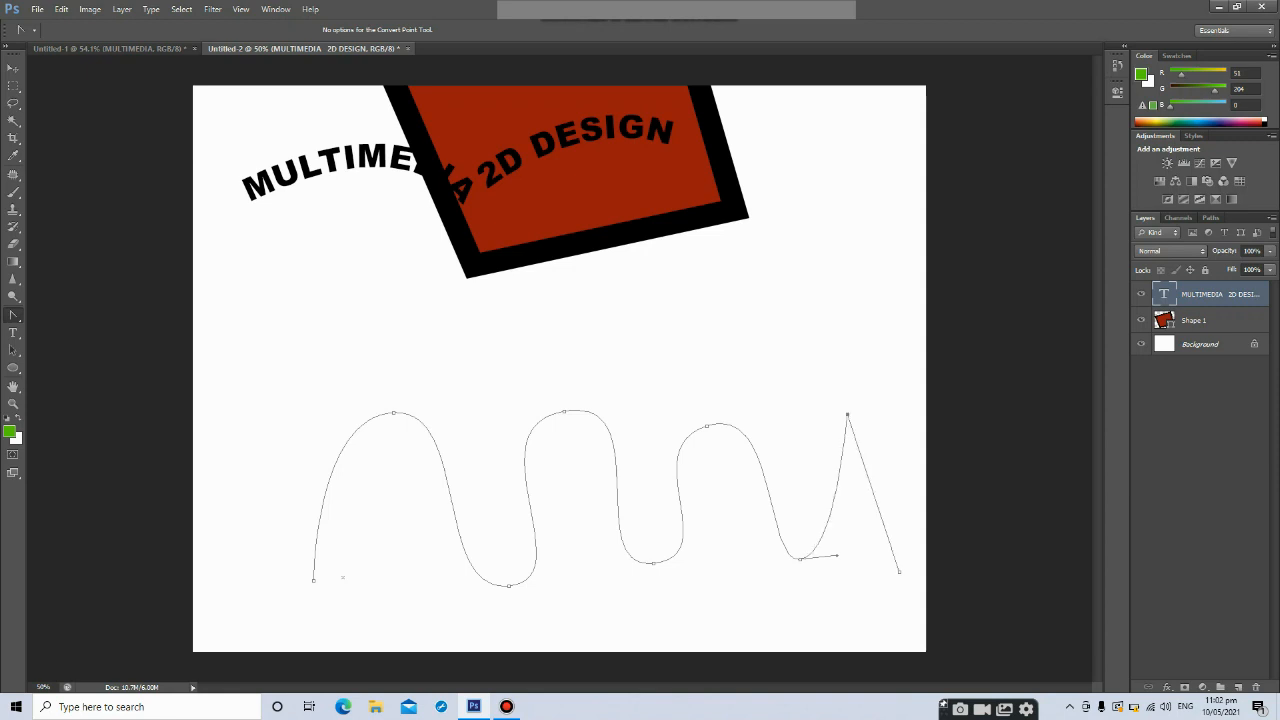
{"action": "left_click", "coordinate": [707, 426]}
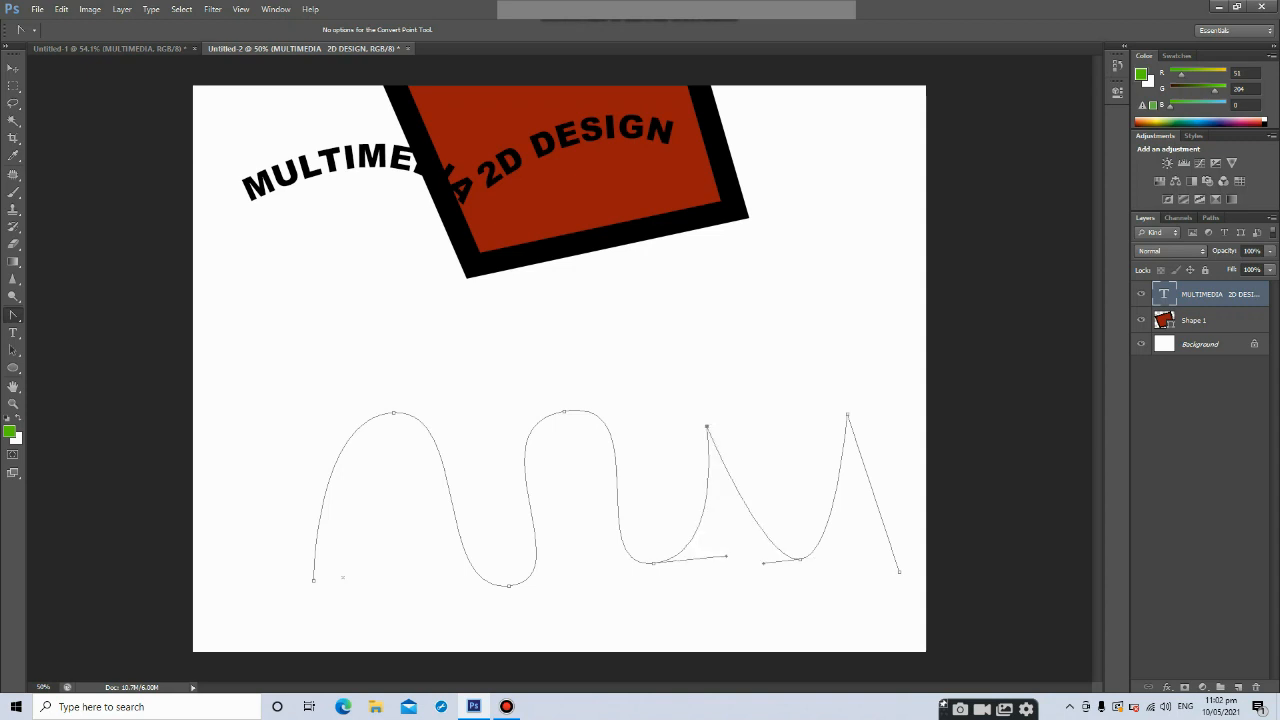
{"action": "left_click", "coordinate": [564, 411]}
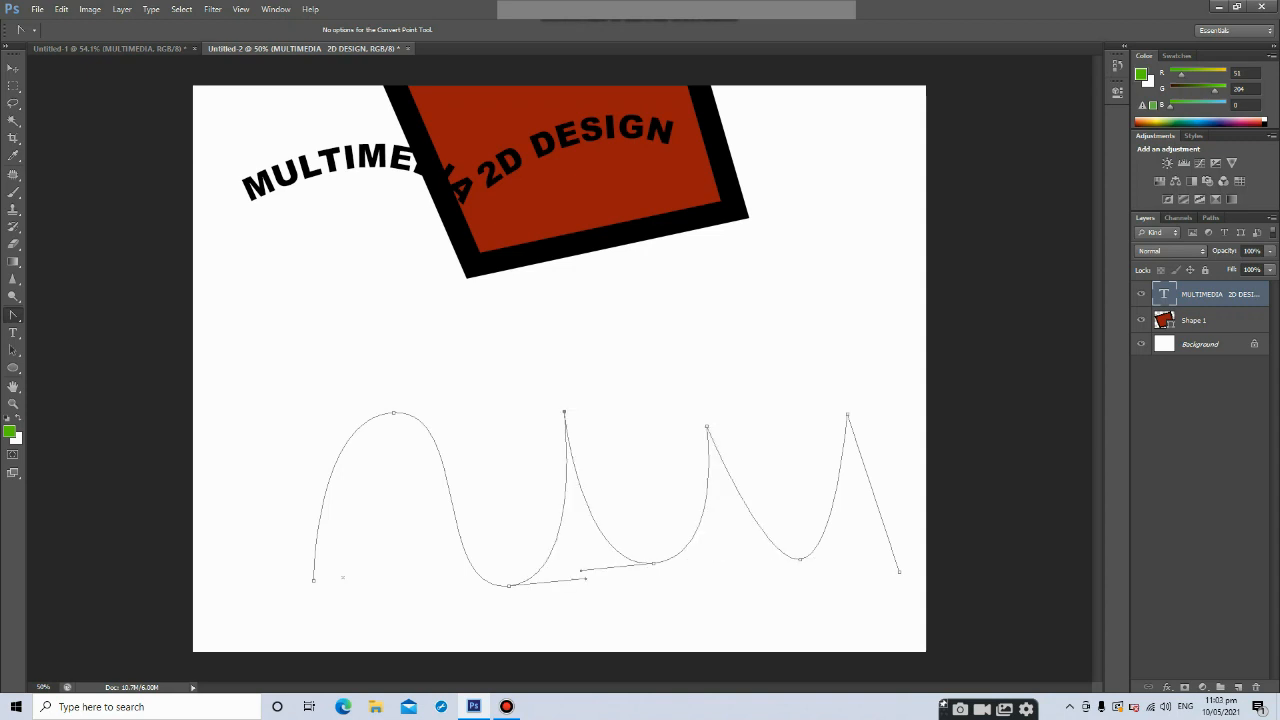
{"action": "left_click", "coordinate": [393, 412]}
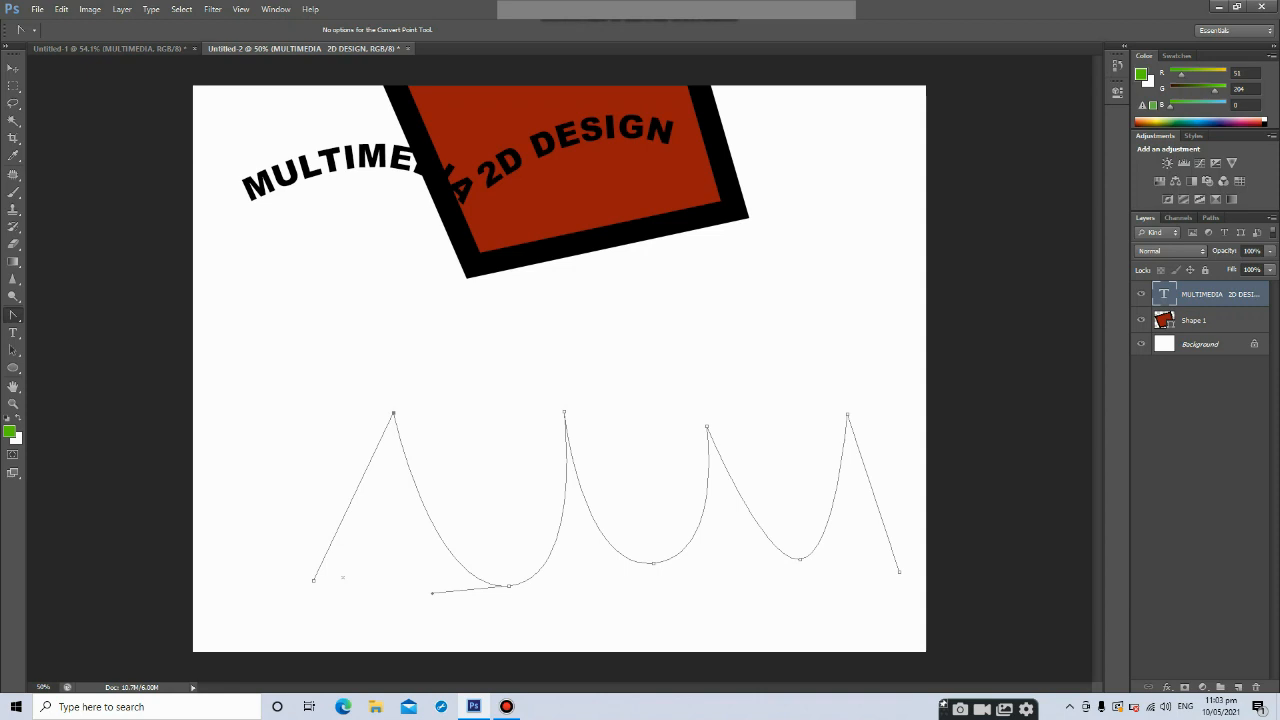
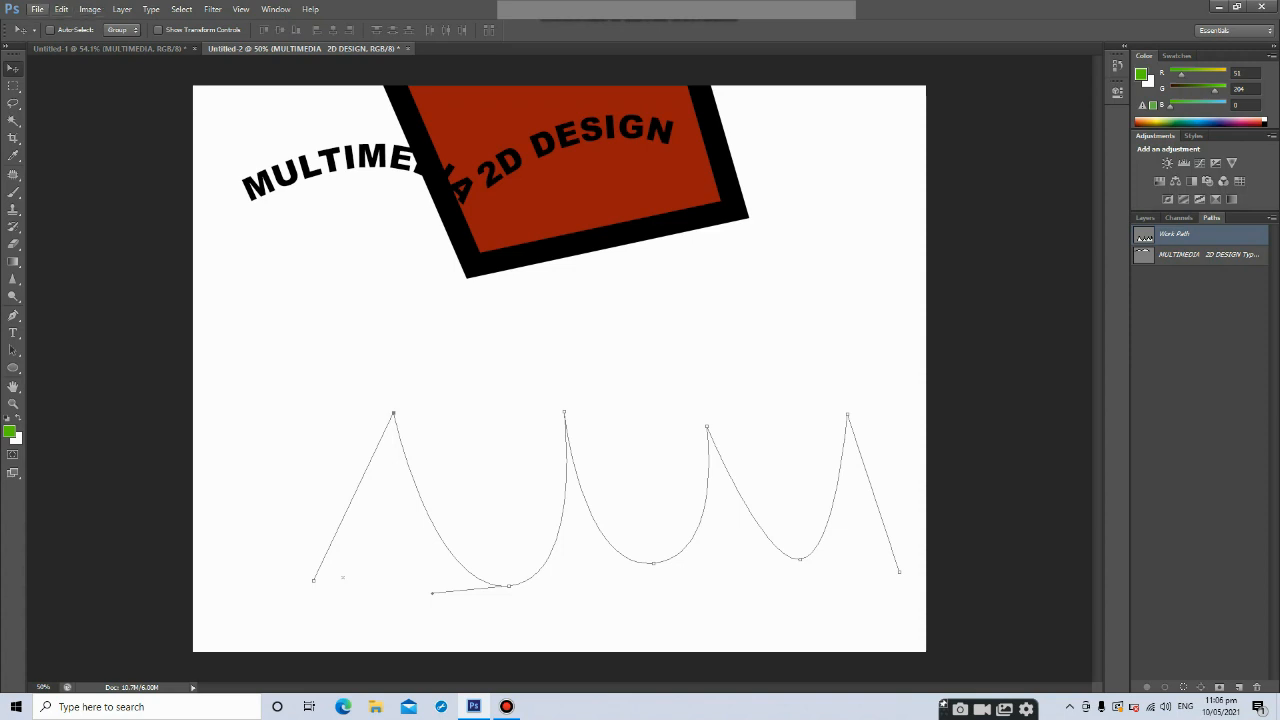
Open the LAB 5B START FILE image from the LABORATORY 6 folder
{"action": "left_click", "coordinate": [37, 9]}
{"action": "left_click", "coordinate": [52, 36]}
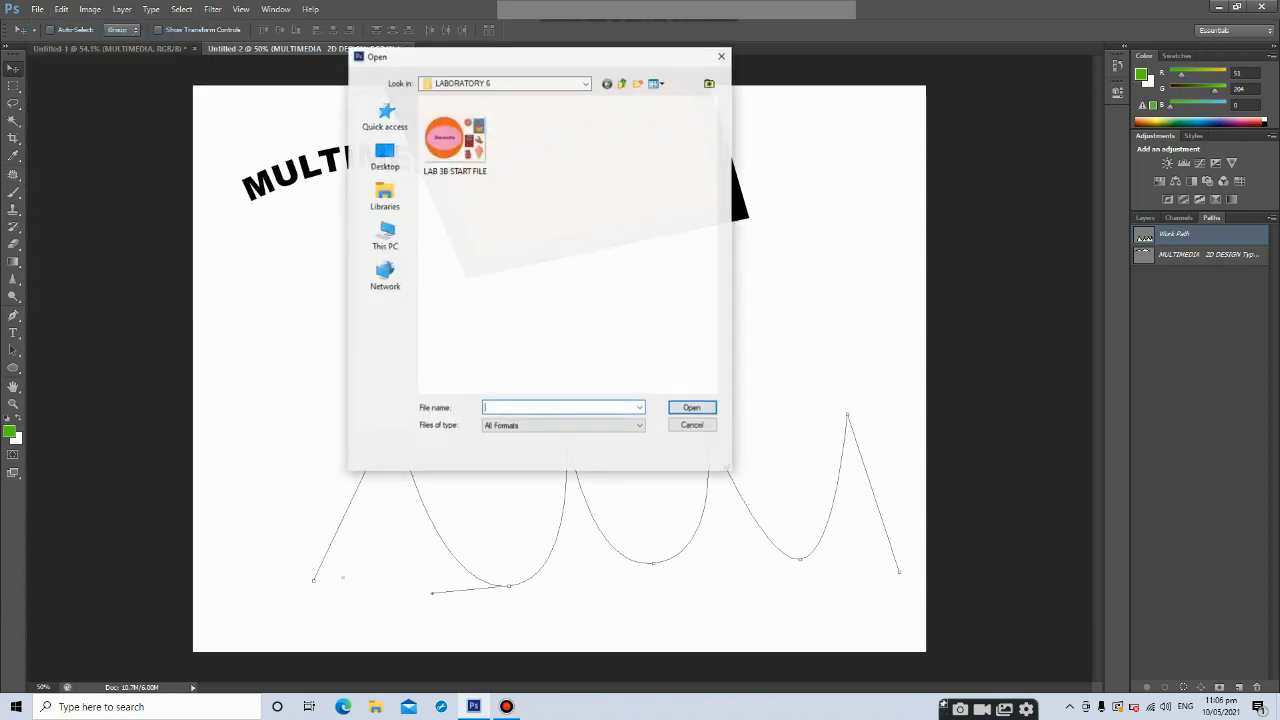
{"action": "double_click", "coordinate": [455, 140]}
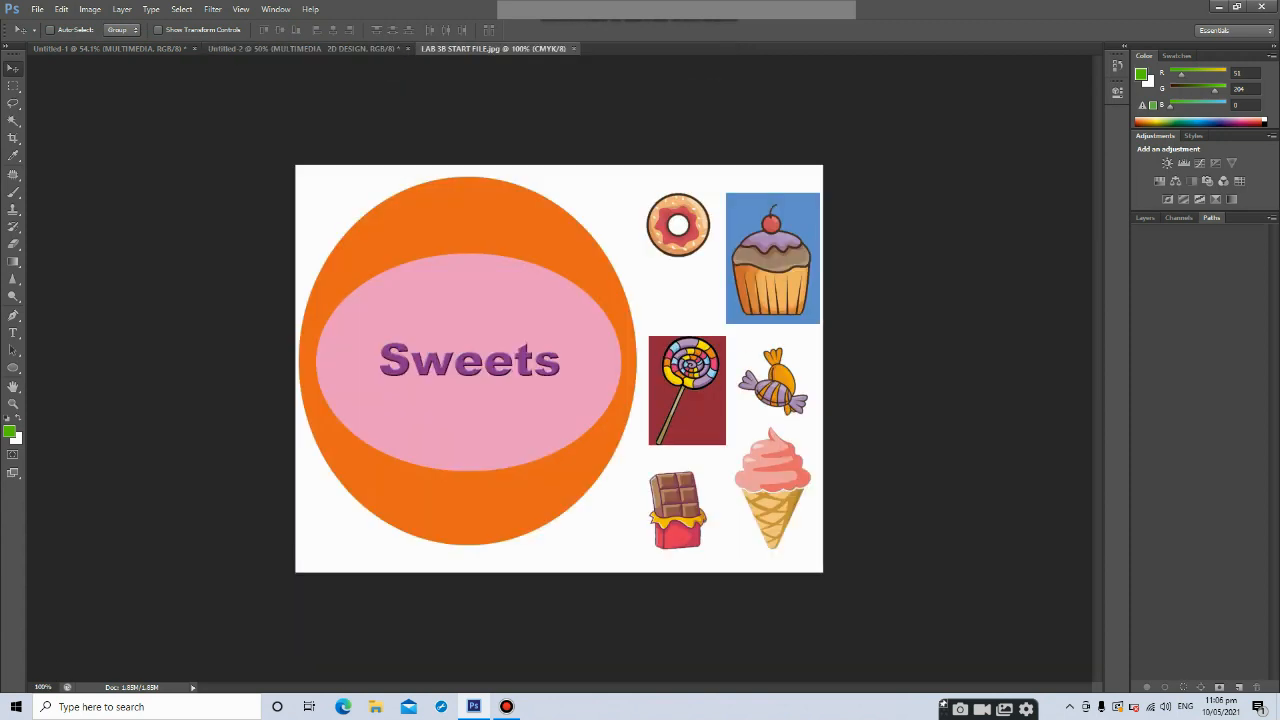
Fit the image on screen and trace a closed Pen Tool path around the wrapped candy
{"action": "key", "text": "ctrl+0"}
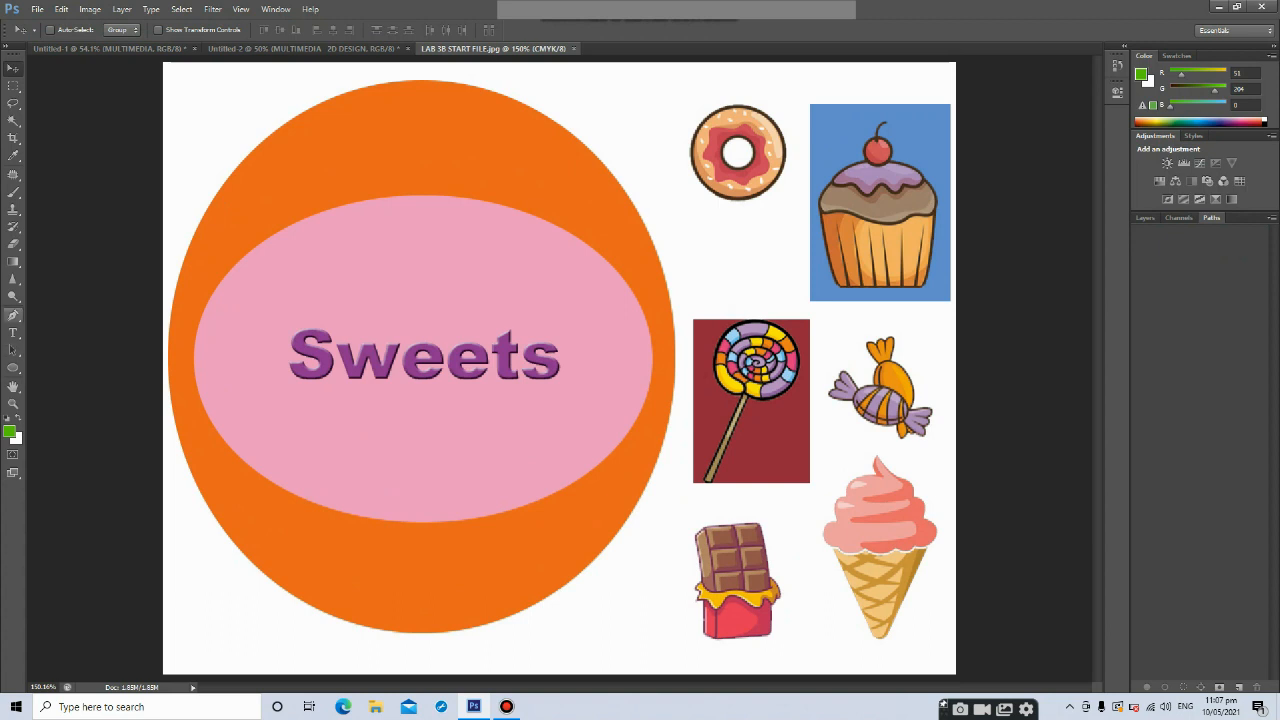
{"action": "key", "text": "p"}
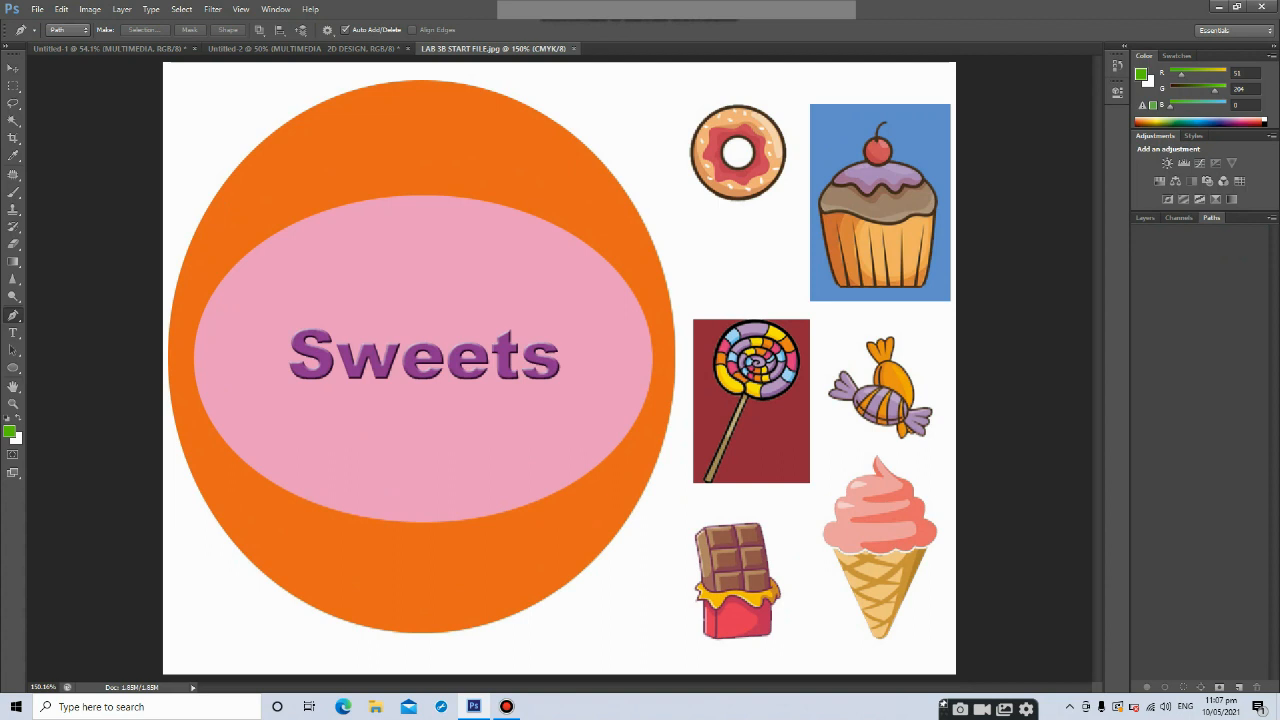
{"action": "left_click", "coordinate": [833, 344]}
{"action": "left_click_drag", "start_coordinate": [856, 364], "coordinate": [857, 332]}
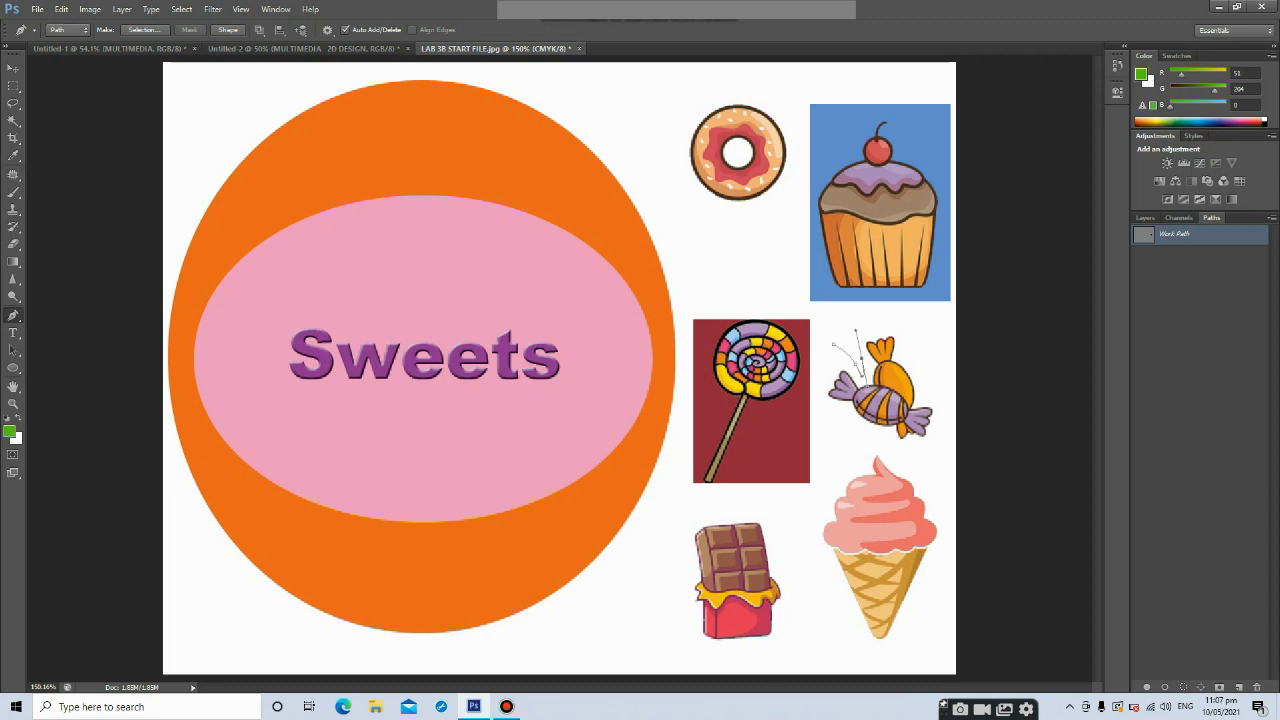
{"action": "left_click_drag", "start_coordinate": [901, 330], "coordinate": [825, 384]}
{"action": "left_click", "coordinate": [928, 393]}
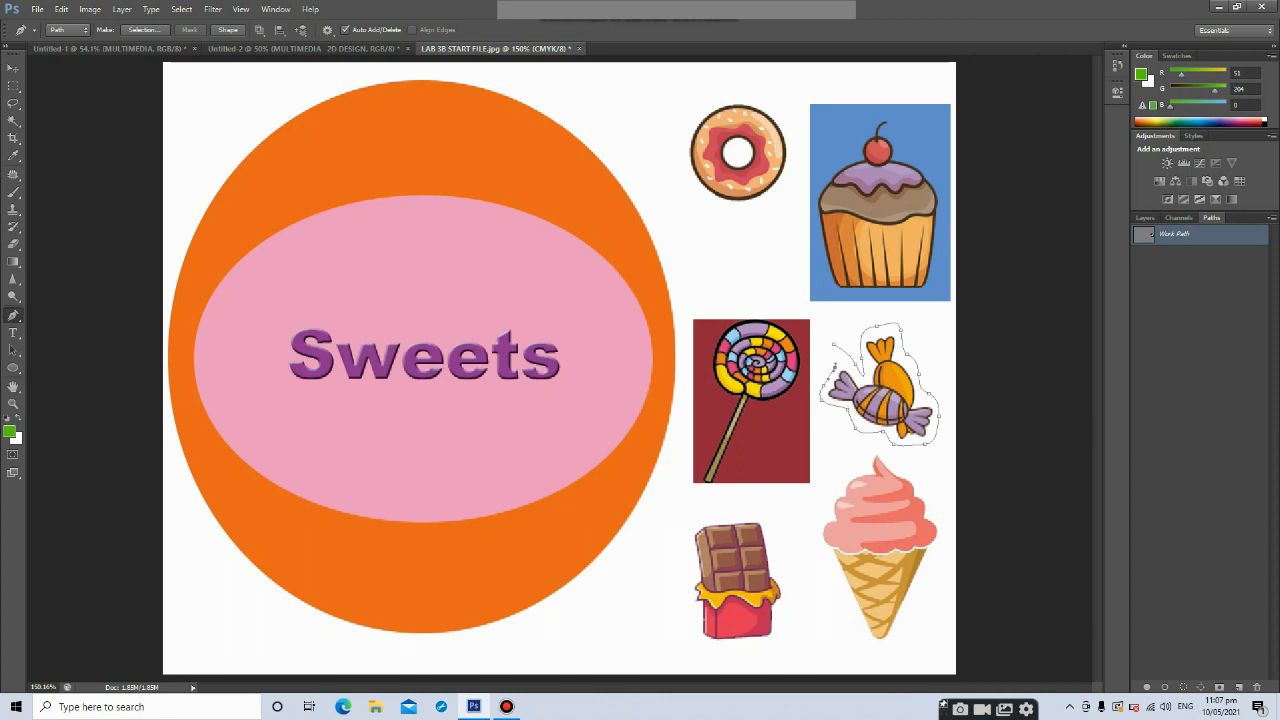
{"action": "left_click", "coordinate": [834, 345]}
Make a selection from the candy's work path with a 0 pixel feather radius, then undo it
{"action": "left_click", "coordinate": [1145, 217]}
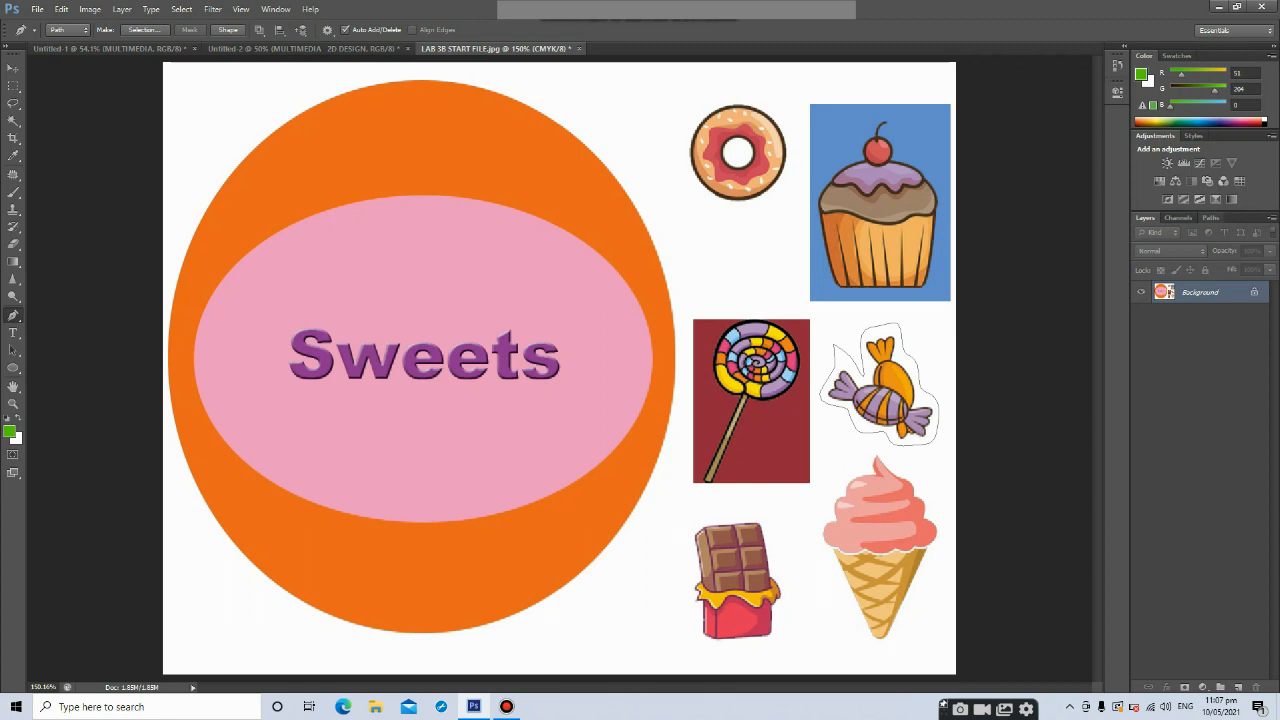
{"action": "left_click", "coordinate": [1211, 217]}
{"action": "right_click", "coordinate": [1170, 234]}
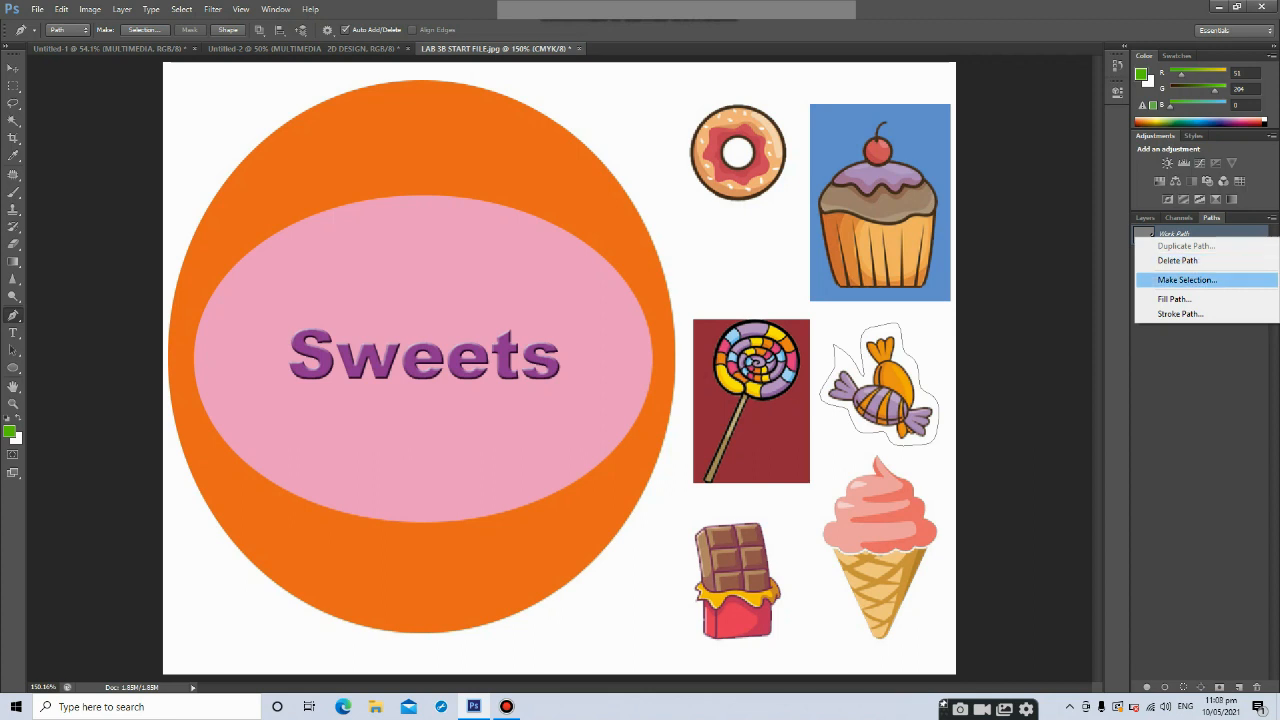
{"action": "left_click", "coordinate": [1187, 279]}
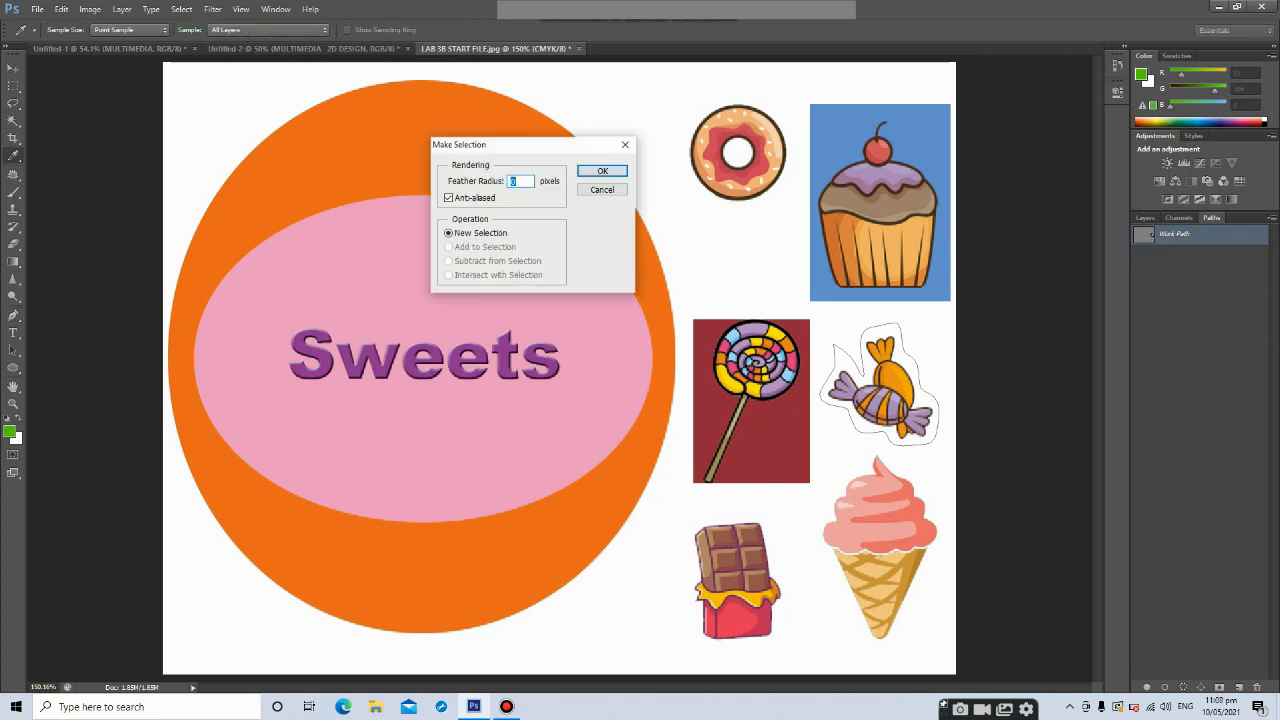
{"action": "key", "text": "Return"}
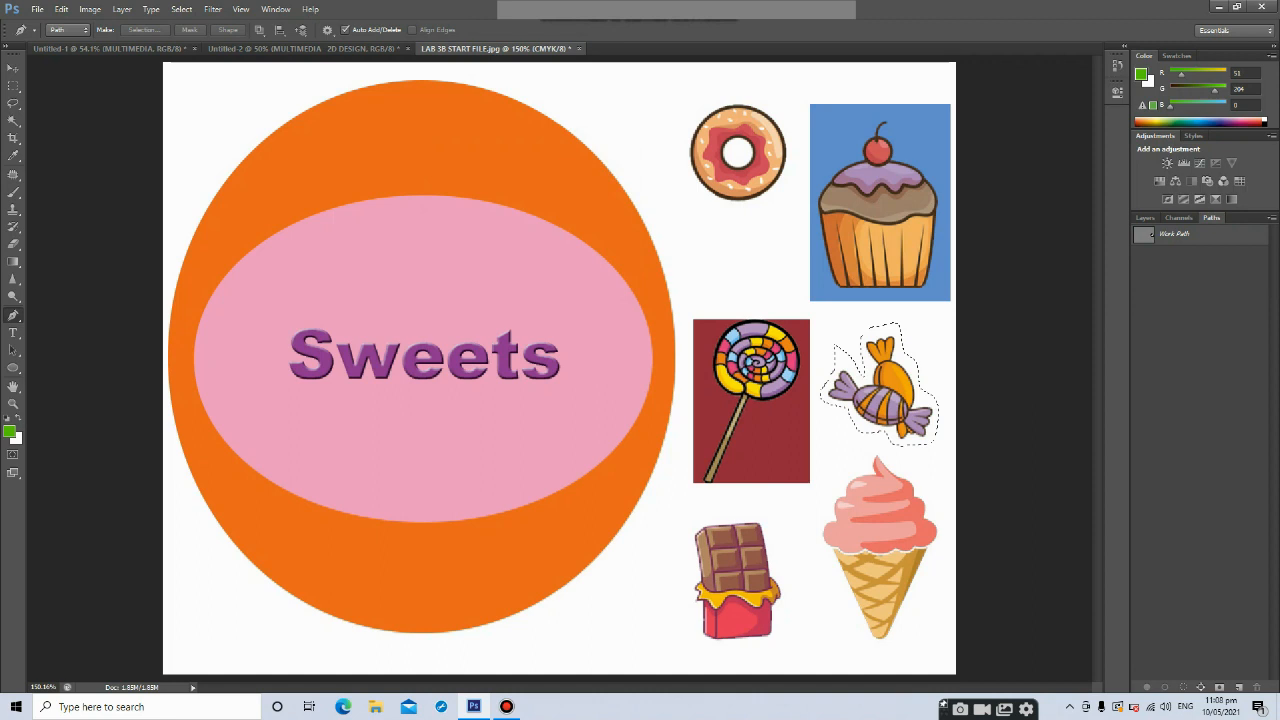
{"action": "key", "text": "ctrl+z"}
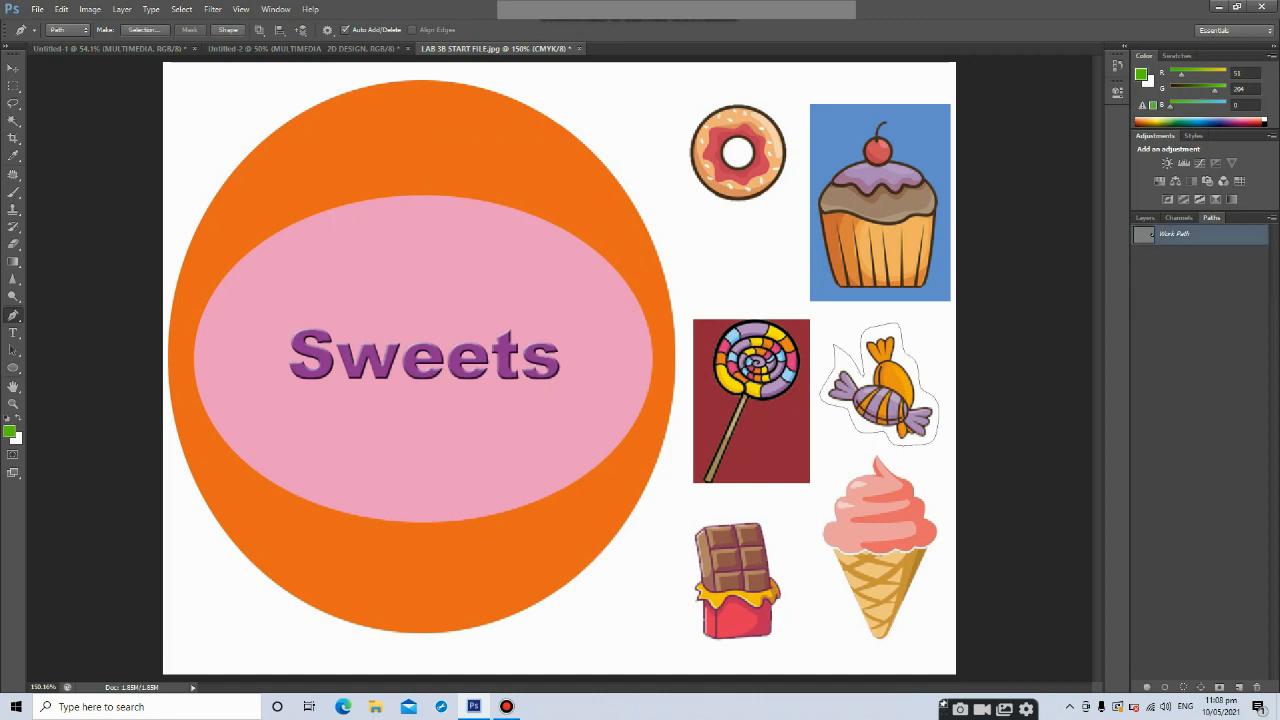
Make a selection from the candy's work path again with a 0 pixel feather radius
{"action": "left_click", "coordinate": [1145, 218]}
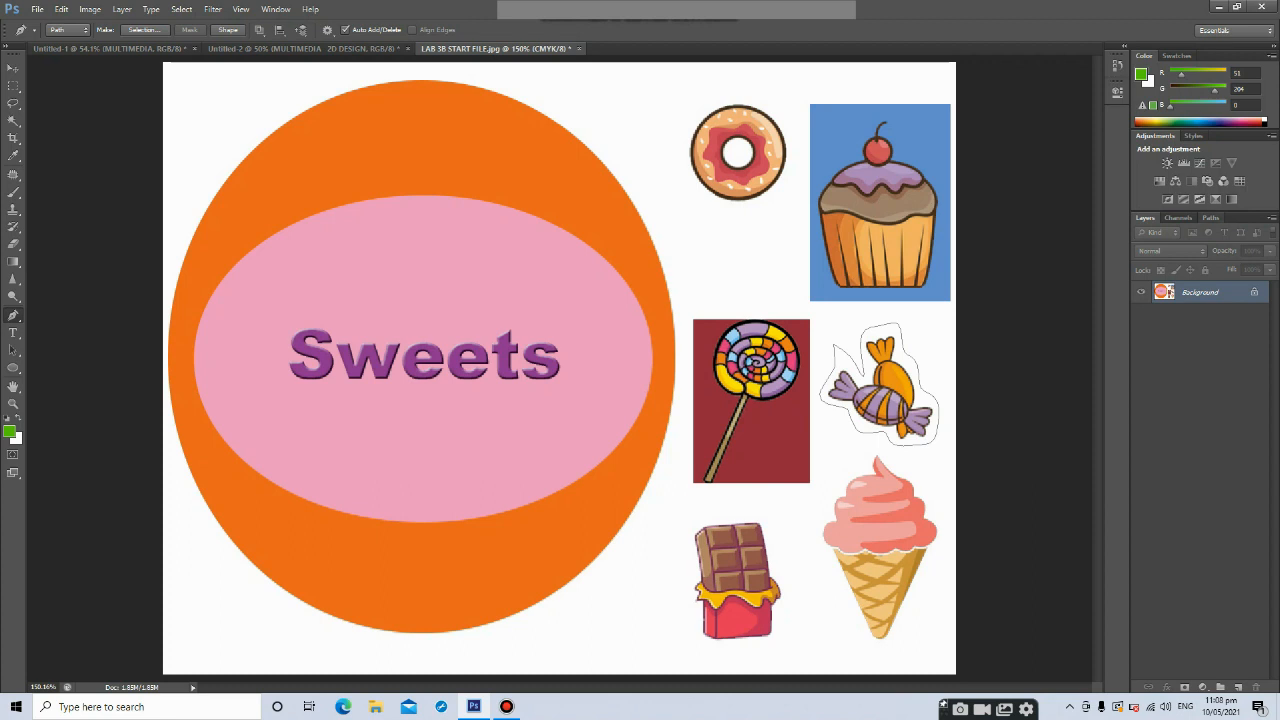
{"action": "left_click", "coordinate": [1210, 217]}
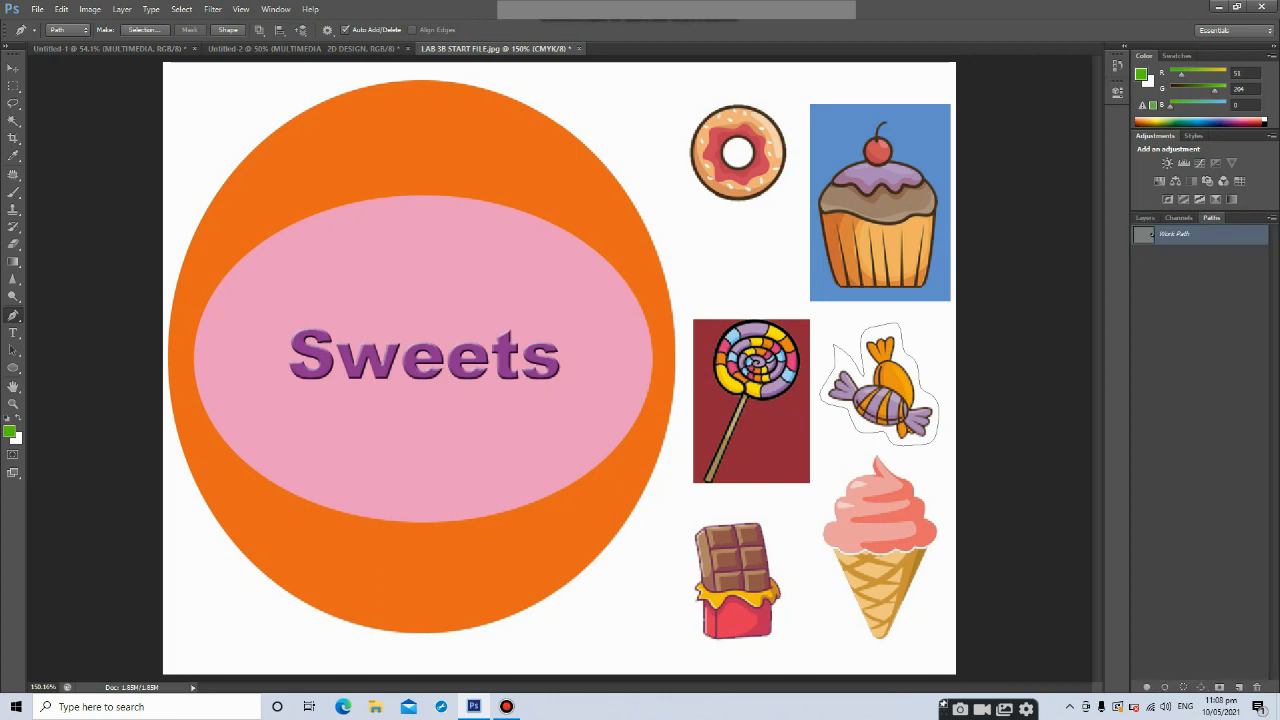
{"action": "right_click", "coordinate": [1145, 234]}
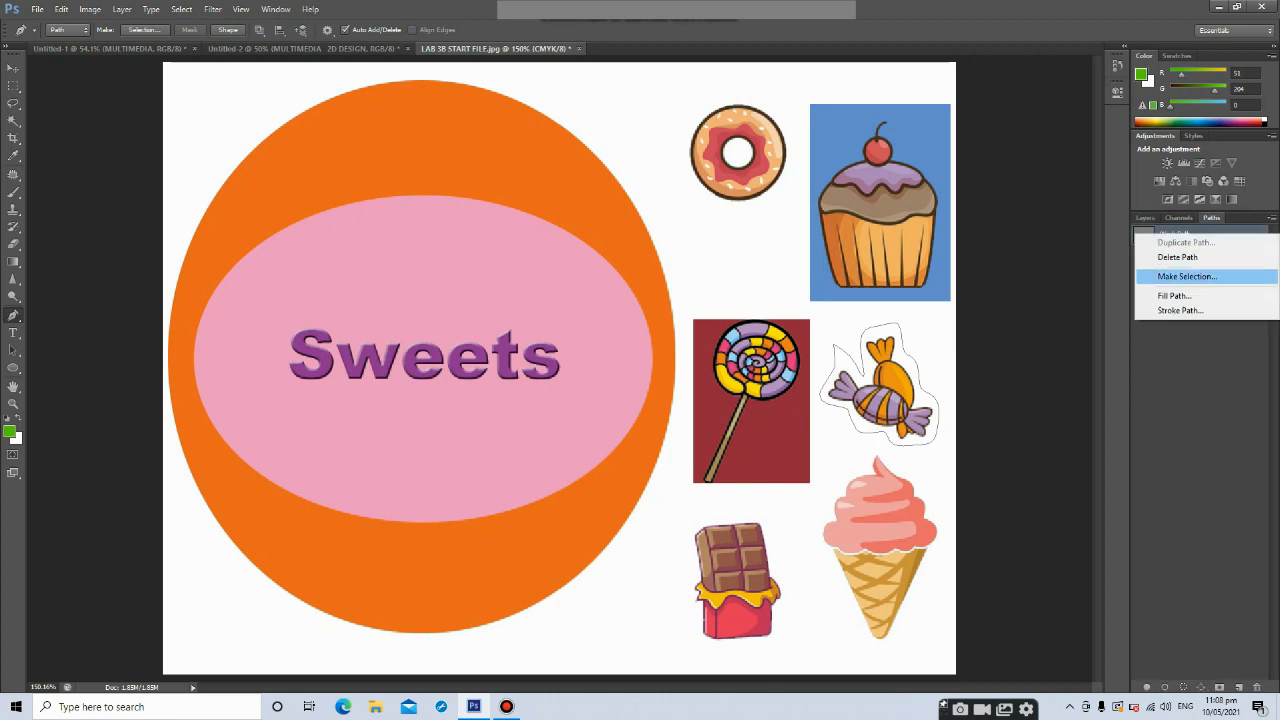
{"action": "left_click", "coordinate": [1185, 276]}
{"action": "key", "text": "Return"}
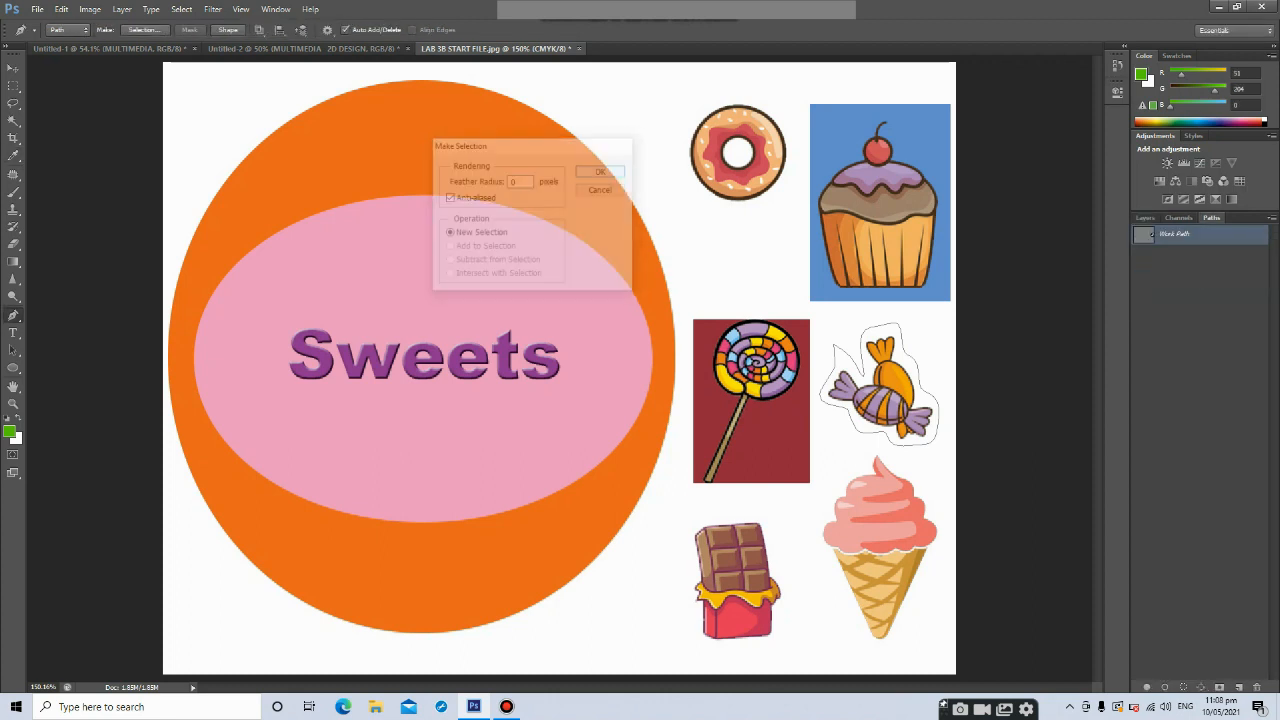
Move the selected candy onto the pink ellipse with the Move Tool and undo the move
{"action": "key", "text": "v"}
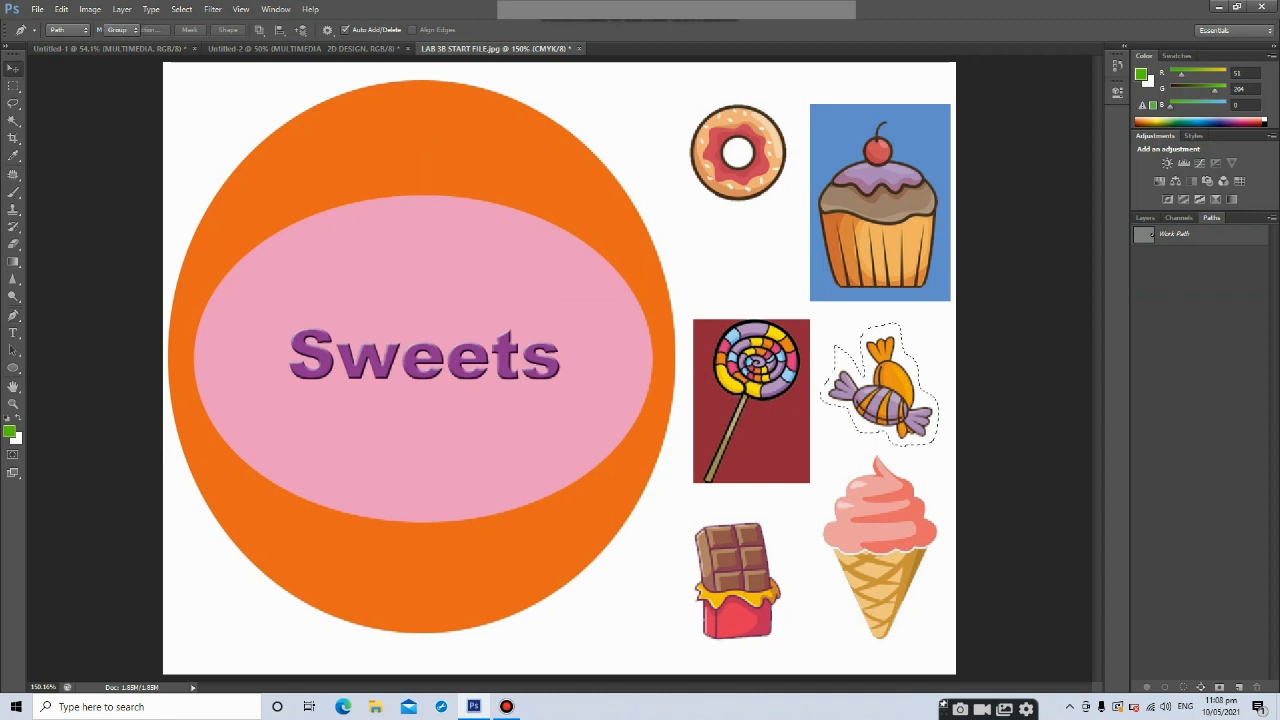
{"action": "left_click_drag", "start_coordinate": [885, 360], "coordinate": [299, 212]}
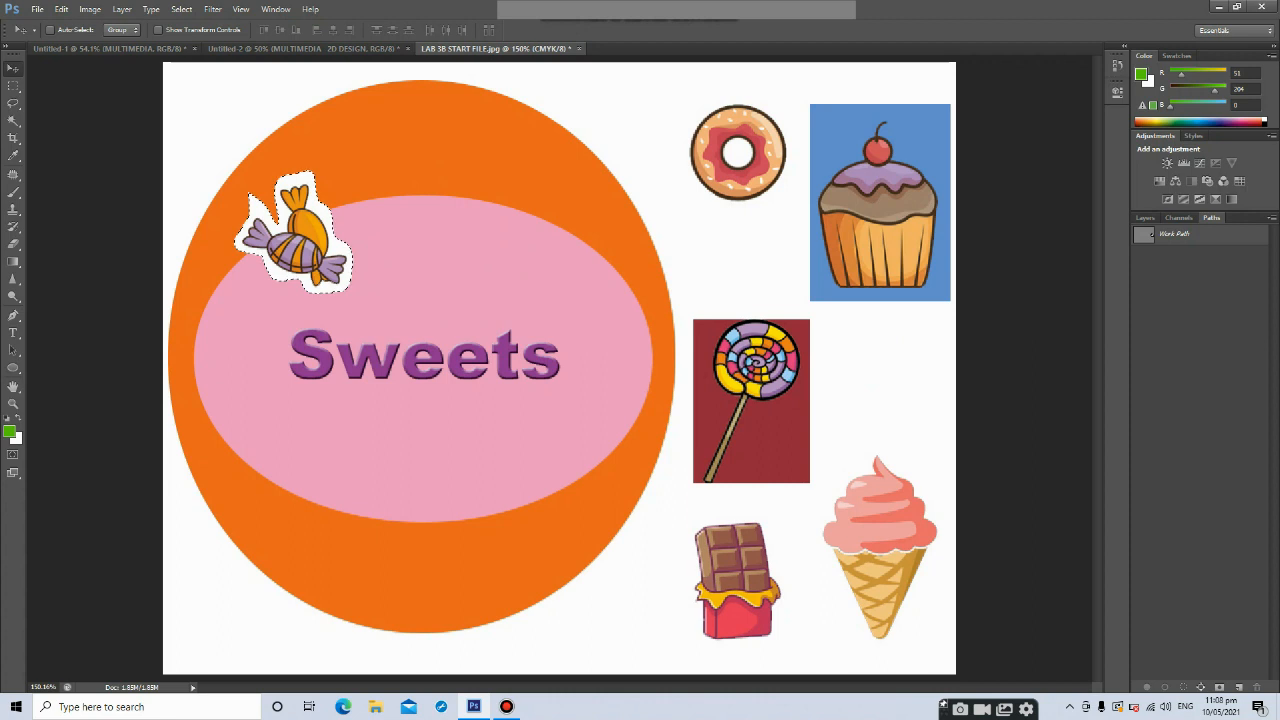
{"action": "key", "text": "ctrl+z"}
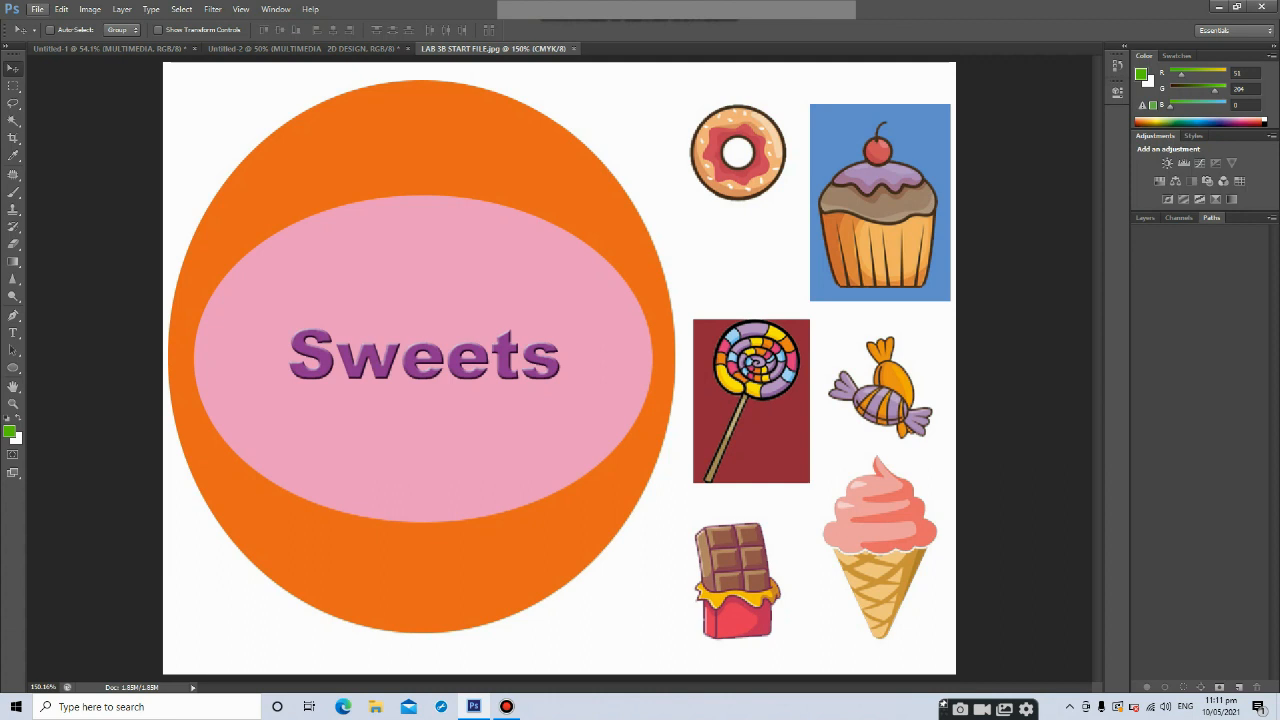
Create a new document of 11 by 8.5 inches at 200 pixels per inch
{"action": "left_click", "coordinate": [37, 9]}
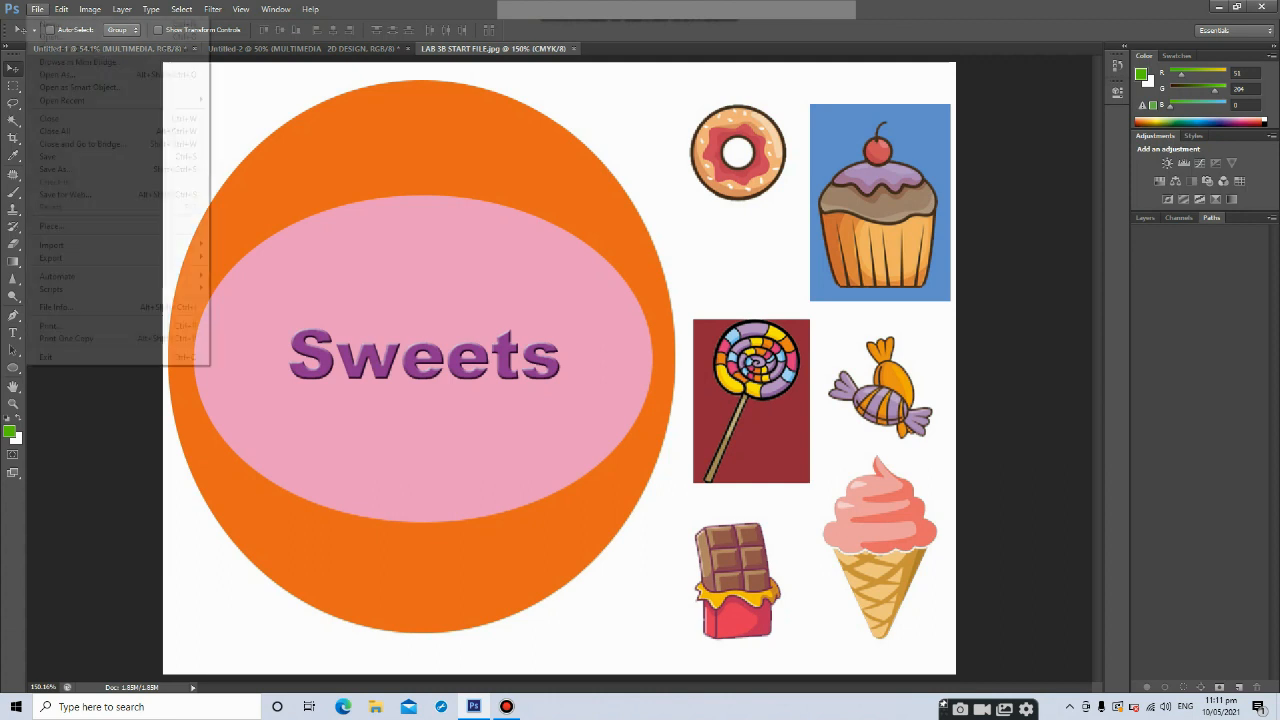
{"action": "left_click", "coordinate": [50, 23]}
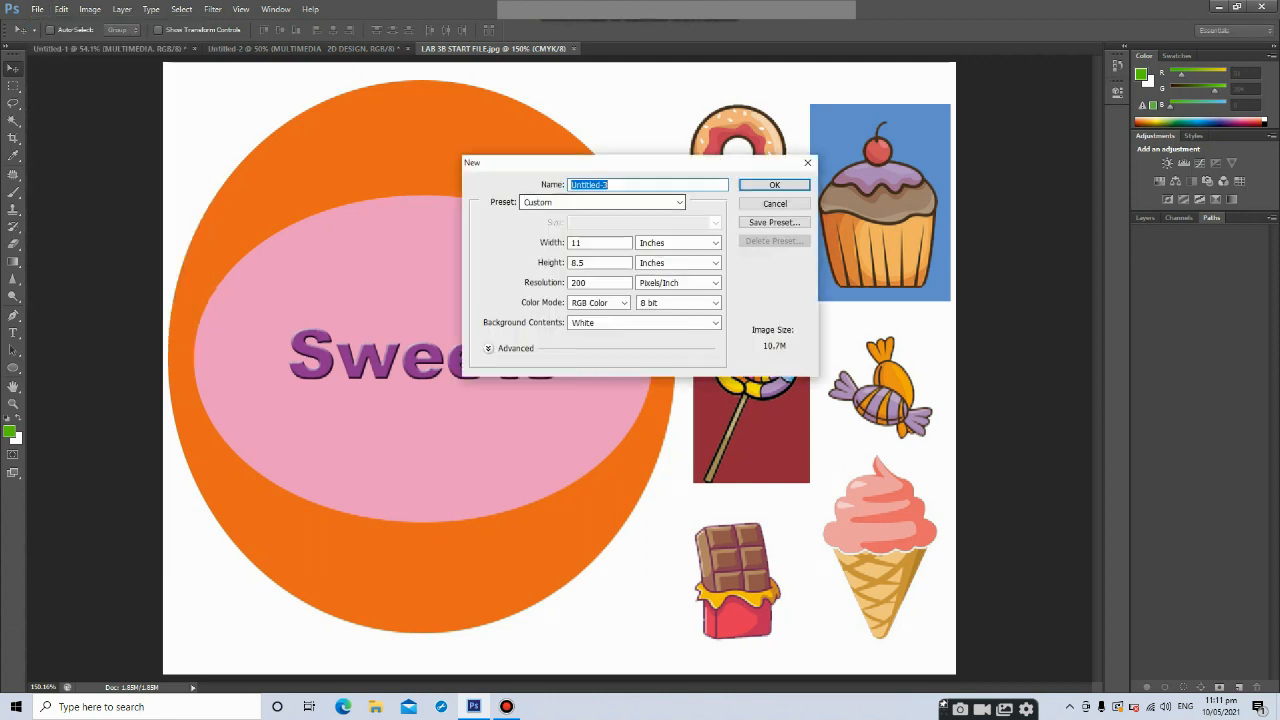
{"action": "key", "text": "Escape"}
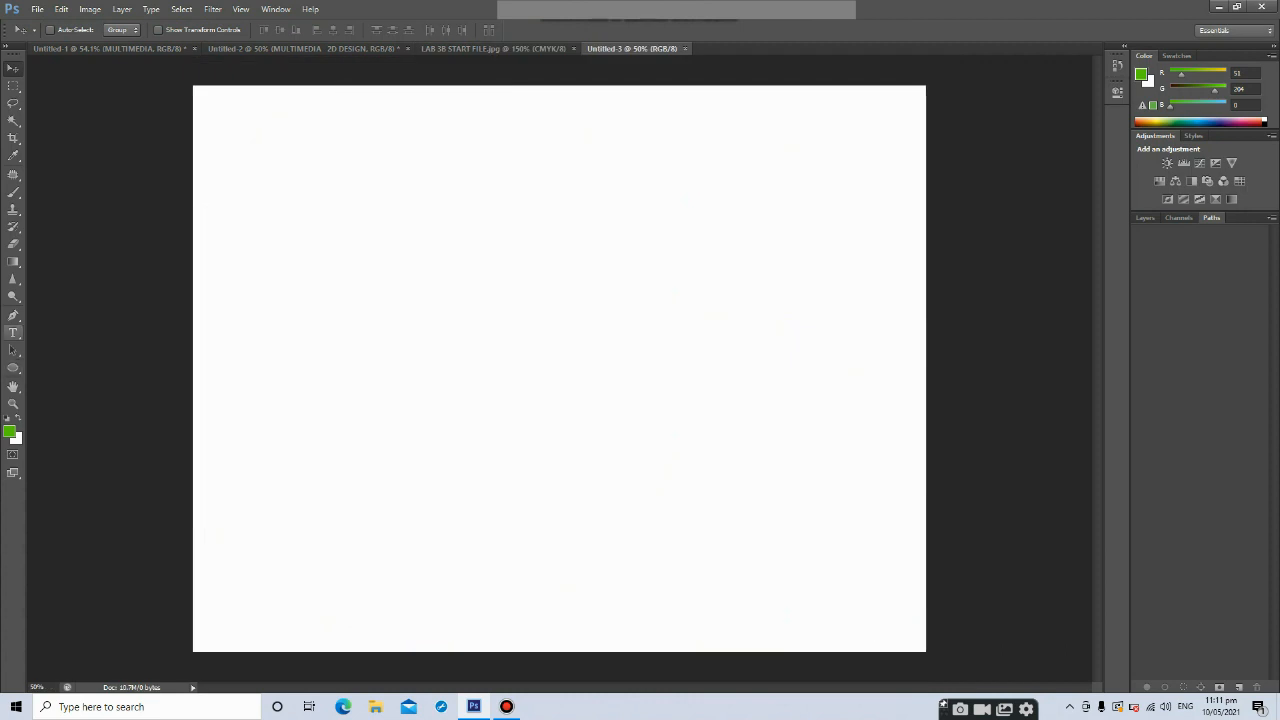
Set the Pen Tool to Shape mode and draw a closed rounded shape in the canvas's upper left area
{"action": "left_click", "coordinate": [14, 315]}
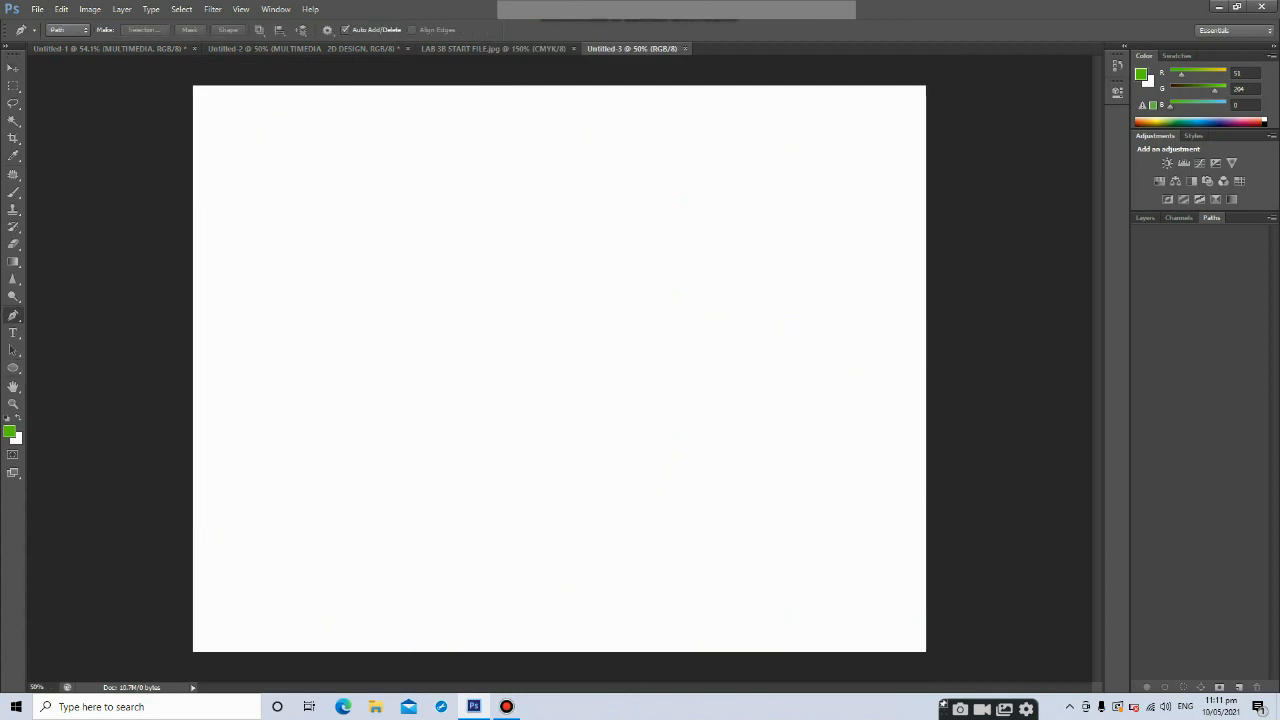
{"action": "left_click", "coordinate": [67, 29]}
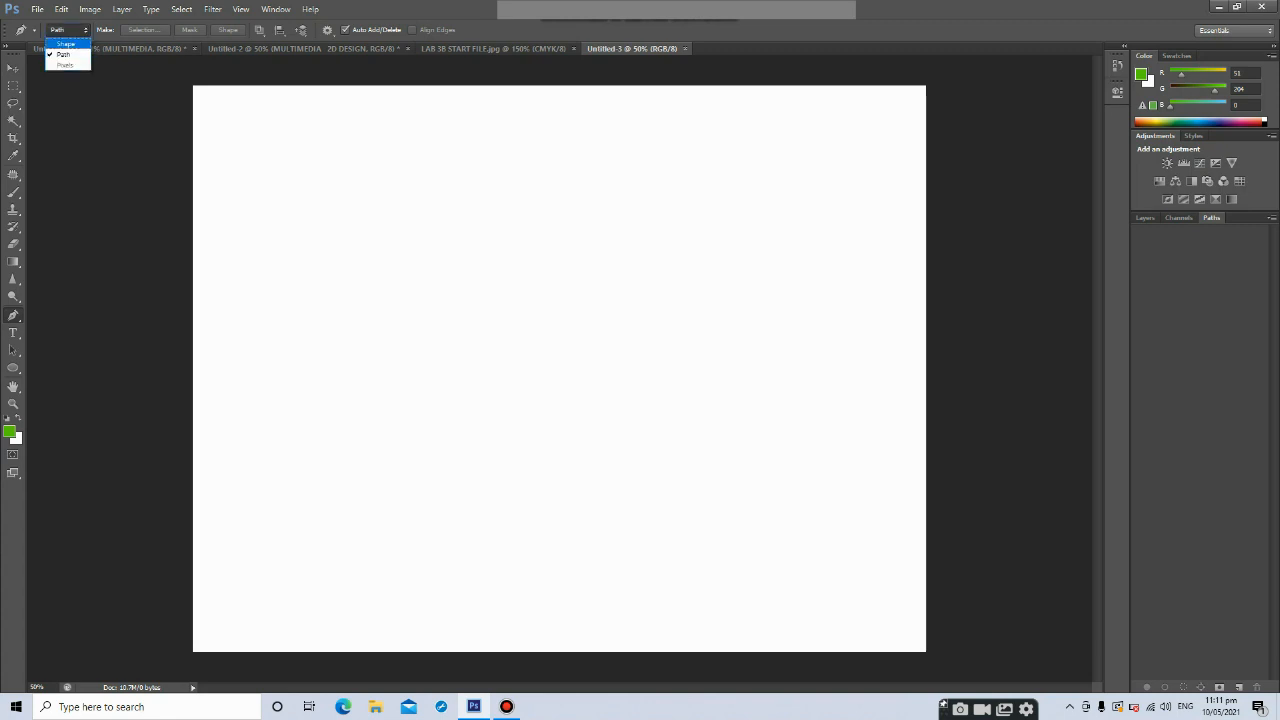
{"action": "left_click", "coordinate": [62, 44]}
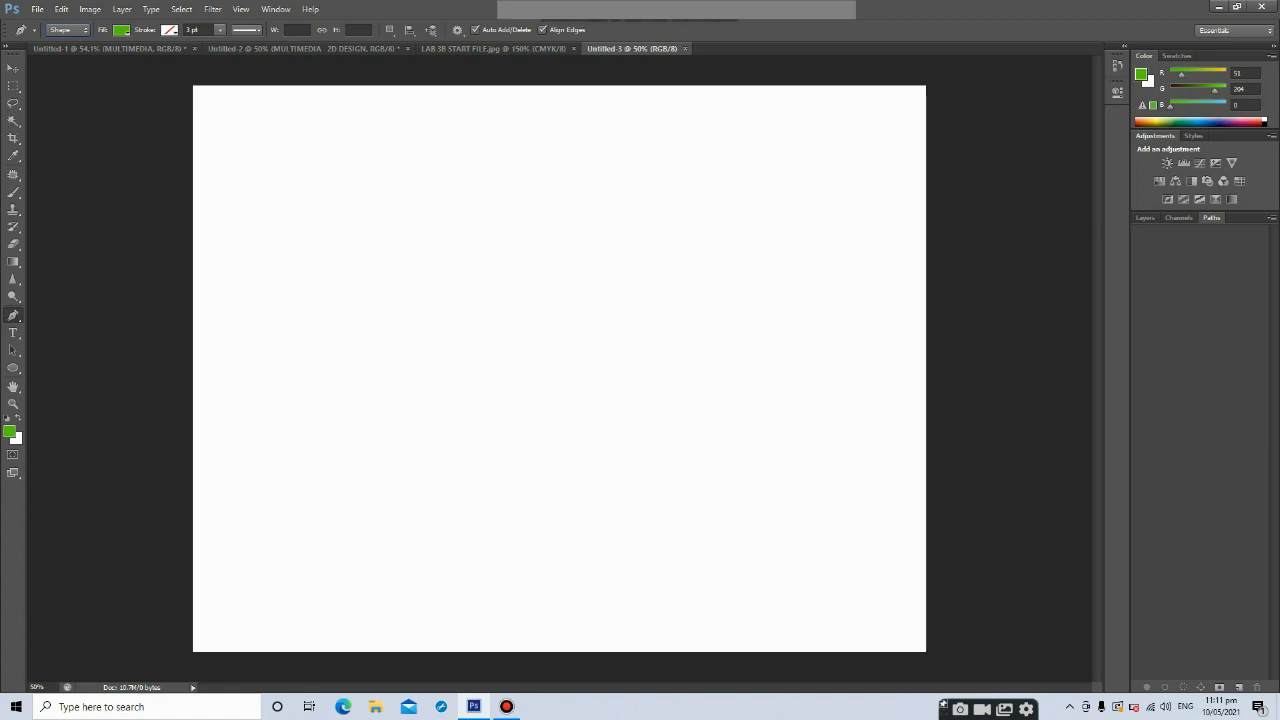
{"action": "left_click", "coordinate": [391, 280]}
{"action": "left_click_drag", "start_coordinate": [452, 323], "coordinate": [388, 371]}
{"action": "left_click_drag", "start_coordinate": [368, 326], "coordinate": [402, 269]}
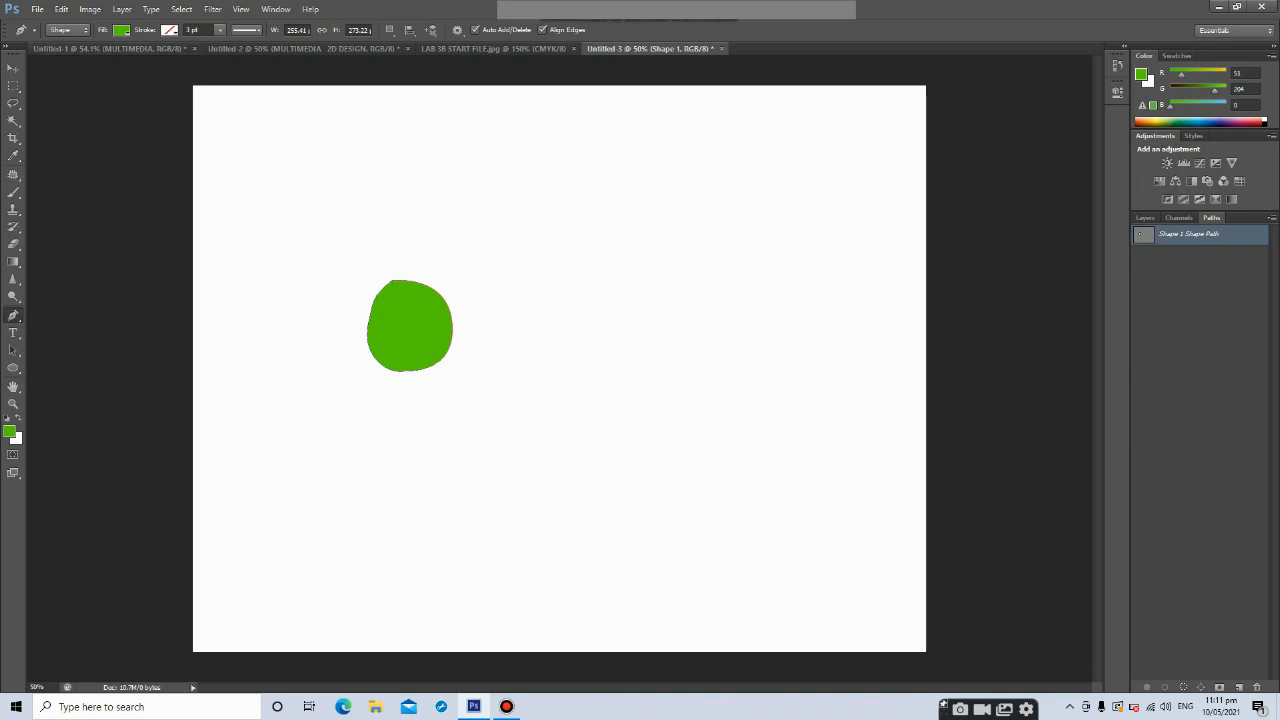
Give the rounded shape no fill and a black stroke 8.51 pt wide
{"action": "left_click", "coordinate": [121, 30]}
{"action": "left_click", "coordinate": [88, 95]}
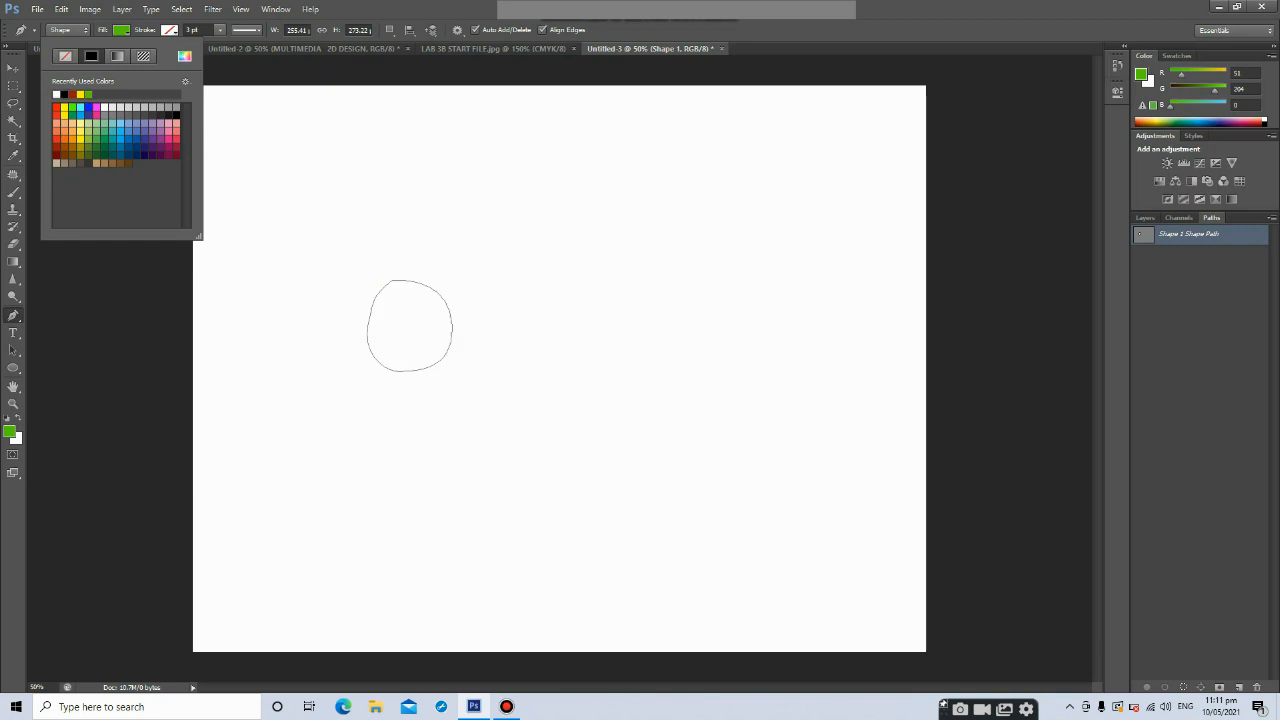
{"action": "left_click", "coordinate": [169, 30]}
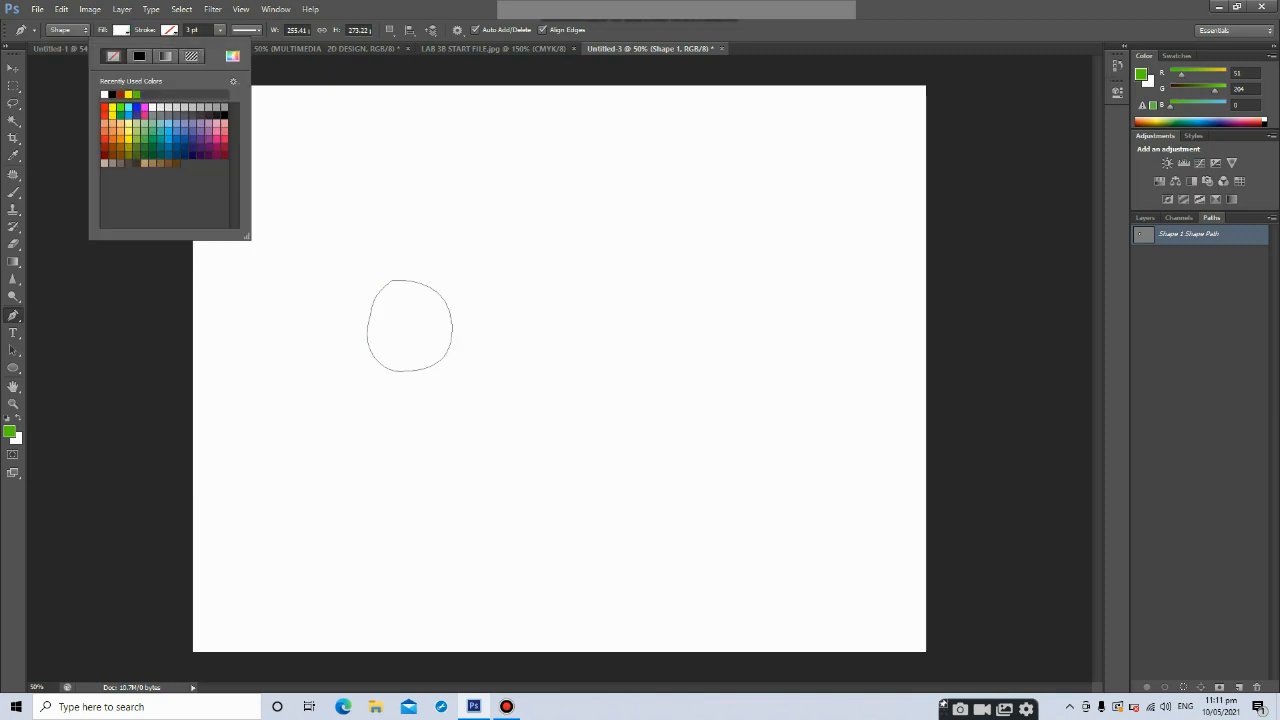
{"action": "left_click", "coordinate": [139, 56]}
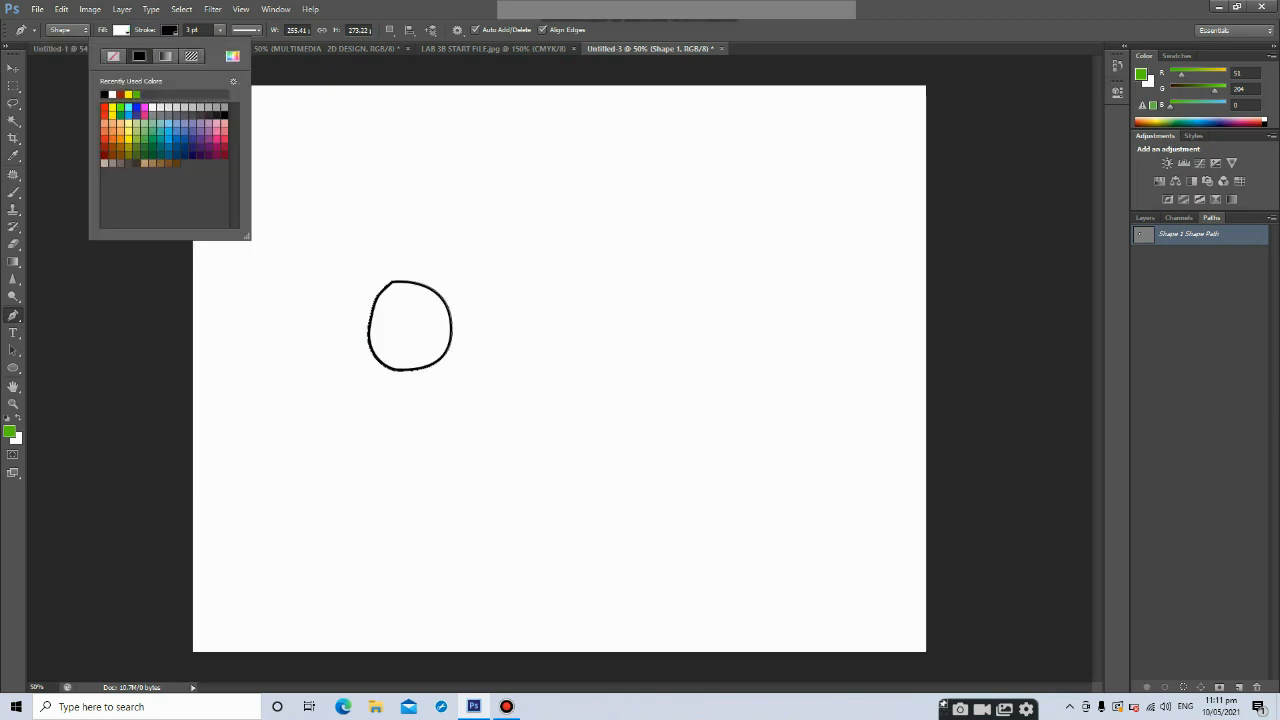
{"action": "left_click", "coordinate": [220, 30]}
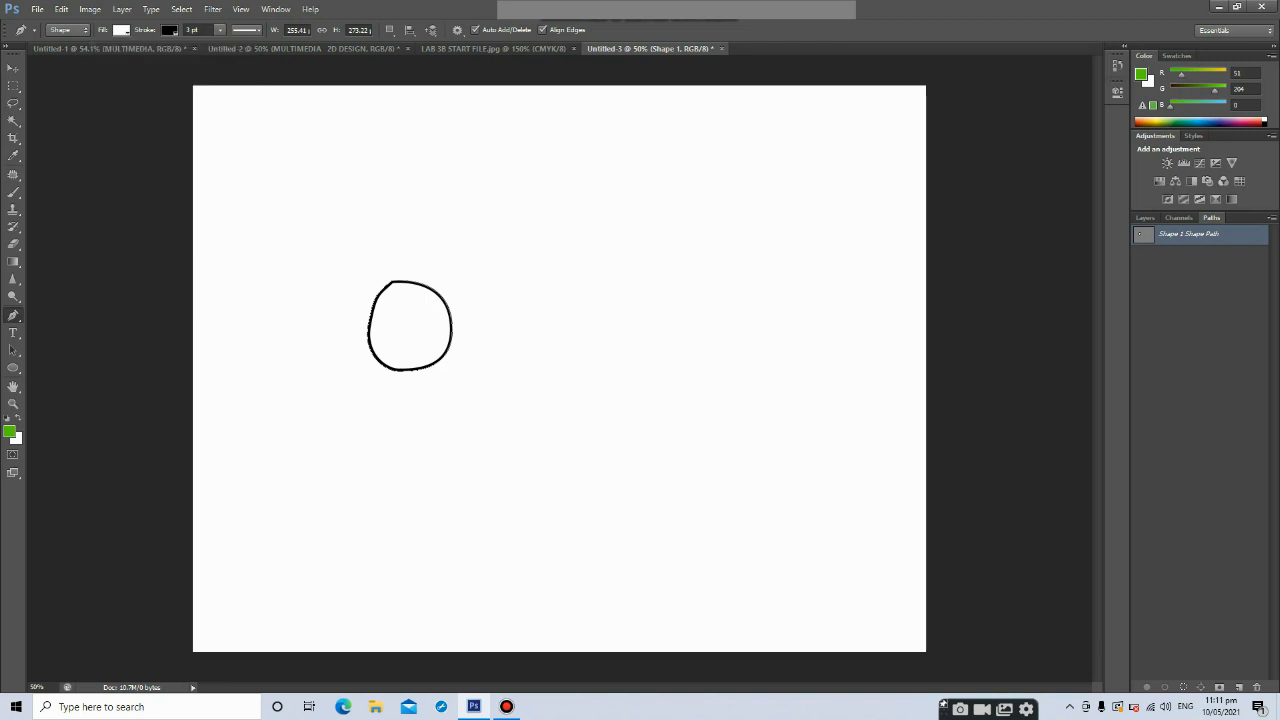
{"action": "left_click_drag", "start_coordinate": [220, 45], "coordinate": [226, 45]}
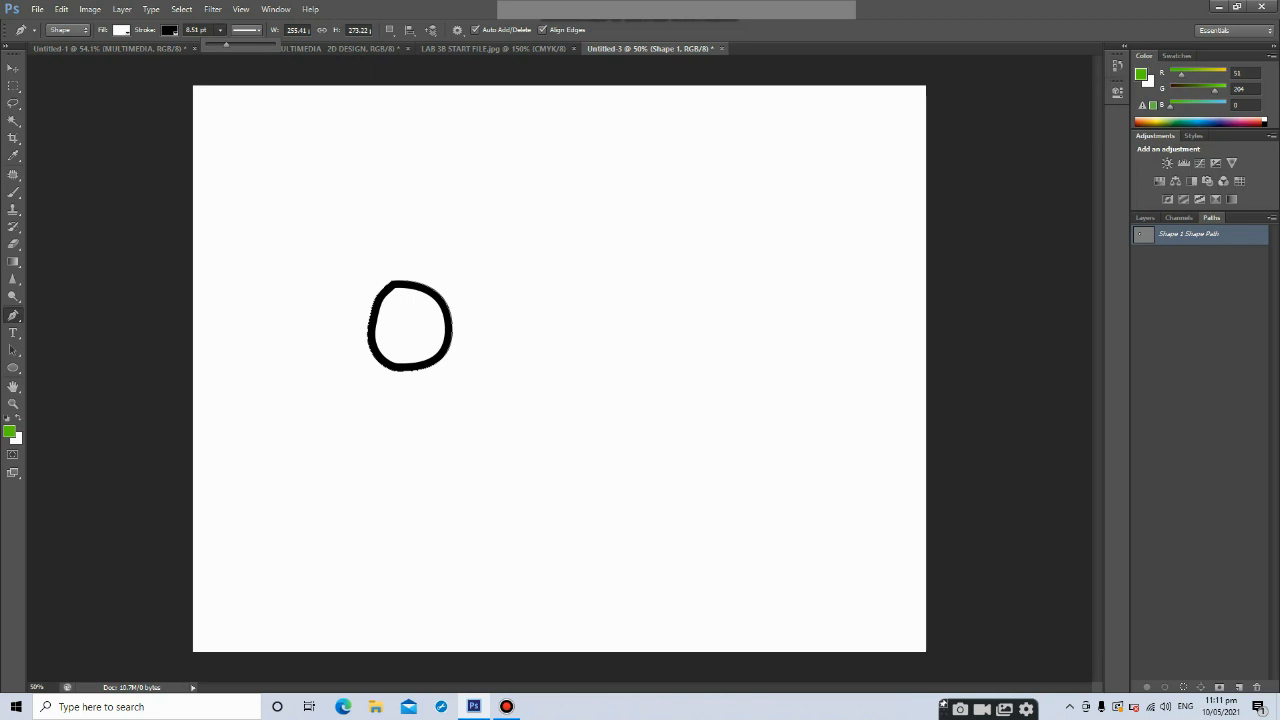
Add a new layer and draw a small green Pen Tool shape to the right of the circle
{"action": "left_click", "coordinate": [1145, 217]}
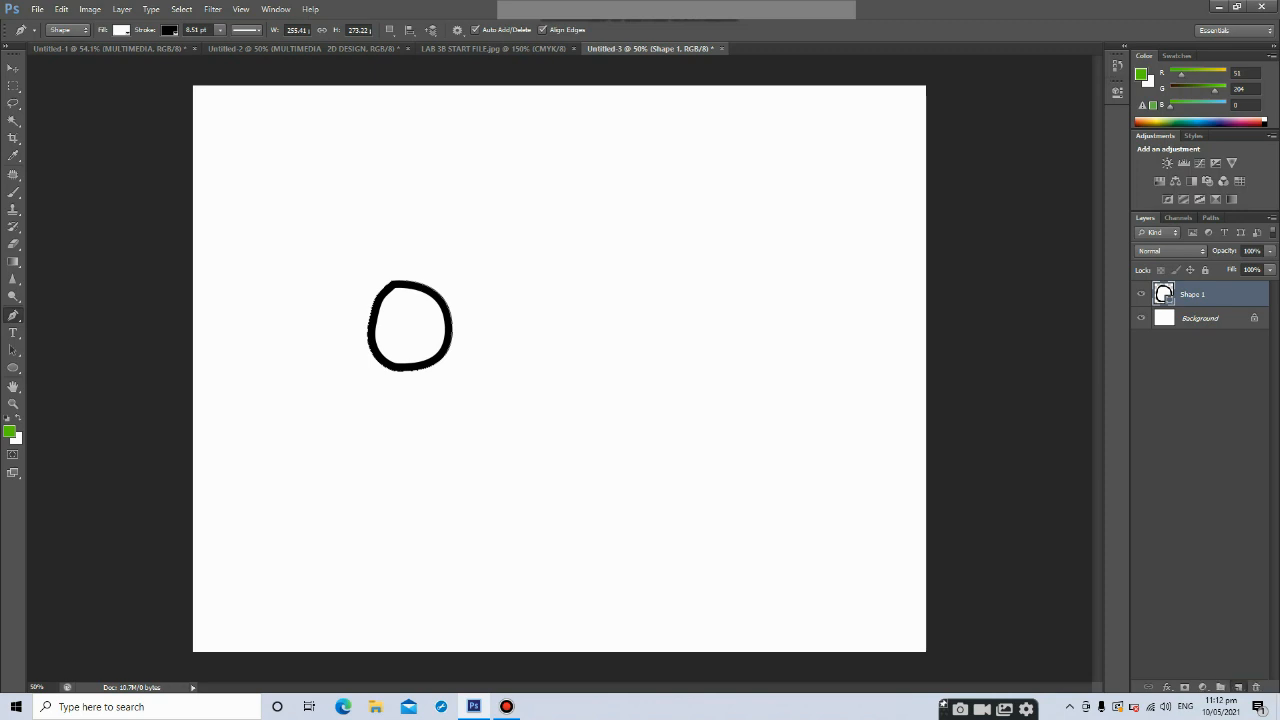
{"action": "left_click", "coordinate": [1238, 687]}
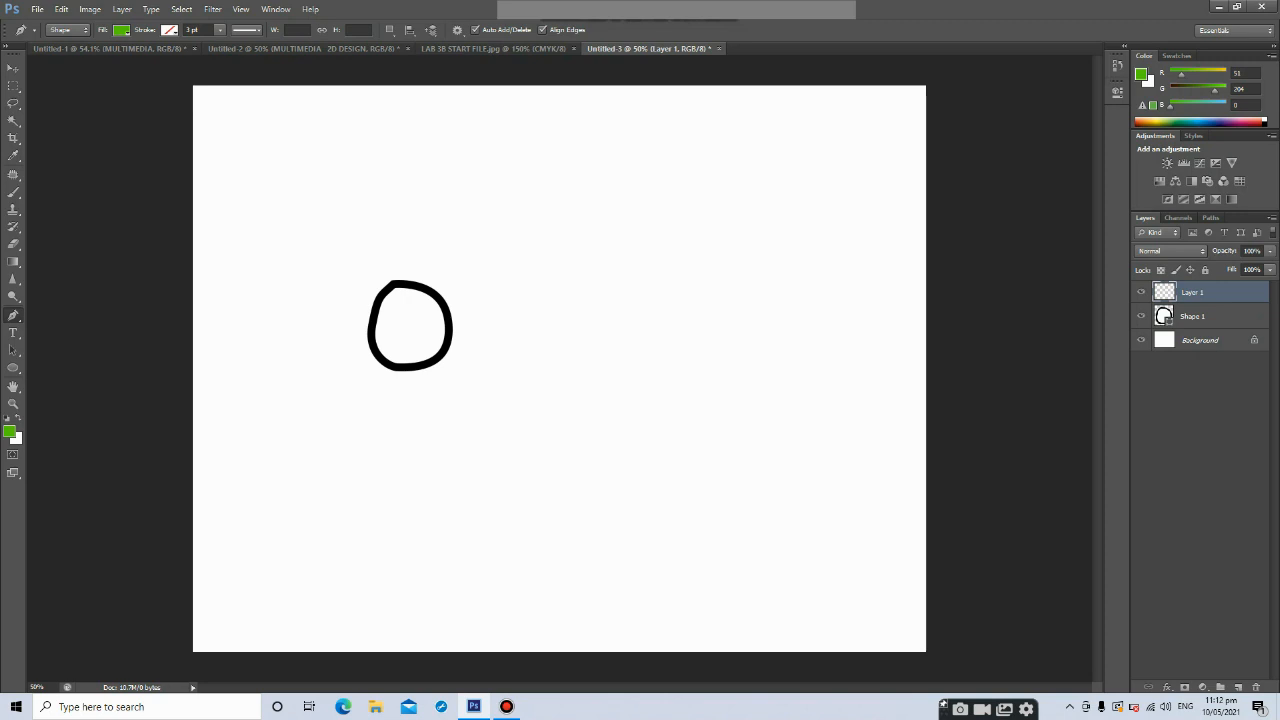
{"action": "mouse_move", "coordinate": [532, 272]}
{"action": "left_mouse_down"}
{"action": "mouse_move", "coordinate": [553, 293]}
{"action": "mouse_move", "coordinate": [558, 272]}
{"action": "mouse_move", "coordinate": [543, 303]}
{"action": "mouse_move", "coordinate": [525, 283]}
{"action": "mouse_move", "coordinate": [550, 257]}
{"action": "left_mouse_up"}
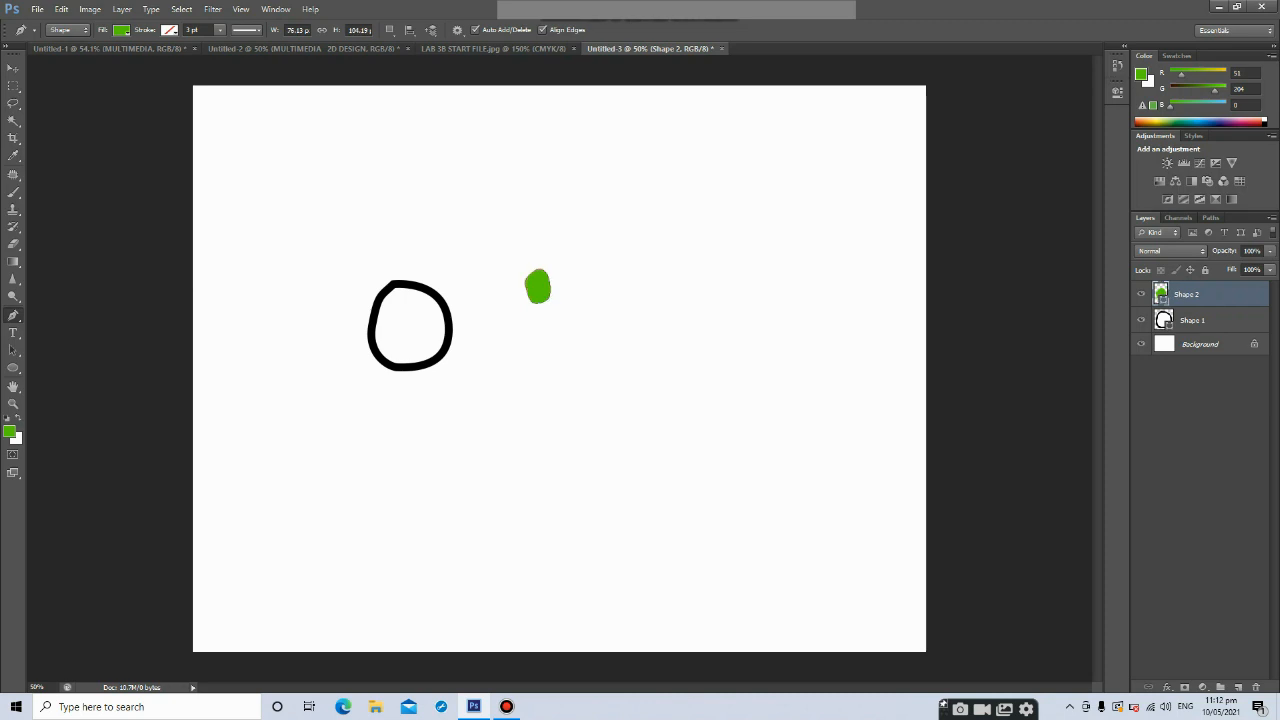
Add anchor points to the small green shape with the Add Anchor Point Tool and drag their handles to round it into an oval
{"action": "right_click", "coordinate": [13, 315]}
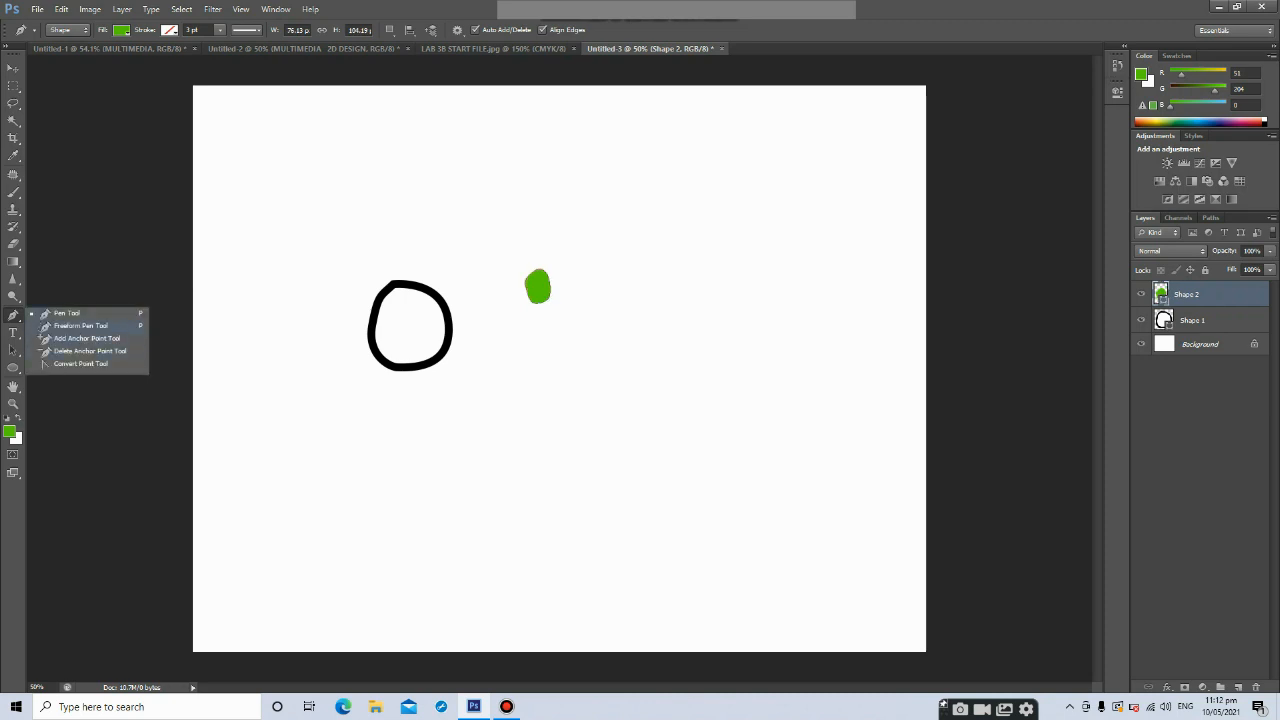
{"action": "left_click", "coordinate": [87, 338]}
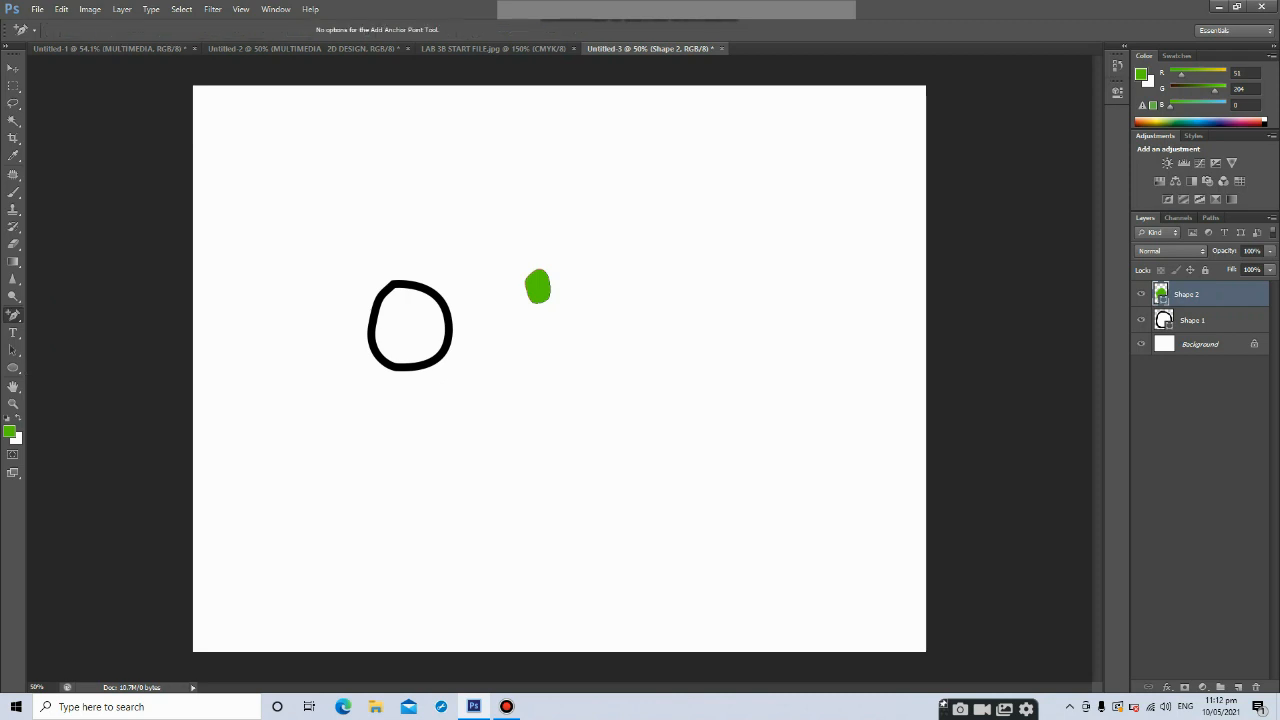
{"action": "key", "text": "ctrl+plus"}
{"action": "key", "text": "ctrl+plus"}
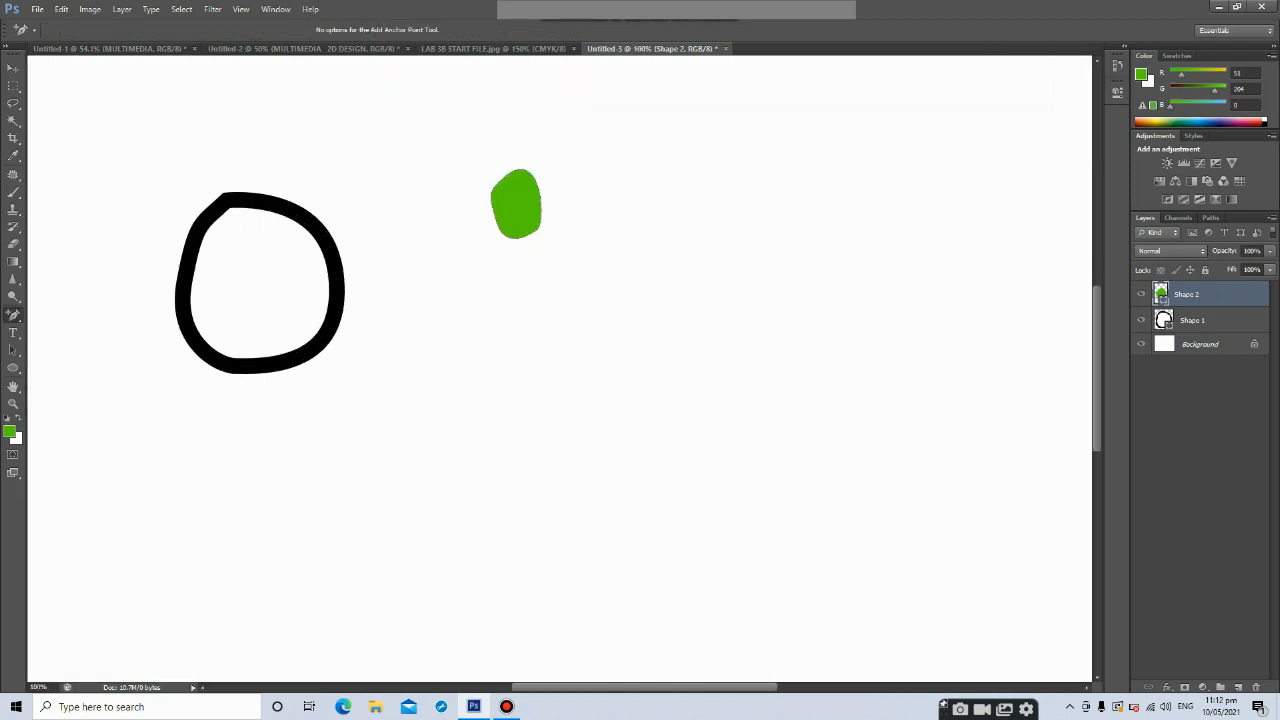
{"action": "left_click", "coordinate": [507, 176]}
{"action": "mouse_move", "coordinate": [542, 150]}
{"action": "left_mouse_down"}
{"action": "mouse_move", "coordinate": [524, 168]}
{"action": "mouse_move", "coordinate": [550, 171]}
{"action": "left_mouse_up"}
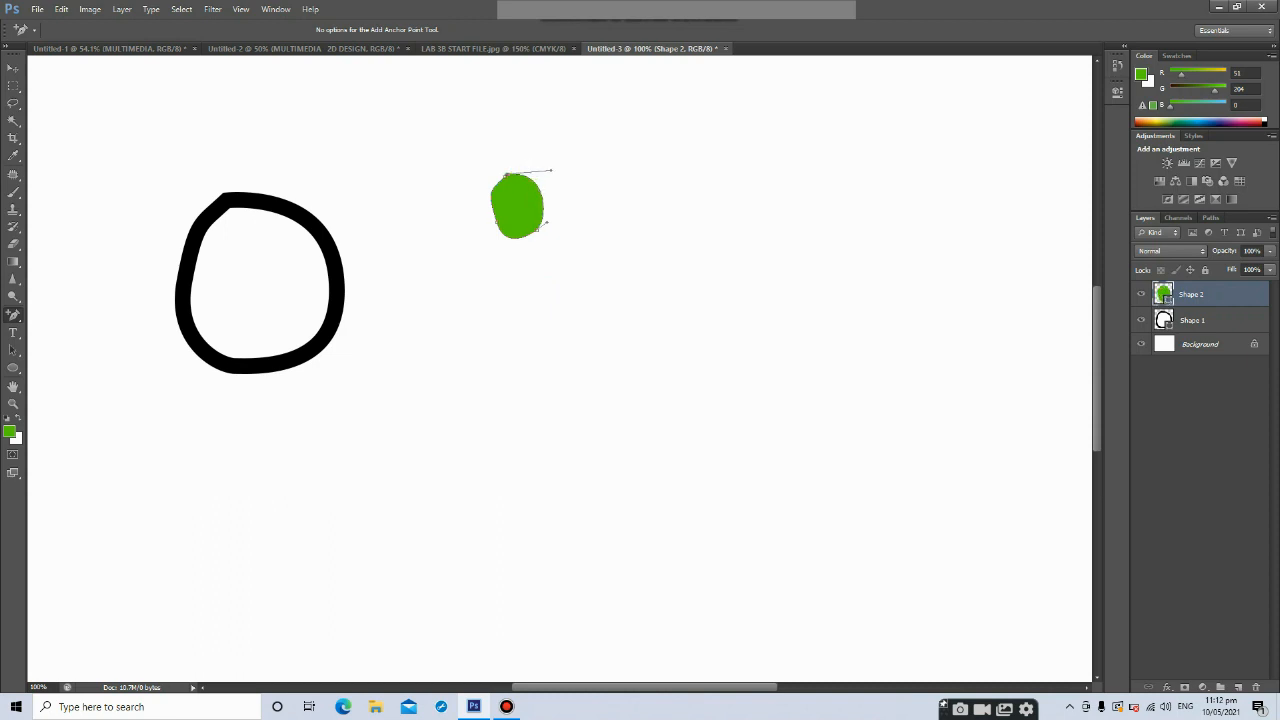
{"action": "left_click", "coordinate": [497, 222]}
{"action": "left_click_drag", "start_coordinate": [484, 193], "coordinate": [494, 217]}
Switch back to the Pen Tool and set the small oval's fill to black
{"action": "key", "text": "v"}
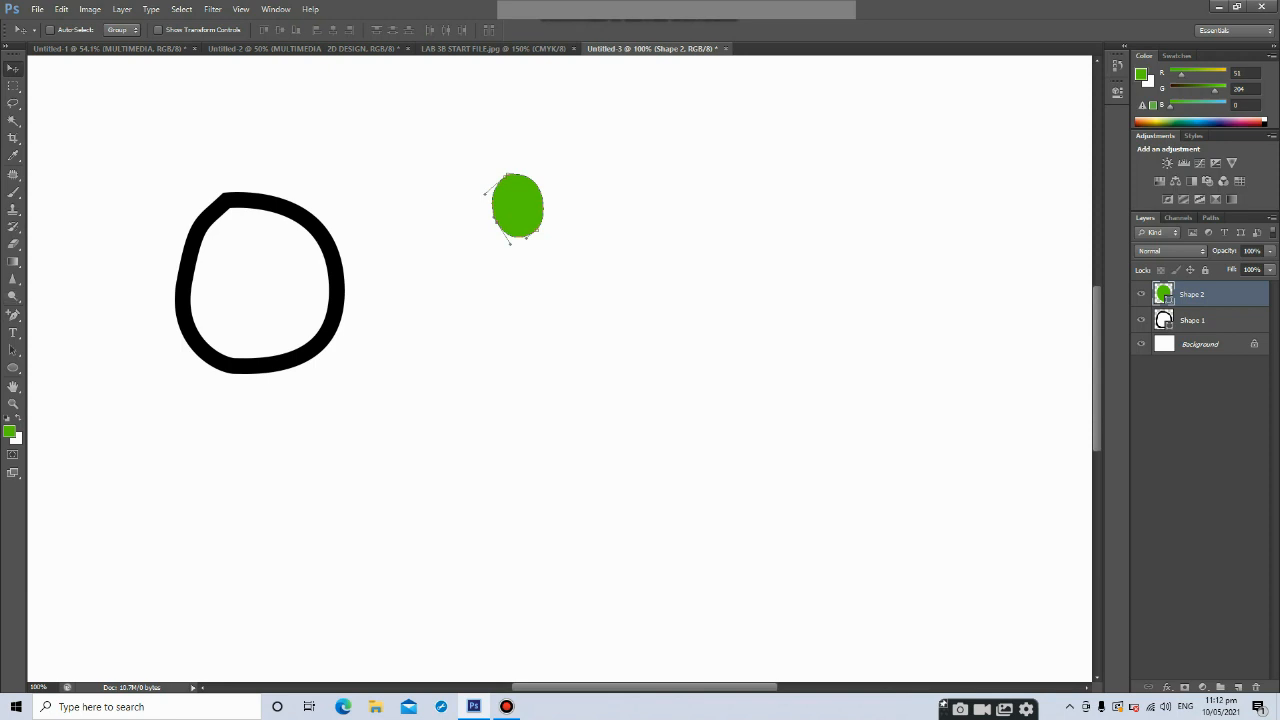
{"action": "left_click", "coordinate": [13, 314]}
{"action": "right_click", "coordinate": [13, 314]}
{"action": "left_click", "coordinate": [60, 313]}
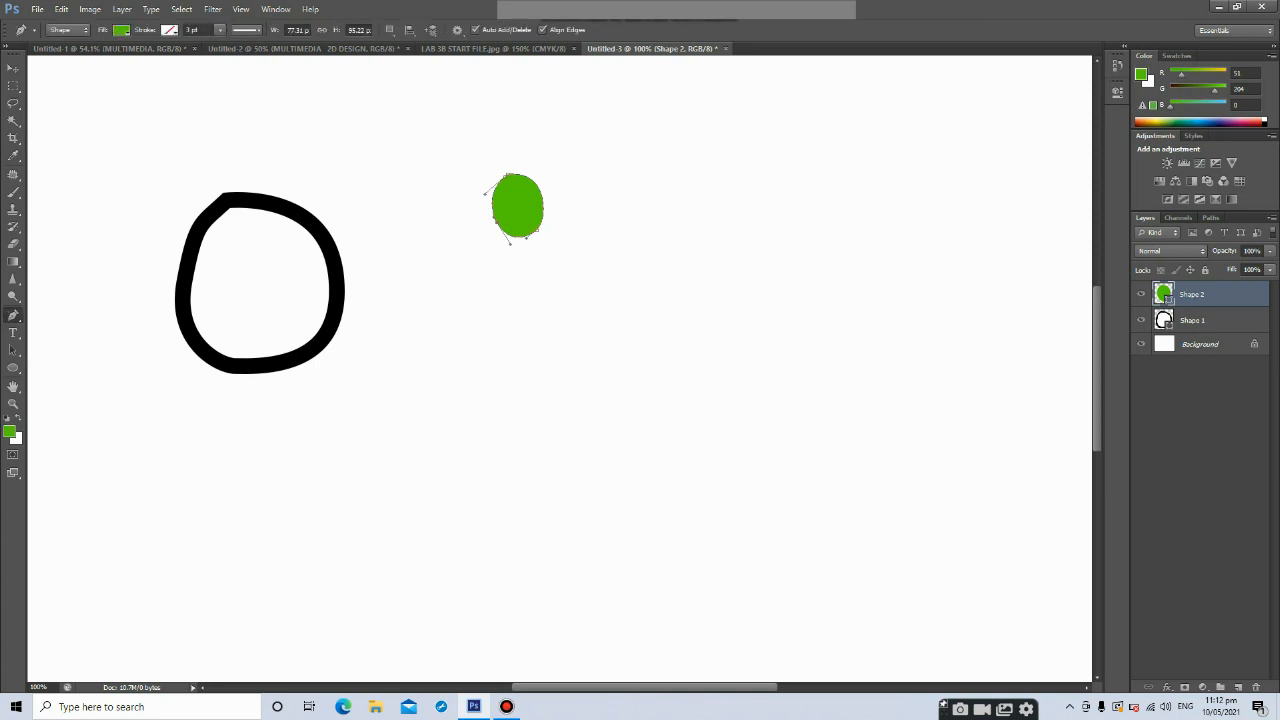
{"action": "left_click", "coordinate": [121, 30]}
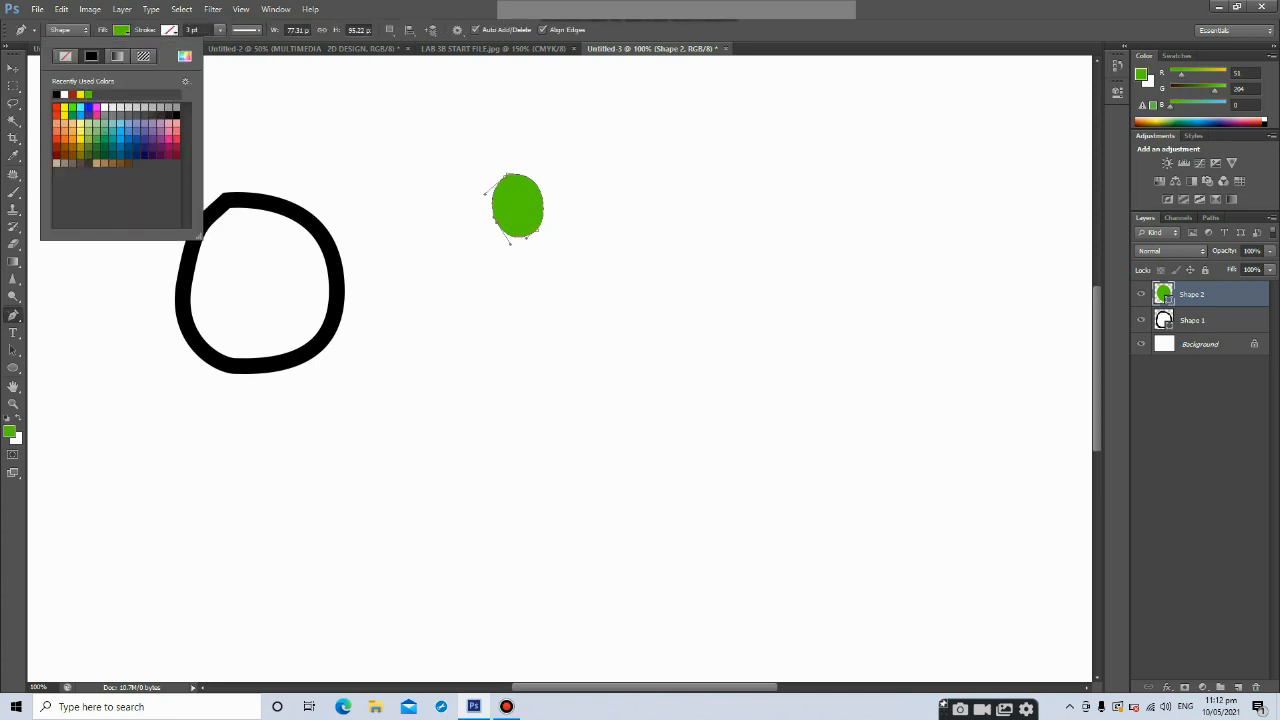
{"action": "left_click", "coordinate": [57, 95]}
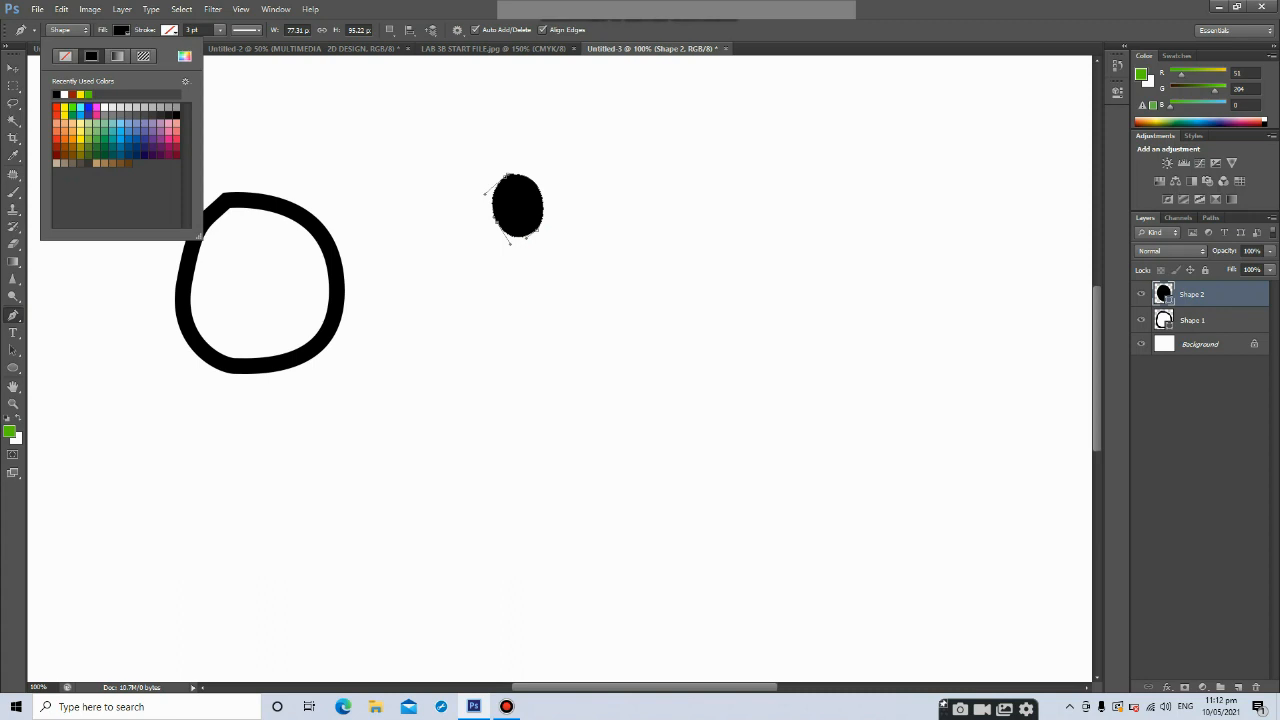
Move the black oval inside the outlined circle to form the eye's pupil
{"action": "left_click", "coordinate": [13, 68]}
{"action": "left_click_drag", "start_coordinate": [526, 170], "coordinate": [249, 242]}
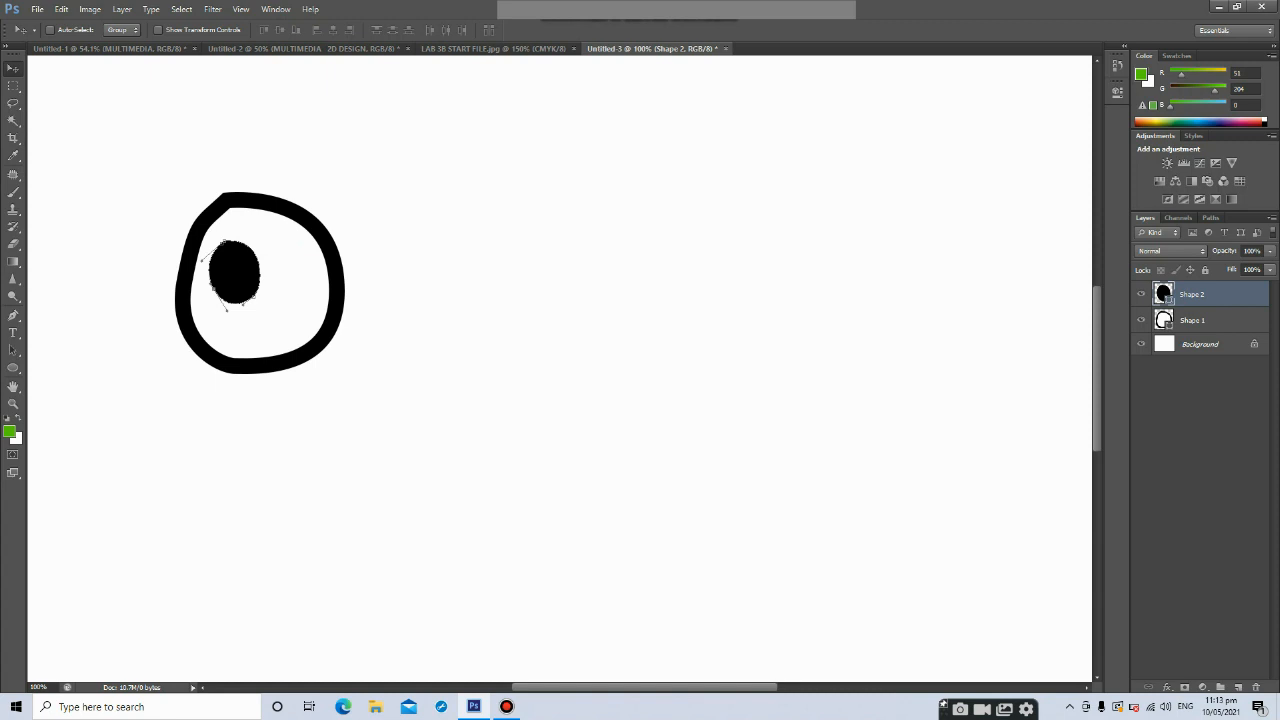
Add a new layer and begin a small Pen shape along the pupil's left edge
{"action": "left_click", "coordinate": [13, 86]}
{"action": "left_click", "coordinate": [13, 69]}
{"action": "left_click", "coordinate": [1238, 687]}
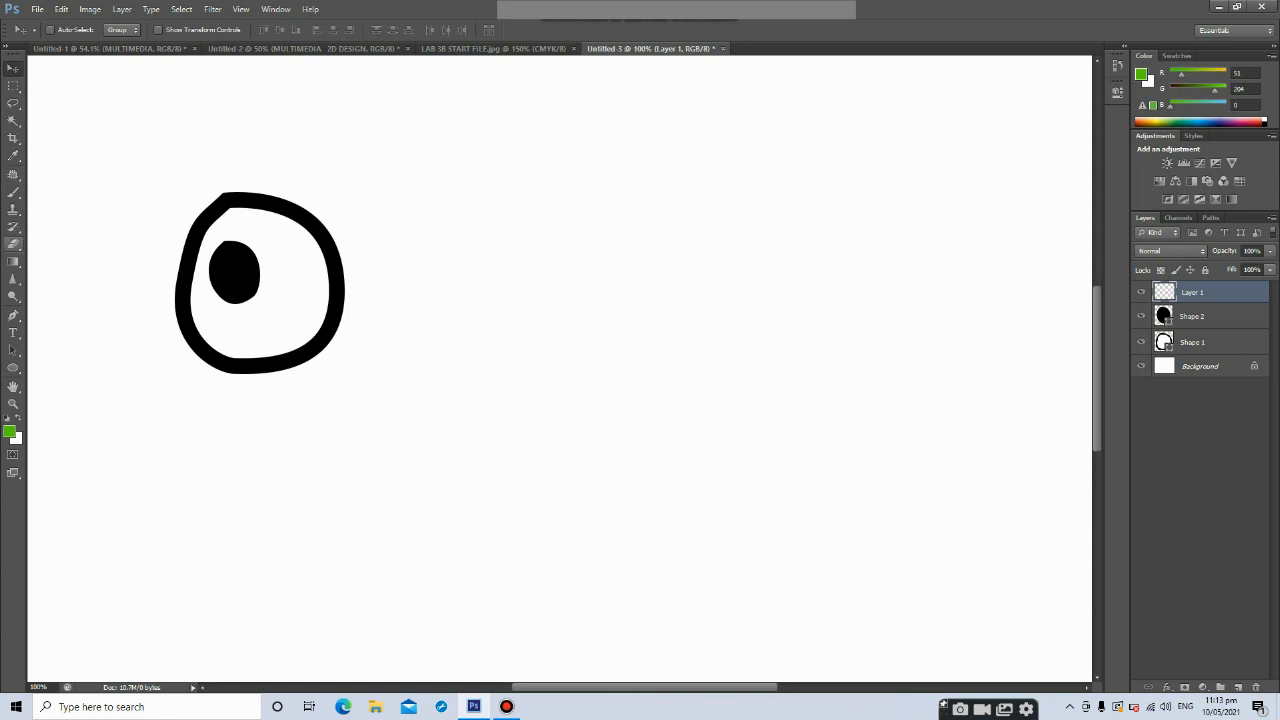
{"action": "left_click", "coordinate": [13, 314]}
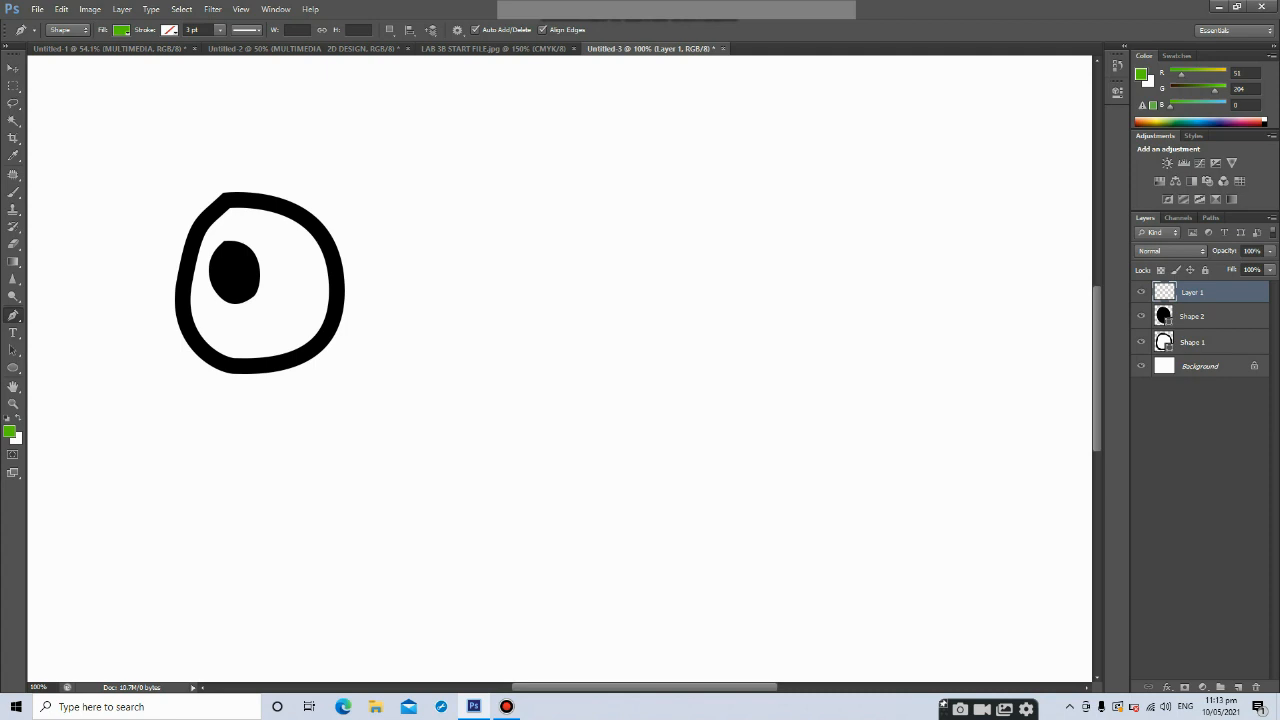
{"action": "left_click", "coordinate": [220, 259]}
{"action": "left_click_drag", "start_coordinate": [222, 284], "coordinate": [235, 296]}
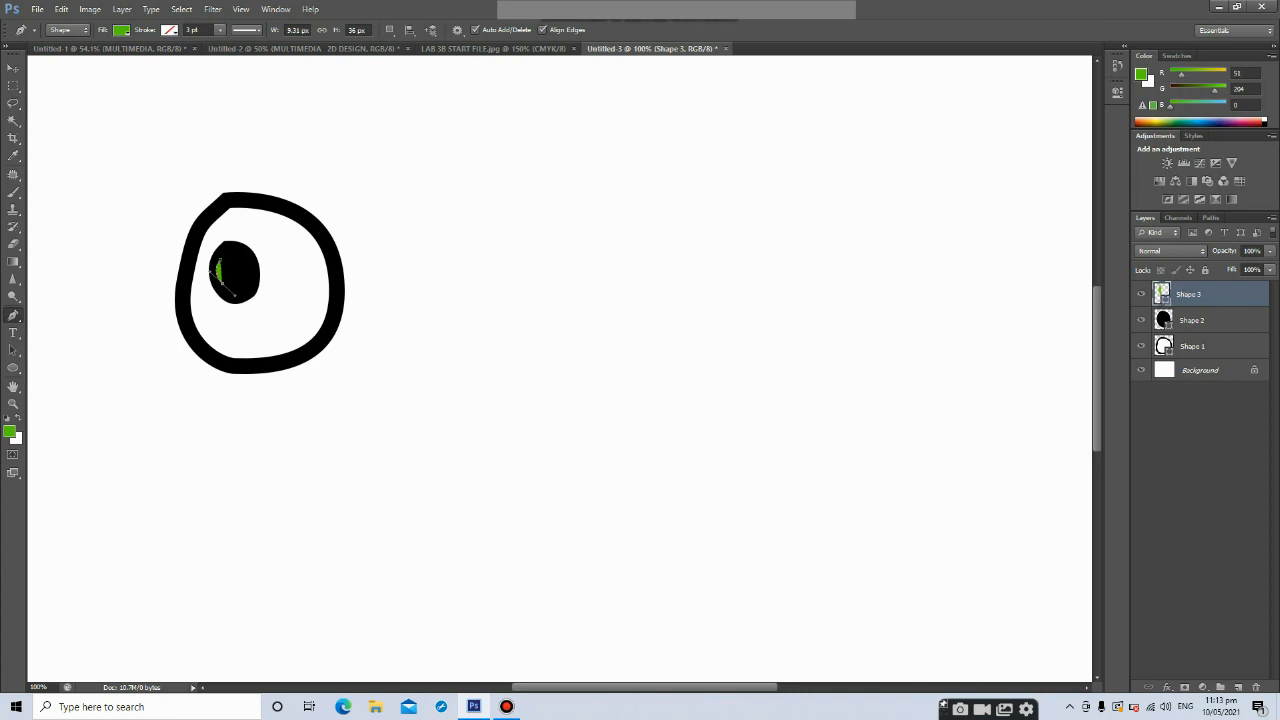
Close the thin crescent highlight shape on the pupil's left edge with curved segments
{"action": "key", "text": "ctrl+plus"}
{"action": "key", "text": "ctrl+plus"}
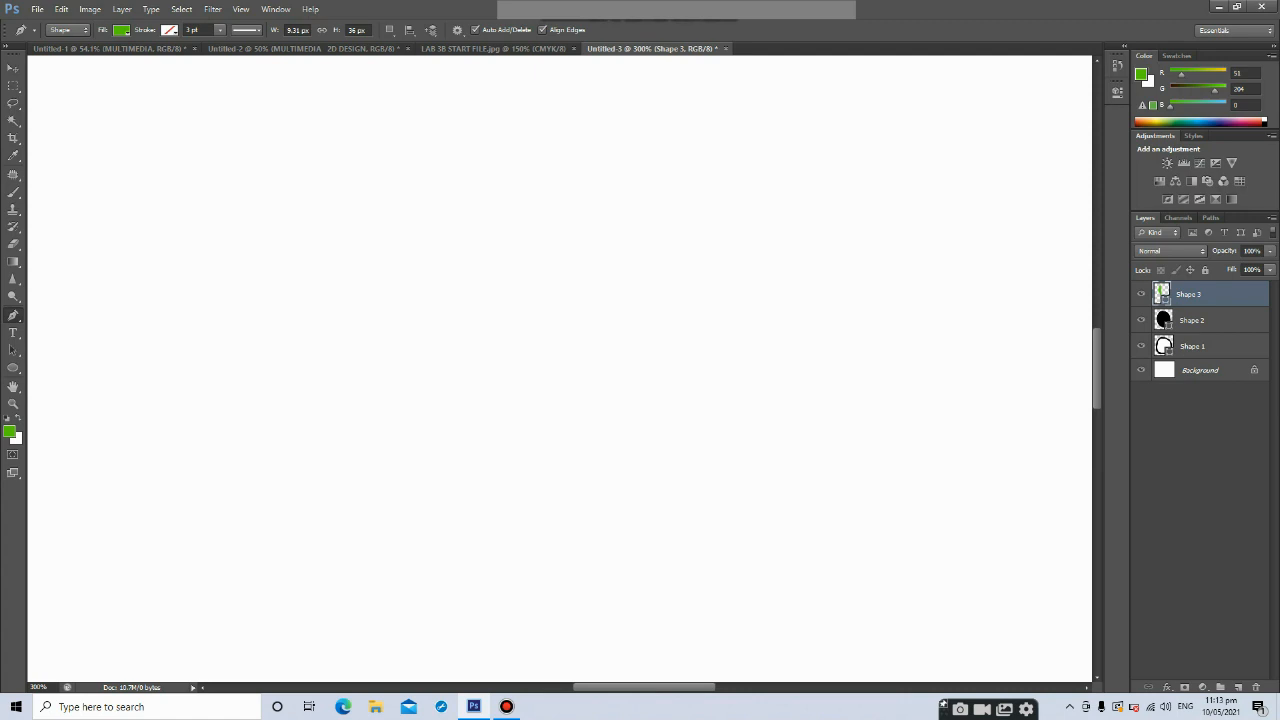
{"action": "left_click_drag", "start_coordinate": [644, 687], "coordinate": [532, 687]}
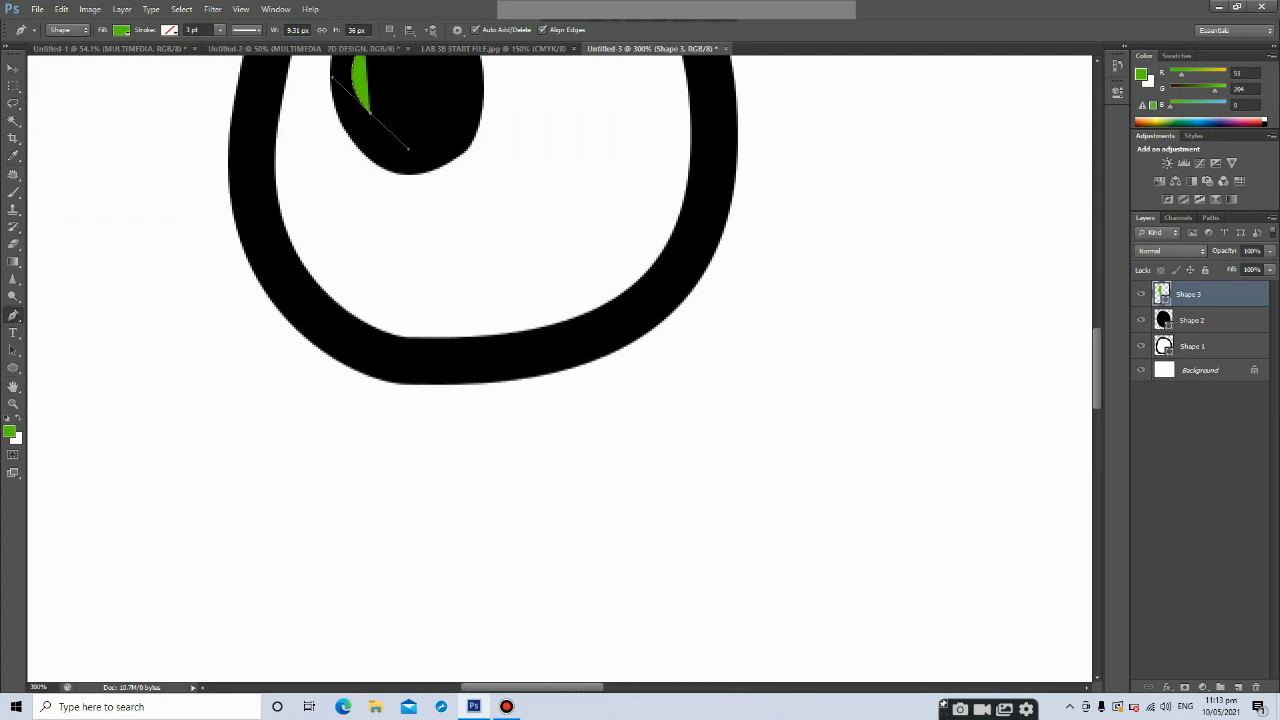
{"action": "scroll", "coordinate": [560, 360], "scroll_direction": "up", "scroll_amount": 5}
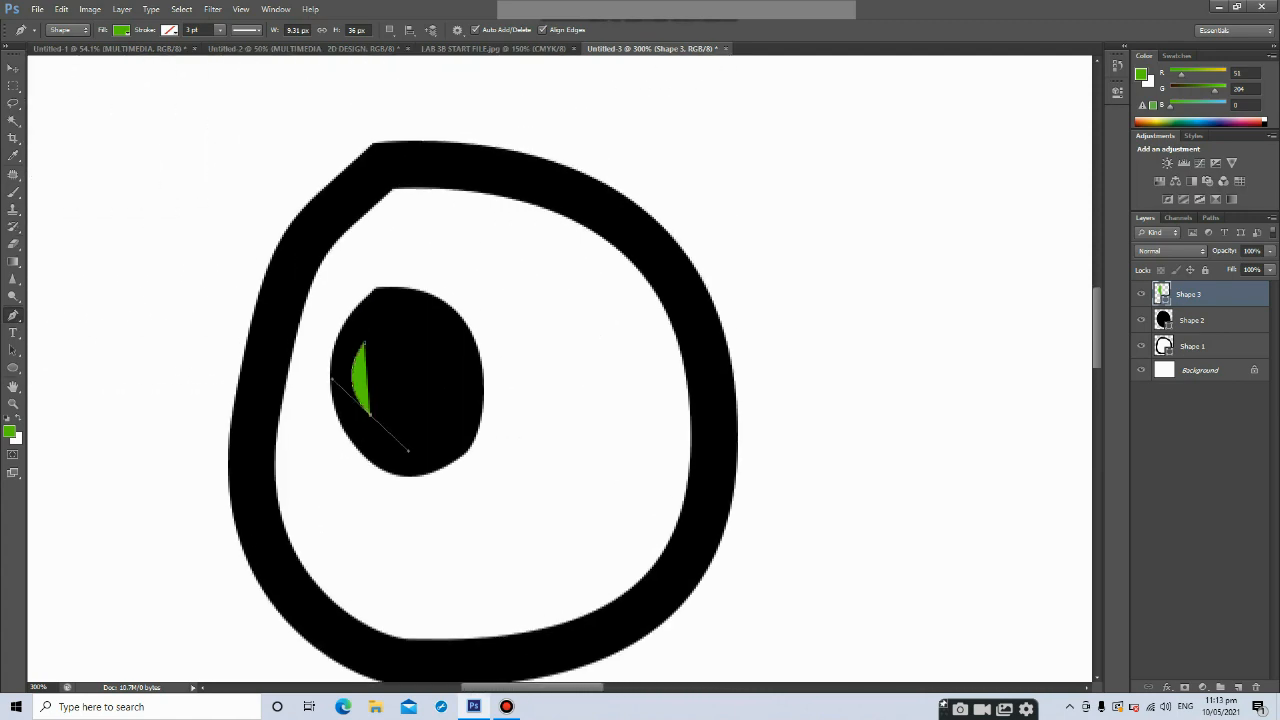
{"action": "mouse_move", "coordinate": [364, 343]}
{"action": "left_mouse_down"}
{"action": "mouse_move", "coordinate": [383, 320]}
{"action": "mouse_move", "coordinate": [364, 342]}
{"action": "left_mouse_up"}
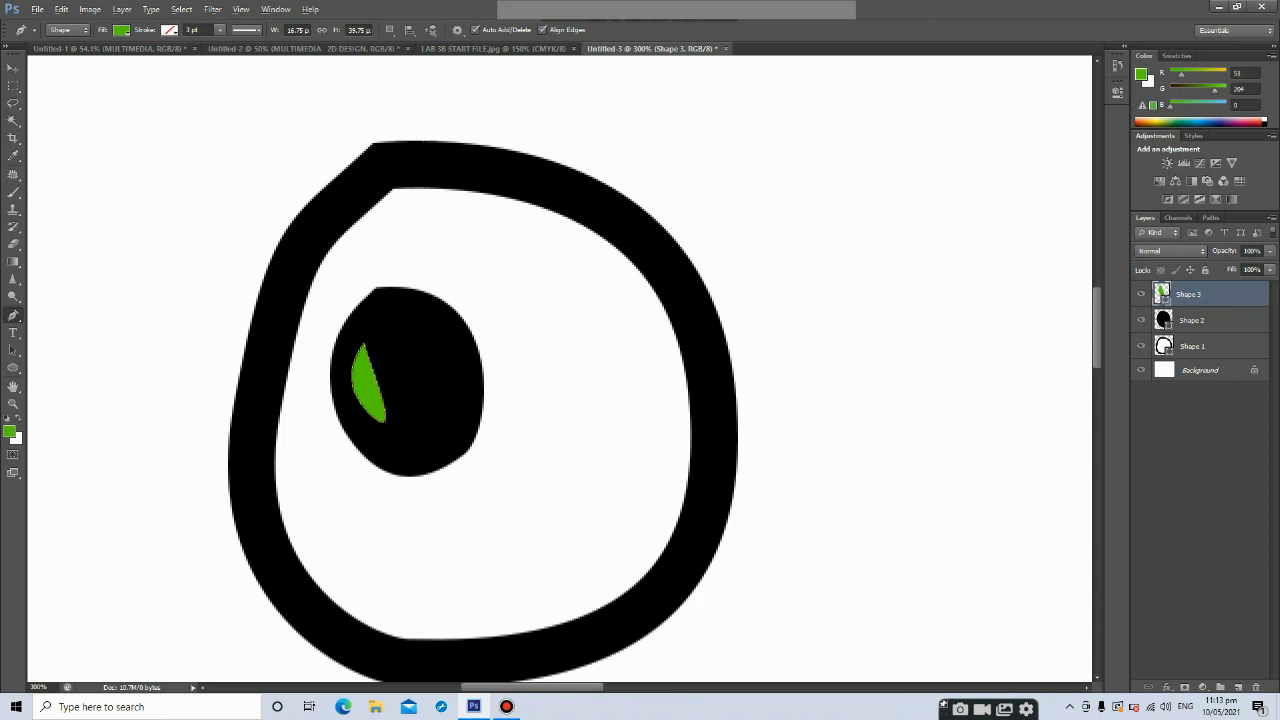
{"action": "left_click_drag", "start_coordinate": [370, 414], "coordinate": [408, 451]}
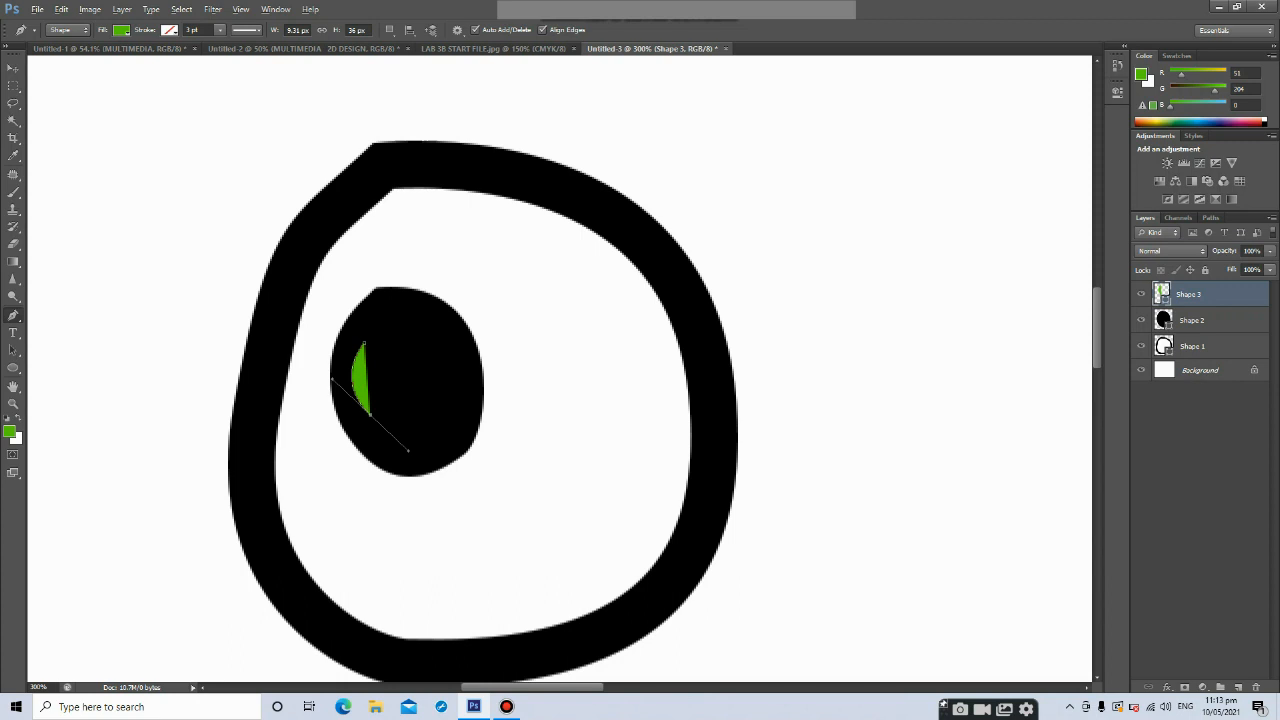
{"action": "left_click", "coordinate": [370, 415], "text": "alt"}
{"action": "left_click_drag", "start_coordinate": [364, 343], "coordinate": [378, 312]}
Set the highlight shape's fill to white
{"action": "left_click", "coordinate": [121, 29]}
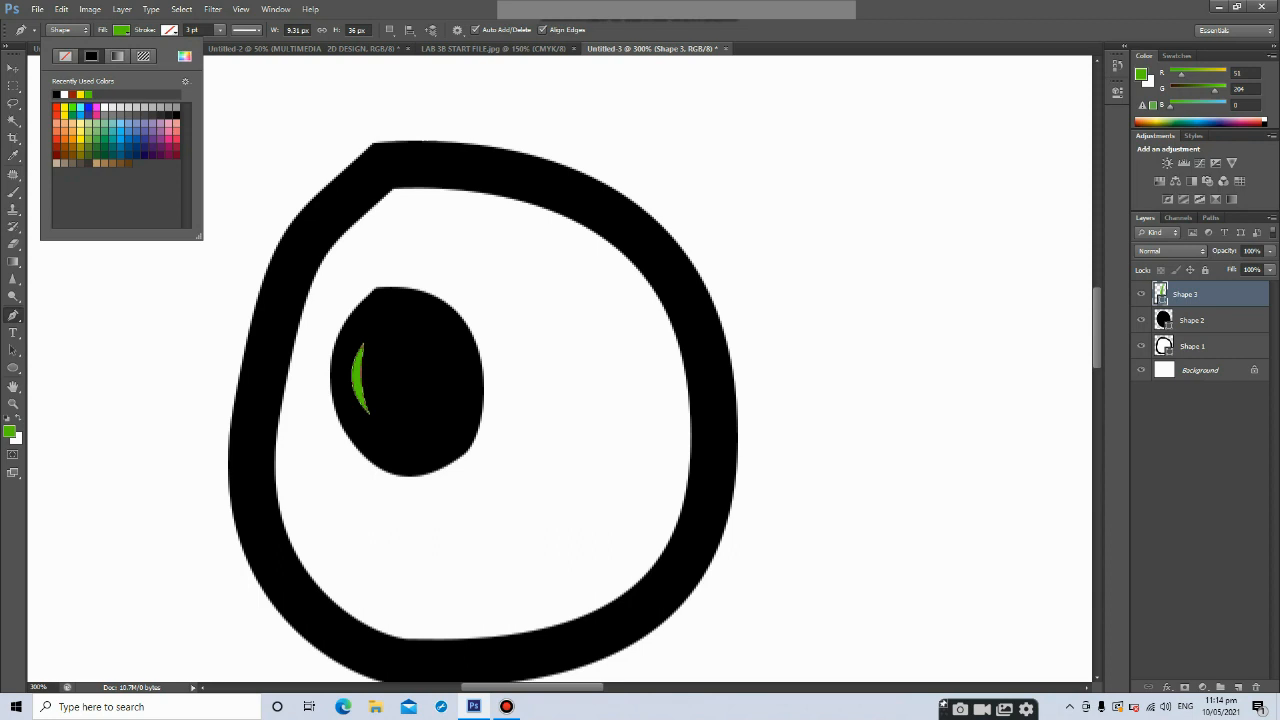
{"action": "left_click", "coordinate": [64, 94]}
{"action": "left_click", "coordinate": [13, 68]}
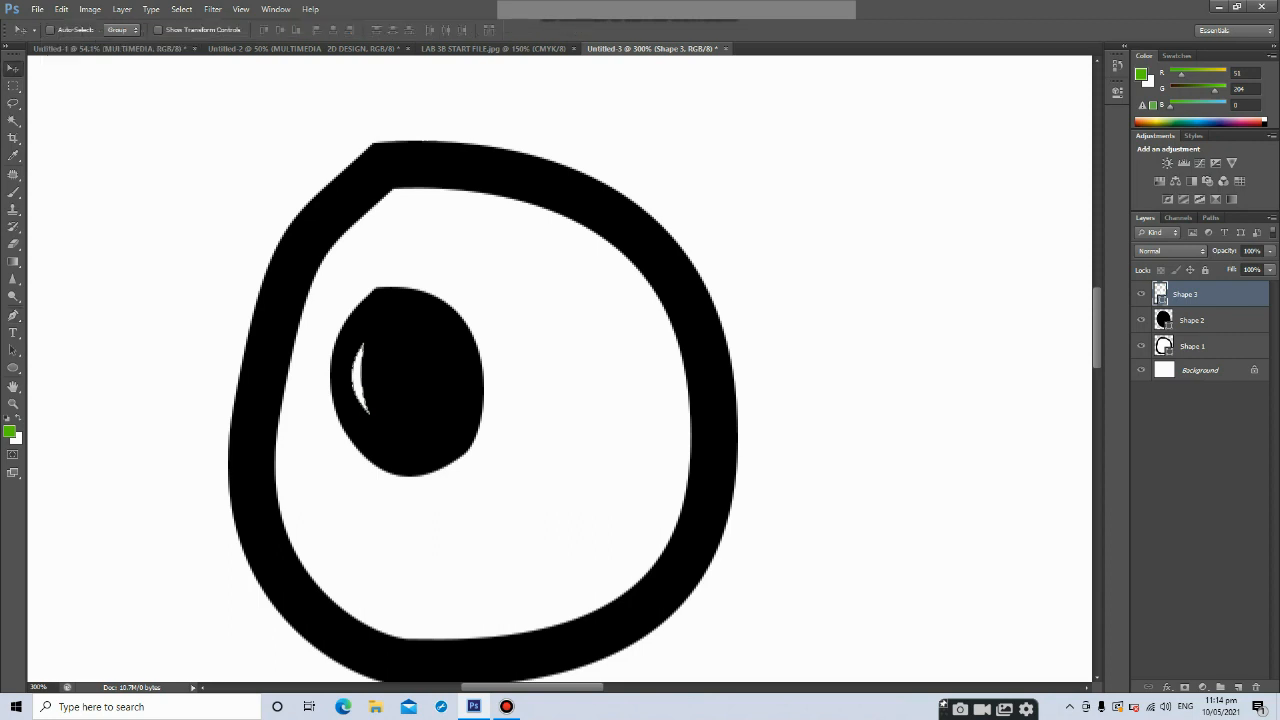
Select all layers and move the whole eye up and to the left
{"action": "key", "text": "ctrl+minus"}
{"action": "key", "text": "ctrl+minus"}
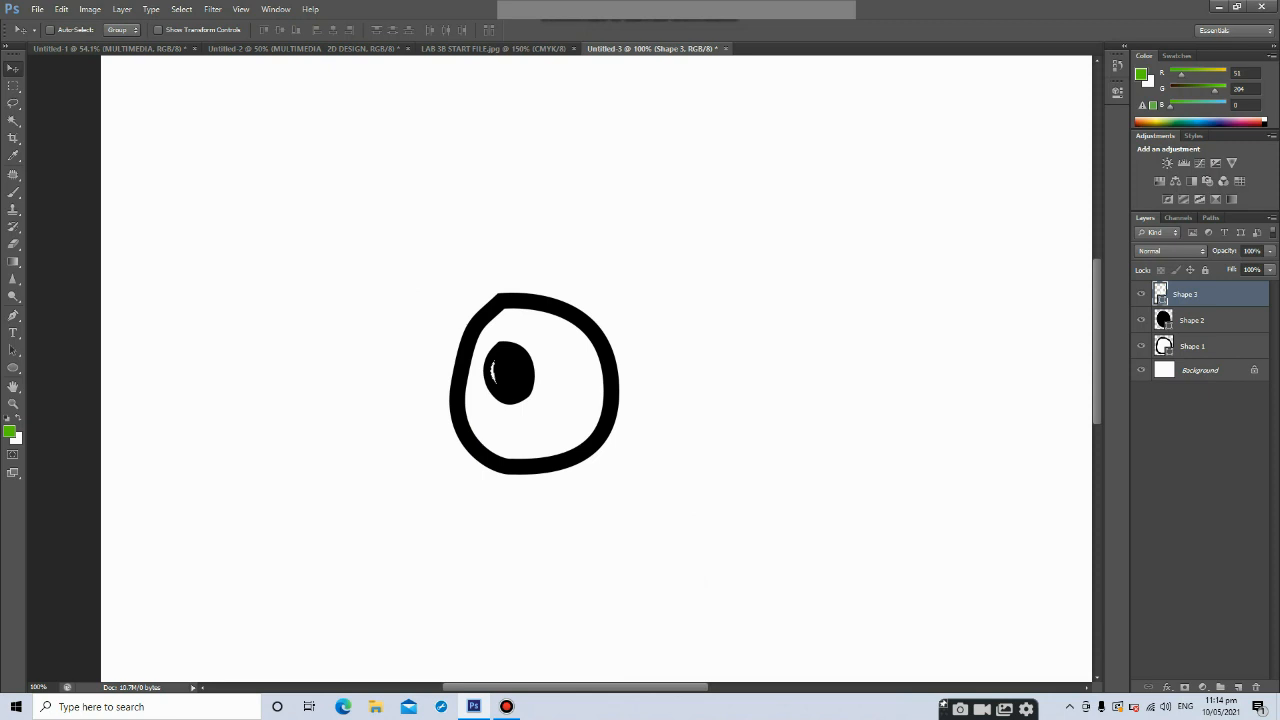
{"action": "left_click_drag", "start_coordinate": [350, 175], "coordinate": [389, 220]}
{"action": "key", "text": "ctrl+z"}
{"action": "key", "text": "ctrl+alt+a"}
{"action": "left_click_drag", "start_coordinate": [534, 372], "coordinate": [448, 305]}
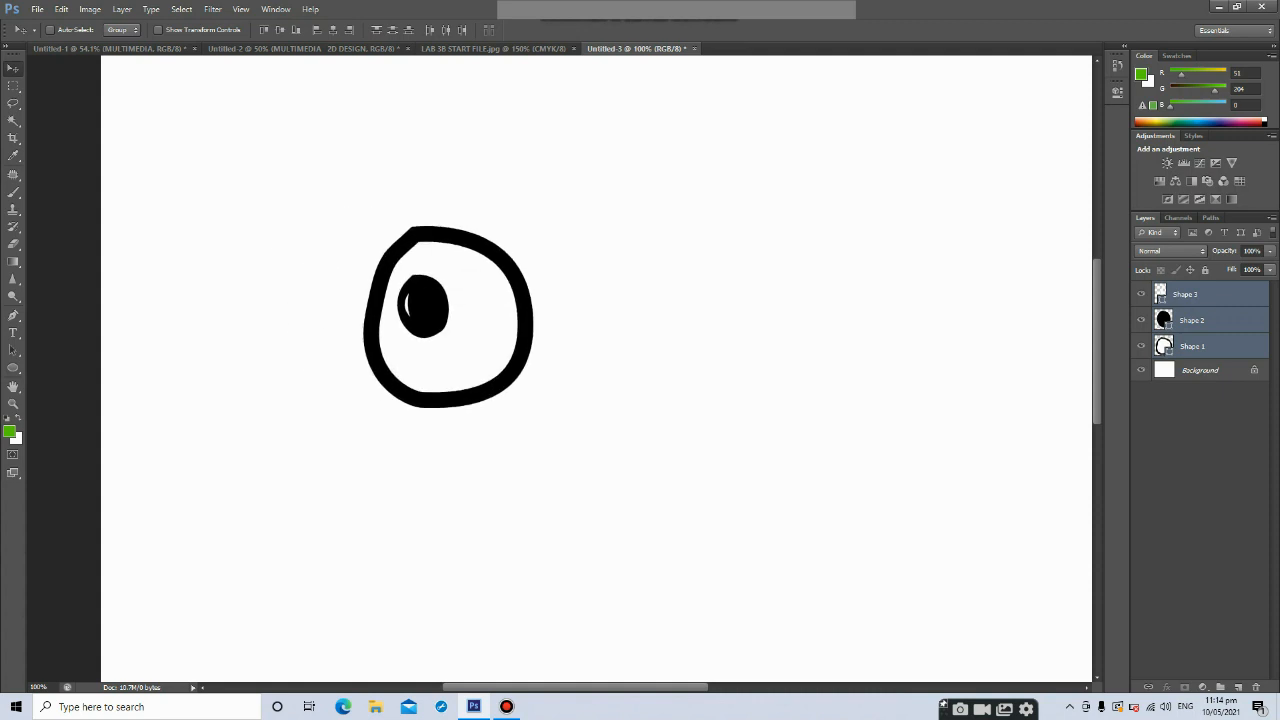
Duplicate the eye layers and move the copy to the right to form a second eye
{"action": "key", "text": "ctrl+j"}
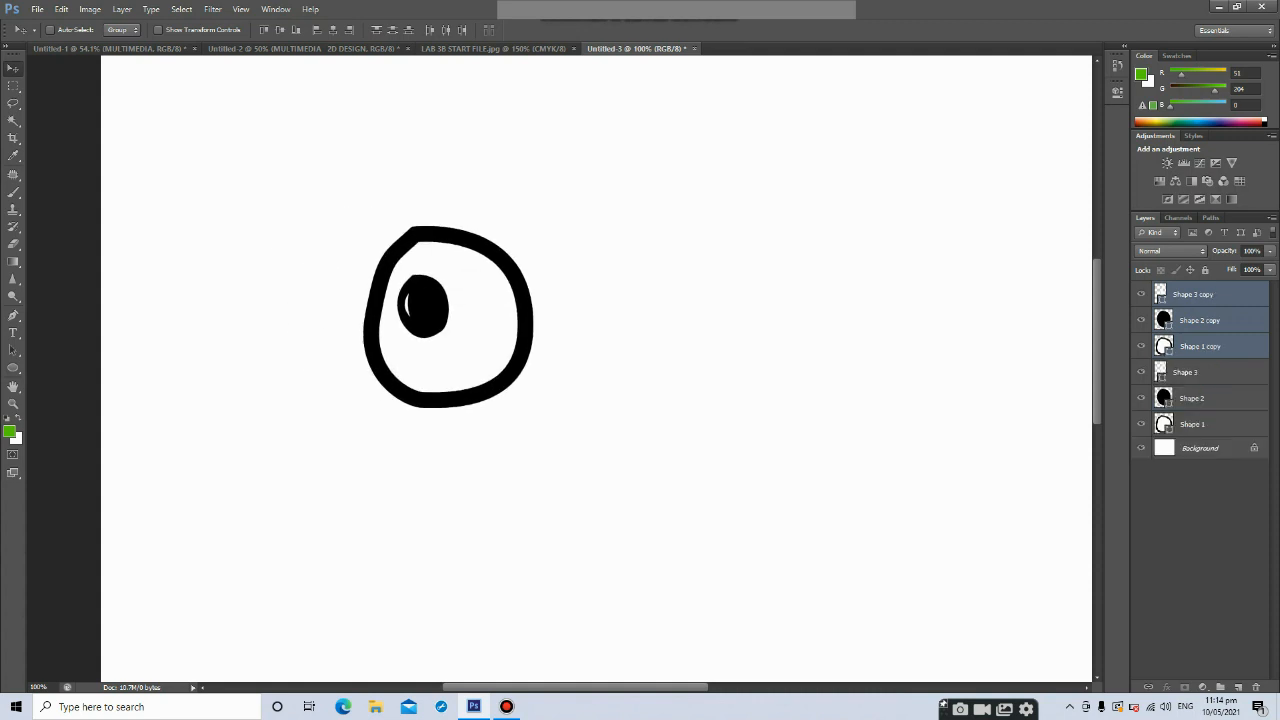
{"action": "left_click_drag", "start_coordinate": [434, 280], "coordinate": [526, 279]}
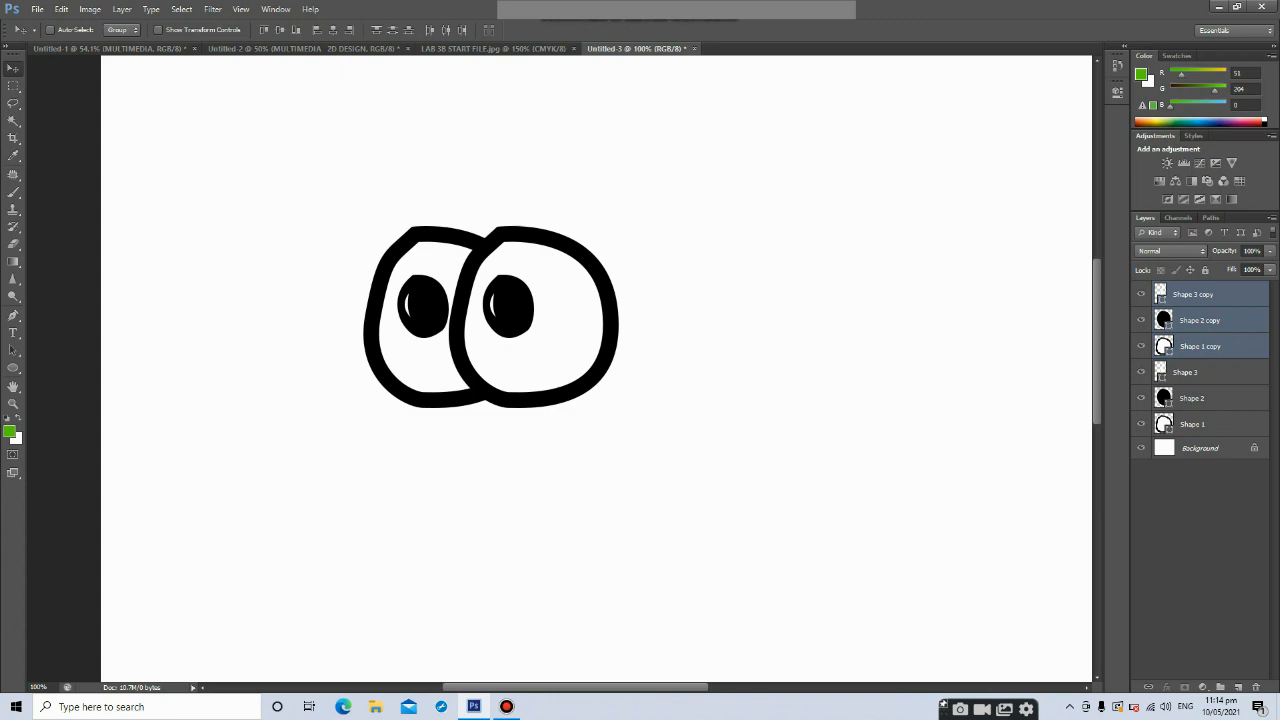
{"action": "scroll", "coordinate": [596, 368], "scroll_direction": "up", "scroll_amount": 2}
{"action": "scroll", "coordinate": [596, 368], "scroll_direction": "down", "scroll_amount": 3}
{"action": "scroll", "coordinate": [596, 368], "scroll_direction": "up", "scroll_amount": 5}
{"action": "scroll", "coordinate": [596, 368], "scroll_direction": "down", "scroll_amount": 5}
{"action": "scroll", "coordinate": [596, 368], "scroll_direction": "up", "scroll_amount": 3}
{"action": "scroll", "coordinate": [490, 330], "scroll_direction": "up", "scroll_amount": 2}
{"action": "scroll", "coordinate": [490, 330], "scroll_direction": "down", "scroll_amount": 3}
{"action": "scroll", "coordinate": [490, 330], "scroll_direction": "up", "scroll_amount": 2}
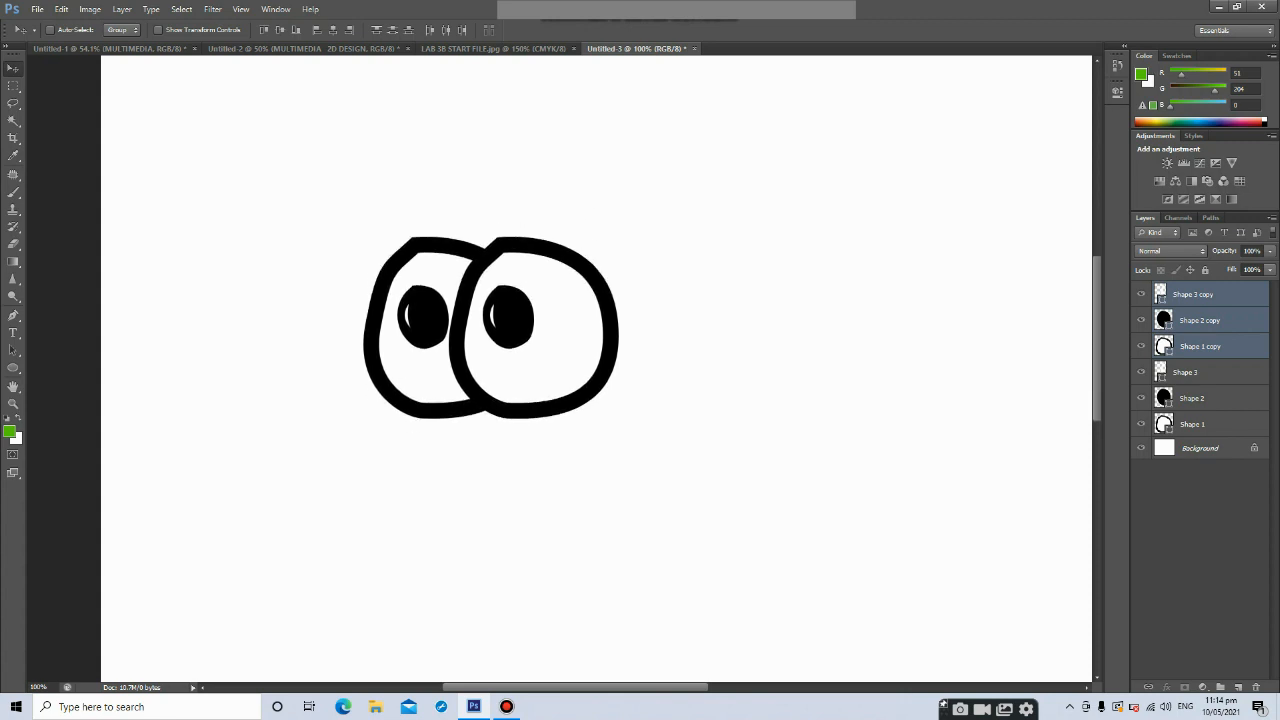
Select the Background layer and add a new empty layer directly above it
{"action": "left_click", "coordinate": [1200, 346]}
{"action": "left_click", "coordinate": [1193, 294]}
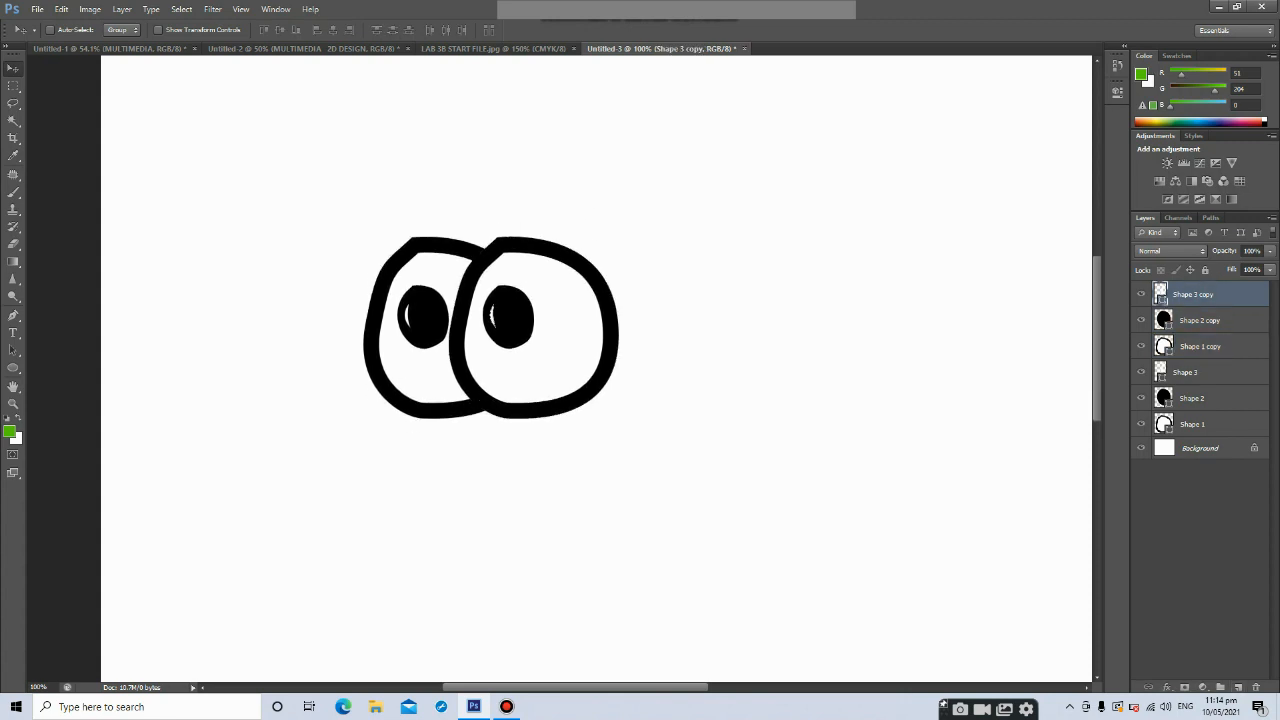
{"action": "left_click", "coordinate": [1193, 424]}
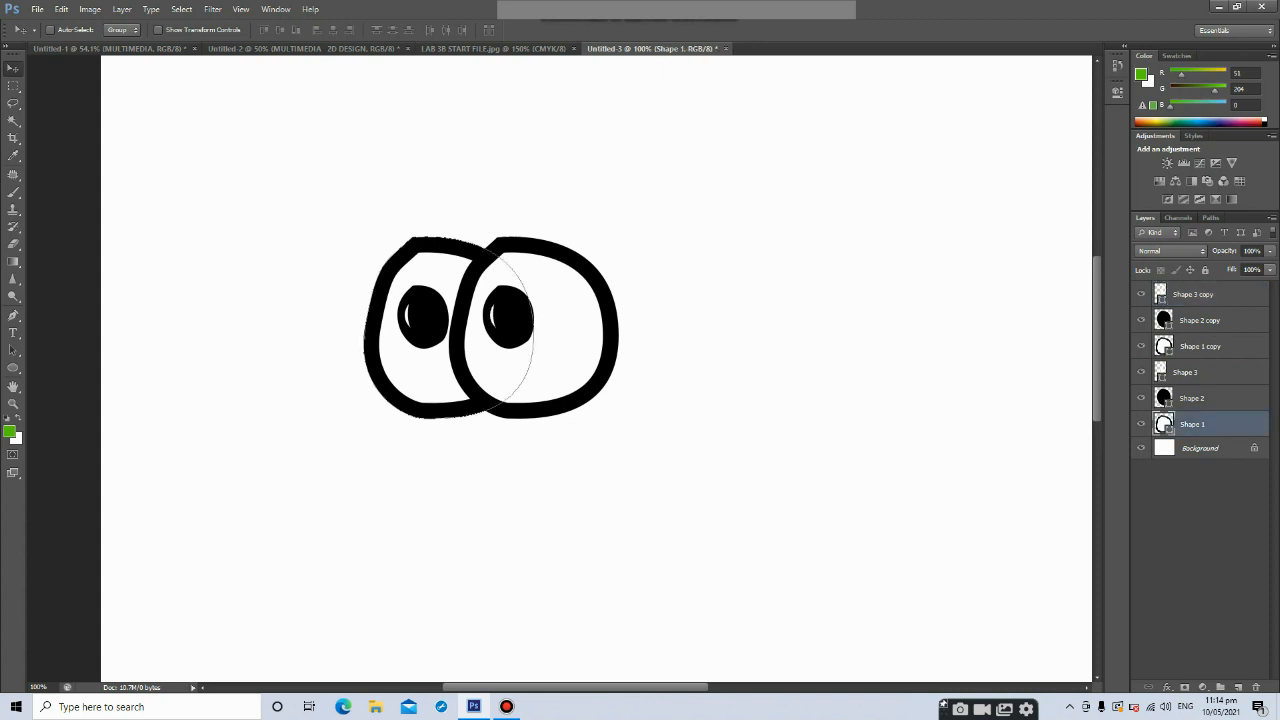
{"action": "left_click", "coordinate": [1200, 448]}
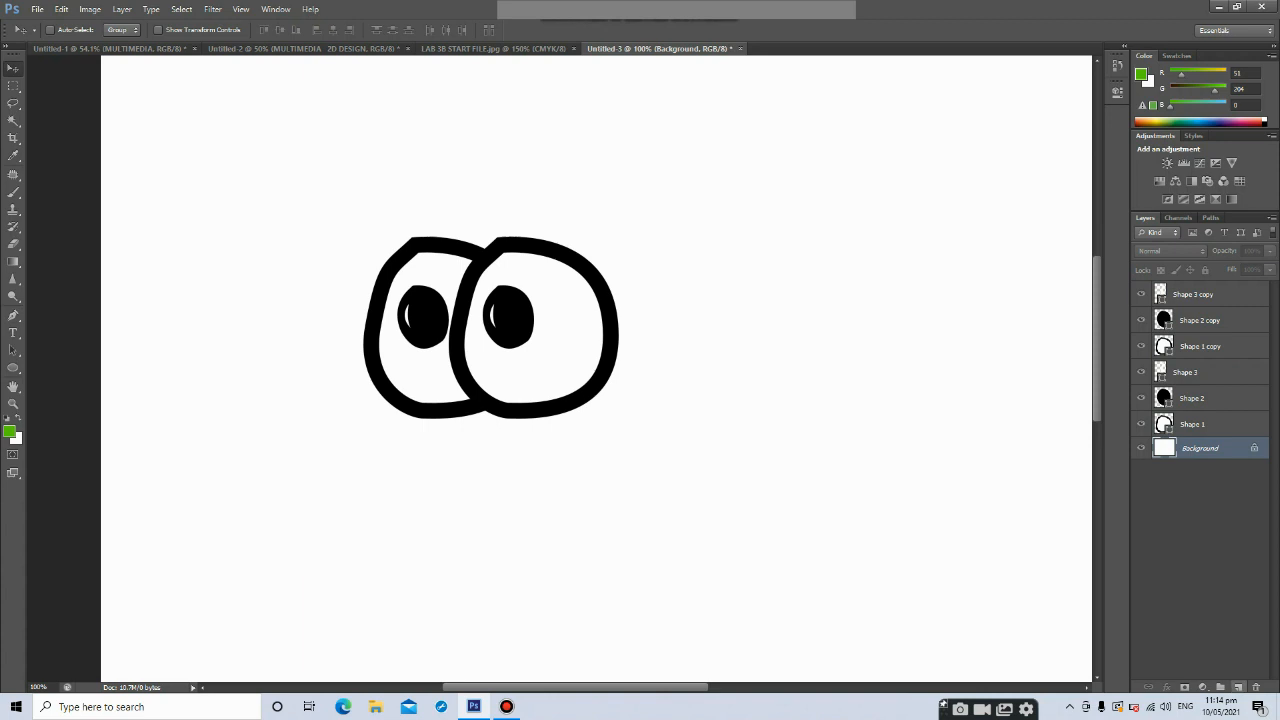
{"action": "left_click", "coordinate": [1238, 687]}
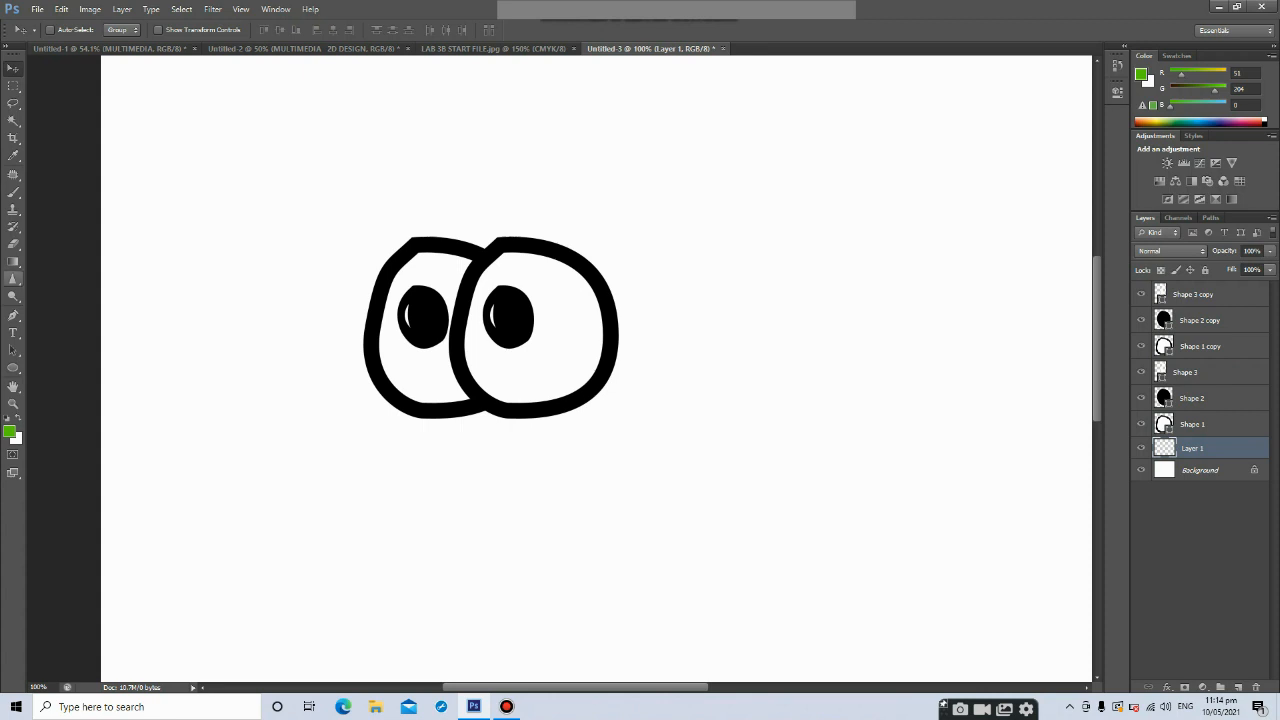
Draw a large green Pen Tool body shape behind both eyes, closing it at the starting point
{"action": "left_click", "coordinate": [13, 315]}
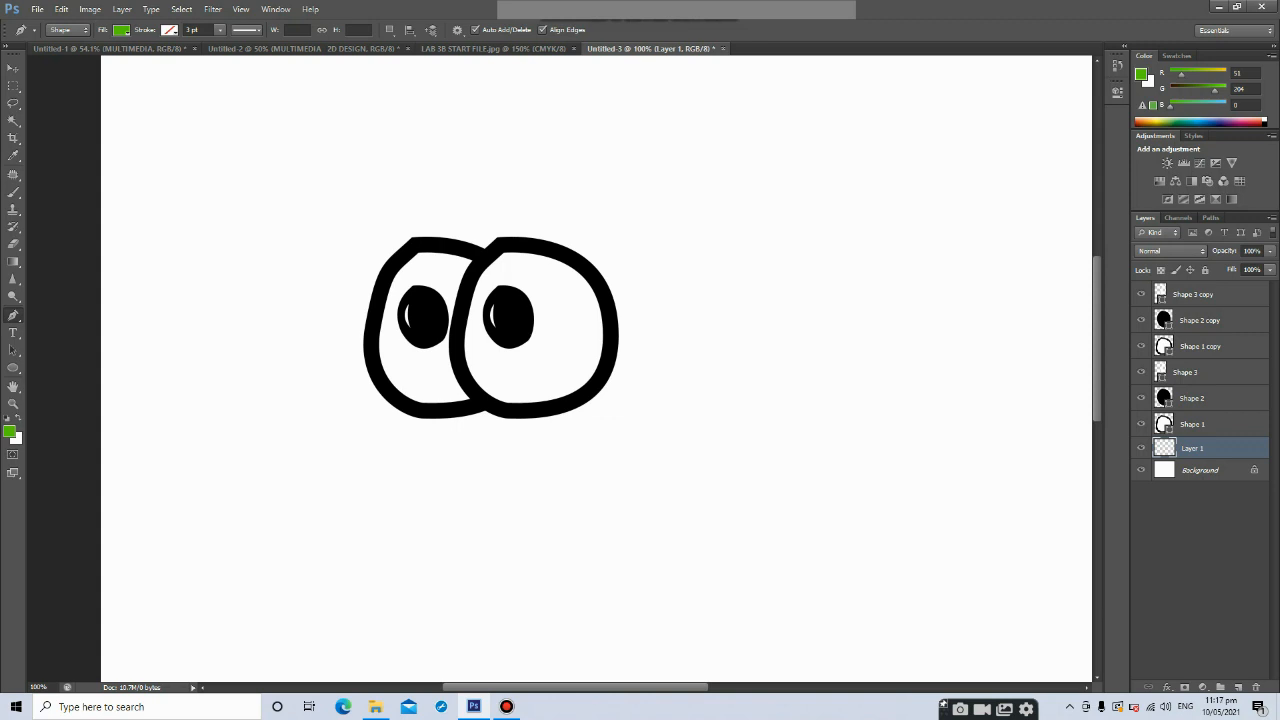
{"action": "left_click", "coordinate": [997, 345]}
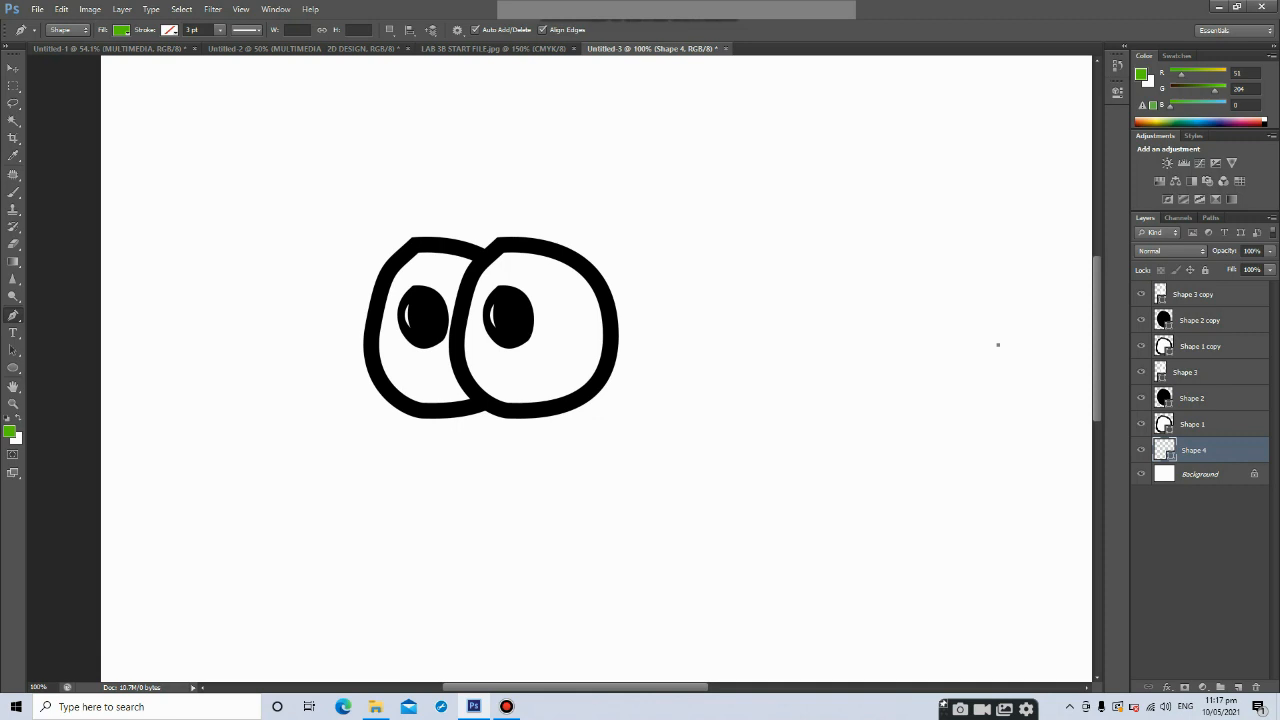
{"action": "left_click_drag", "start_coordinate": [429, 291], "coordinate": [260, 388]}
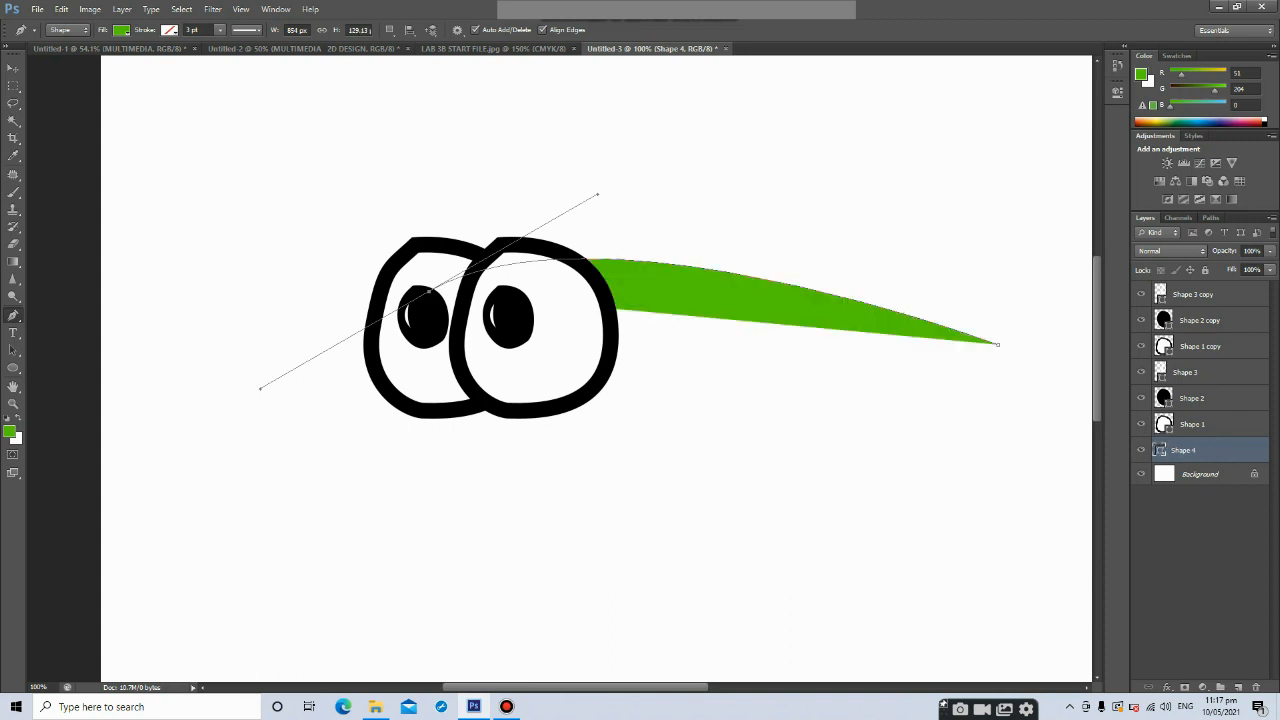
{"action": "left_click_drag", "start_coordinate": [417, 505], "coordinate": [467, 537]}
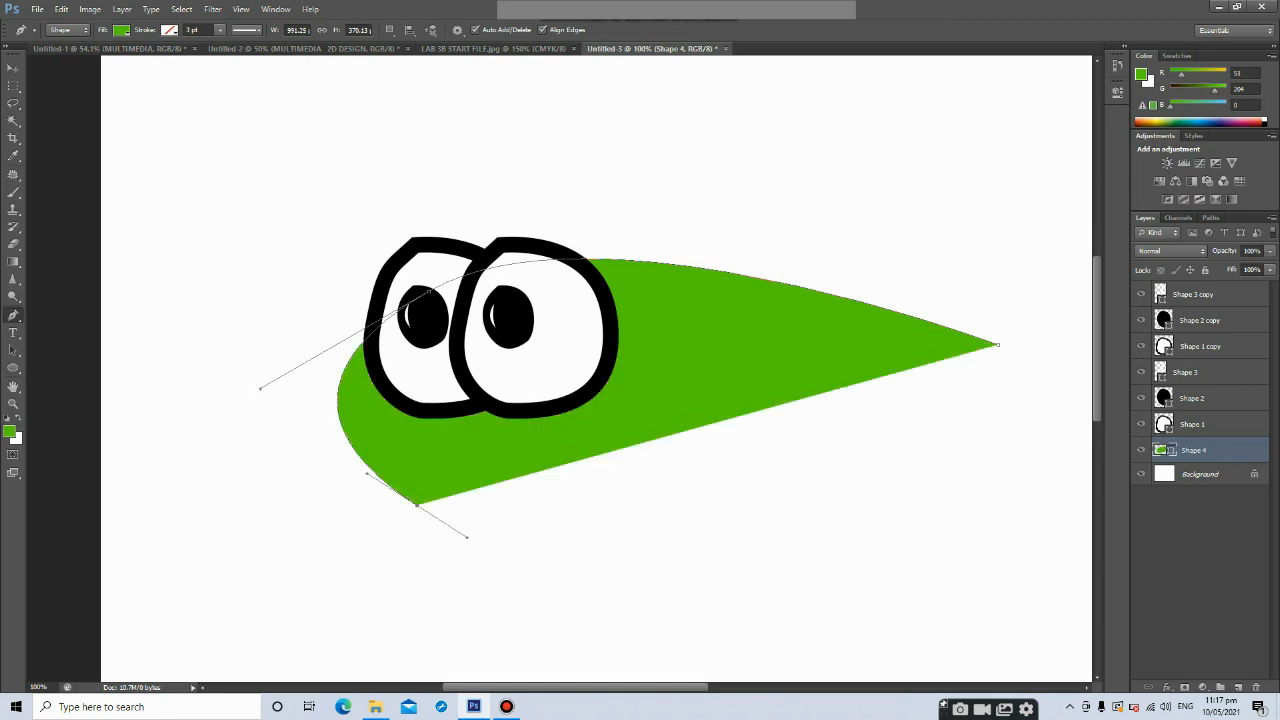
{"action": "left_click_drag", "start_coordinate": [856, 512], "coordinate": [946, 472]}
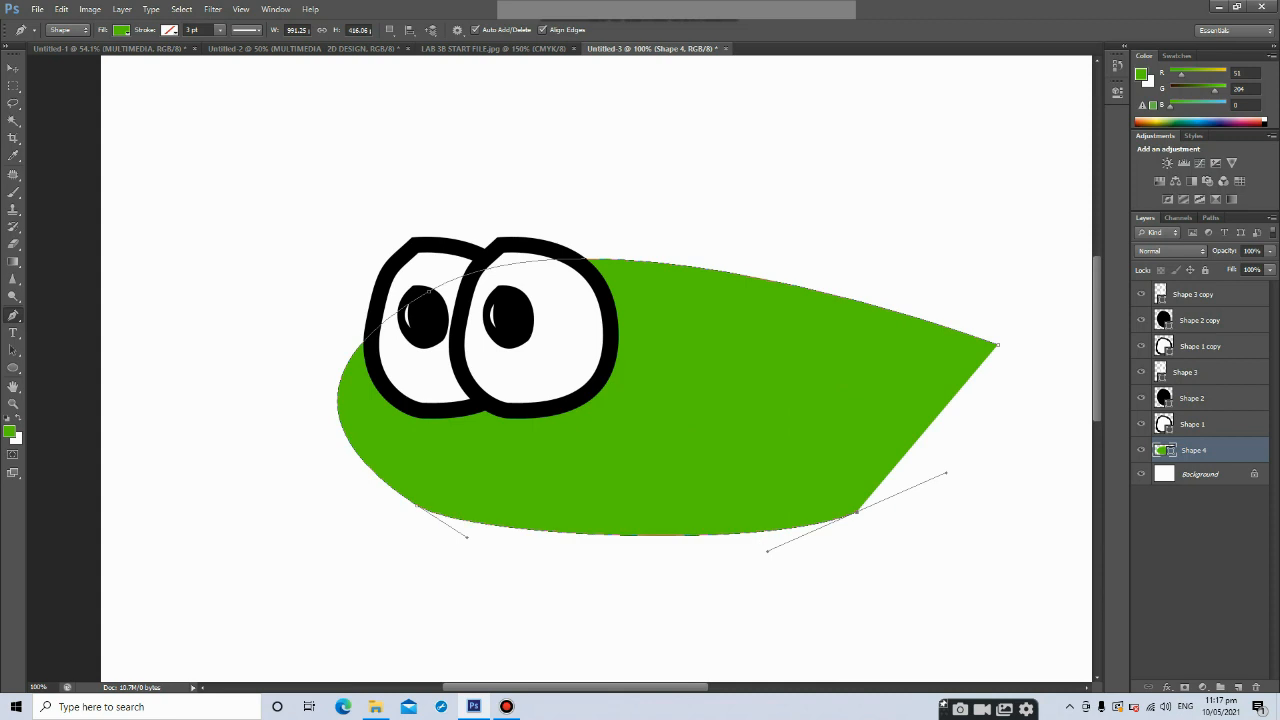
{"action": "left_click", "coordinate": [1000, 426]}
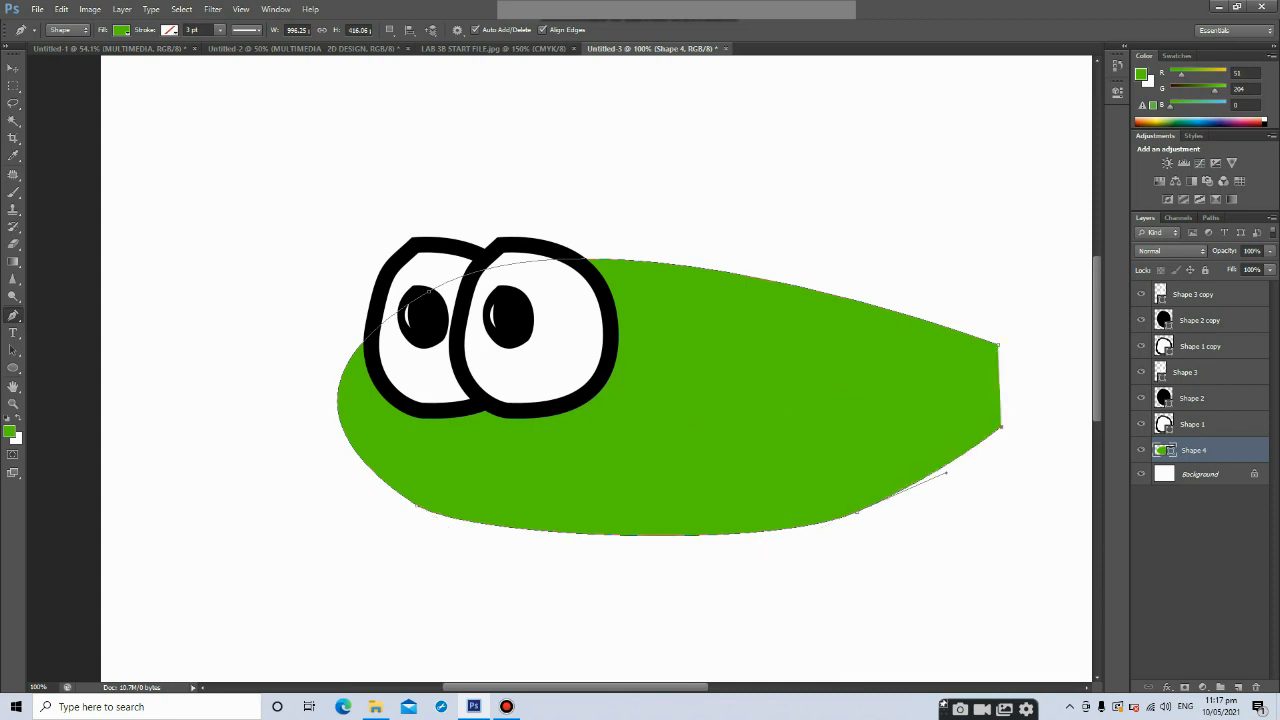
{"action": "left_click", "coordinate": [998, 345]}
Change the body shape's fill color to blue
{"action": "left_click", "coordinate": [121, 30]}
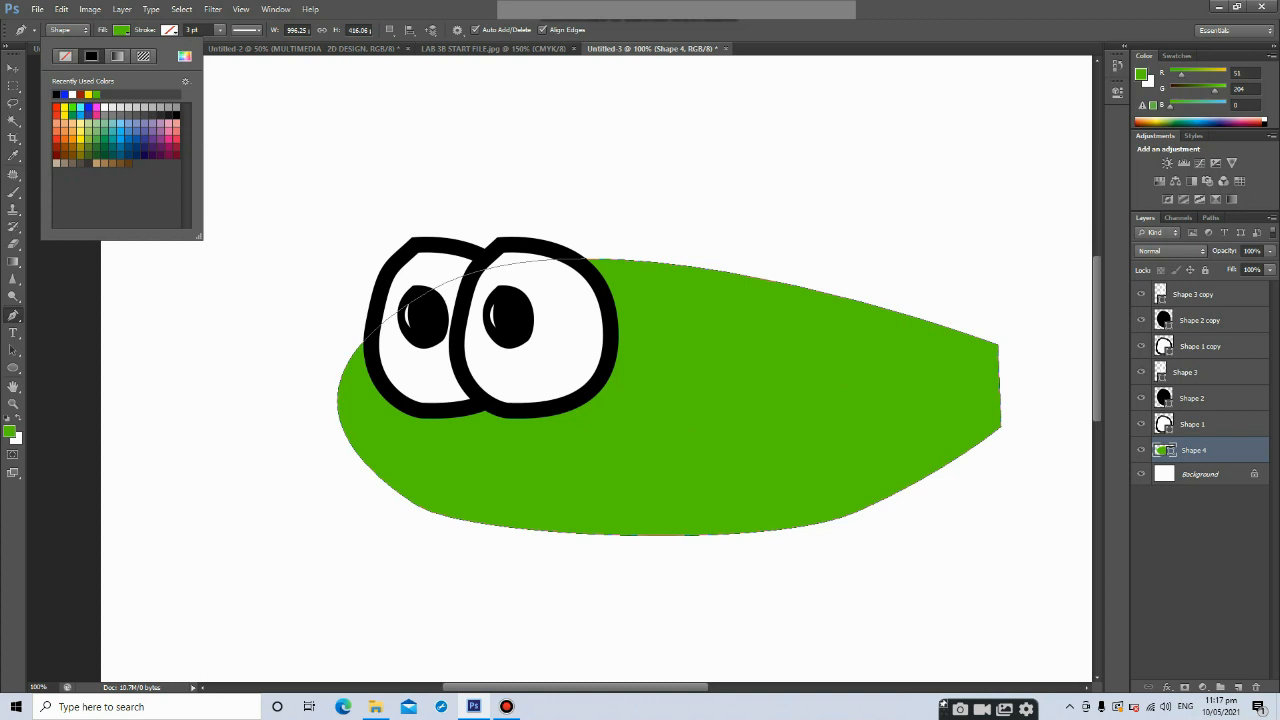
{"action": "left_click", "coordinate": [128, 139]}
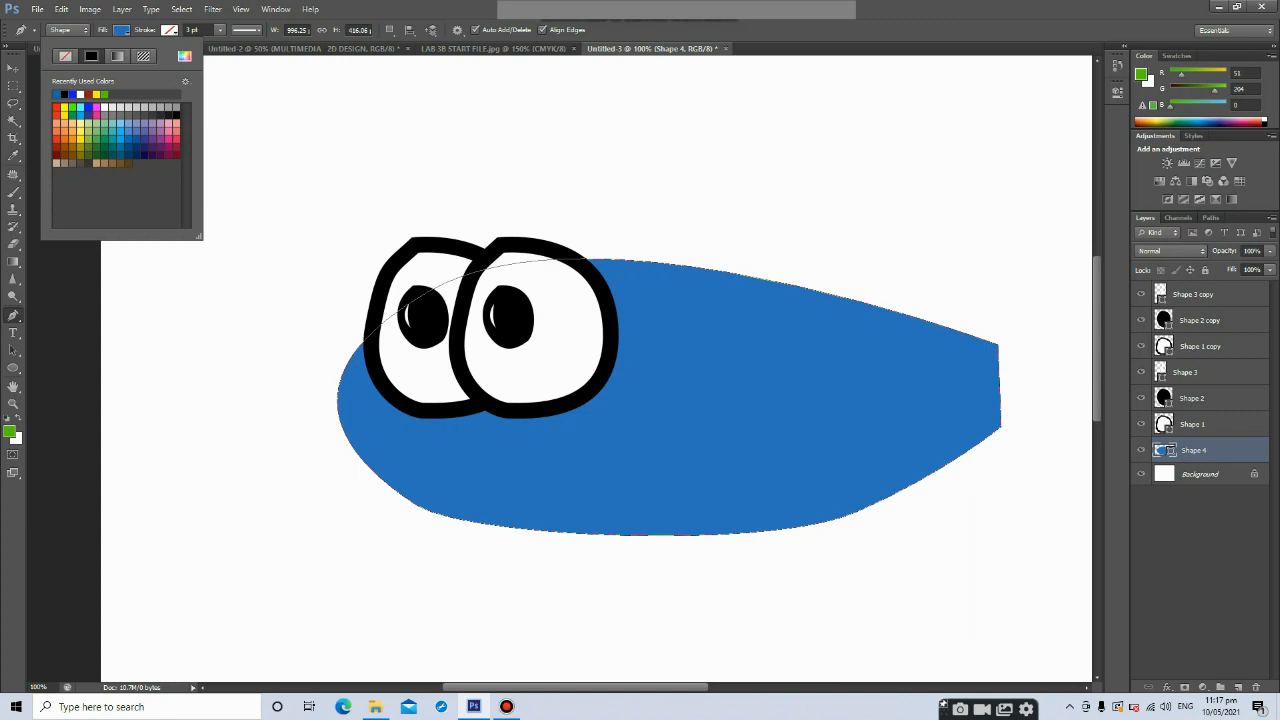
Give the body shape a black stroke about 6.74 pt wide
{"action": "left_click", "coordinate": [169, 30]}
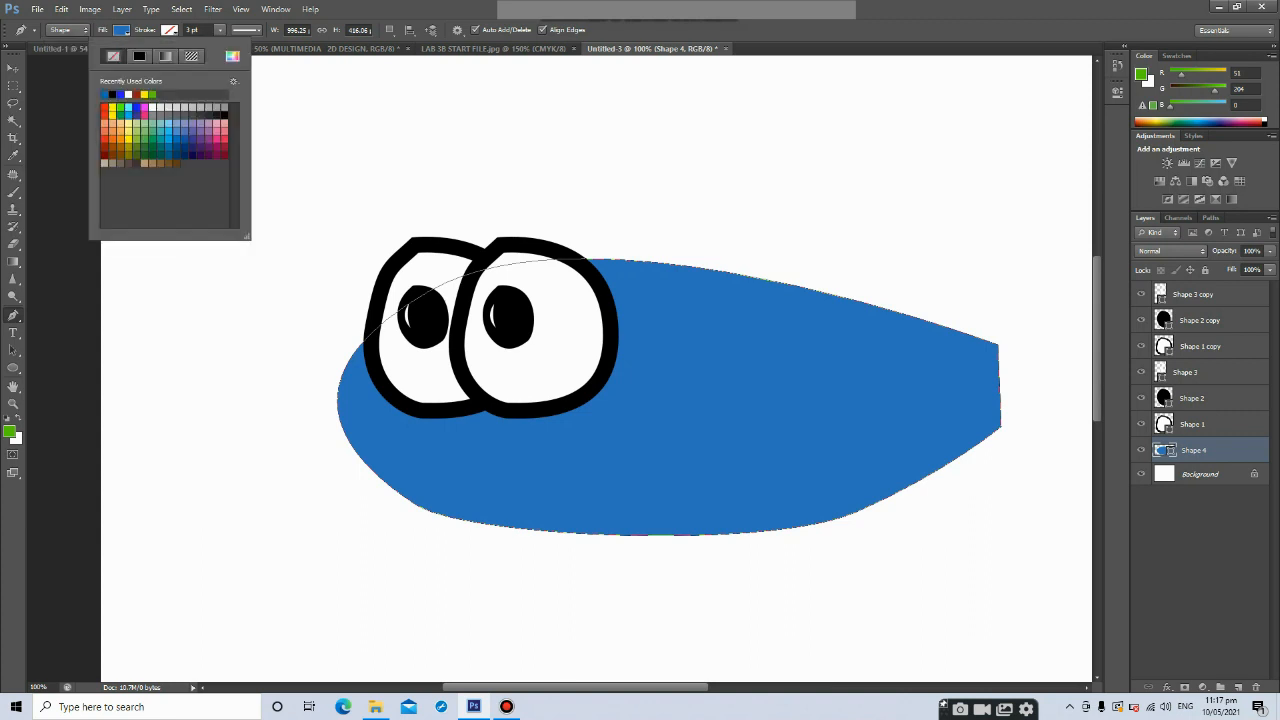
{"action": "left_click", "coordinate": [104, 94]}
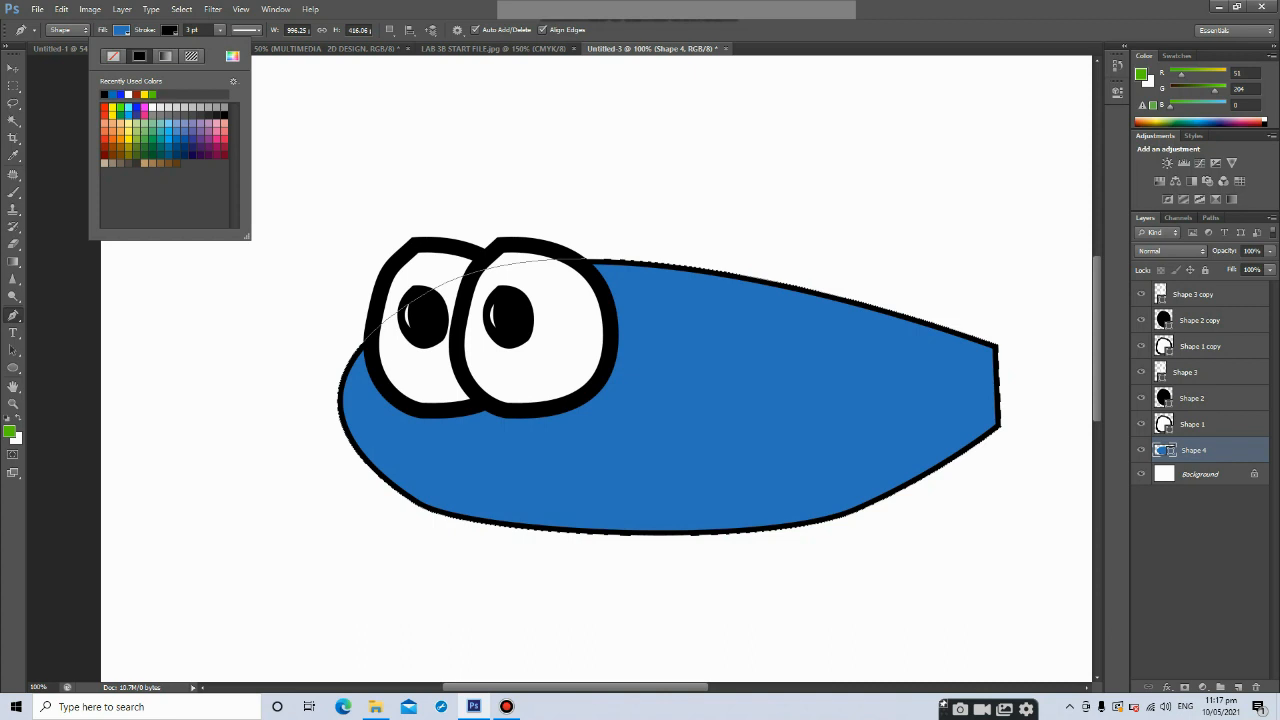
{"action": "left_click", "coordinate": [220, 30]}
{"action": "left_click", "coordinate": [194, 30]}
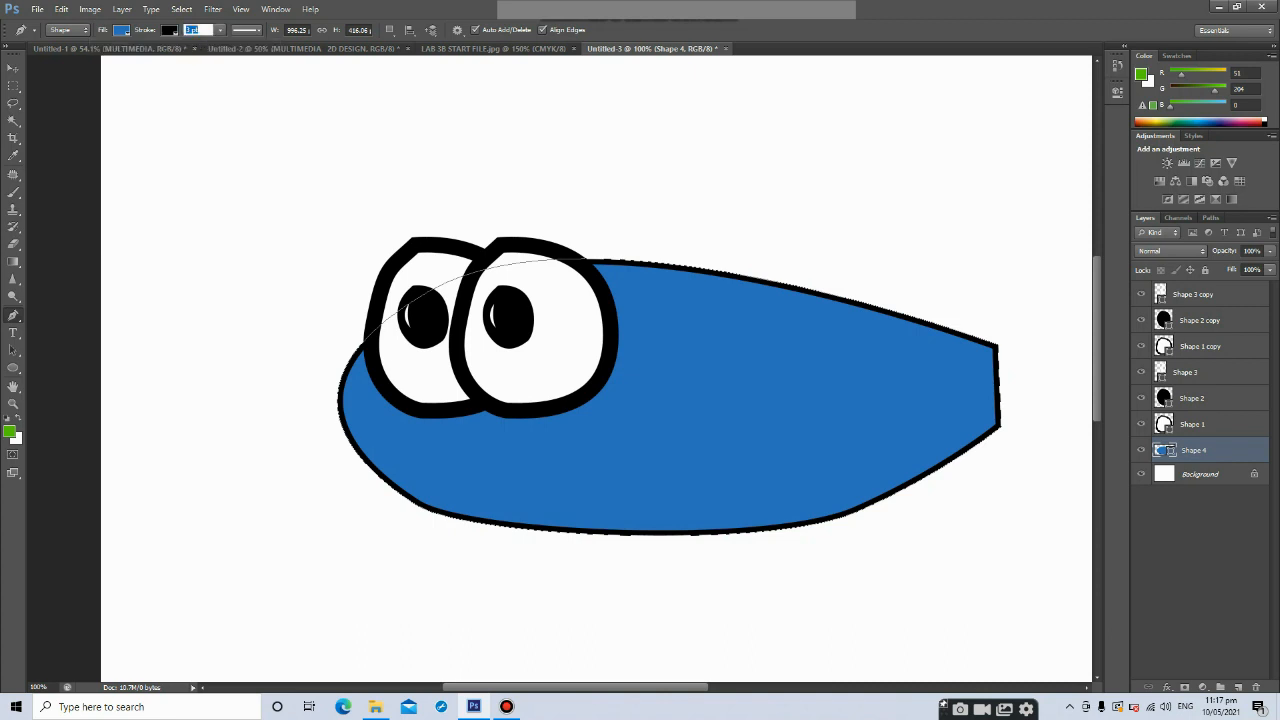
{"action": "left_click", "coordinate": [220, 30]}
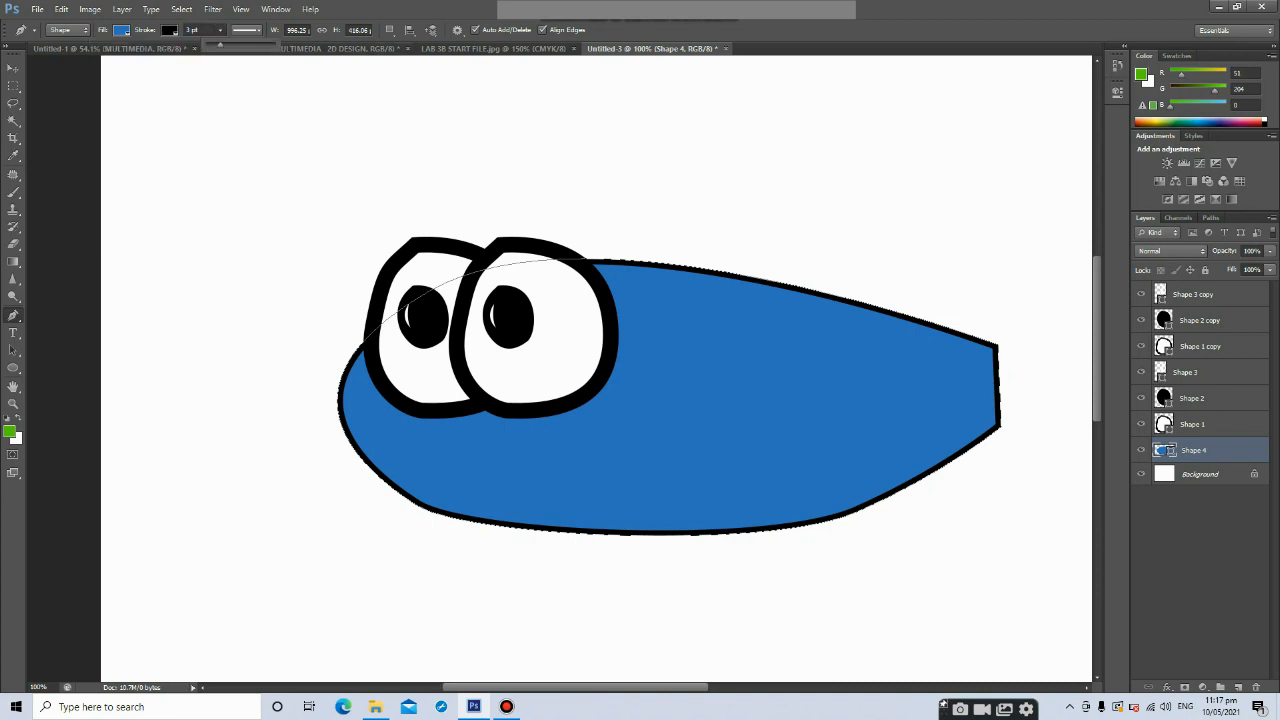
{"action": "left_click_drag", "start_coordinate": [220, 45], "coordinate": [224, 45]}
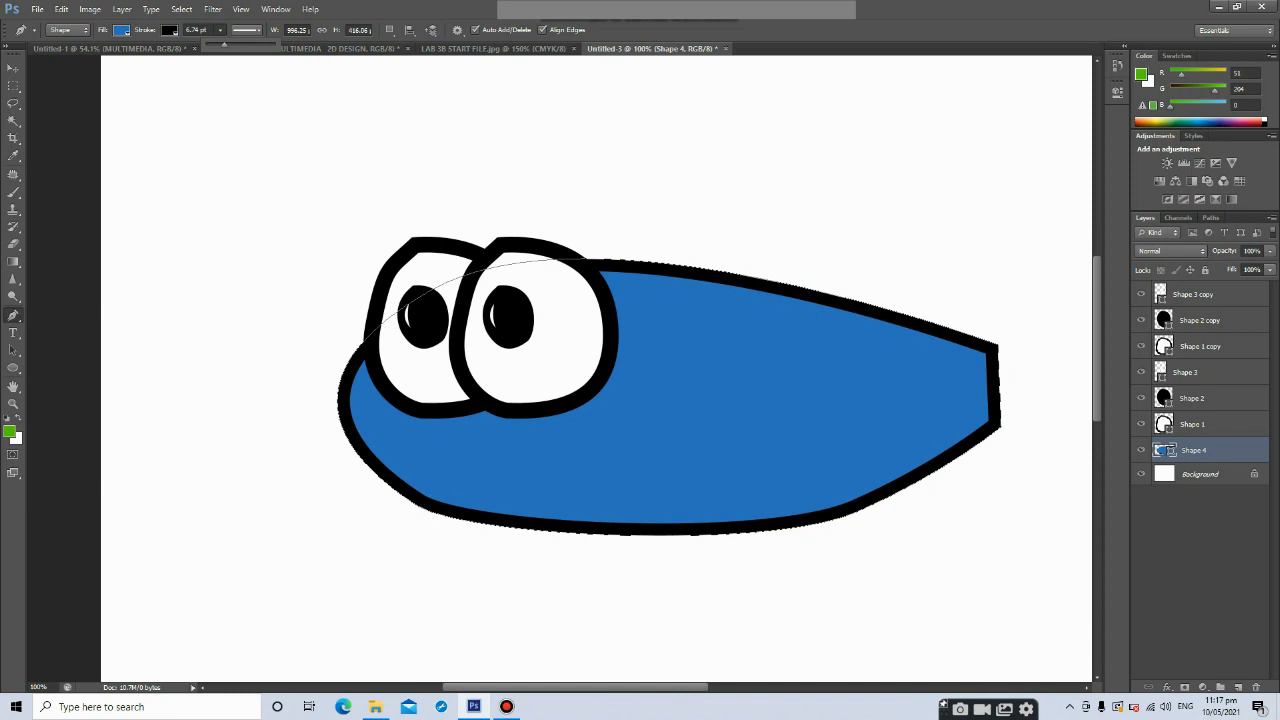
Add a new layer and draw a curved Pen Tool mouth line from the body's left edge toward the middle
{"action": "left_click", "coordinate": [13, 68]}
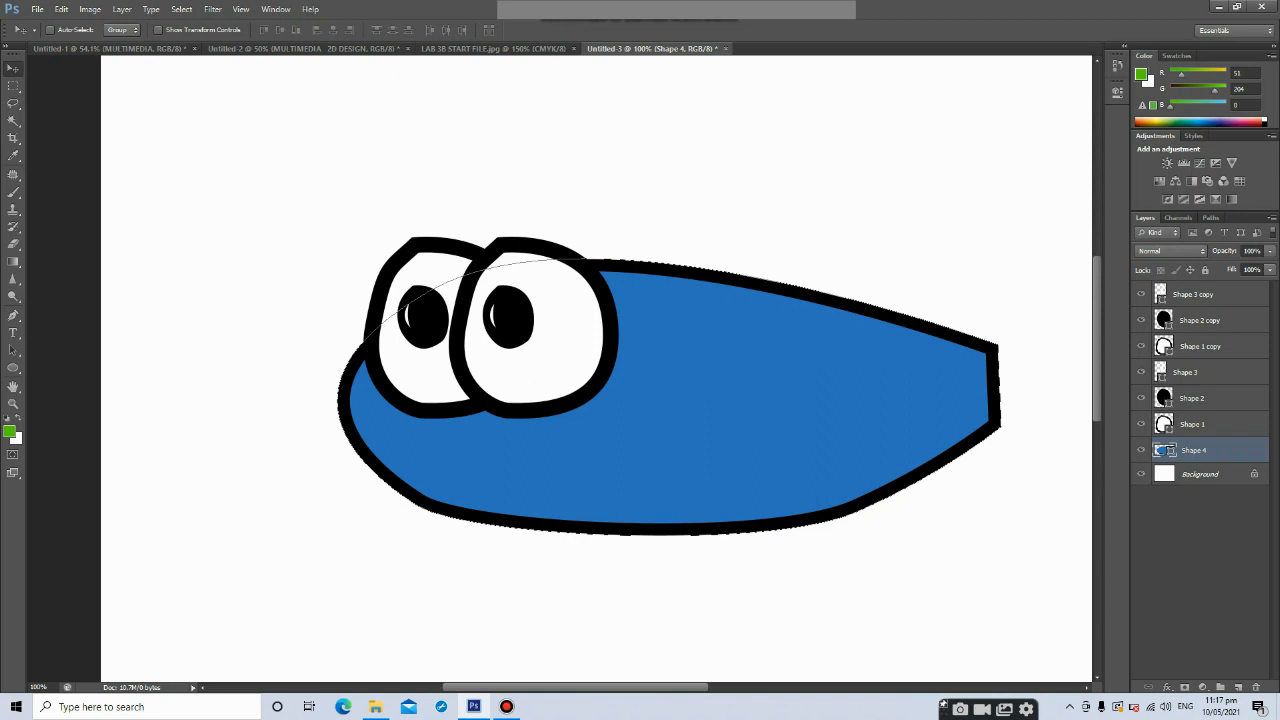
{"action": "left_click", "coordinate": [13, 315]}
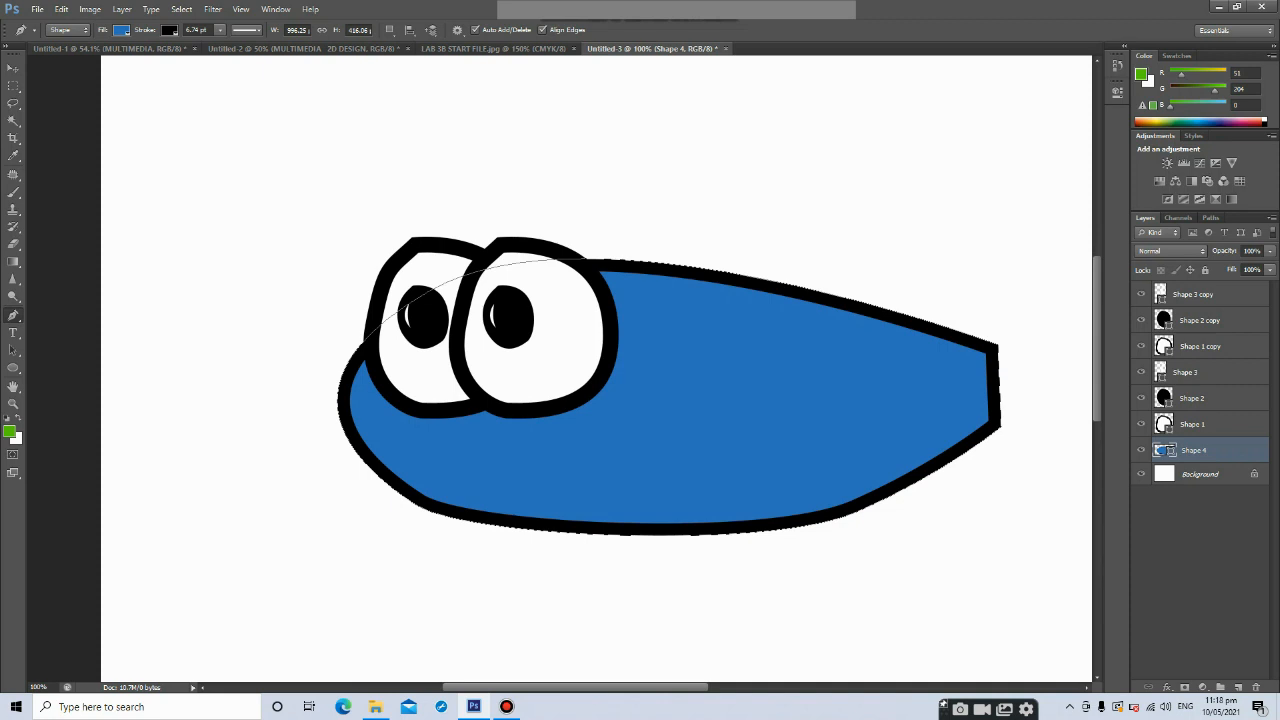
{"action": "left_click", "coordinate": [1238, 687]}
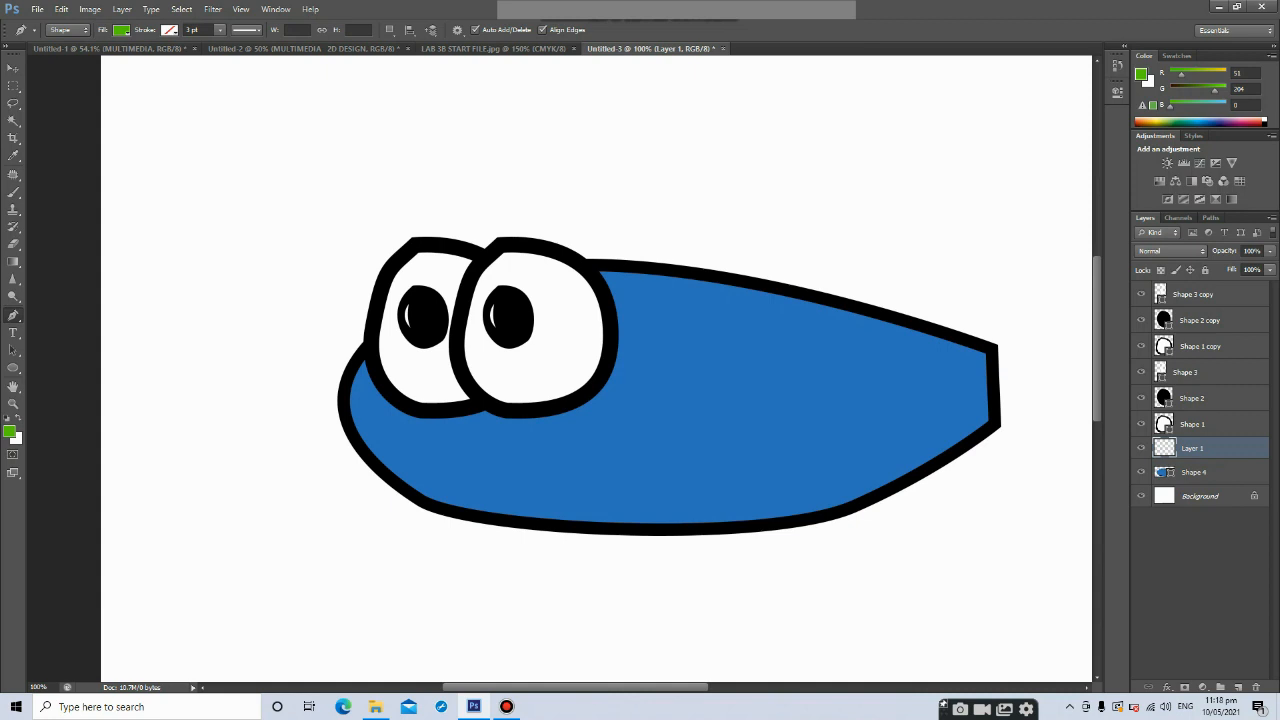
{"action": "left_click", "coordinate": [375, 458]}
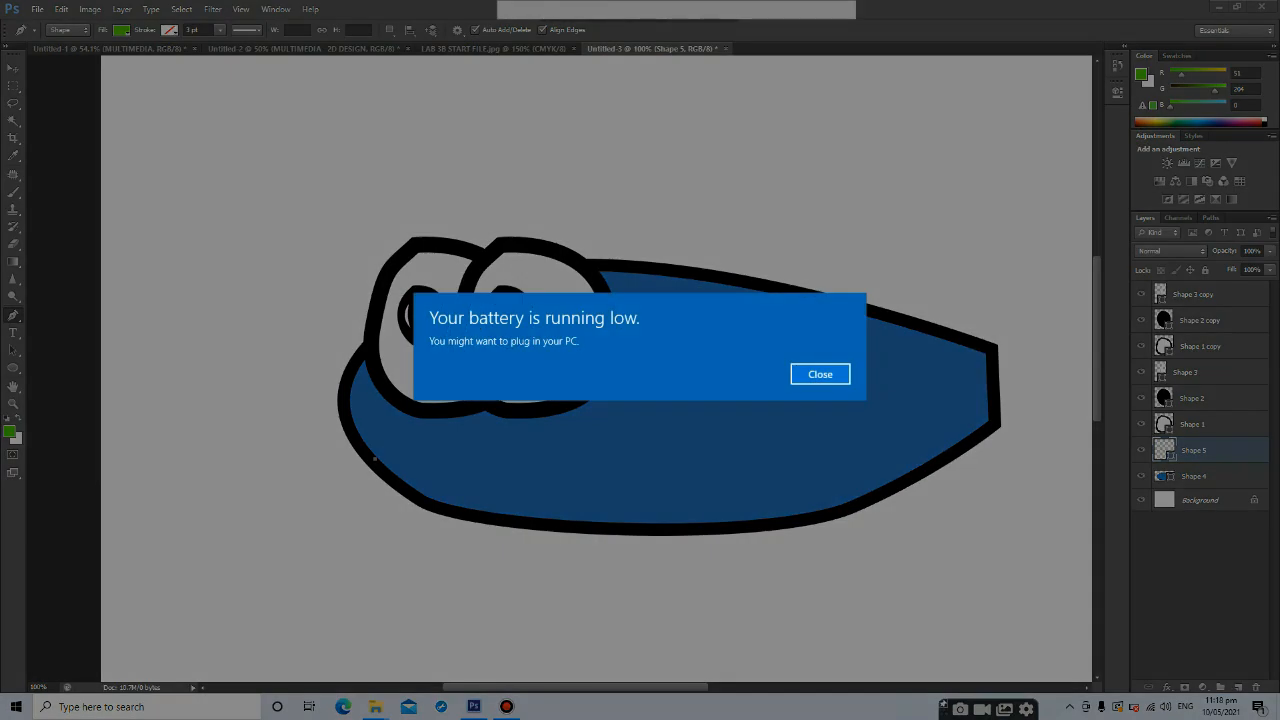
{"action": "left_click", "coordinate": [820, 374]}
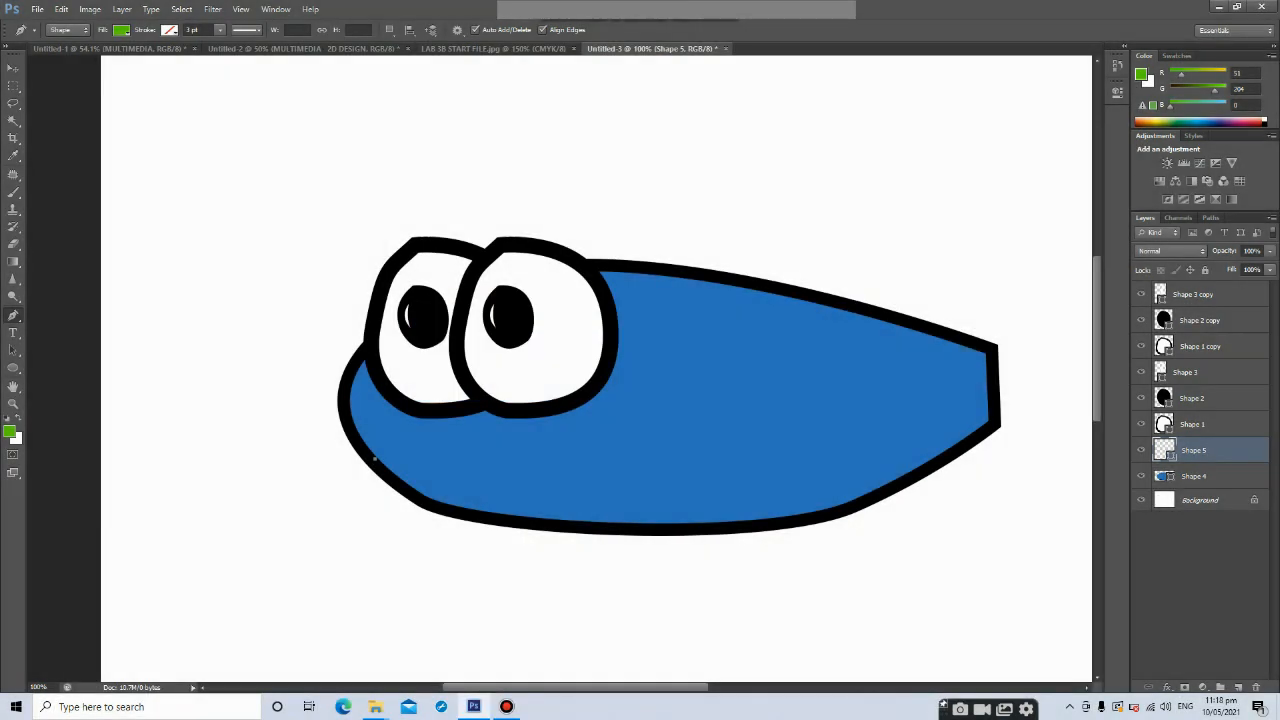
{"action": "left_click_drag", "start_coordinate": [566, 461], "coordinate": [622, 428]}
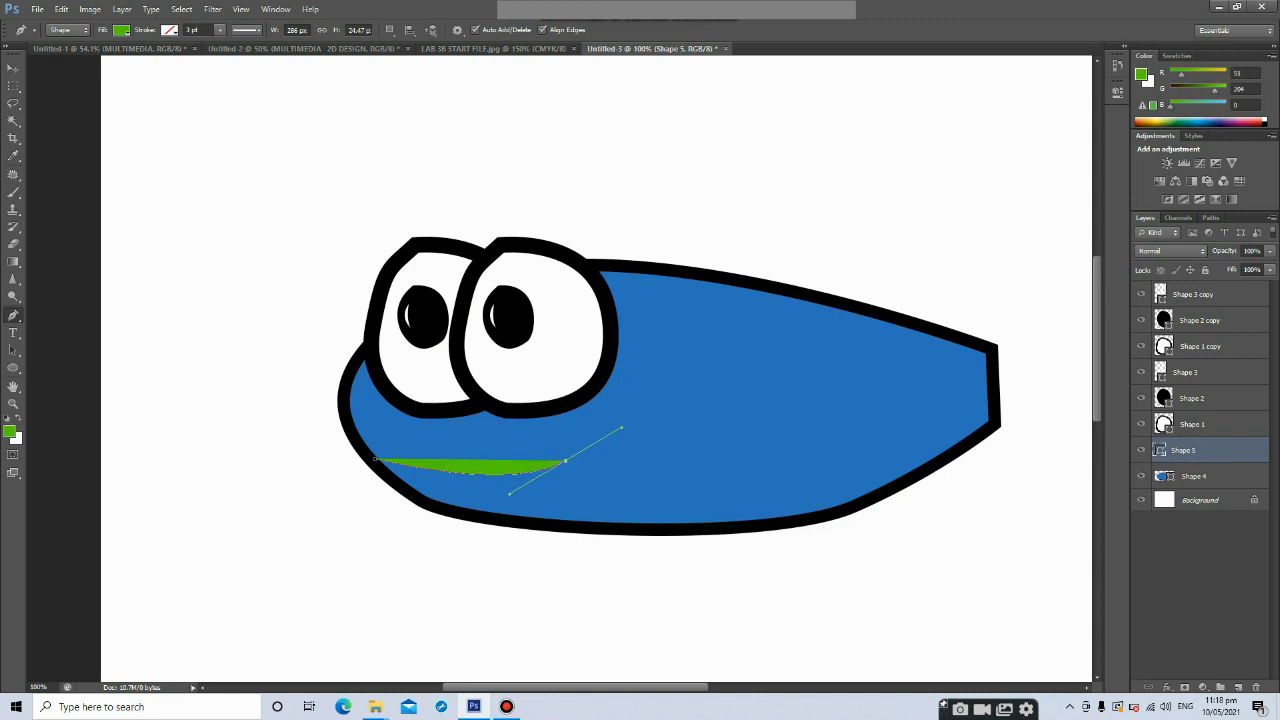
Set the mouth path's fill to none and its stroke to black at about 6.74 pt
{"action": "left_click", "coordinate": [121, 31]}
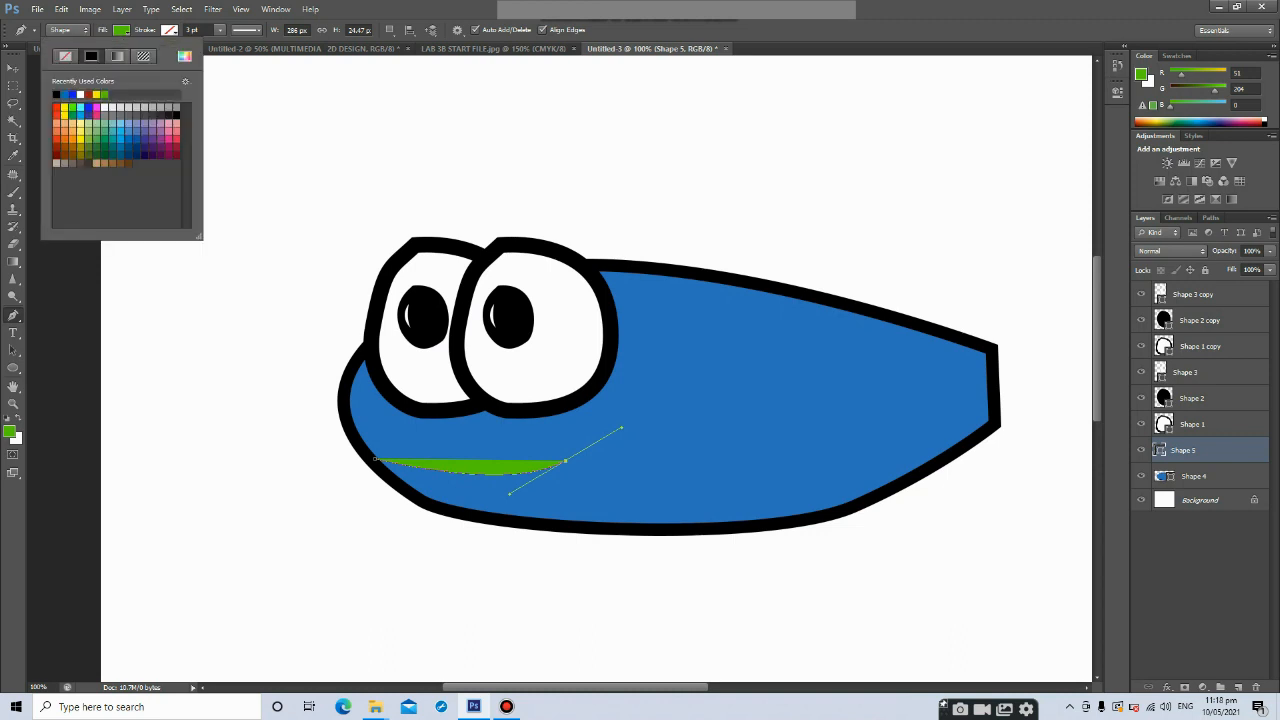
{"action": "left_click", "coordinate": [65, 56]}
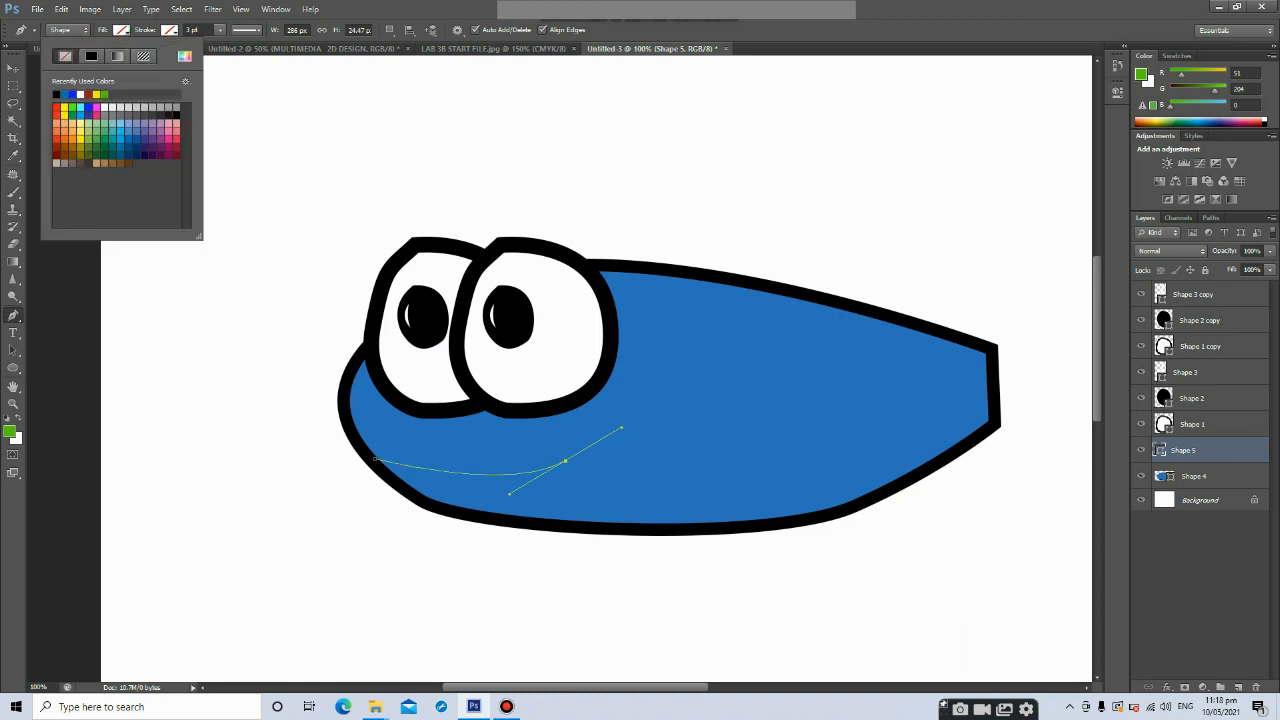
{"action": "left_click", "coordinate": [169, 31]}
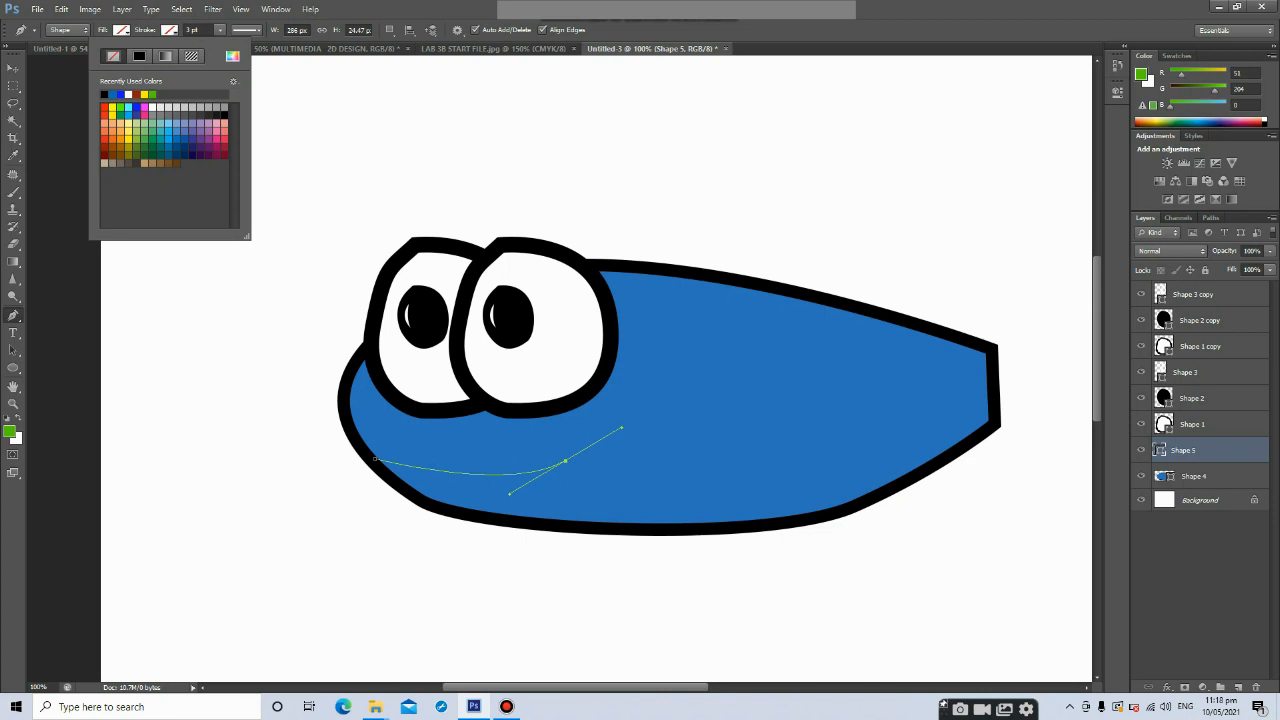
{"action": "left_click", "coordinate": [139, 56]}
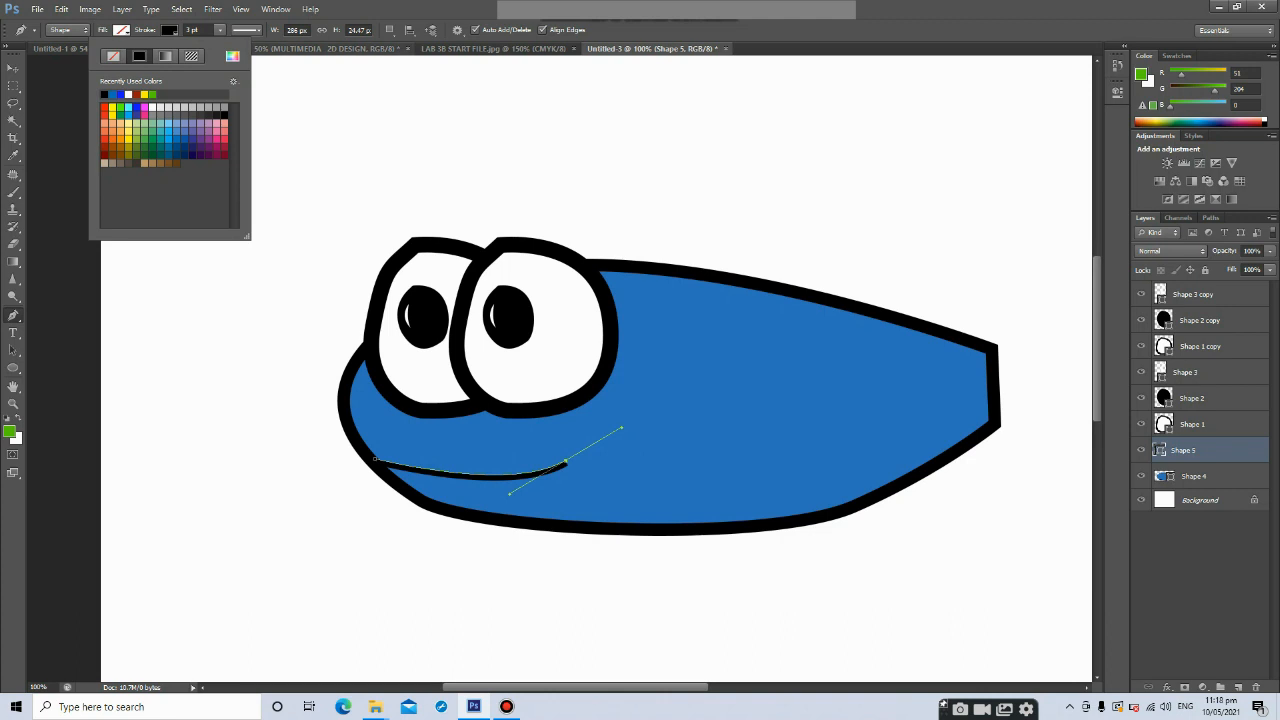
{"action": "left_click", "coordinate": [220, 30]}
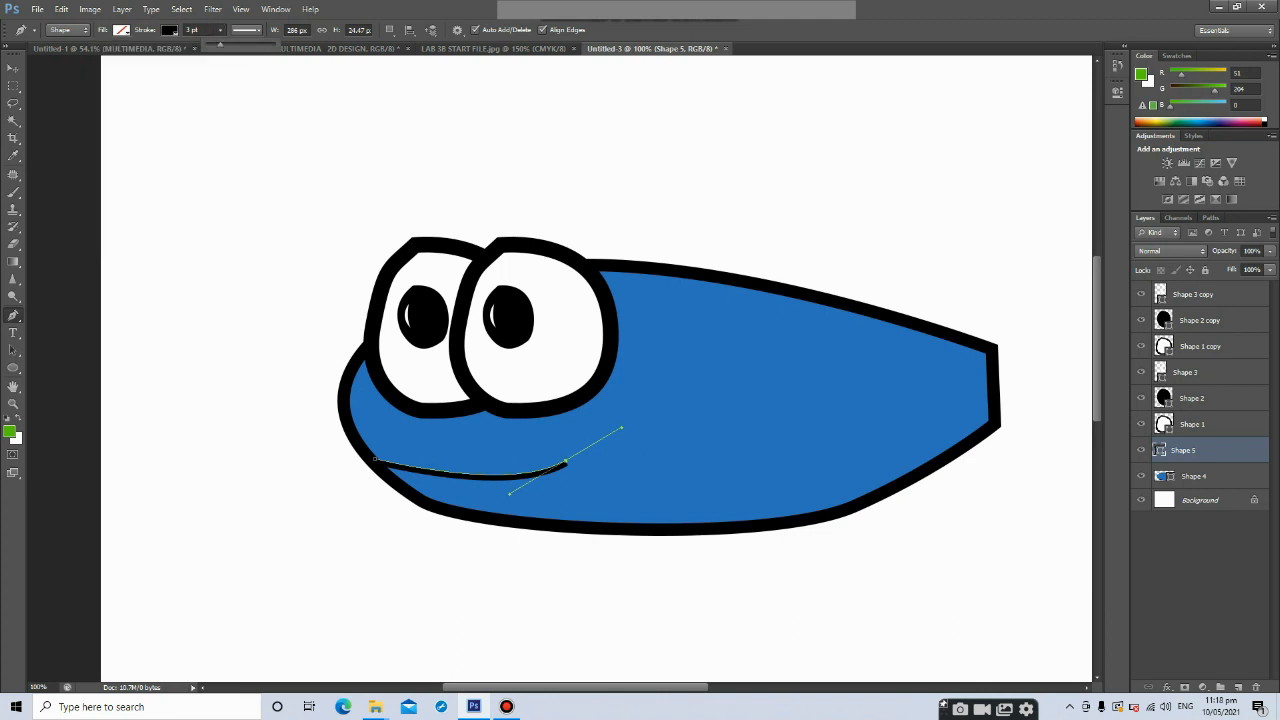
{"action": "left_click_drag", "start_coordinate": [220, 45], "coordinate": [224, 45]}
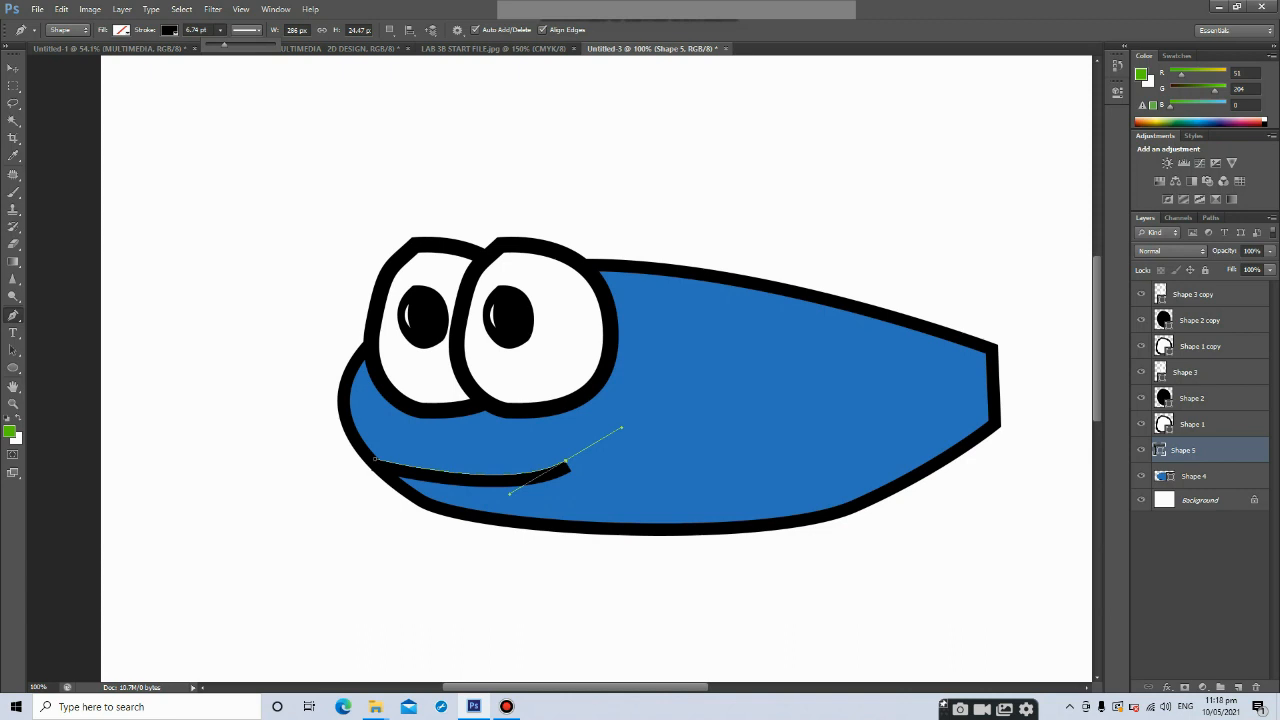
{"action": "key", "text": "v"}
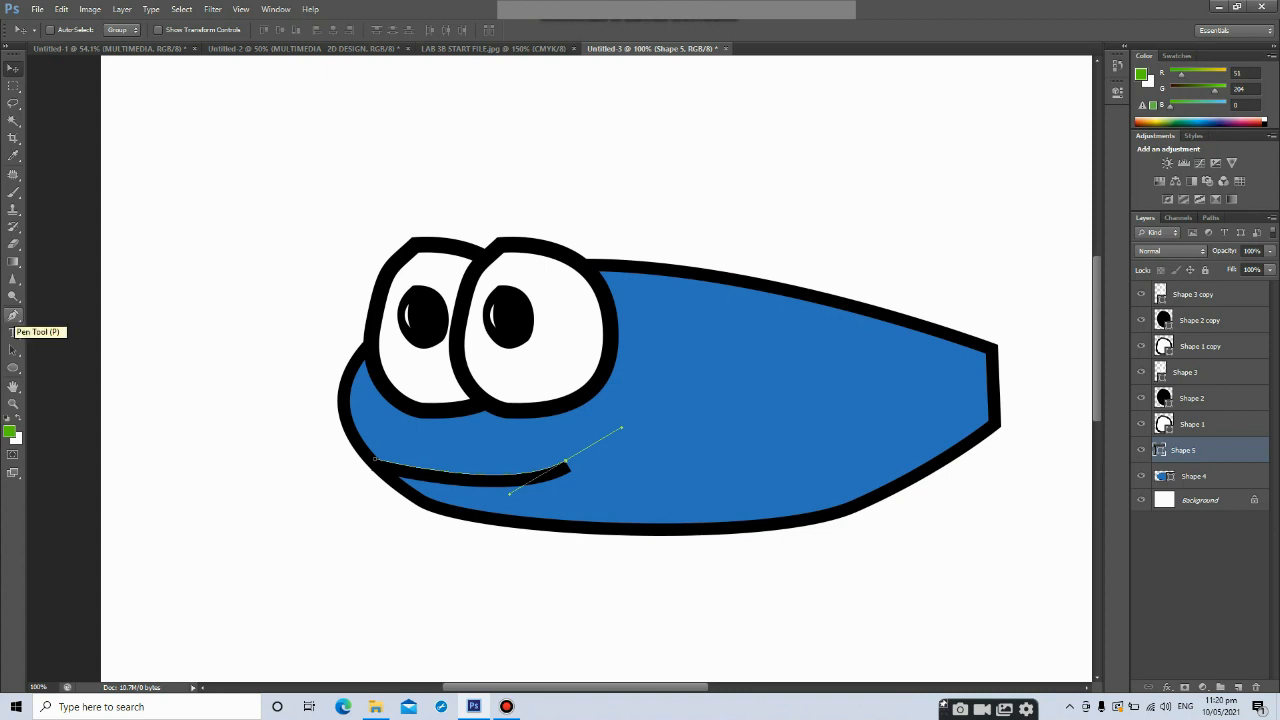
{"action": "left_click", "coordinate": [14, 315]}
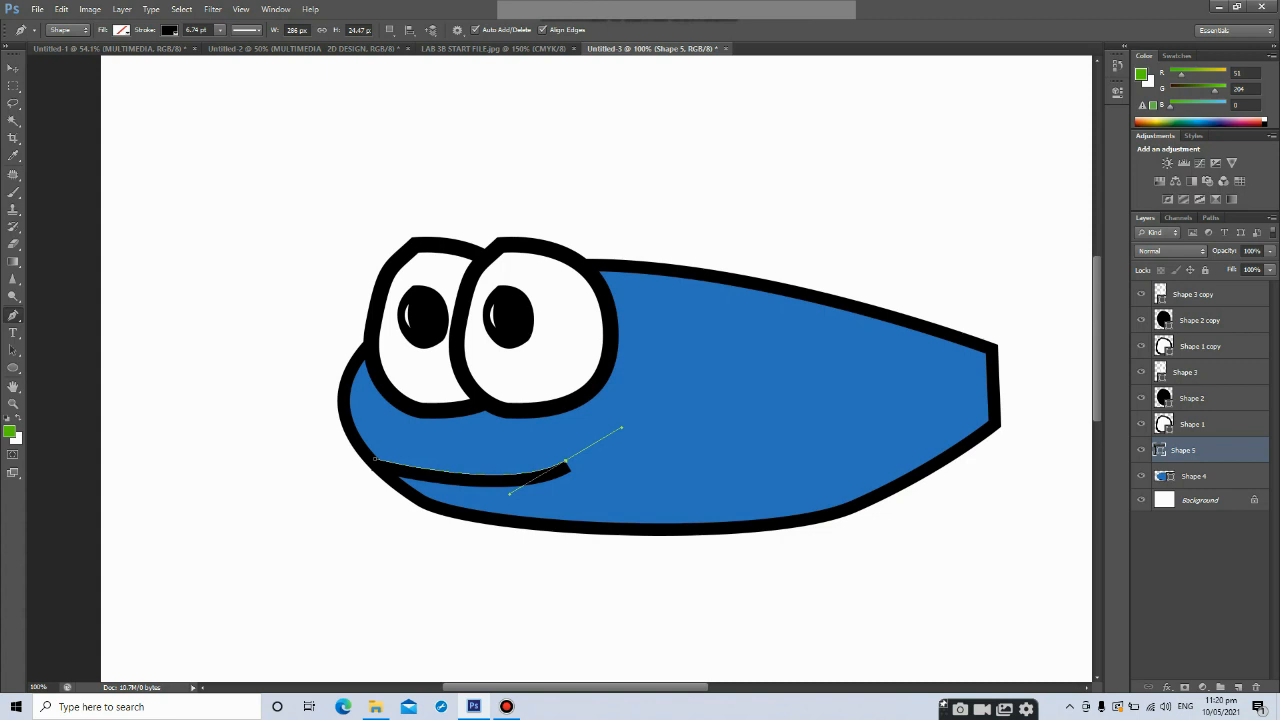
{"action": "left_click", "coordinate": [618, 262]}
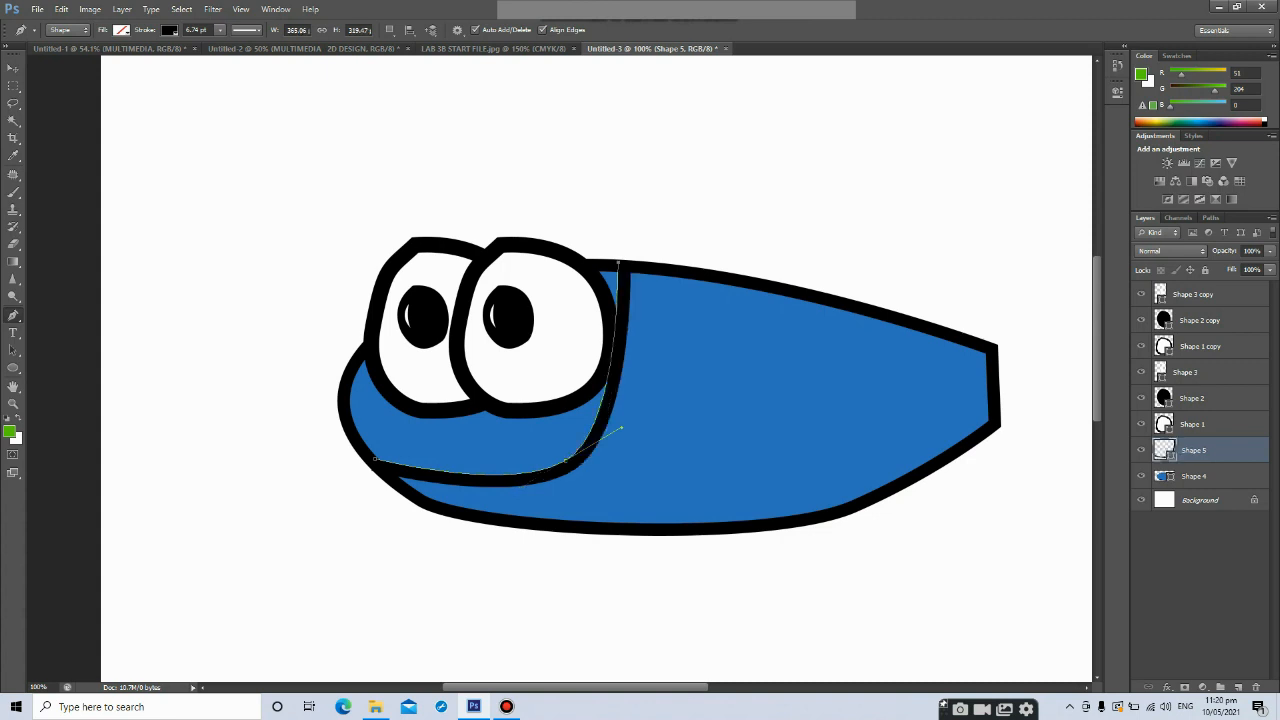
{"action": "key", "text": "ctrl+z"}
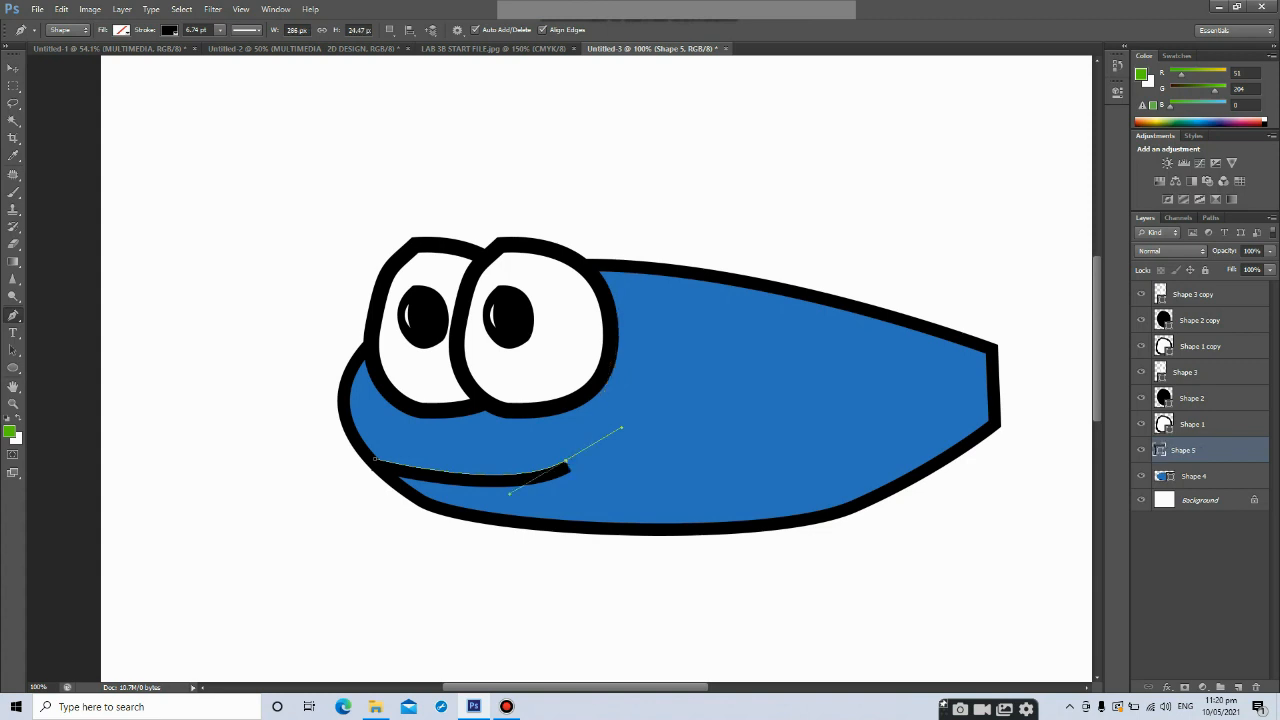
Add a new layer and draw a wavy, spiky Pen Tool crest shape on top of the body behind the eyes
{"action": "left_click", "coordinate": [1238, 687]}
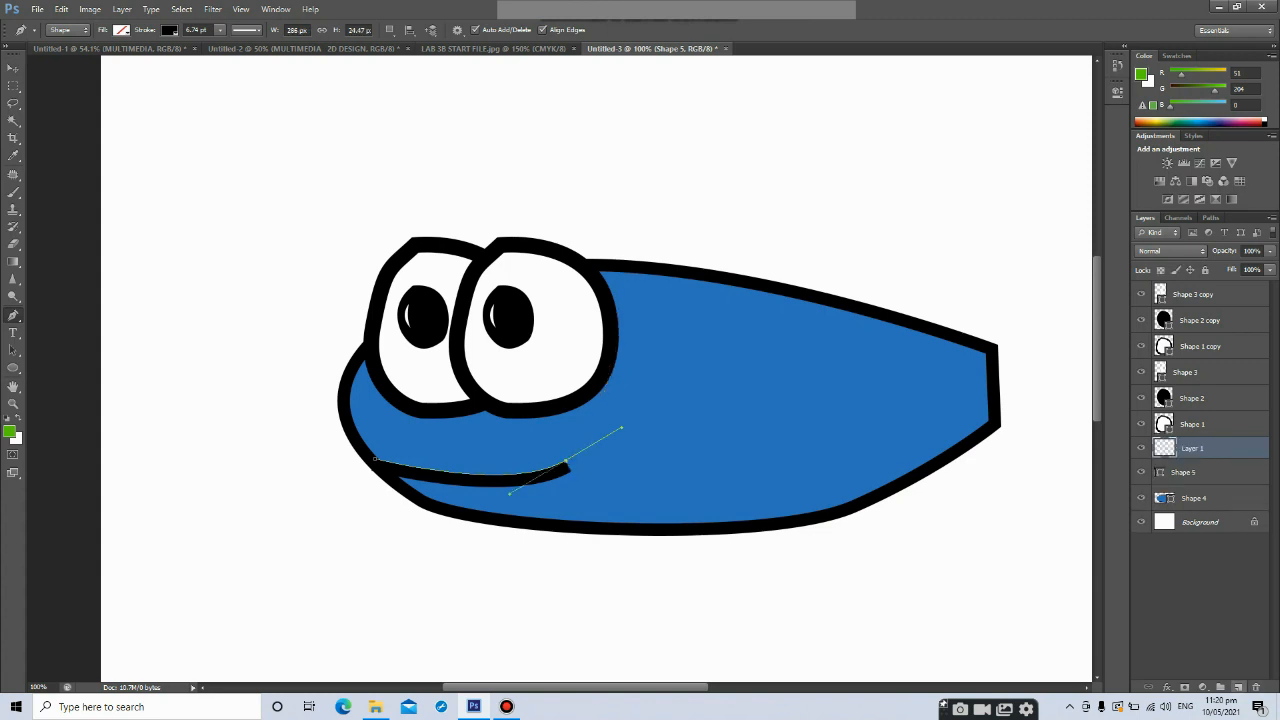
{"action": "key", "text": "v"}
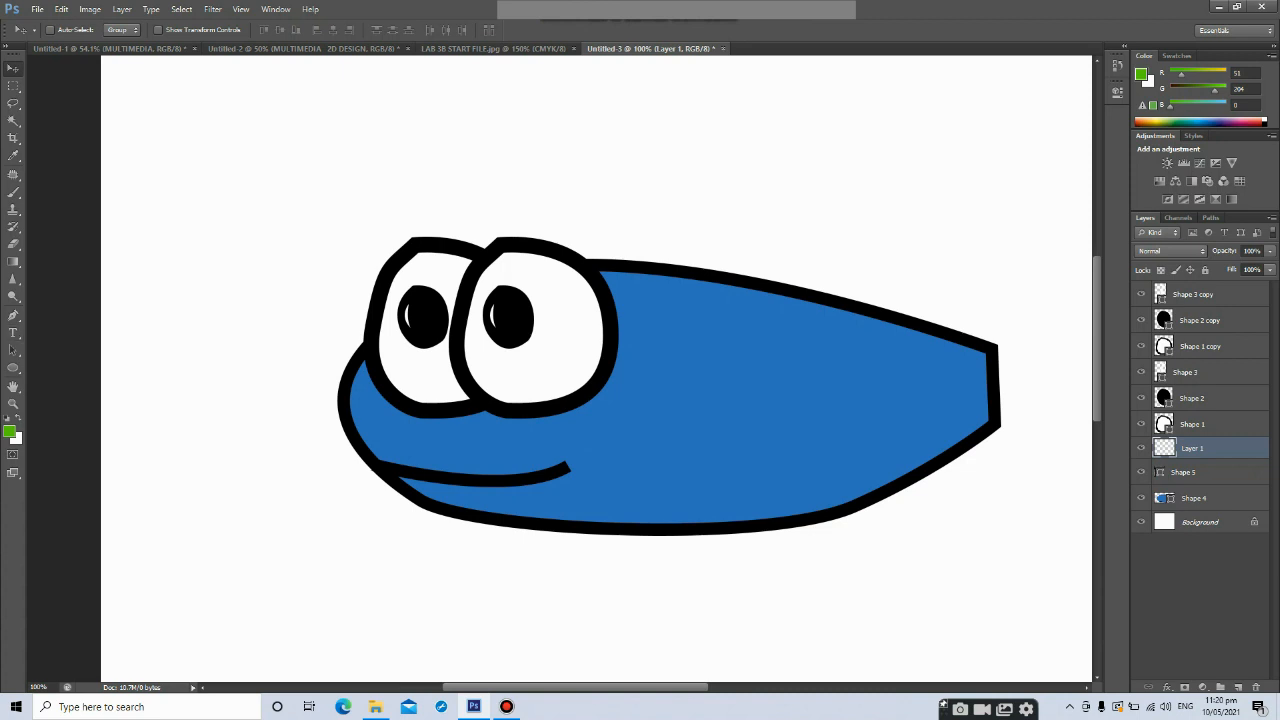
{"action": "left_click", "coordinate": [14, 316]}
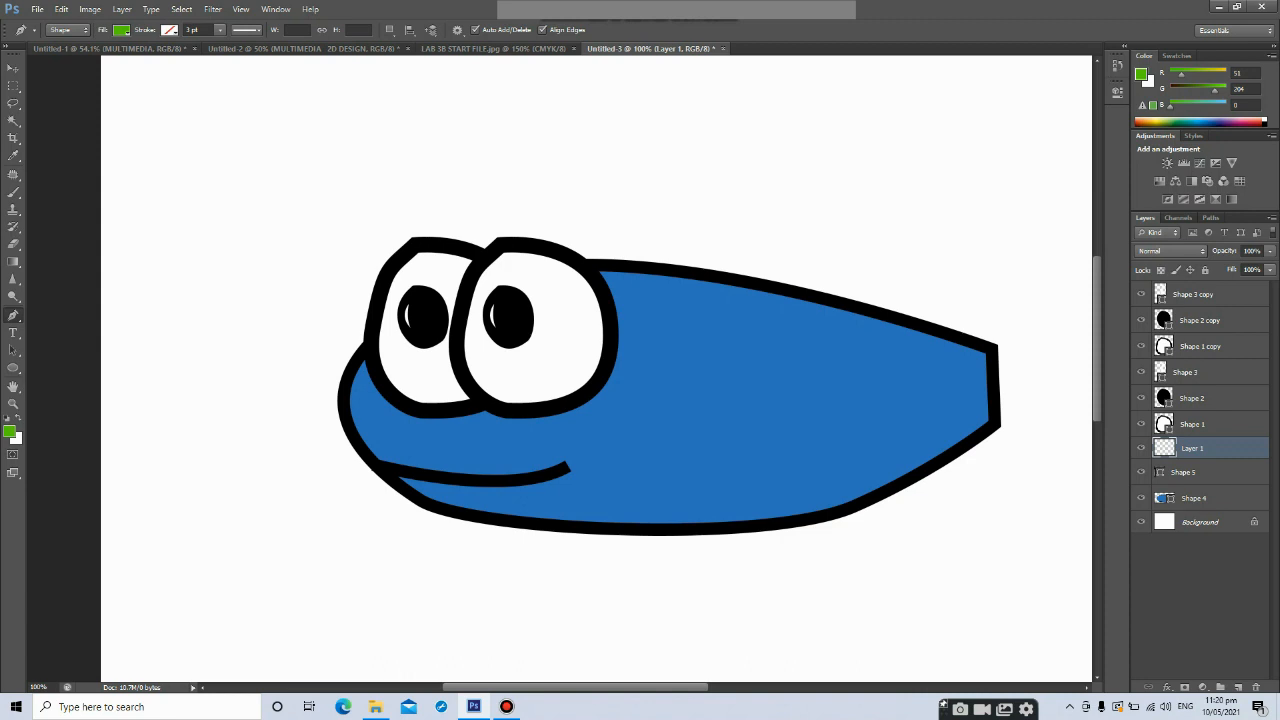
{"action": "left_click", "coordinate": [622, 261]}
{"action": "left_click_drag", "start_coordinate": [648, 180], "coordinate": [676, 162]}
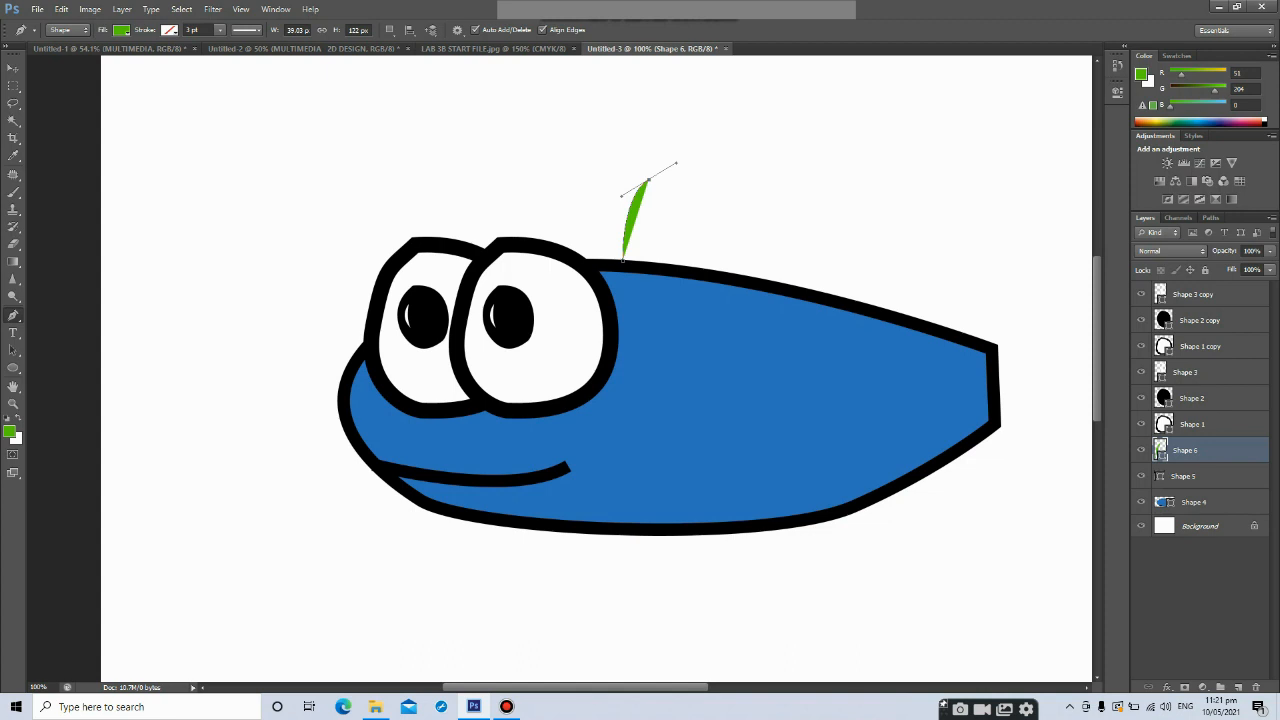
{"action": "left_click_drag", "start_coordinate": [665, 213], "coordinate": [702, 190]}
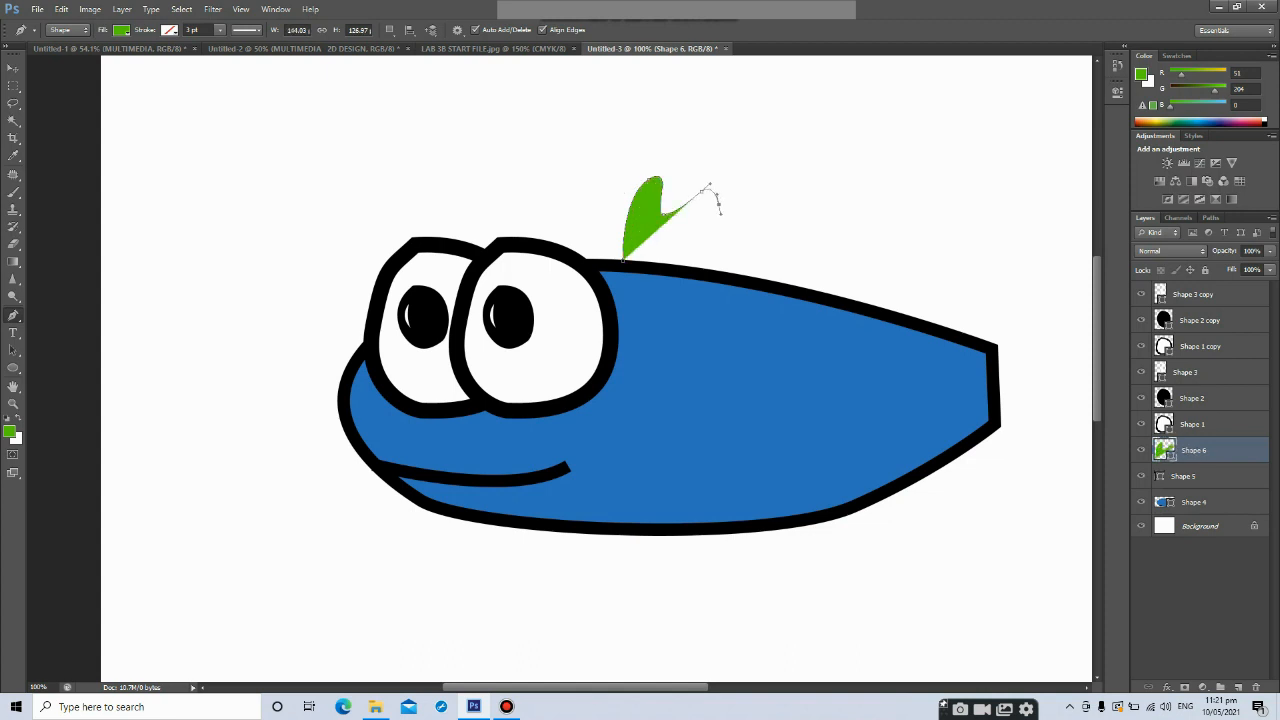
{"action": "left_click", "coordinate": [718, 207]}
{"action": "left_click_drag", "start_coordinate": [739, 221], "coordinate": [811, 269]}
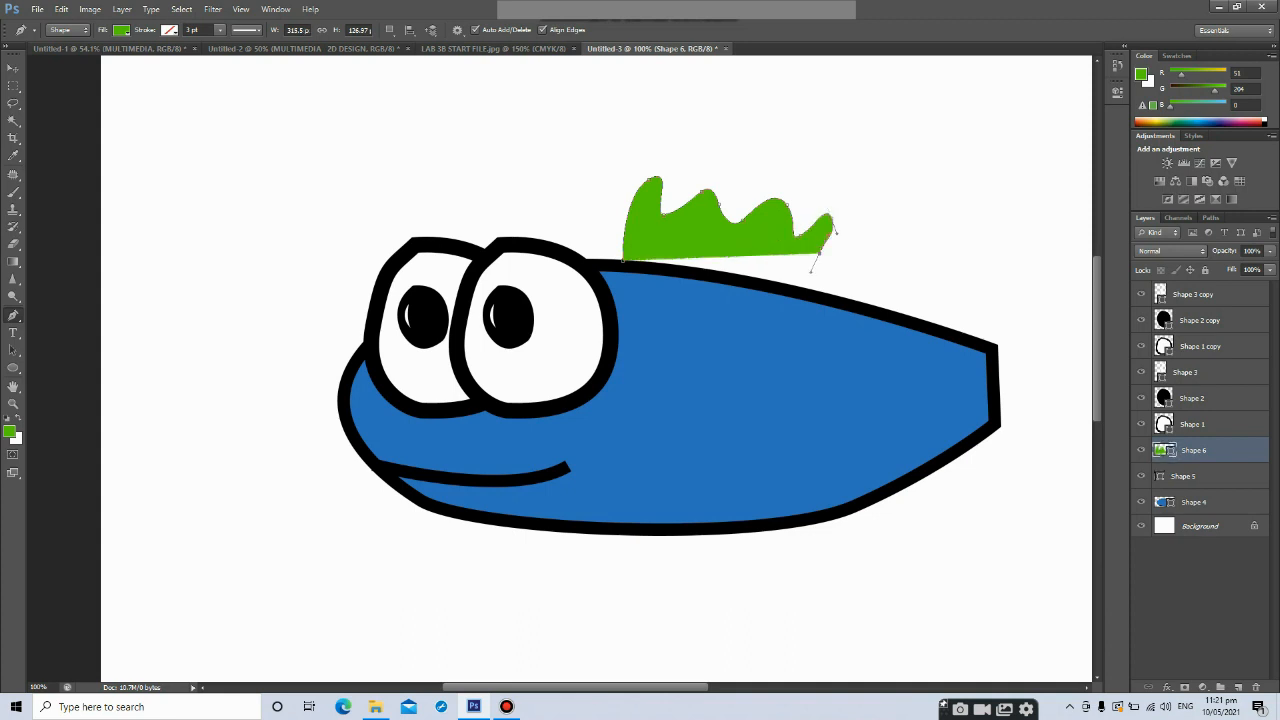
{"action": "left_click", "coordinate": [812, 287]}
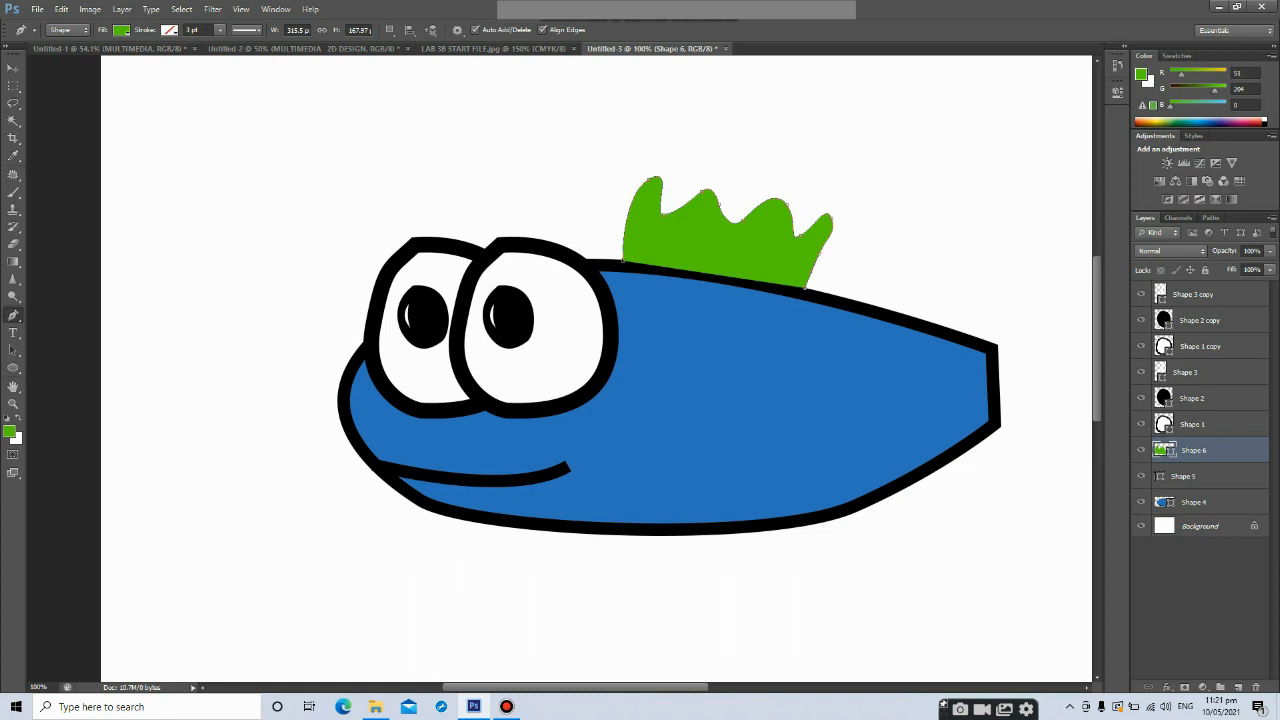
Change the crest shape's fill from green to grey
{"action": "left_click", "coordinate": [121, 30]}
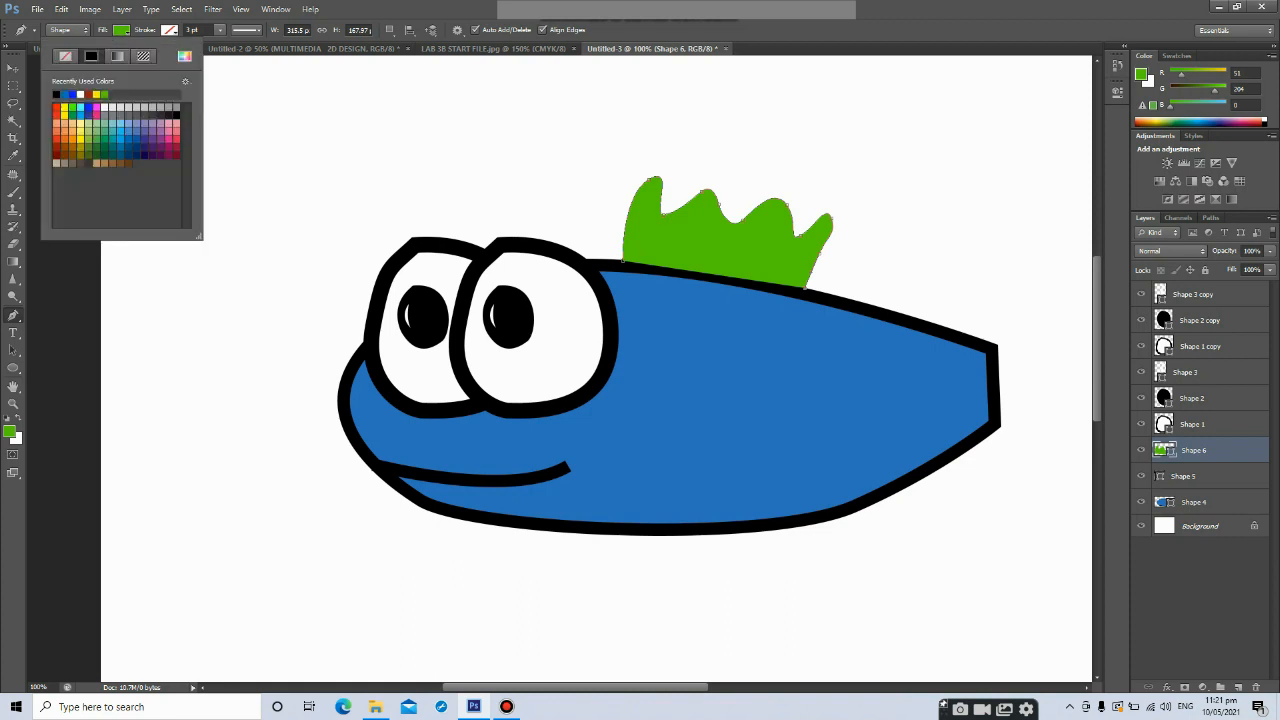
{"action": "left_click", "coordinate": [112, 115]}
{"action": "left_click", "coordinate": [128, 115]}
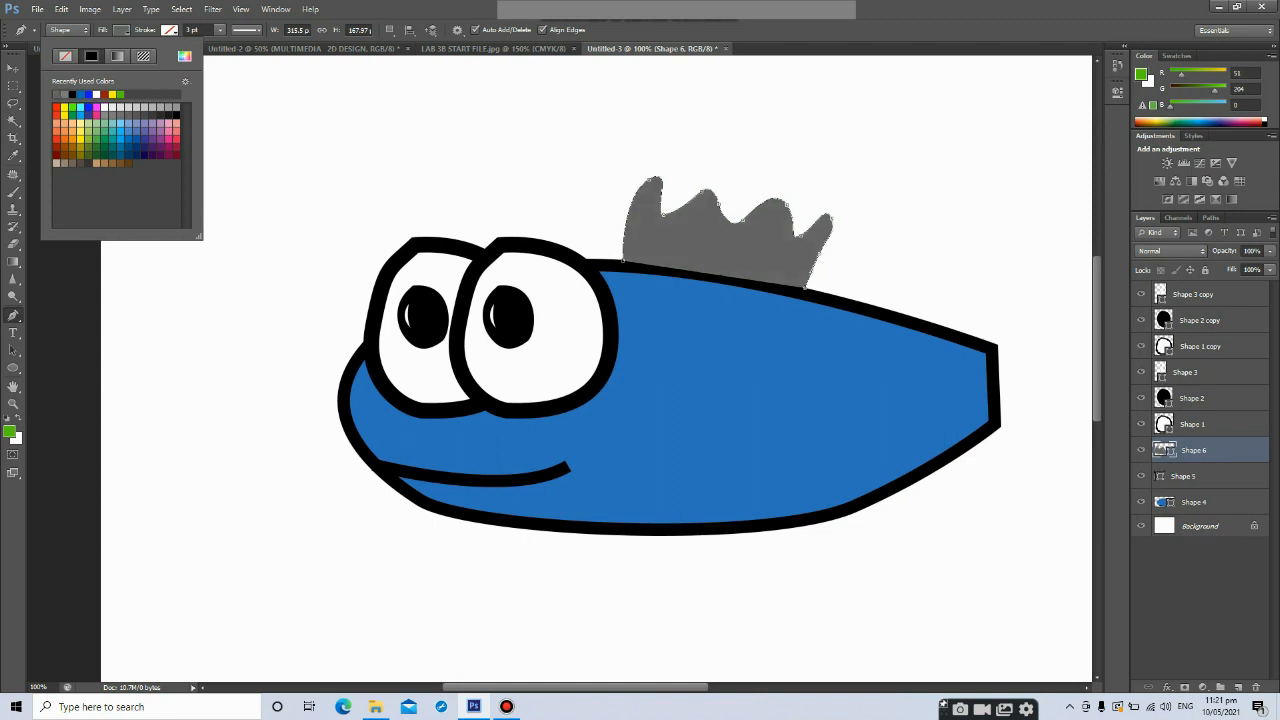
{"action": "left_click", "coordinate": [112, 115]}
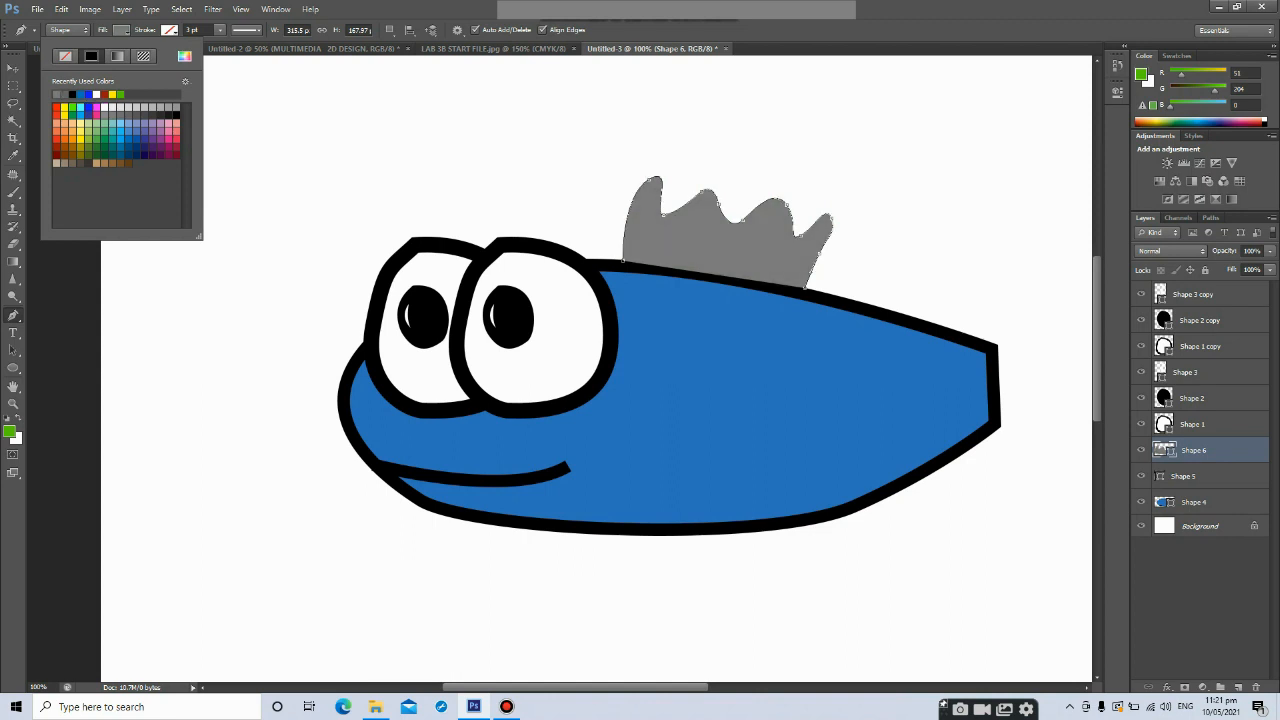
{"action": "left_click", "coordinate": [104, 115]}
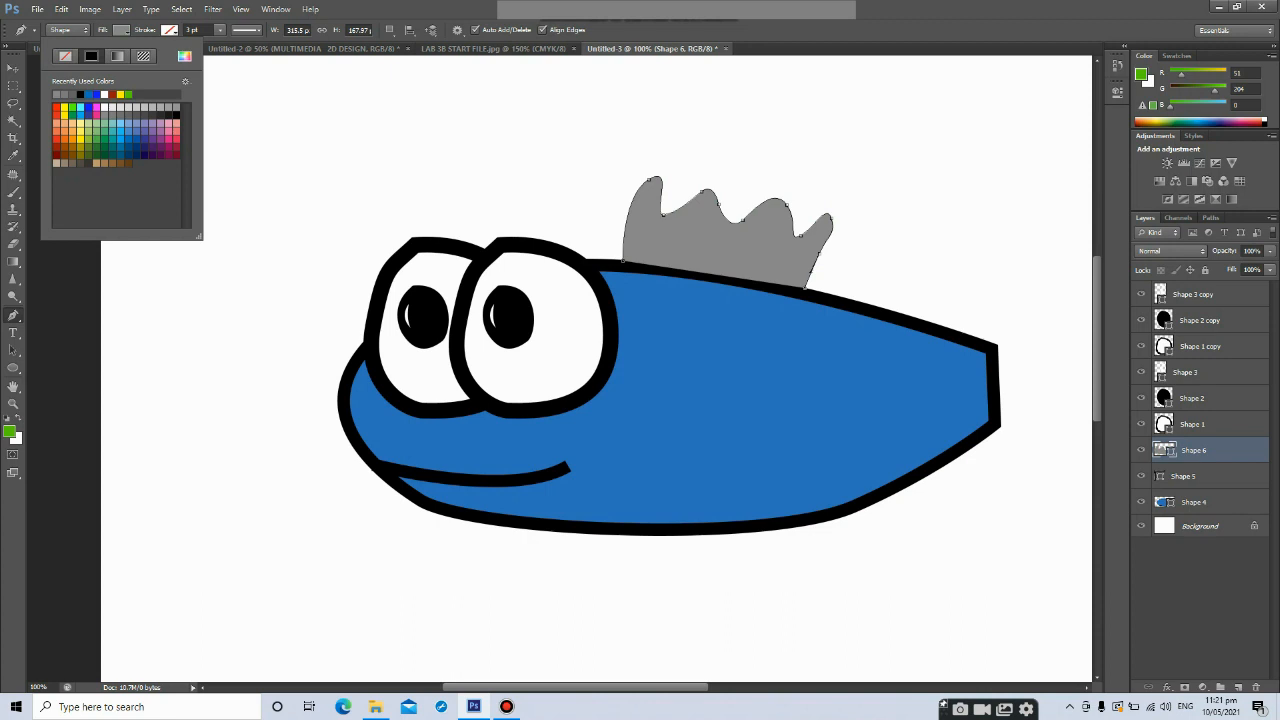
Give the crest a black stroke about 6.35 pt wide
{"action": "left_click", "coordinate": [169, 30]}
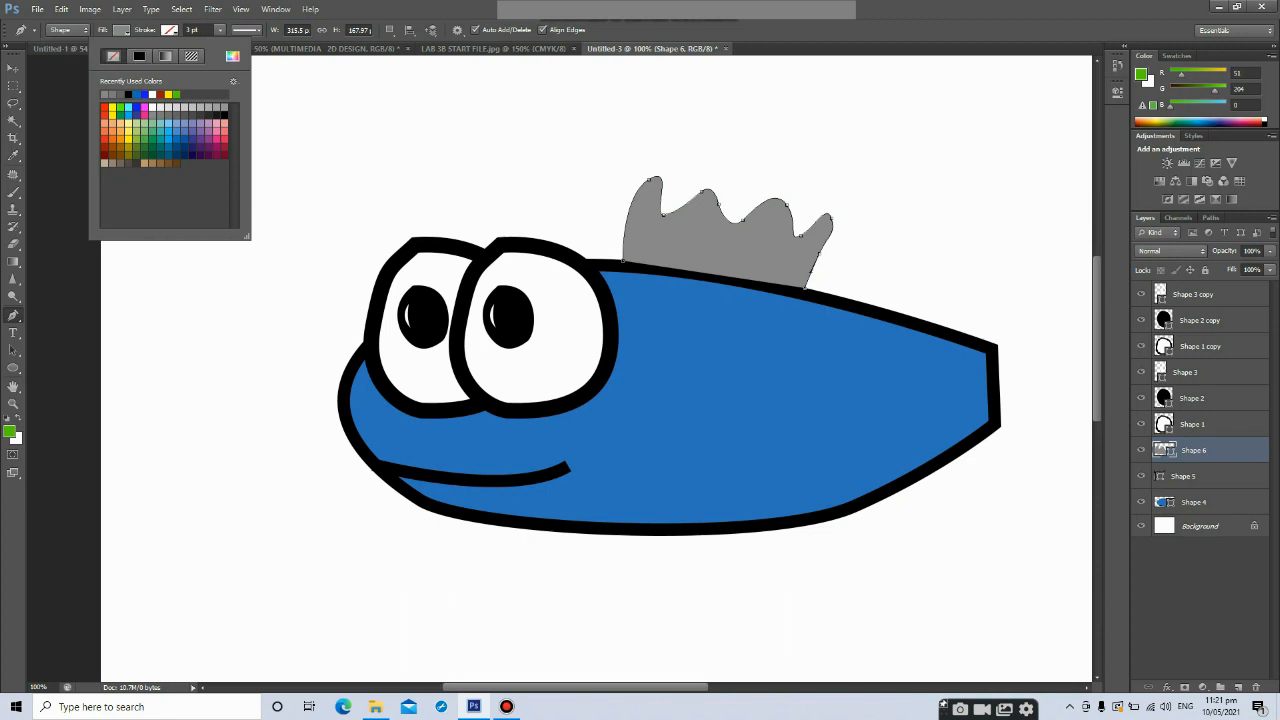
{"action": "left_click", "coordinate": [128, 95]}
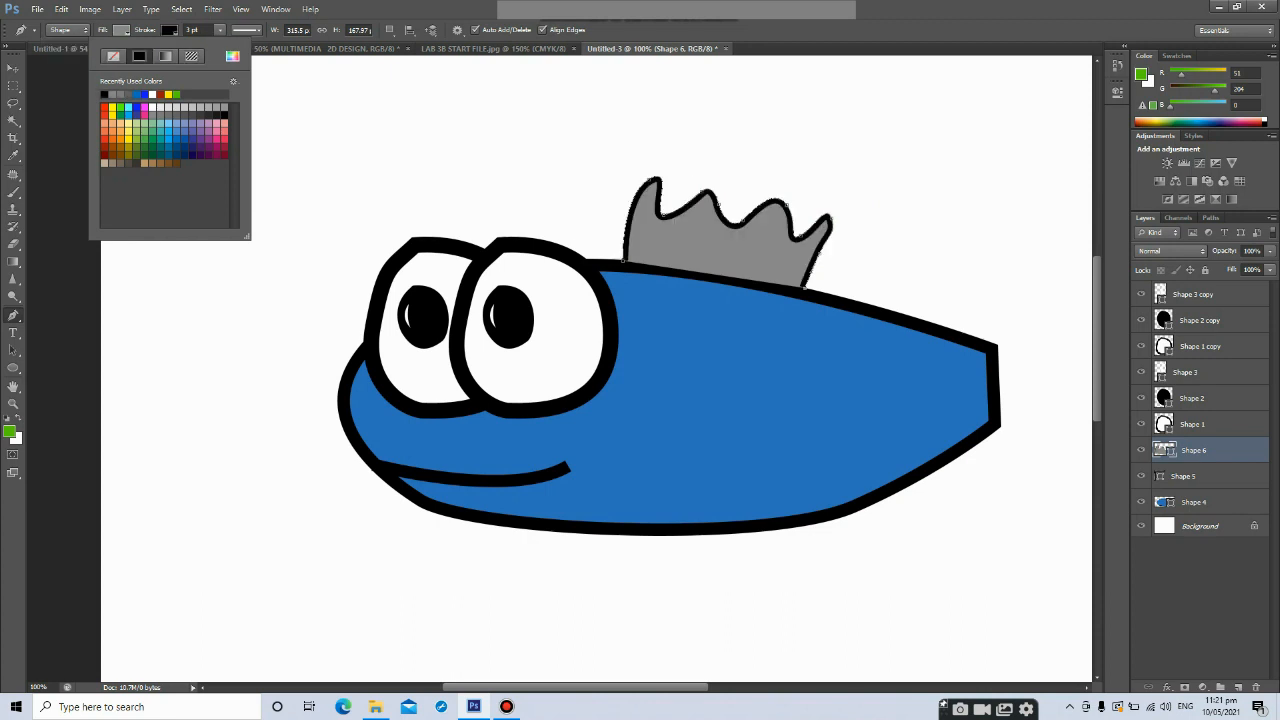
{"action": "left_click", "coordinate": [220, 30]}
{"action": "left_click_drag", "start_coordinate": [220, 44], "coordinate": [224, 44]}
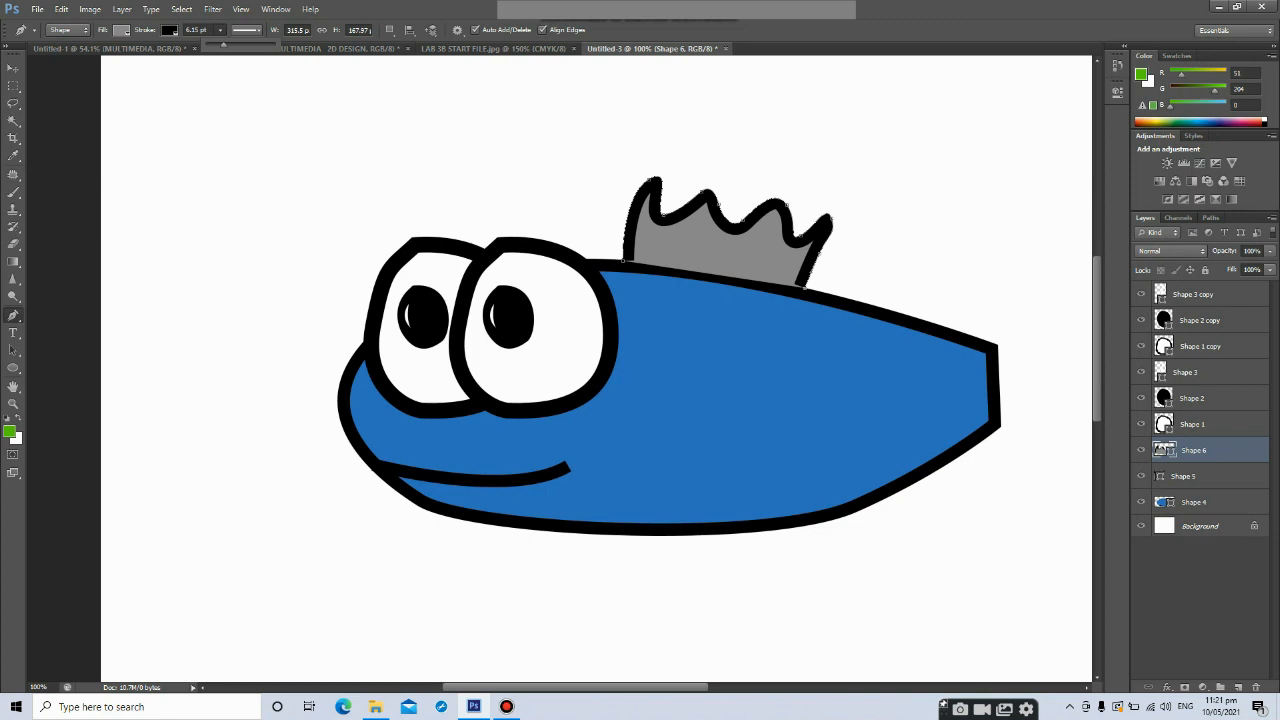
Move the crest layer below the body layer and shift the crest slightly left on the body
{"action": "key", "text": "v"}
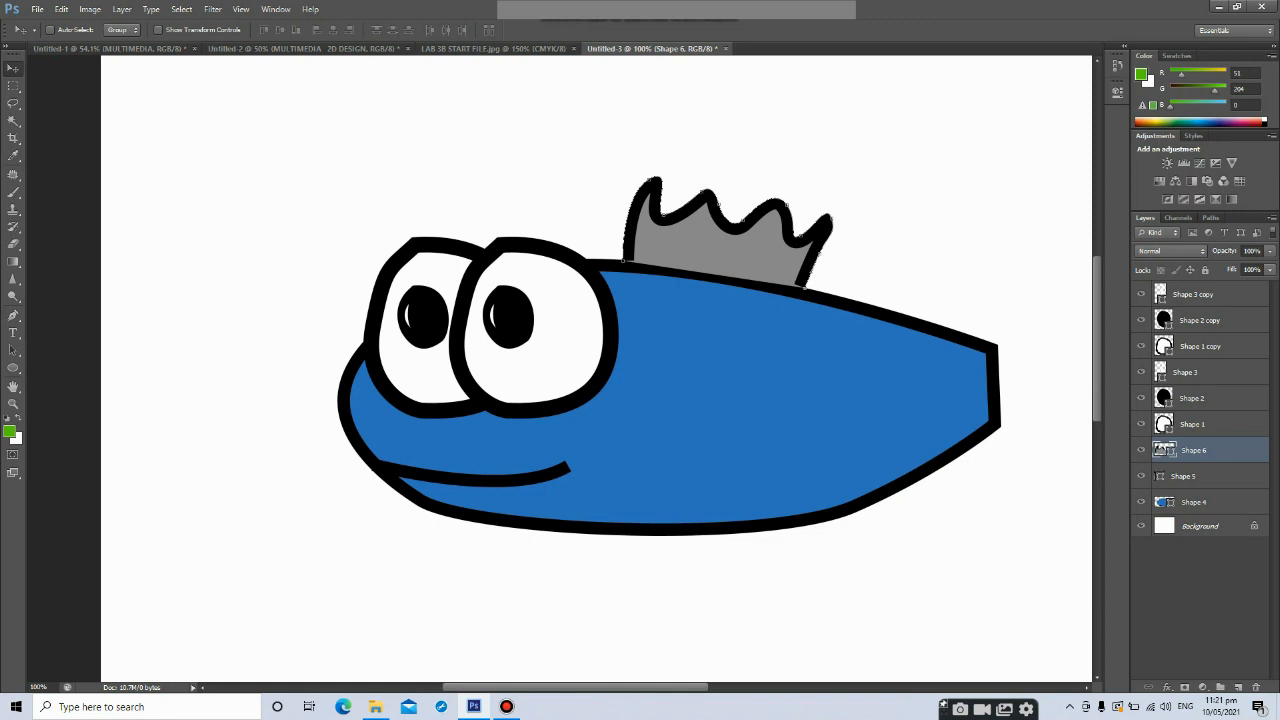
{"action": "left_click_drag", "start_coordinate": [1195, 452], "coordinate": [1190, 512]}
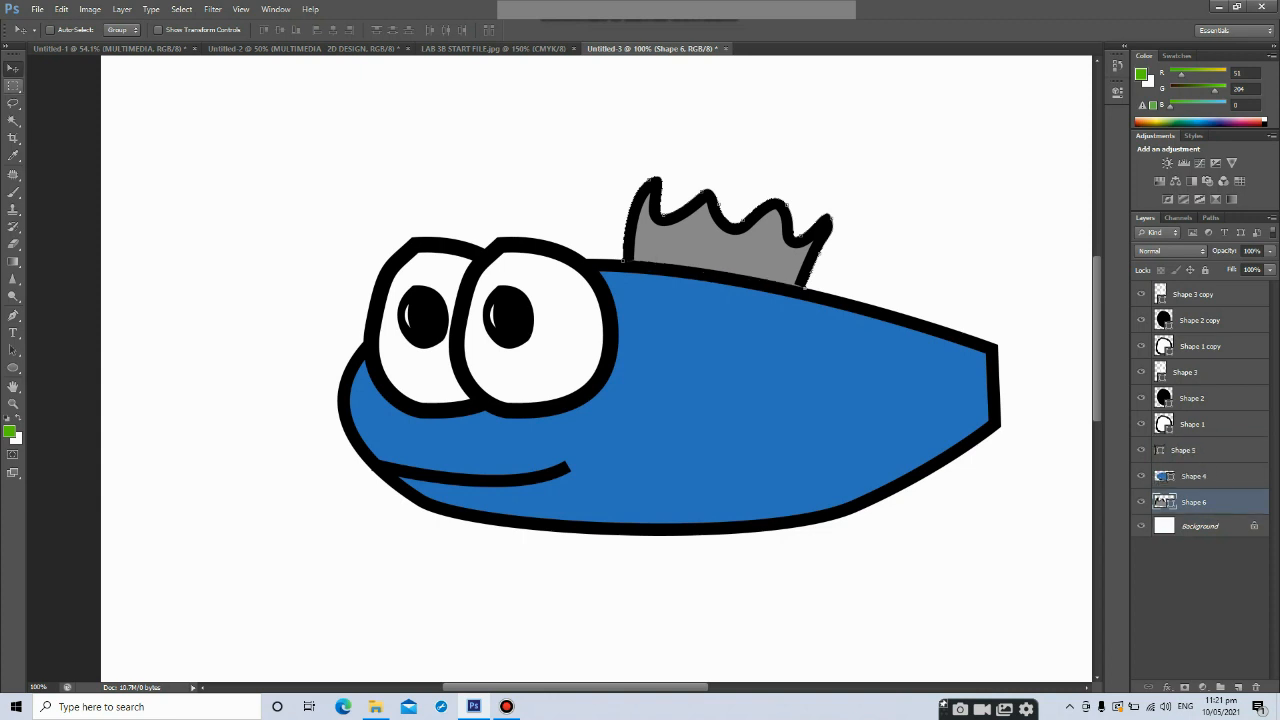
{"action": "left_click_drag", "start_coordinate": [730, 176], "coordinate": [705, 173]}
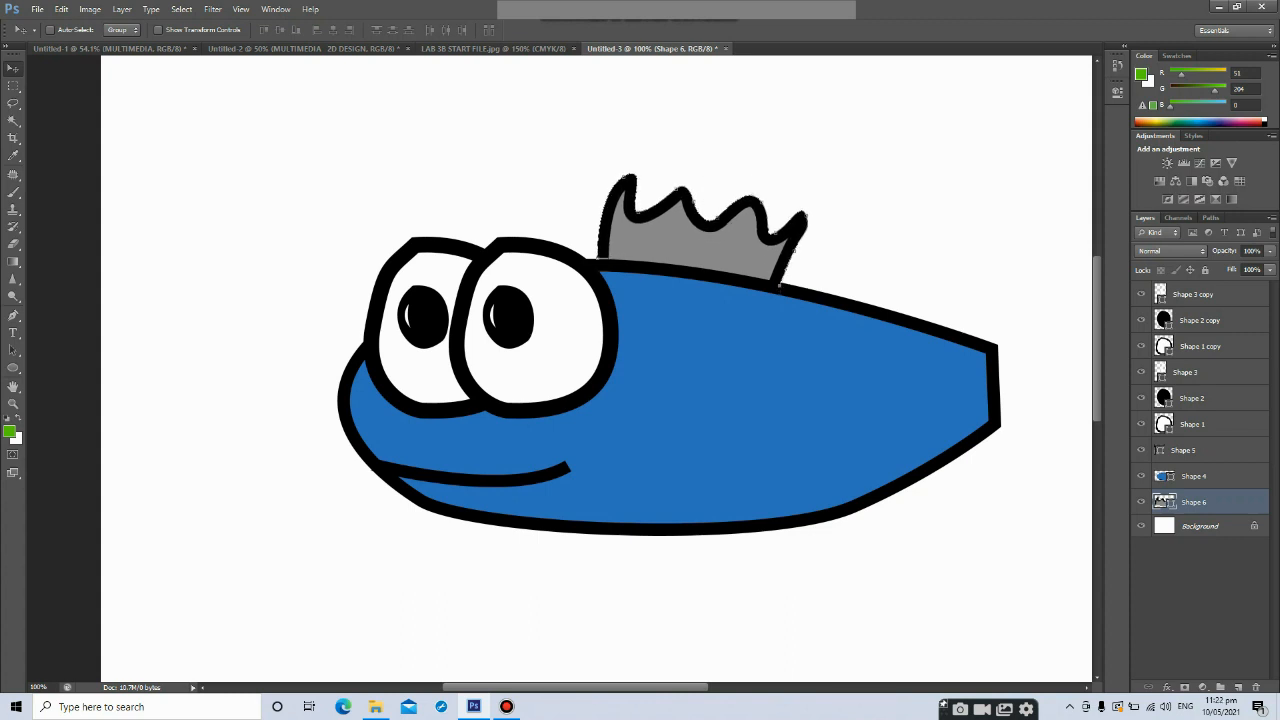
Add a new layer and draw a spiky Pen Tool tail fin at the body's right end
{"action": "scroll", "coordinate": [590, 370], "scroll_direction": "right", "scroll_amount": 5}
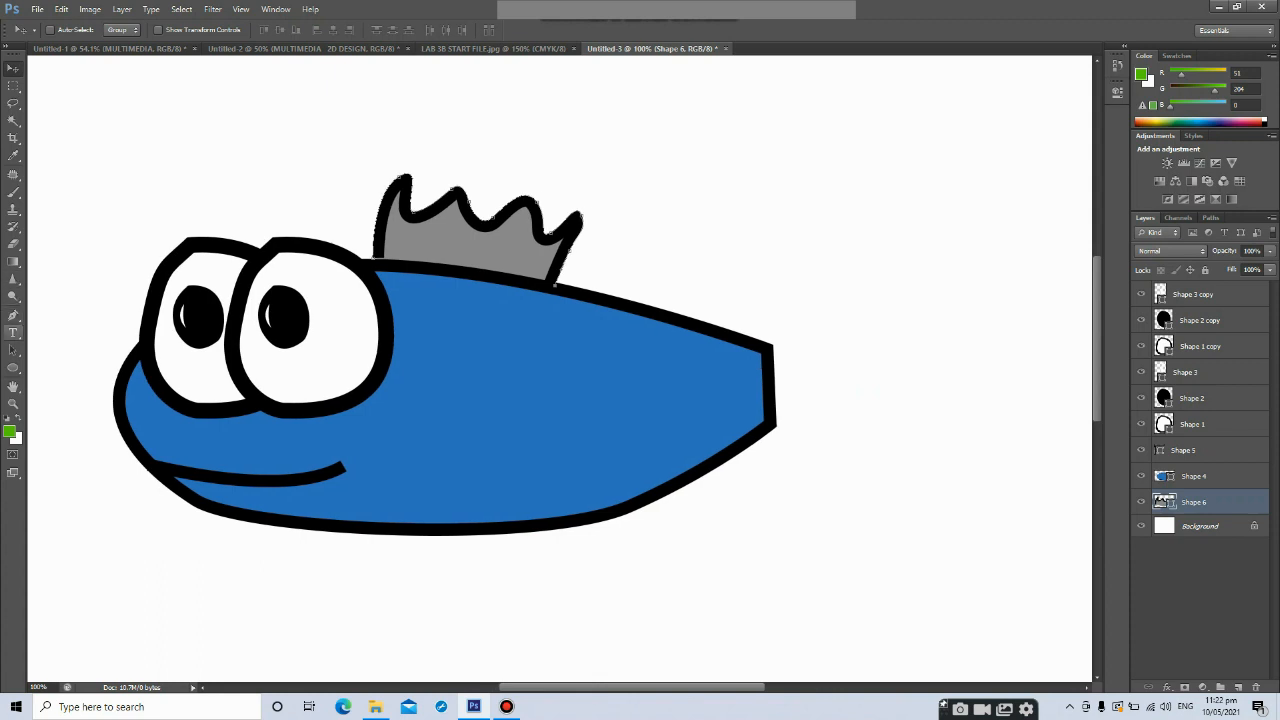
{"action": "left_click", "coordinate": [13, 316]}
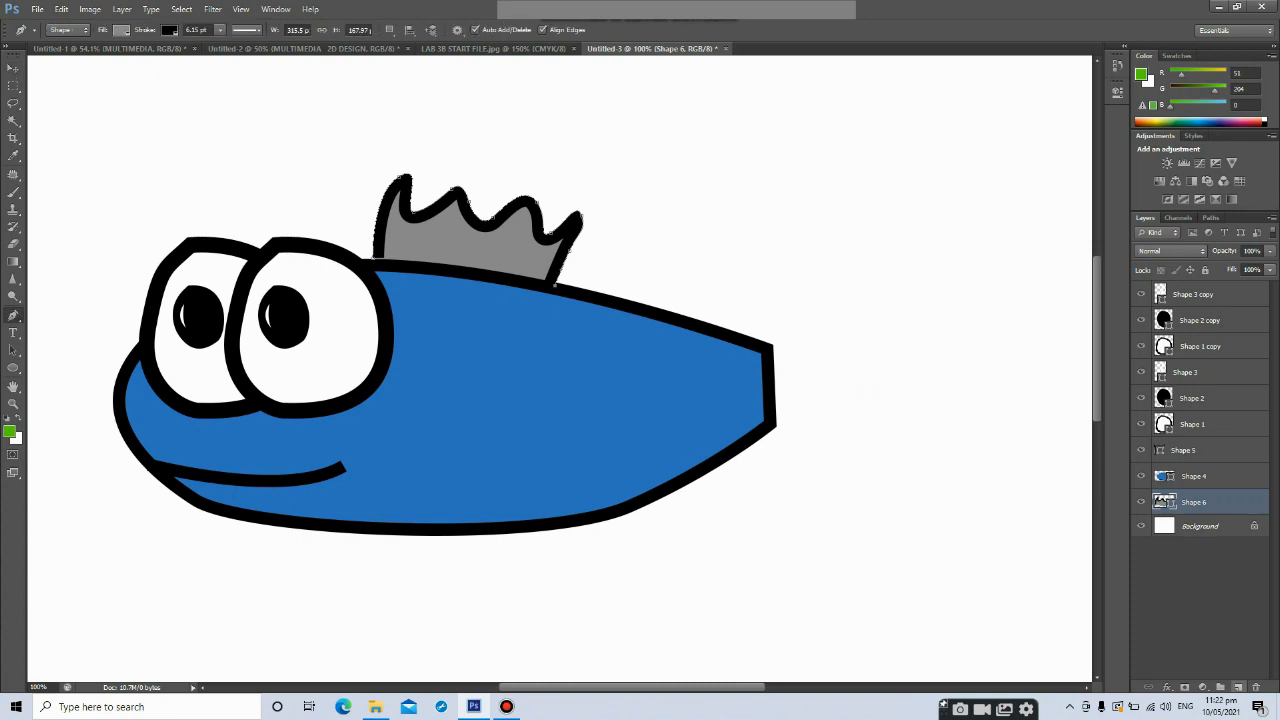
{"action": "left_click", "coordinate": [1238, 687]}
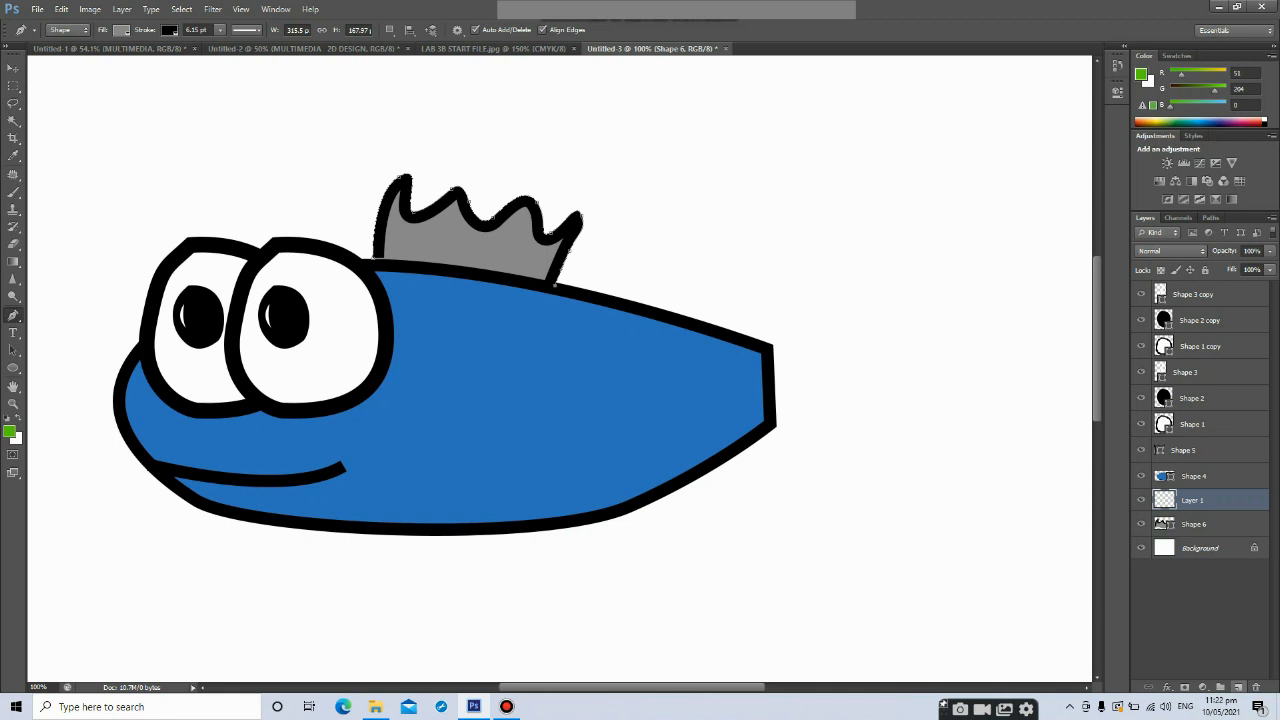
{"action": "left_click", "coordinate": [768, 344]}
{"action": "left_click_drag", "start_coordinate": [836, 270], "coordinate": [868, 256]}
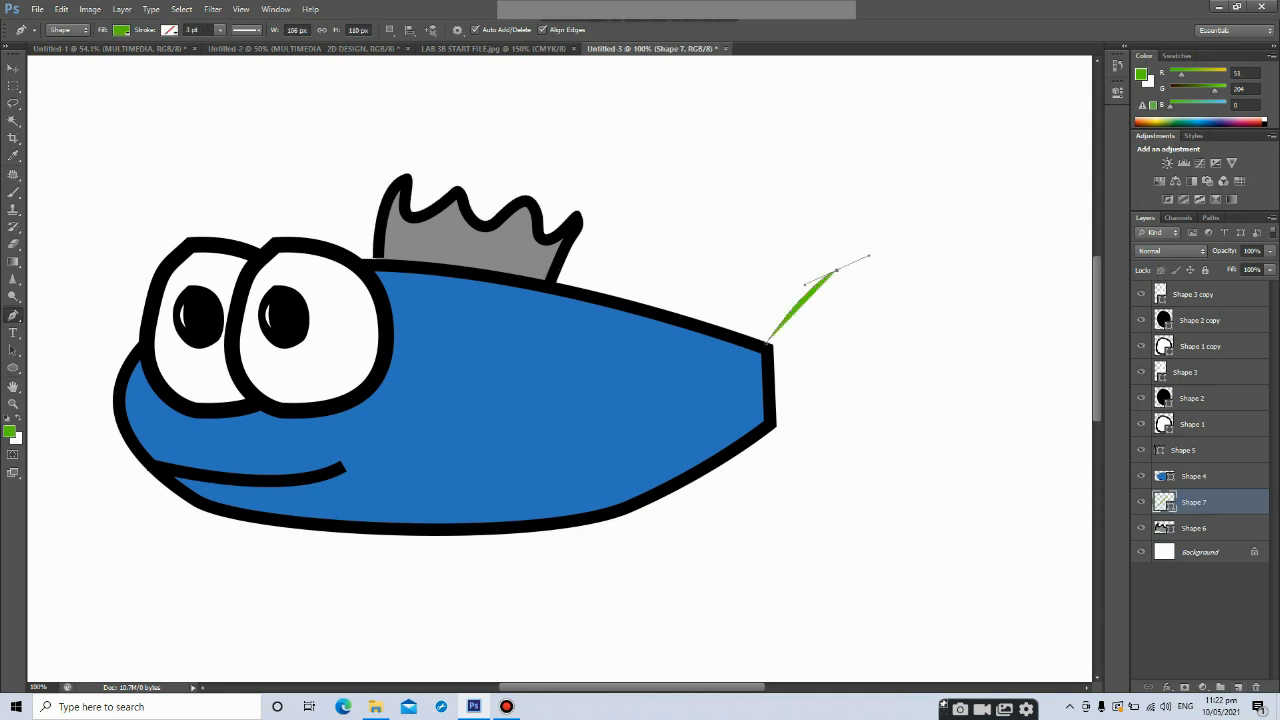
{"action": "left_click_drag", "start_coordinate": [844, 324], "coordinate": [941, 248]}
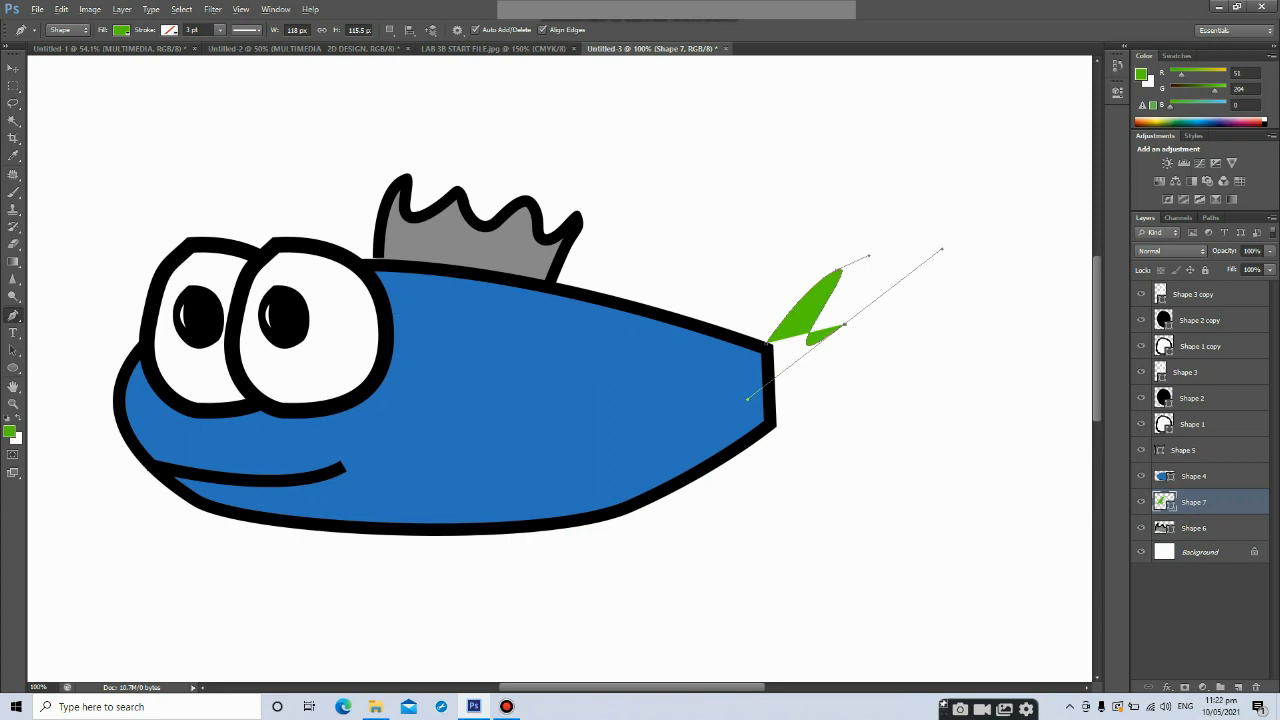
{"action": "key", "text": "ctrl+z"}
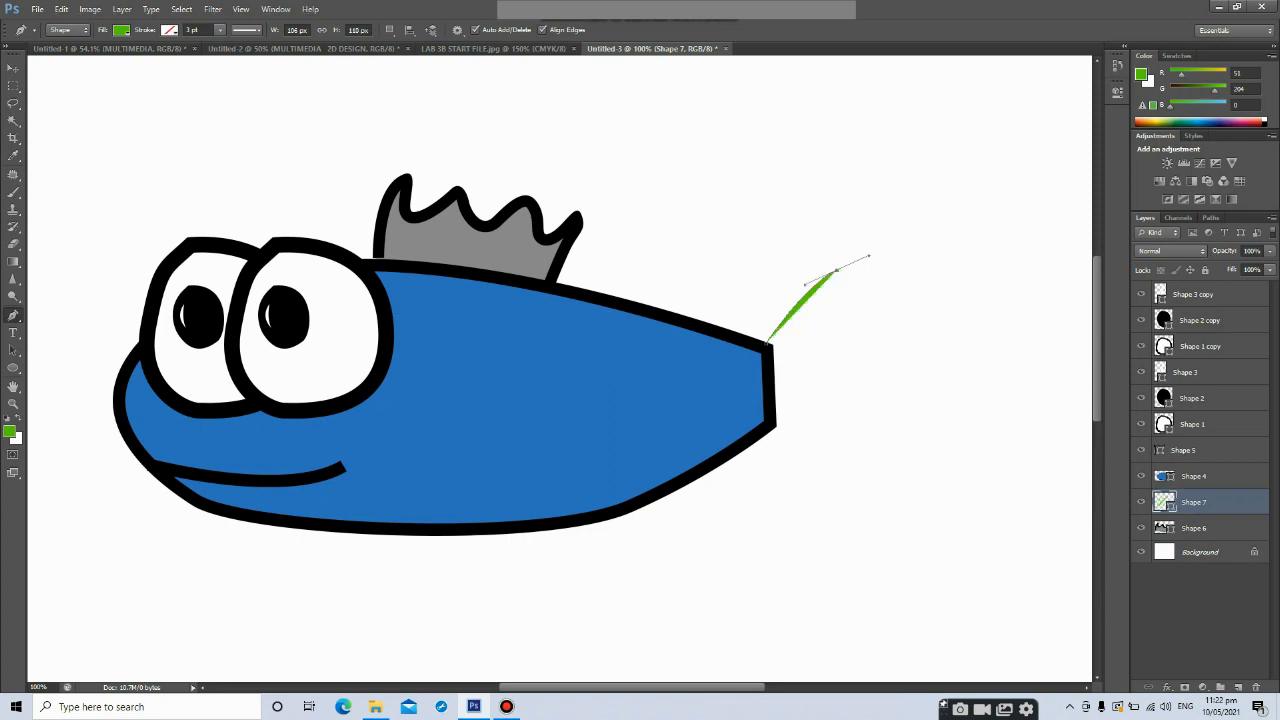
{"action": "left_click", "coordinate": [836, 270], "text": "alt"}
{"action": "left_click_drag", "start_coordinate": [822, 313], "coordinate": [824, 331]}
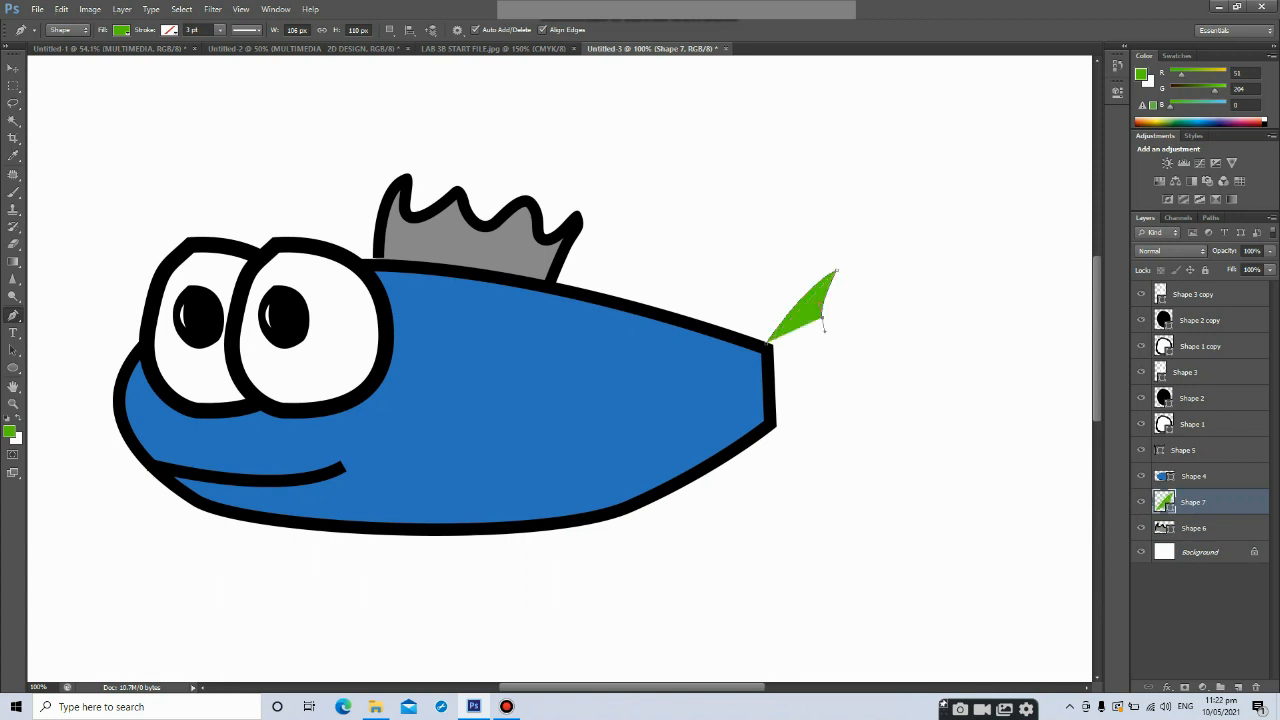
{"action": "left_click_drag", "start_coordinate": [836, 334], "coordinate": [833, 388]}
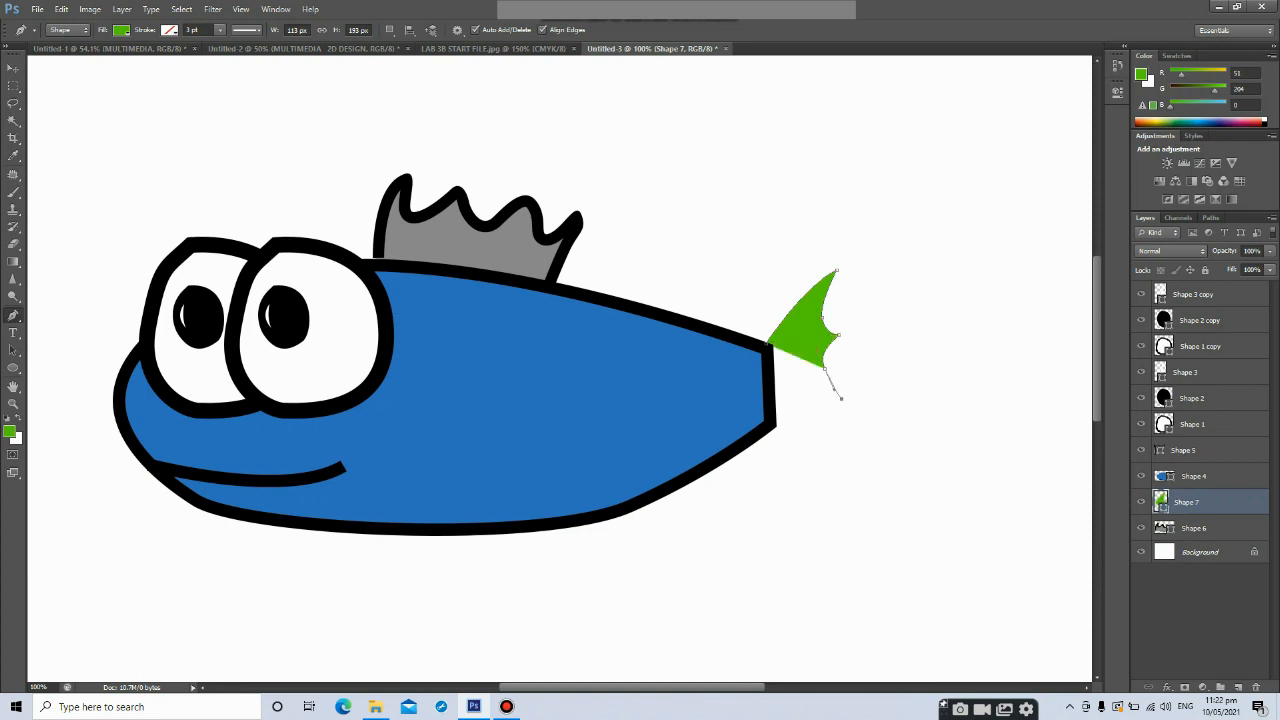
{"action": "left_click", "coordinate": [841, 398]}
{"action": "left_click_drag", "start_coordinate": [822, 424], "coordinate": [828, 450]}
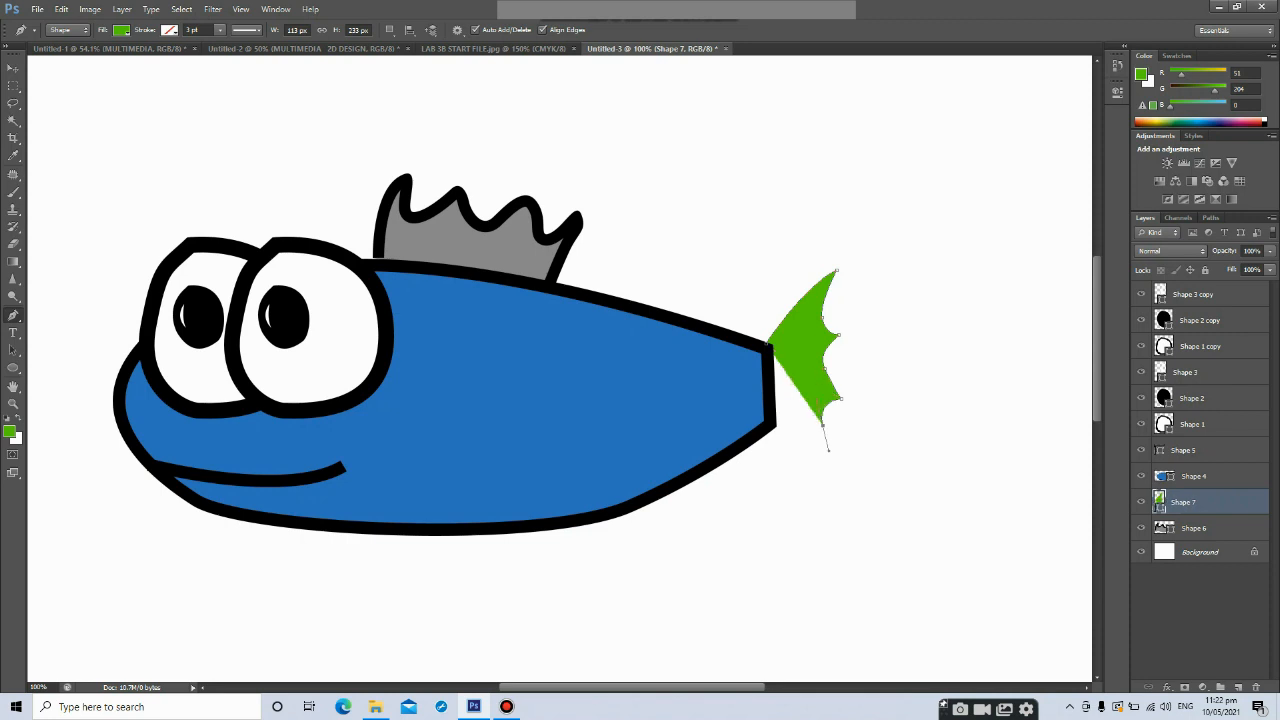
{"action": "left_click", "coordinate": [829, 457]}
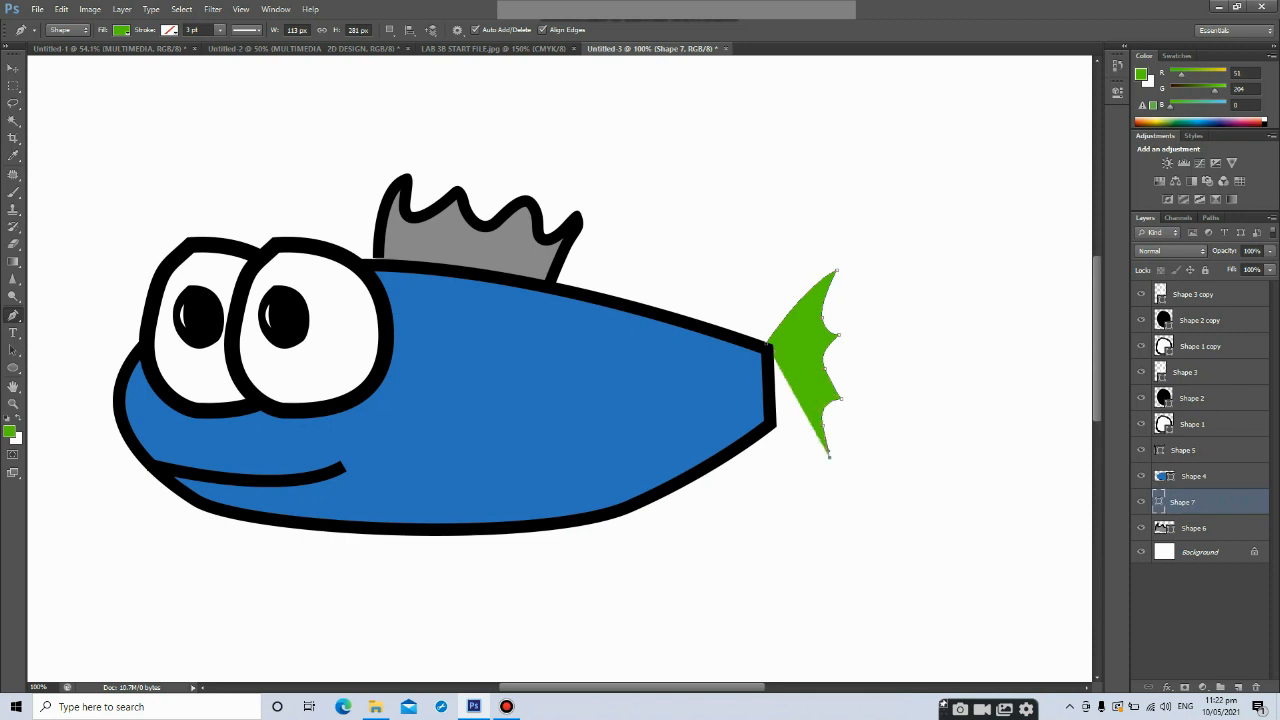
{"action": "left_click_drag", "start_coordinate": [776, 426], "coordinate": [757, 403]}
{"action": "left_click", "coordinate": [764, 361]}
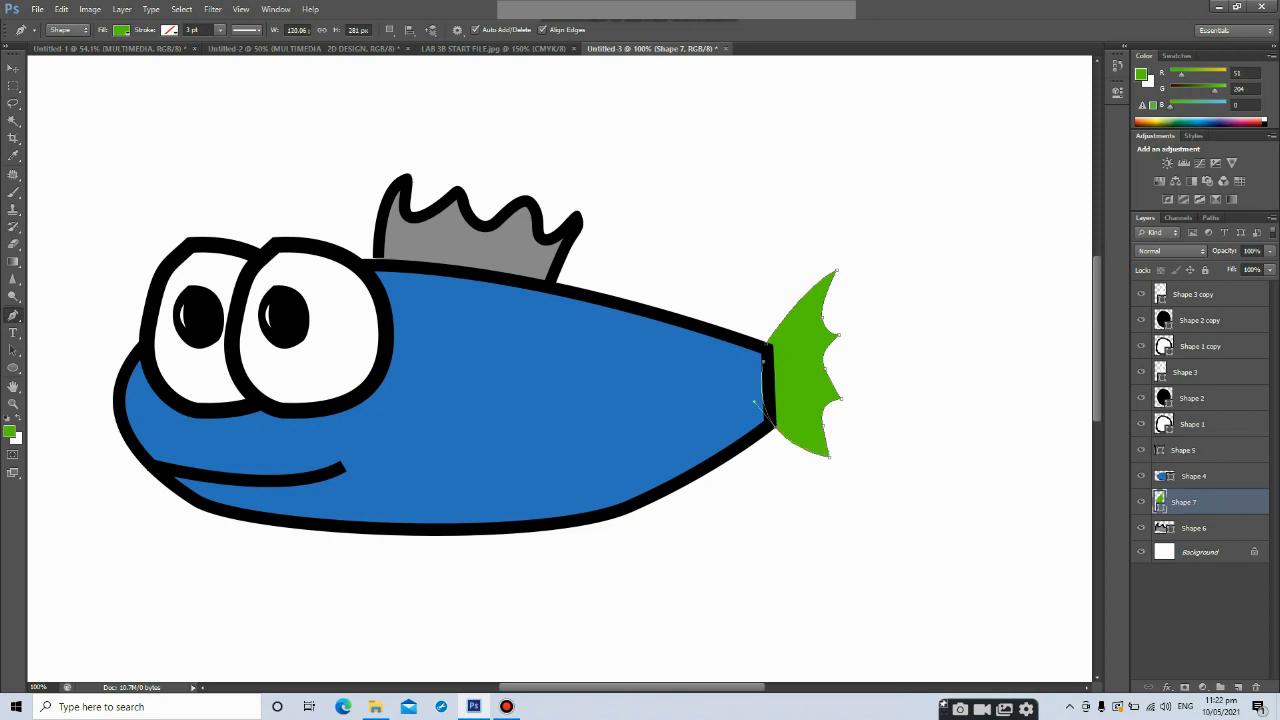
{"action": "key", "text": "Return"}
Set the tail's fill to grey and its stroke to black about 6.74 pt wide
{"action": "left_click", "coordinate": [121, 30]}
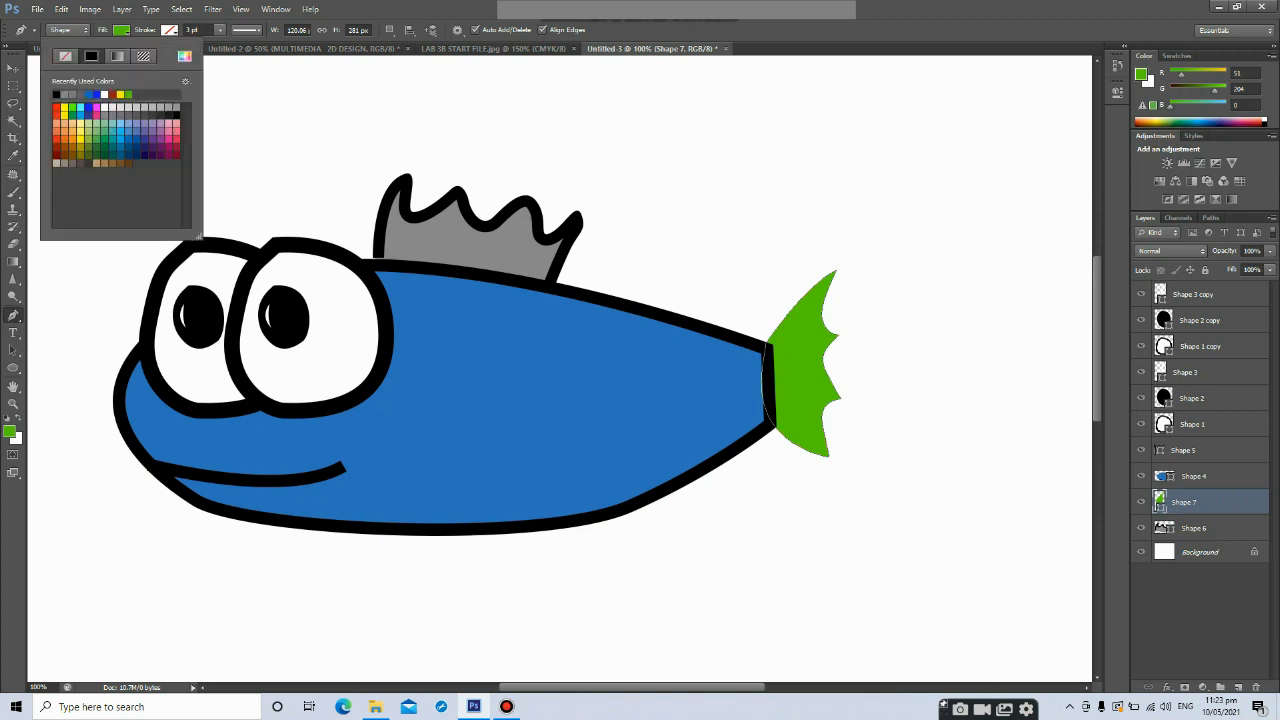
{"action": "left_click", "coordinate": [62, 94]}
{"action": "left_click", "coordinate": [80, 95]}
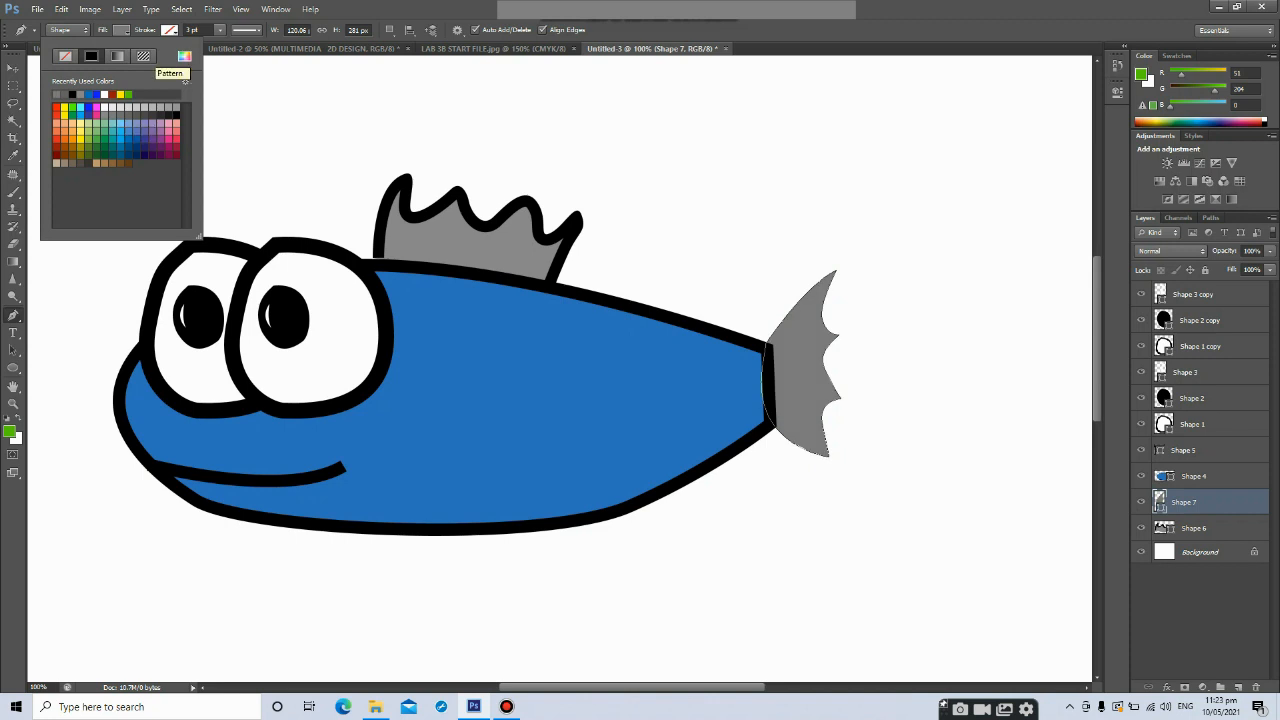
{"action": "left_click", "coordinate": [169, 30]}
{"action": "left_click", "coordinate": [121, 30]}
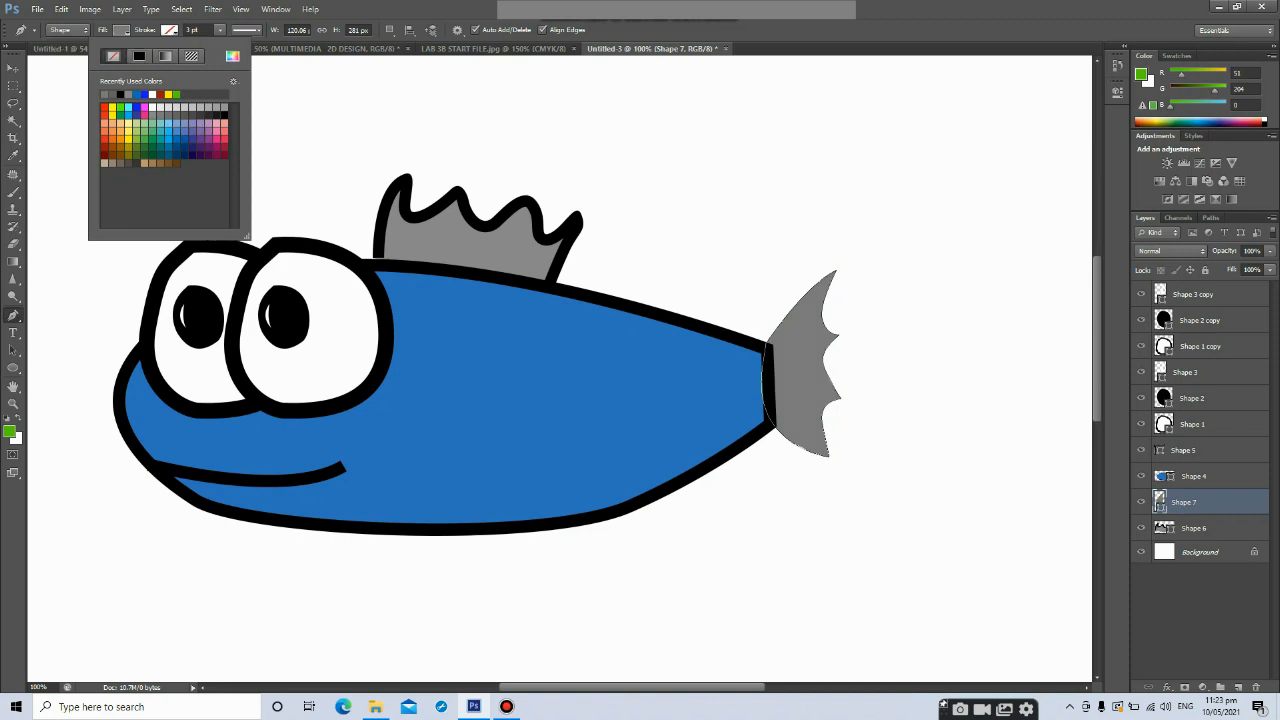
{"action": "left_click", "coordinate": [119, 94]}
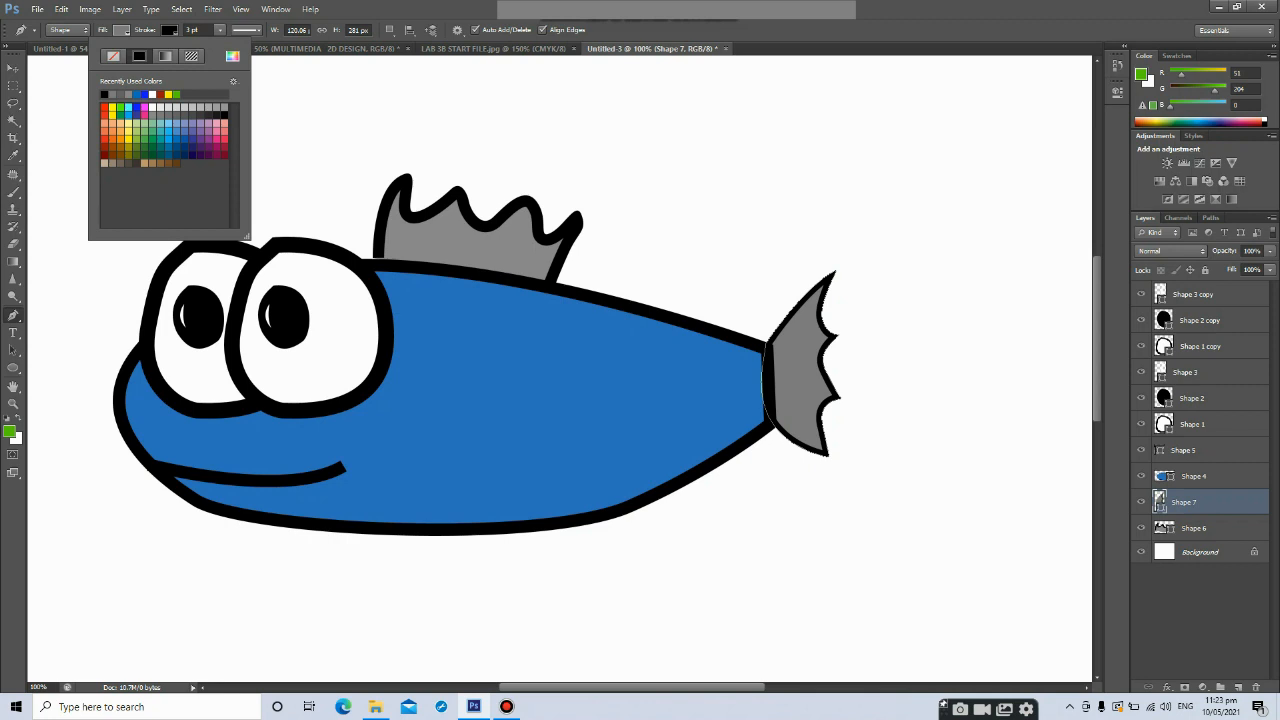
{"action": "left_click", "coordinate": [220, 30]}
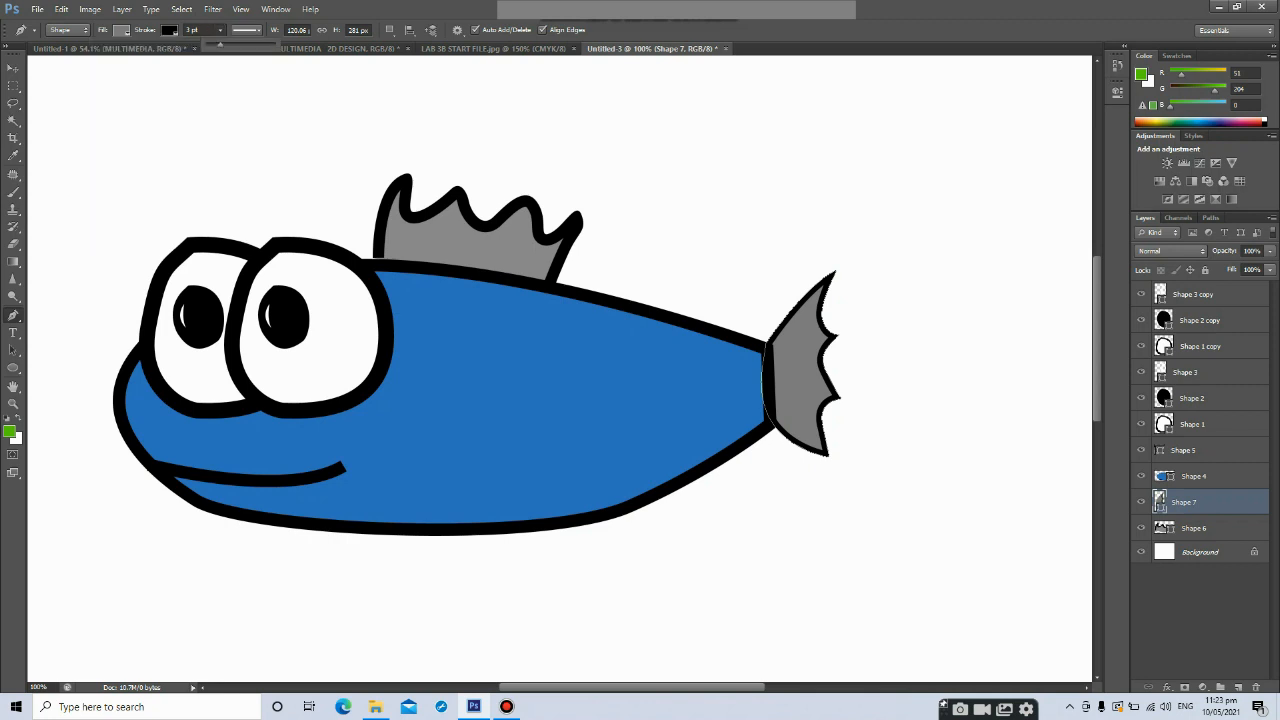
{"action": "left_click_drag", "start_coordinate": [220, 45], "coordinate": [224, 45]}
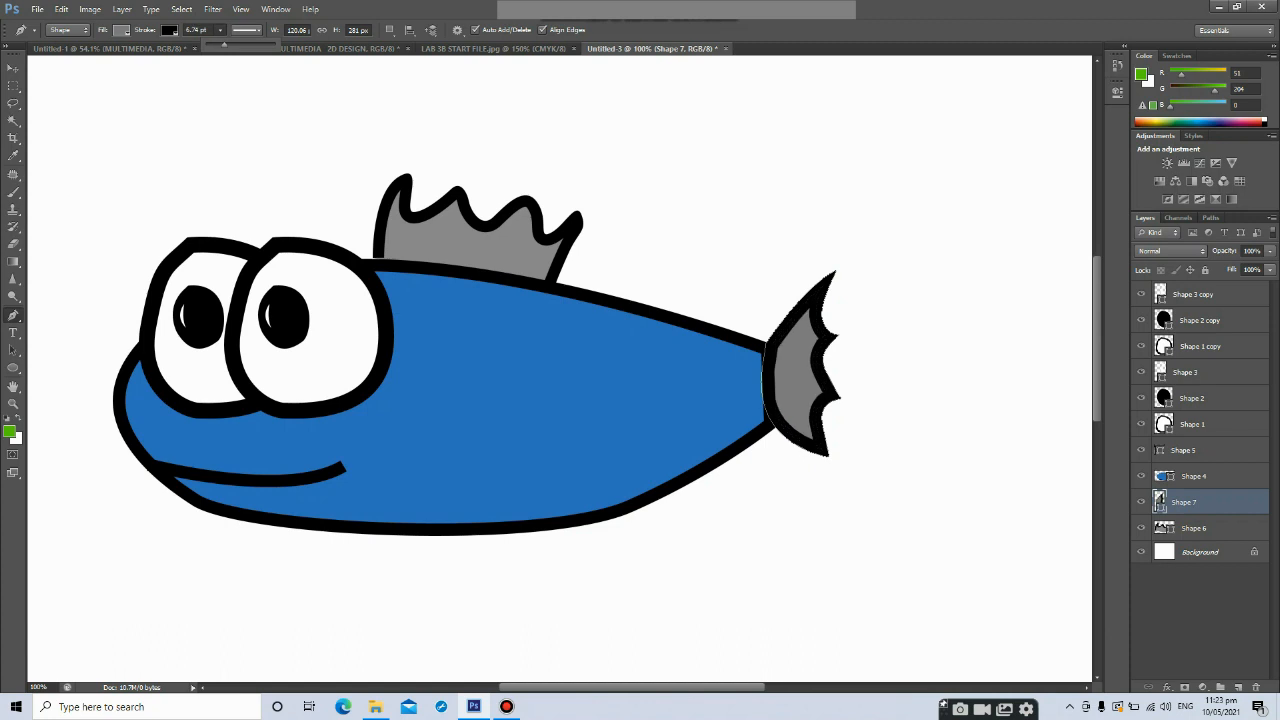
Draw a wavy Pen Tool line across the middle of the body as a scale pattern on a new shape layer
{"action": "key", "text": "v"}
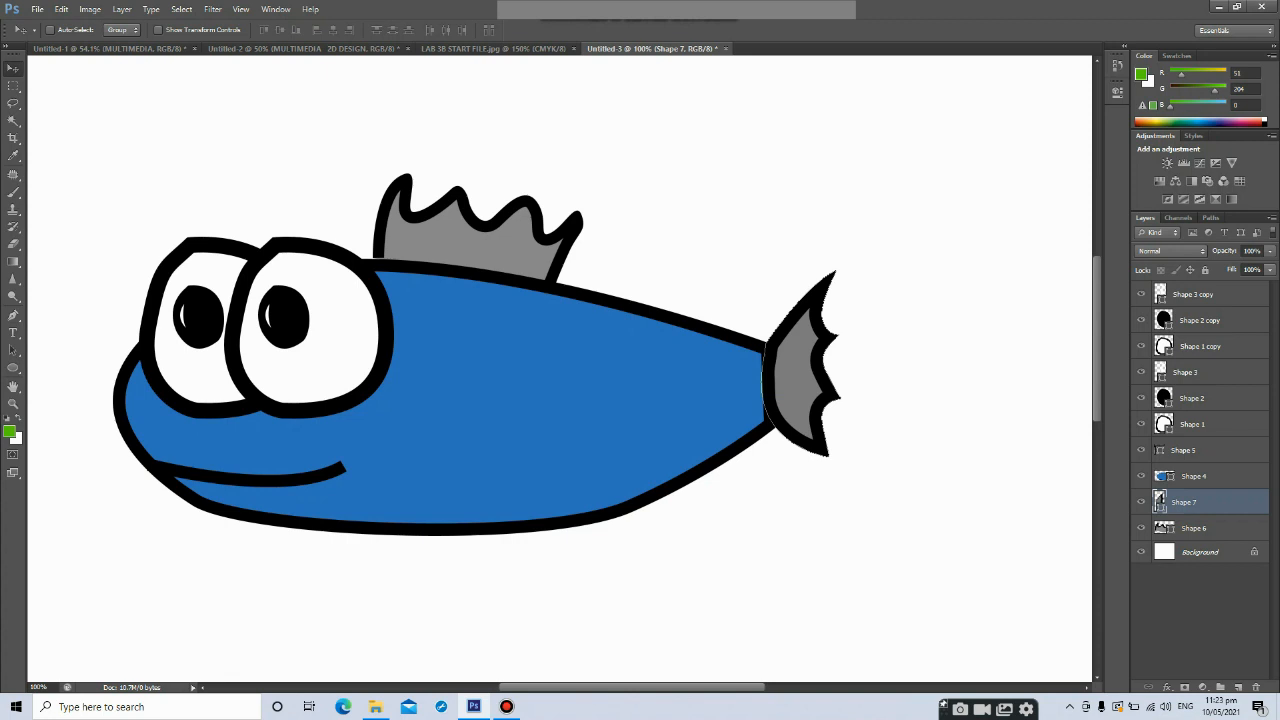
{"action": "left_click", "coordinate": [13, 314]}
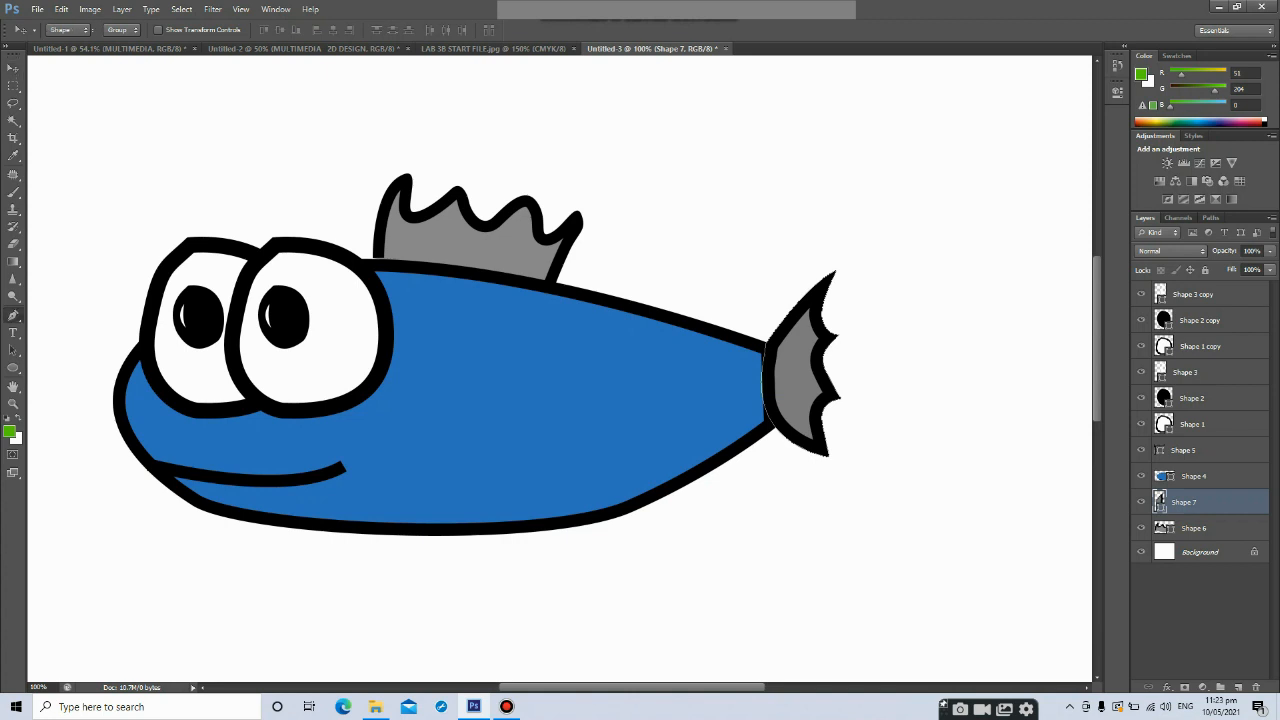
{"action": "left_click", "coordinate": [476, 345]}
{"action": "left_click_drag", "start_coordinate": [532, 352], "coordinate": [558, 297]}
{"action": "left_click_drag", "start_coordinate": [587, 370], "coordinate": [598, 347]}
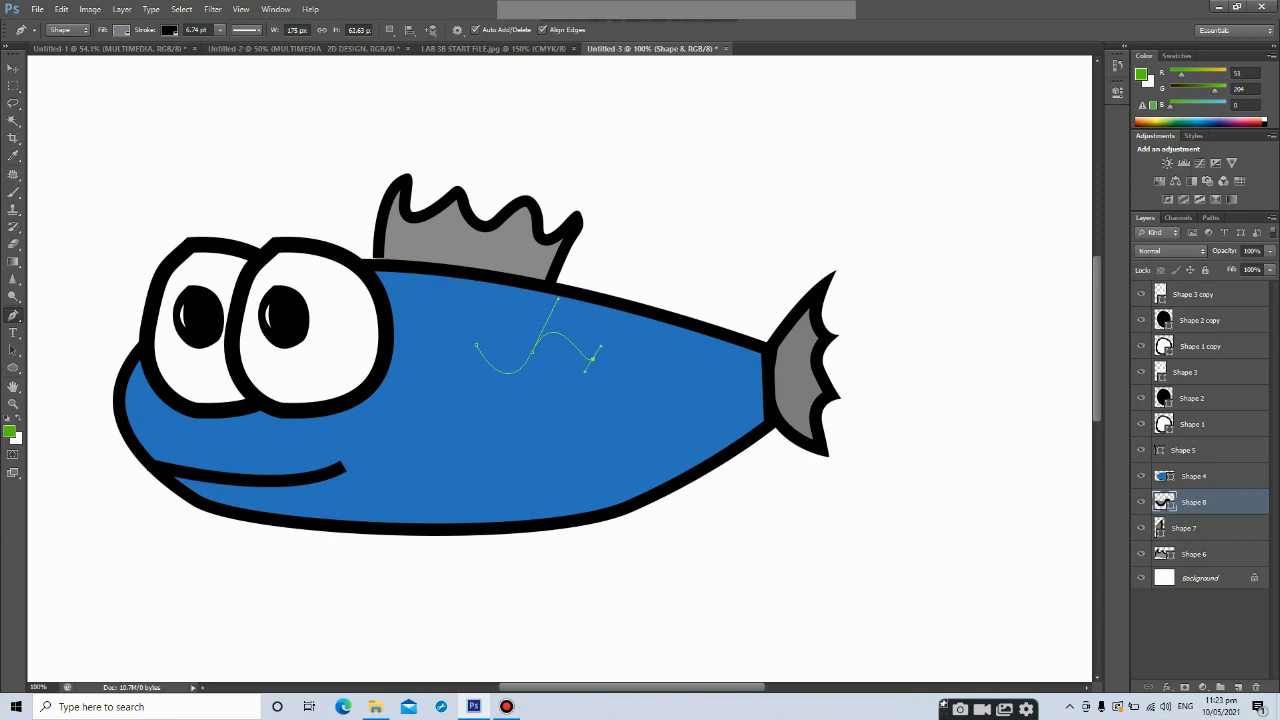
{"action": "key", "text": "ctrl+z"}
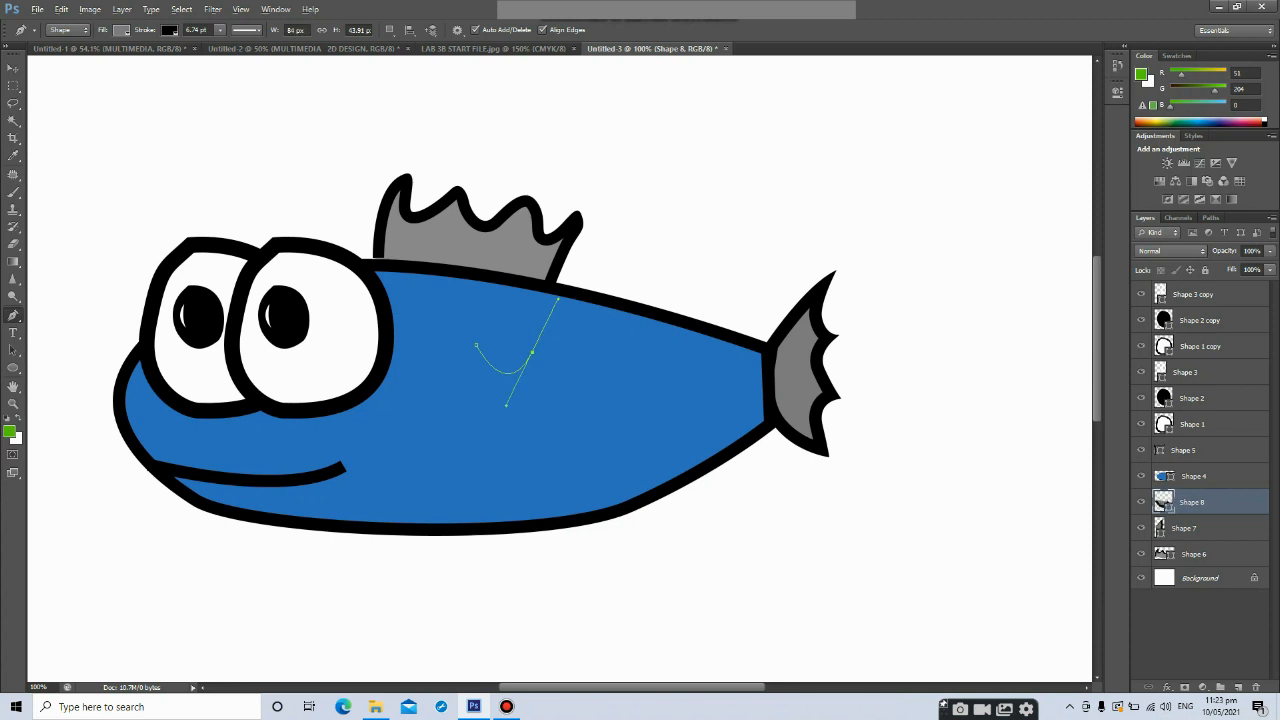
{"action": "key", "text": "ctrl+z"}
{"action": "left_click_drag", "start_coordinate": [591, 355], "coordinate": [624, 307]}
{"action": "left_click_drag", "start_coordinate": [644, 357], "coordinate": [675, 347]}
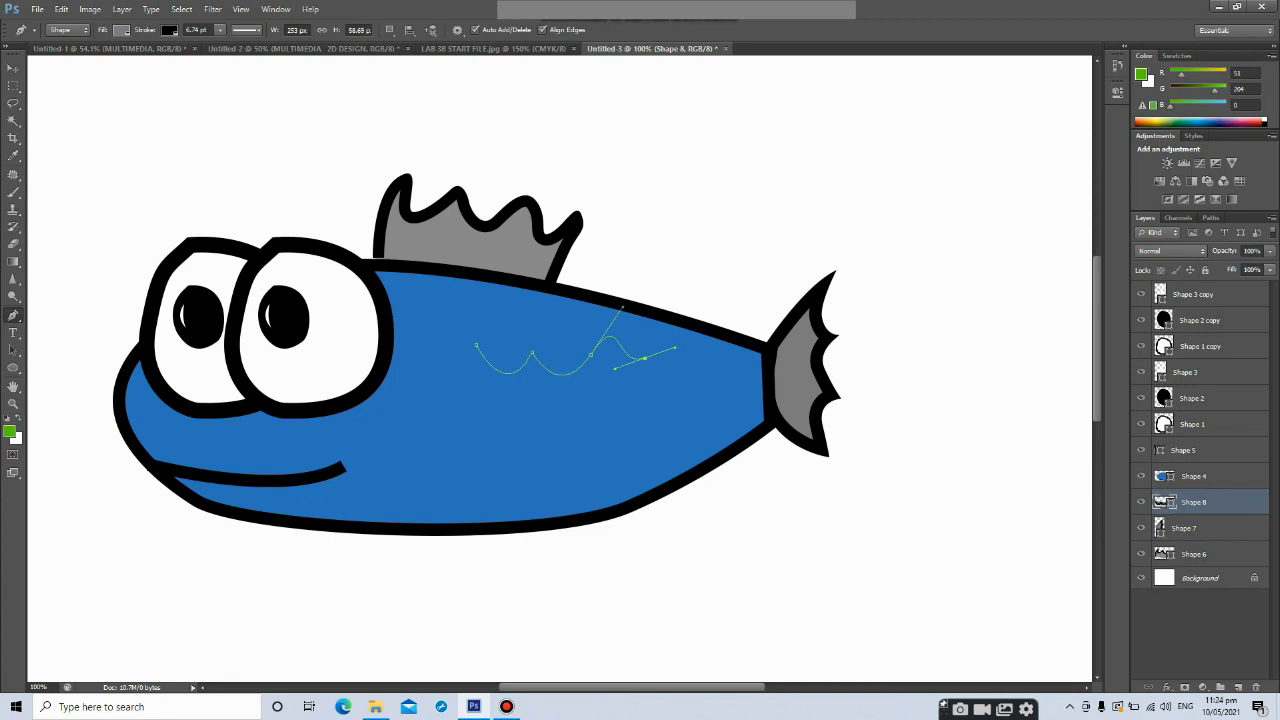
{"action": "key", "text": "ctrl+z"}
{"action": "left_click", "coordinate": [591, 355], "text": "alt"}
{"action": "left_click_drag", "start_coordinate": [633, 357], "coordinate": [665, 314]}
{"action": "left_click_drag", "start_coordinate": [684, 362], "coordinate": [708, 325]}
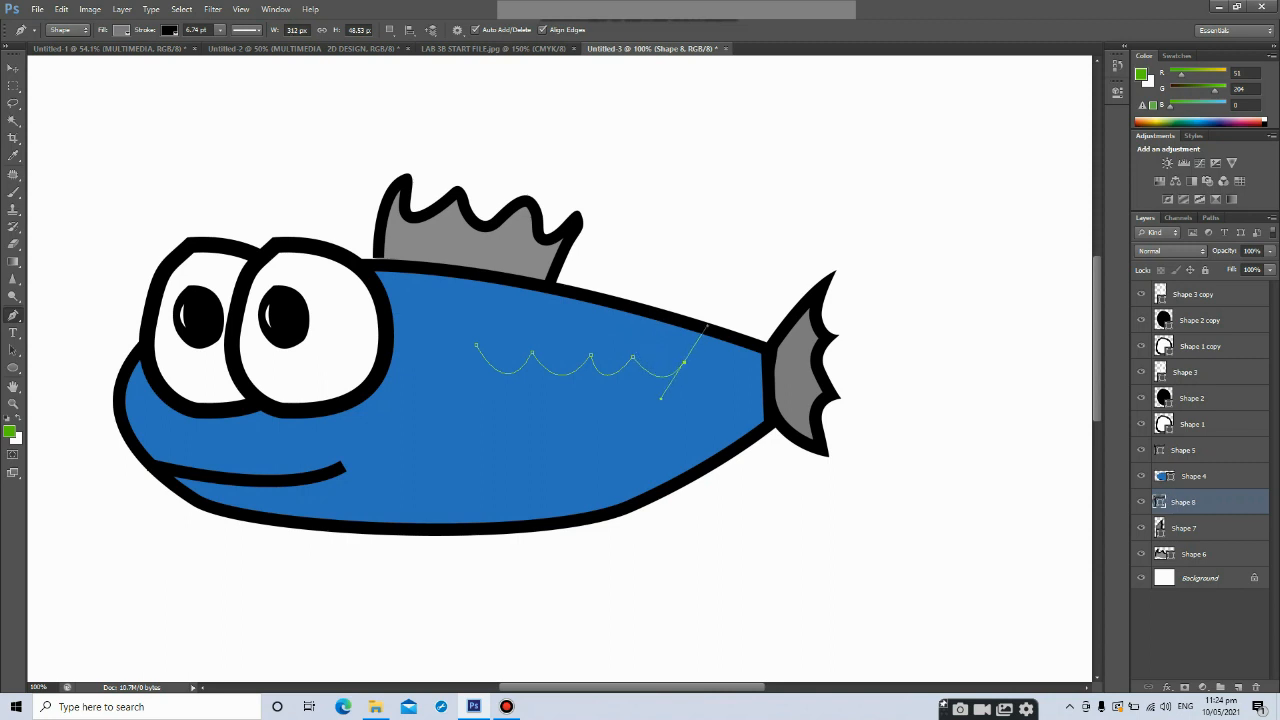
Set the wavy line's fill to no color and its stroke width to 16.15 pt
{"action": "left_click", "coordinate": [121, 29]}
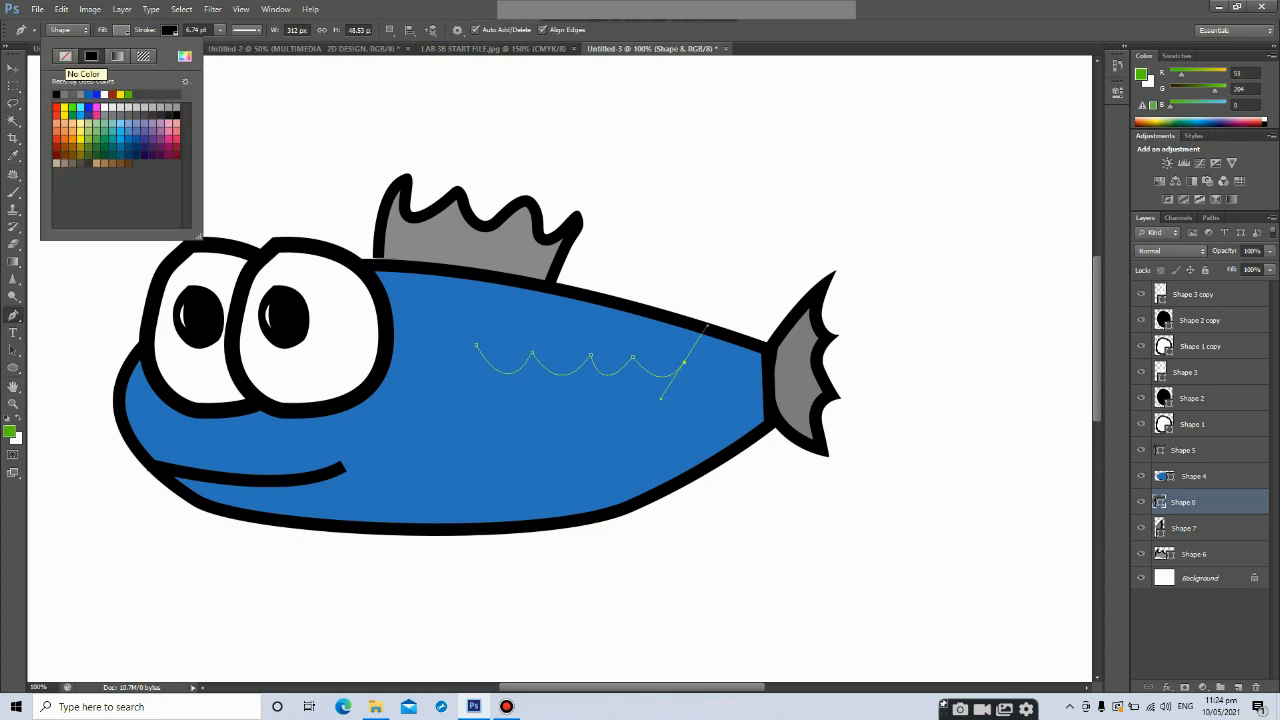
{"action": "left_click", "coordinate": [65, 56]}
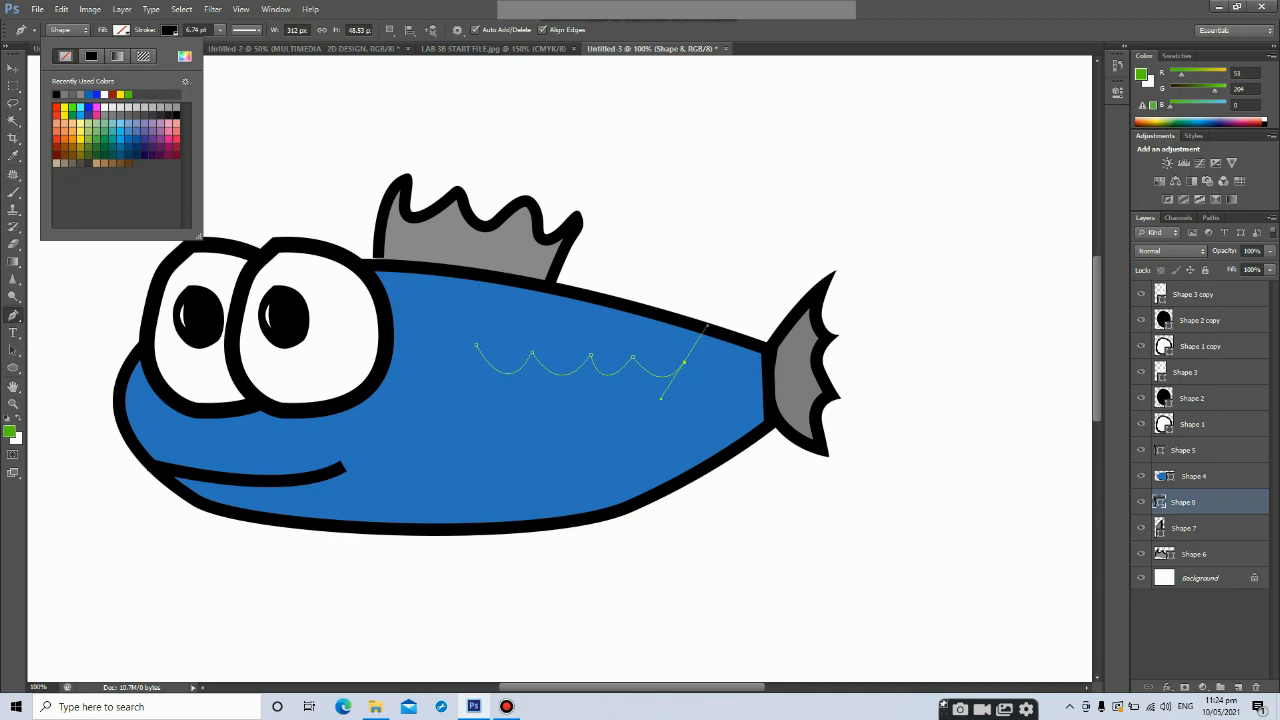
{"action": "left_click", "coordinate": [169, 29]}
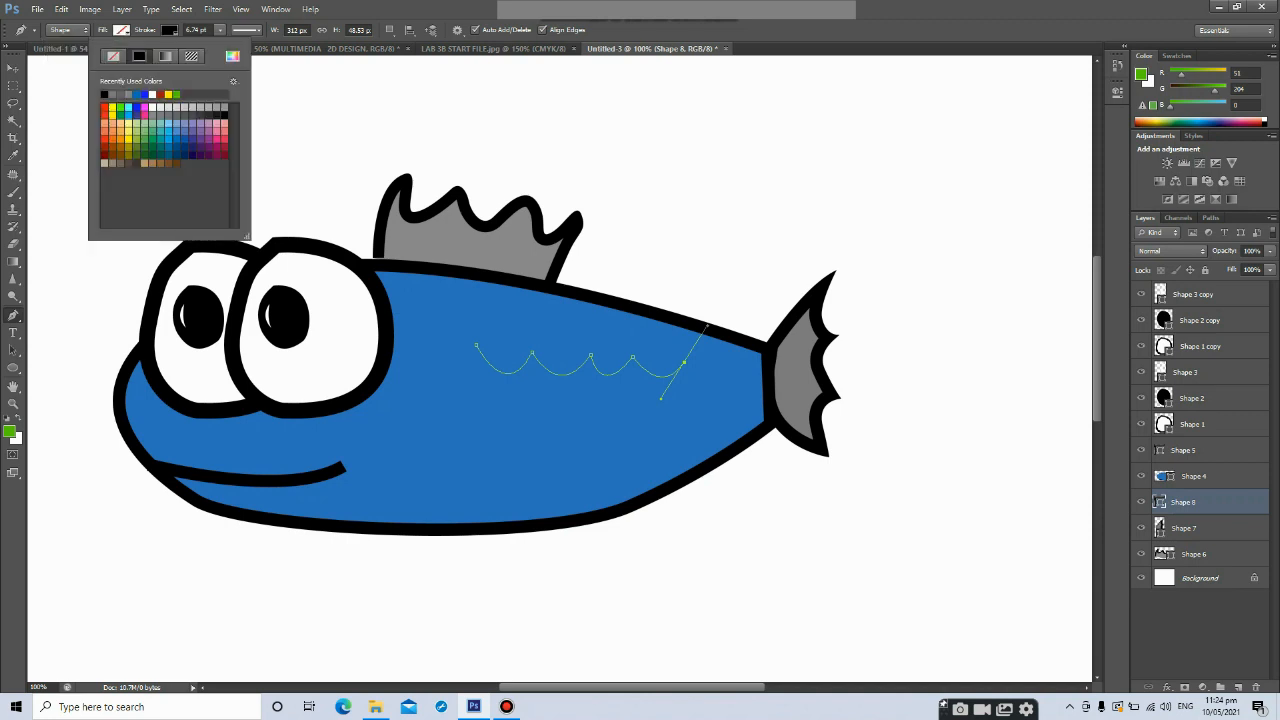
{"action": "left_click", "coordinate": [220, 30]}
{"action": "left_click_drag", "start_coordinate": [220, 44], "coordinate": [231, 44]}
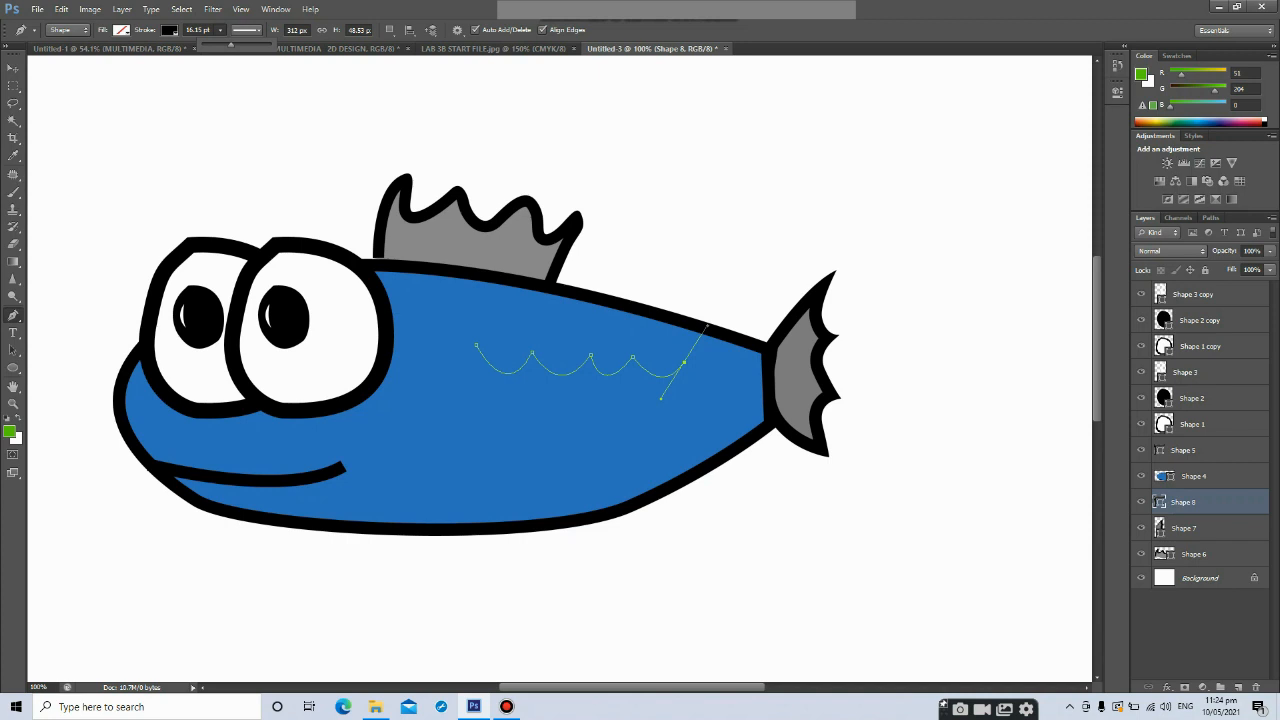
Move the wavy line layer above the body layer and set its stroke width to 2.62 pt
{"action": "left_click", "coordinate": [13, 67]}
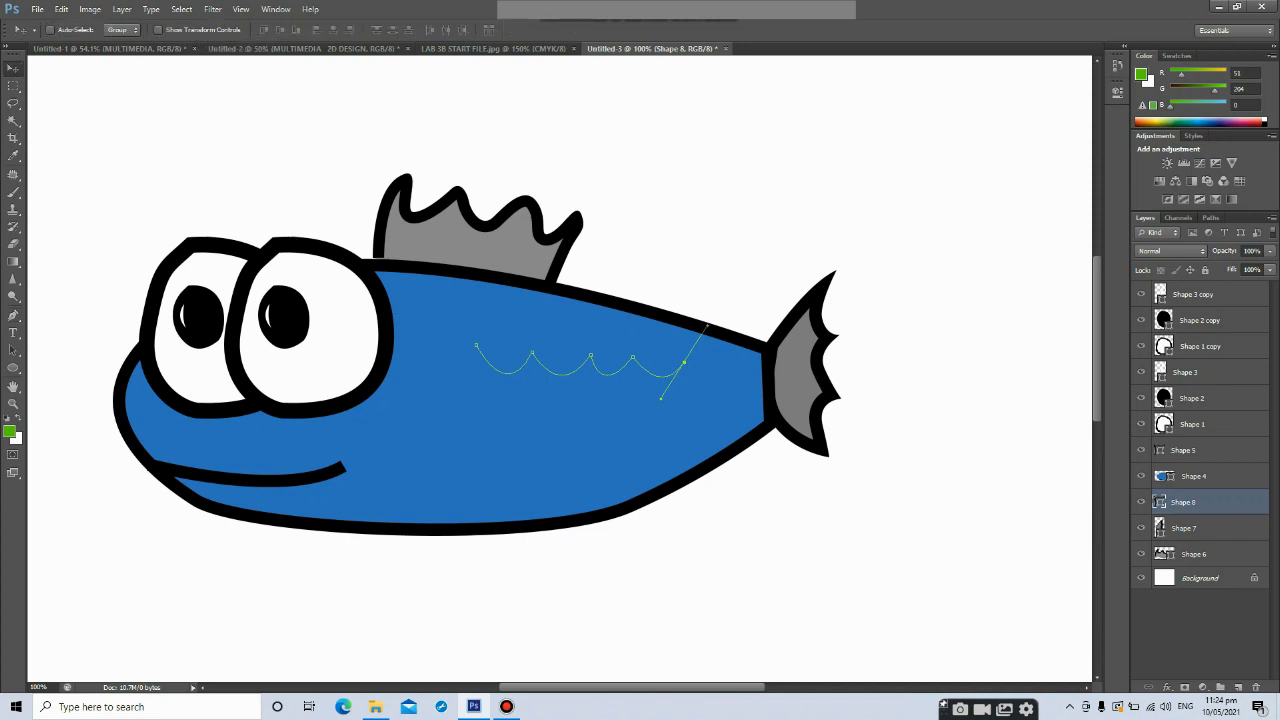
{"action": "left_click_drag", "start_coordinate": [1180, 502], "coordinate": [1176, 475]}
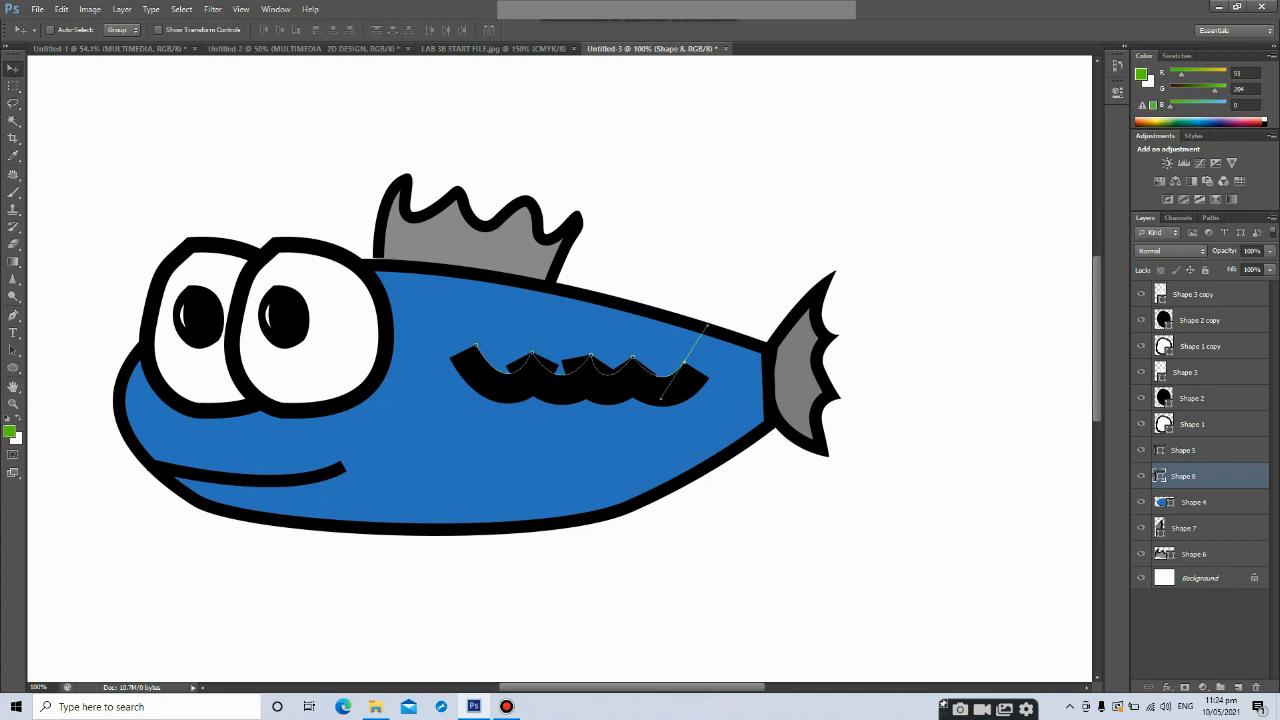
{"action": "left_click", "coordinate": [13, 315]}
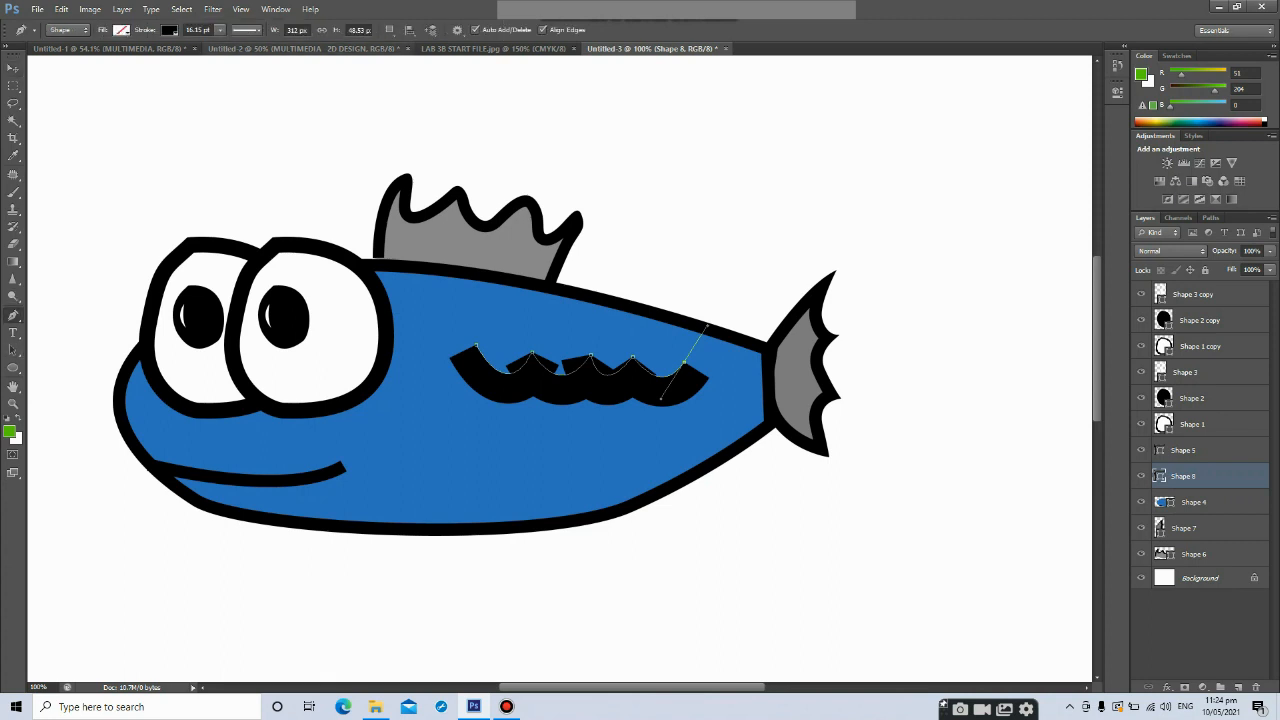
{"action": "left_click", "coordinate": [220, 29]}
{"action": "left_click_drag", "start_coordinate": [220, 44], "coordinate": [205, 45]}
{"action": "left_click", "coordinate": [220, 30]}
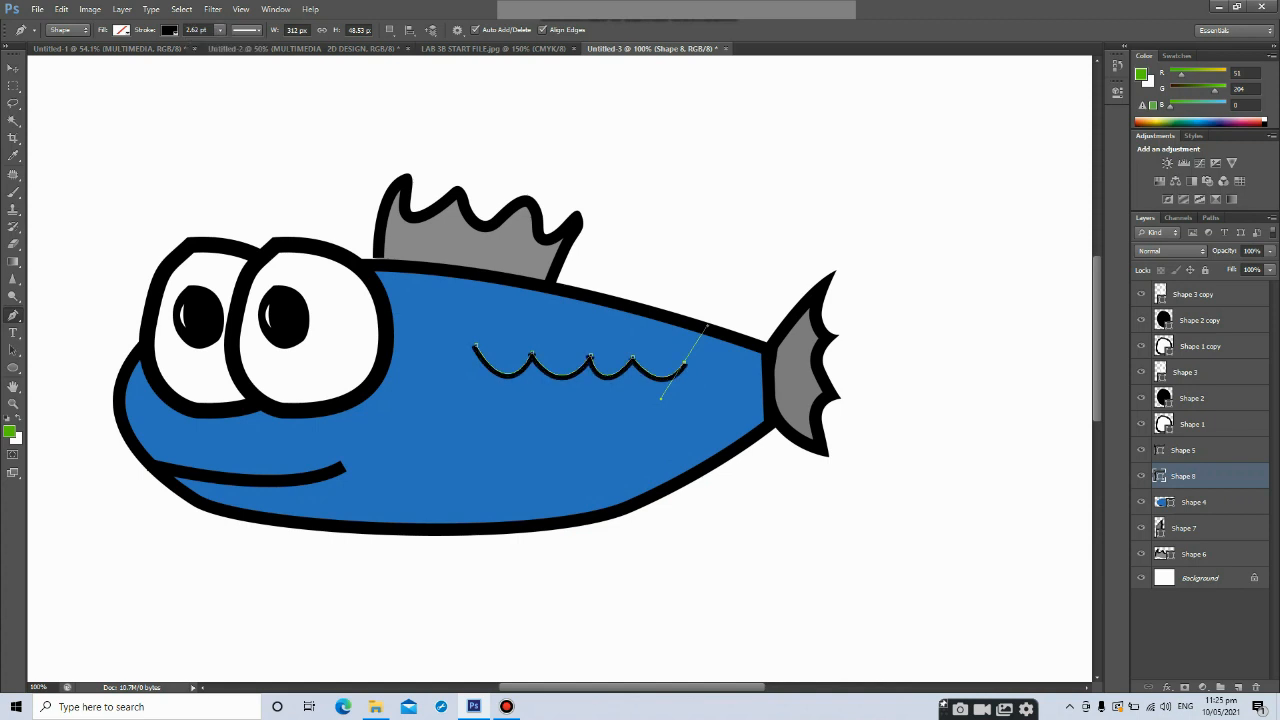
{"action": "key", "text": "ctrl+j"}
{"action": "left_click_drag", "start_coordinate": [632, 366], "coordinate": [641, 342]}
{"action": "key", "text": "ctrl+z"}
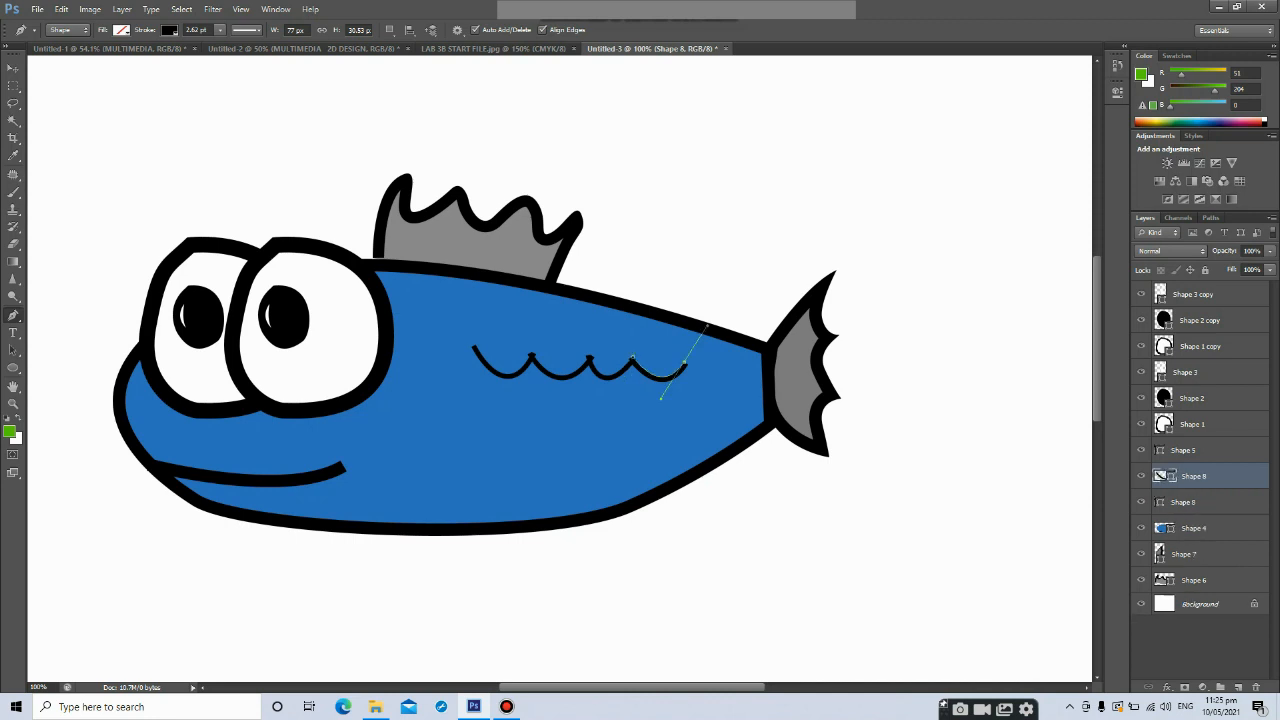
{"action": "key", "text": "v"}
{"action": "left_click_drag", "start_coordinate": [656, 370], "coordinate": [656, 404]}
{"action": "key", "text": "ctrl+z"}
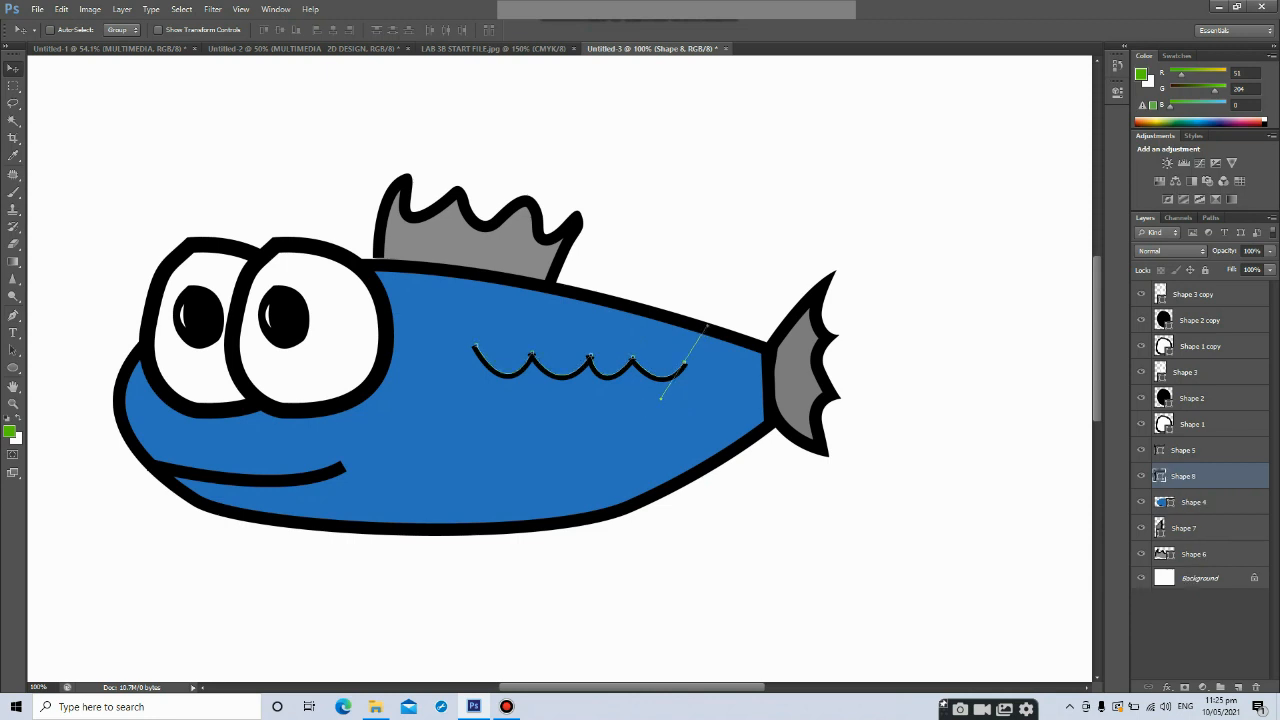
{"action": "key", "text": "m"}
{"action": "key", "text": "v"}
{"action": "key", "text": "ctrl+j"}
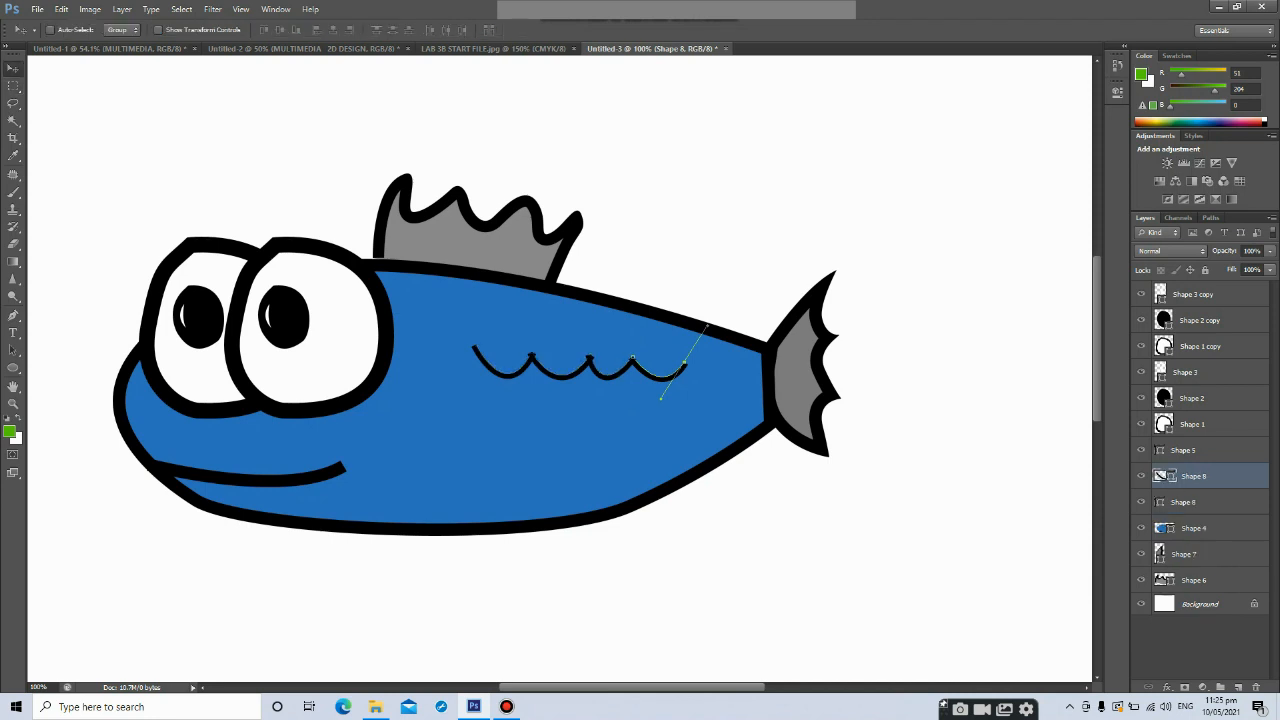
{"action": "key", "text": "ctrl+e"}
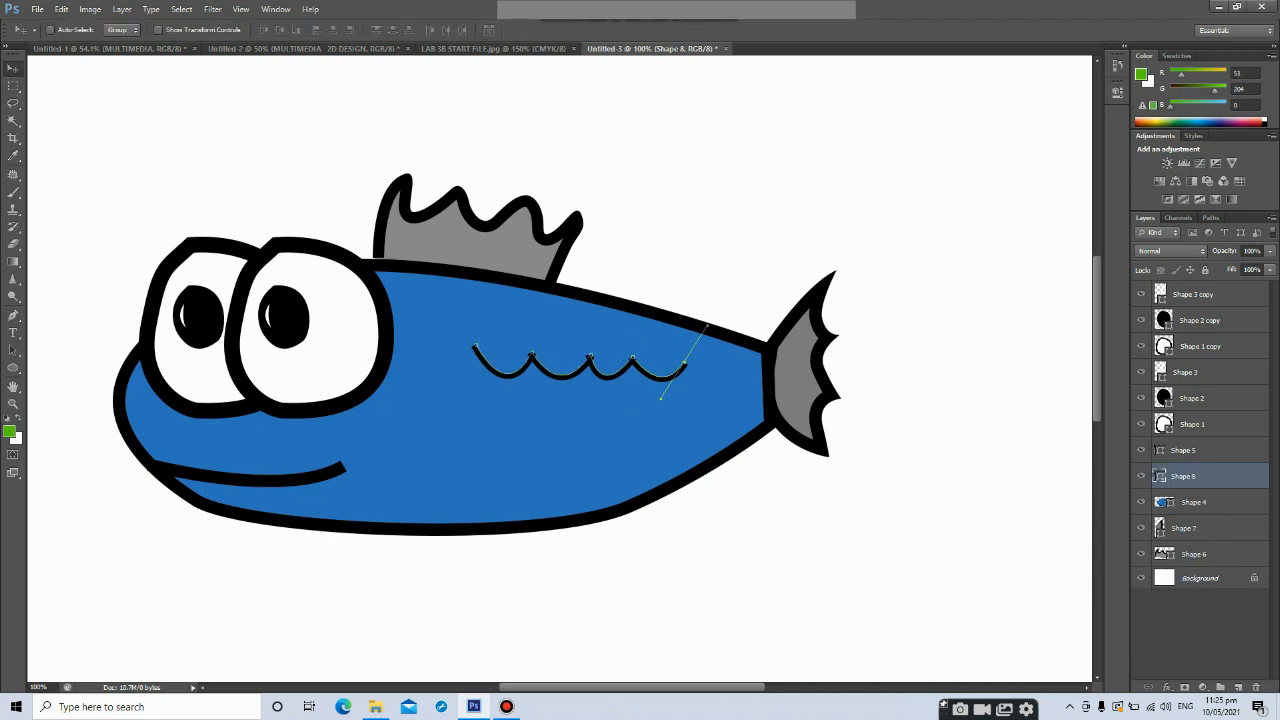
{"action": "left_click", "coordinate": [1184, 450]}
{"action": "left_click", "coordinate": [1141, 450]}
{"action": "left_click", "coordinate": [1141, 450]}
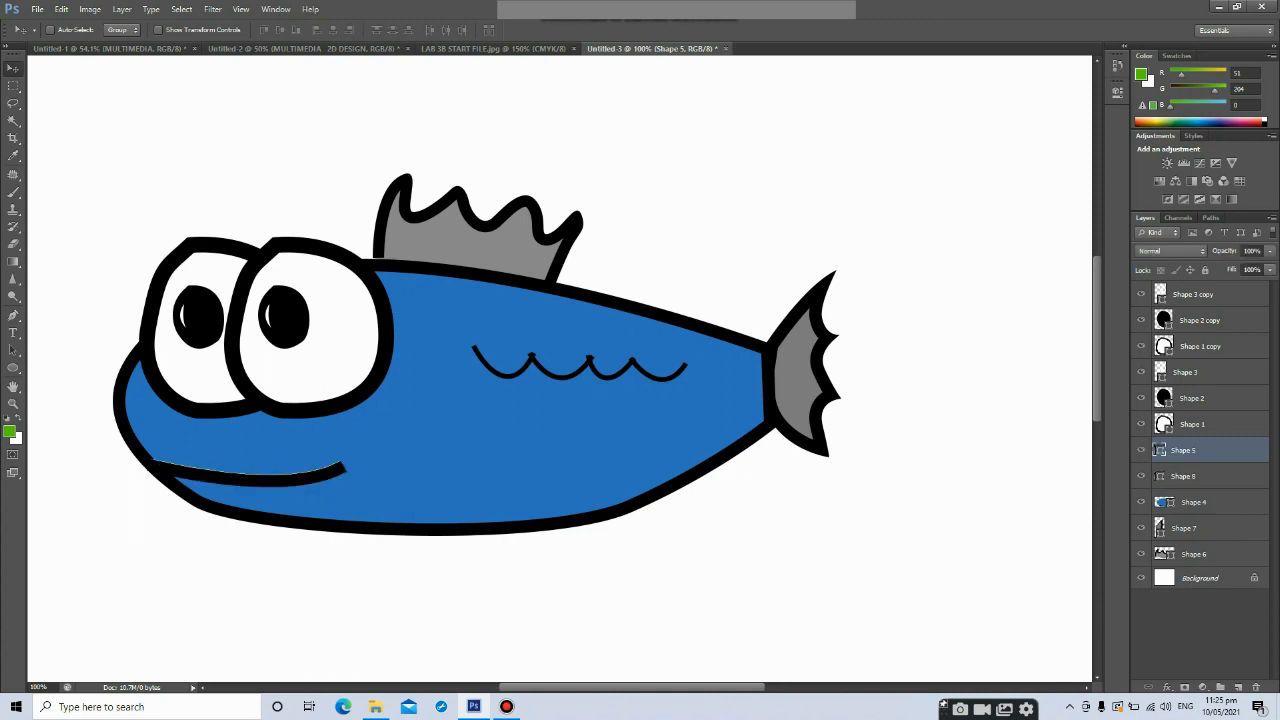
{"action": "left_click", "coordinate": [1184, 476]}
{"action": "left_click", "coordinate": [1141, 476]}
{"action": "left_click", "coordinate": [1141, 476]}
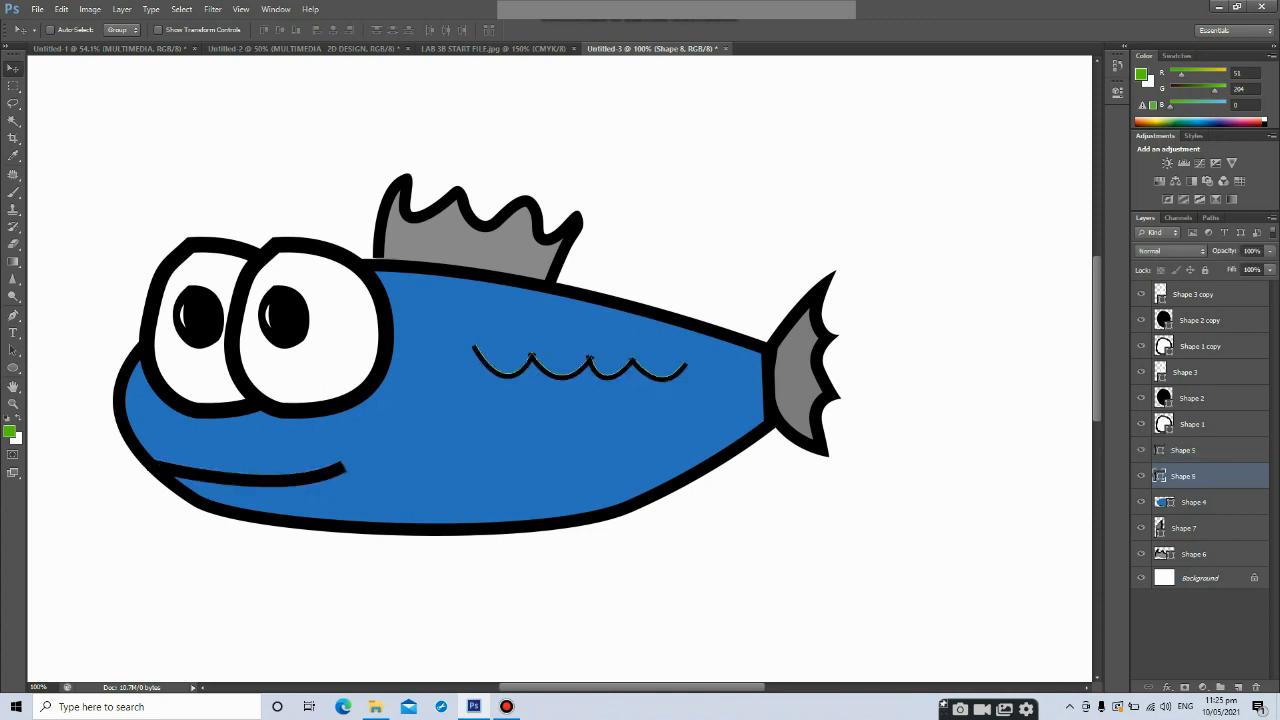
{"action": "right_click", "coordinate": [1200, 482]}
{"action": "left_click", "coordinate": [1182, 68]}
Duplicate the wavy scale line twice, placing each copy in a row just below the previous one
{"action": "key", "text": "ctrl+j"}
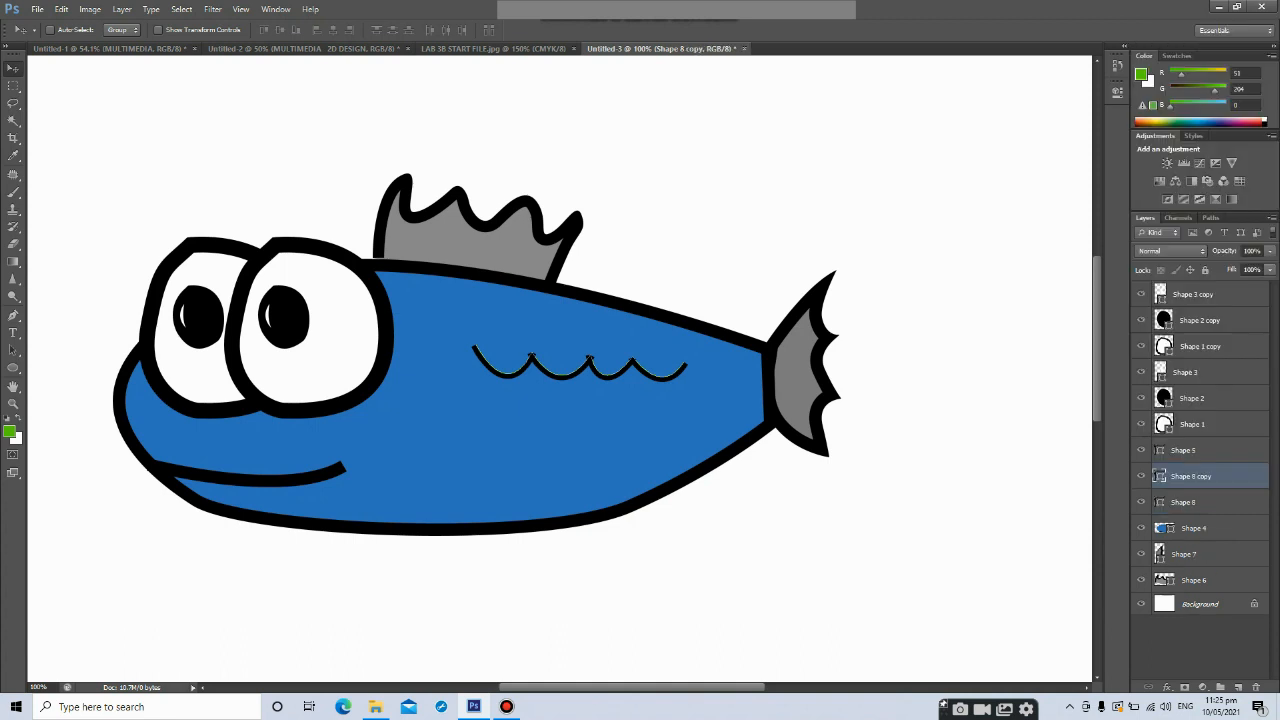
{"action": "left_click_drag", "start_coordinate": [672, 350], "coordinate": [672, 382]}
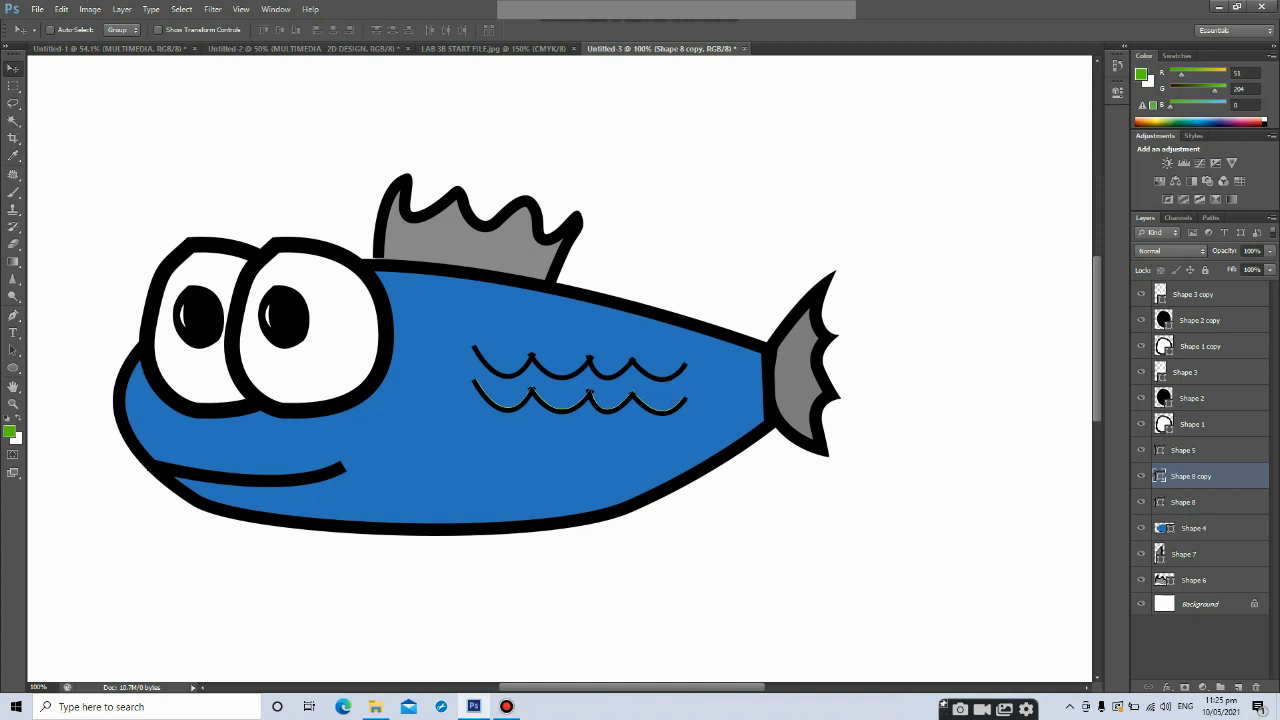
{"action": "left_click_drag", "start_coordinate": [672, 382], "coordinate": [672, 414], "text": "alt"}
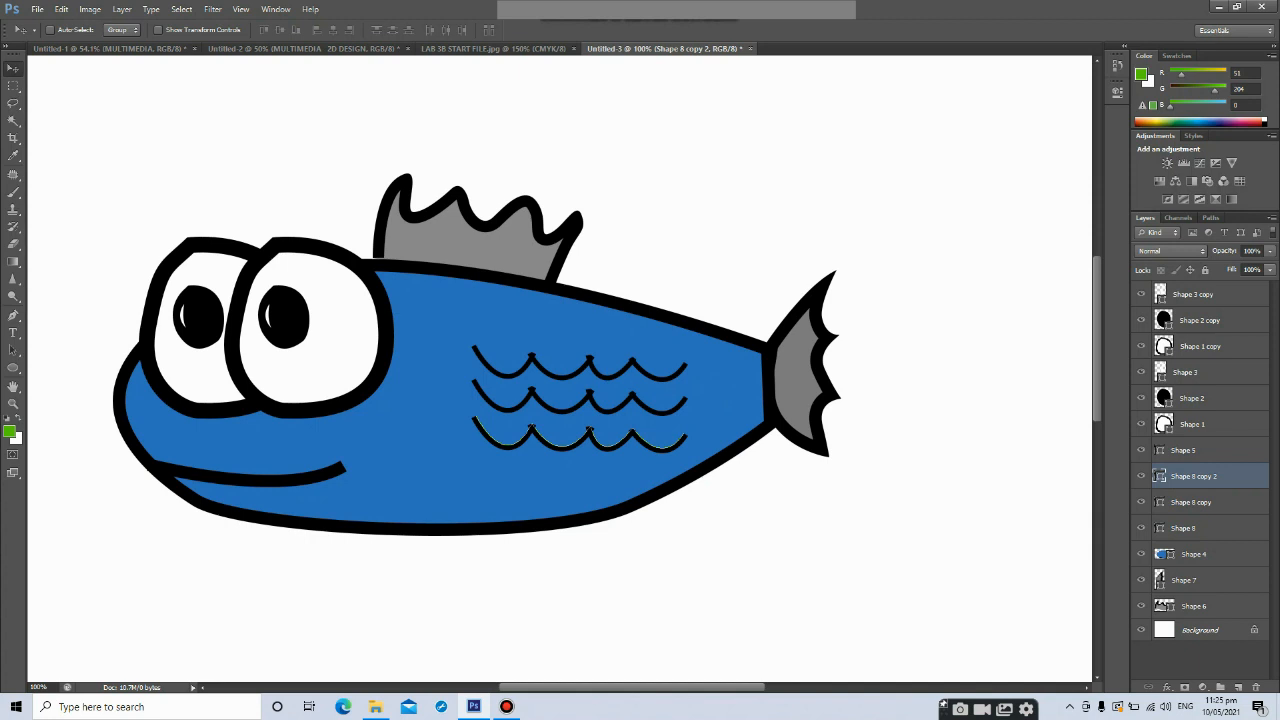
Draw a short Pen Tool stroke at the right end of the mouth on a new layer and nudge it slightly right
{"action": "scroll", "coordinate": [560, 368], "scroll_direction": "down", "scroll_amount": 3}
{"action": "scroll", "coordinate": [560, 368], "scroll_direction": "up", "scroll_amount": 2}
{"action": "scroll", "coordinate": [560, 368], "scroll_direction": "down", "scroll_amount": 1}
{"action": "scroll", "coordinate": [560, 368], "scroll_direction": "up", "scroll_amount": 2}
{"action": "scroll", "coordinate": [560, 368], "scroll_direction": "down", "scroll_amount": 3}
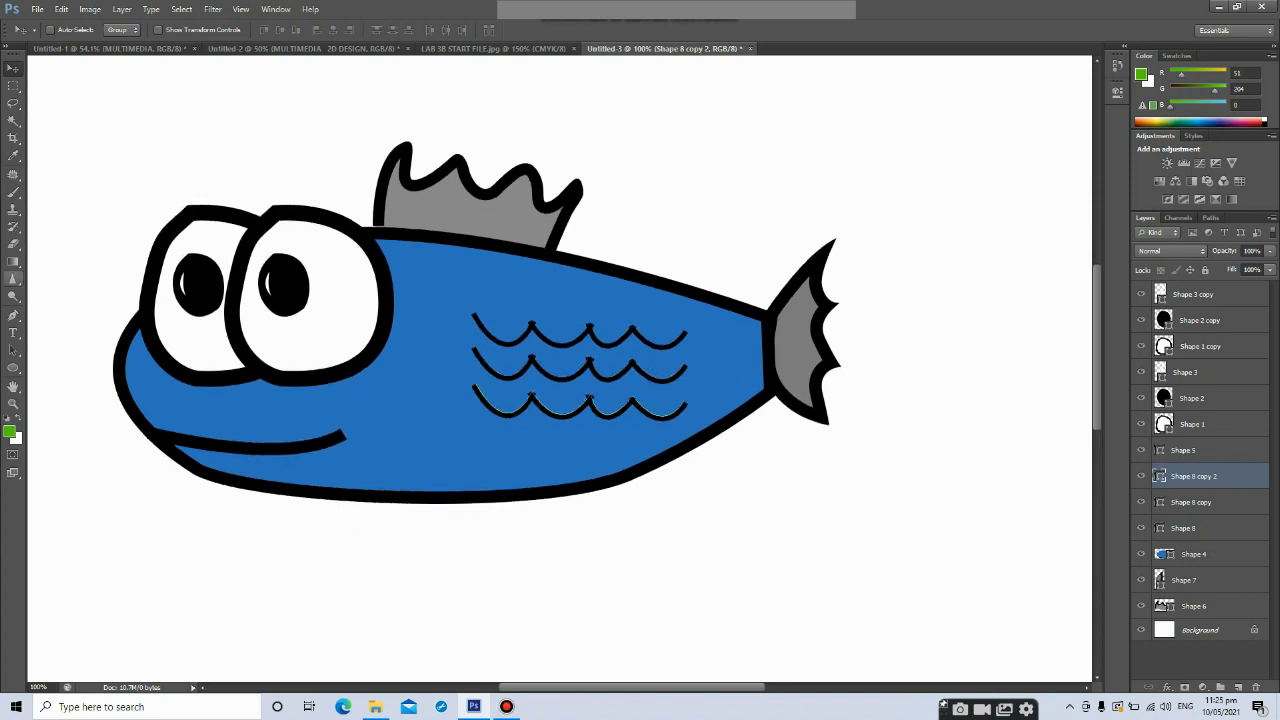
{"action": "key", "text": "p"}
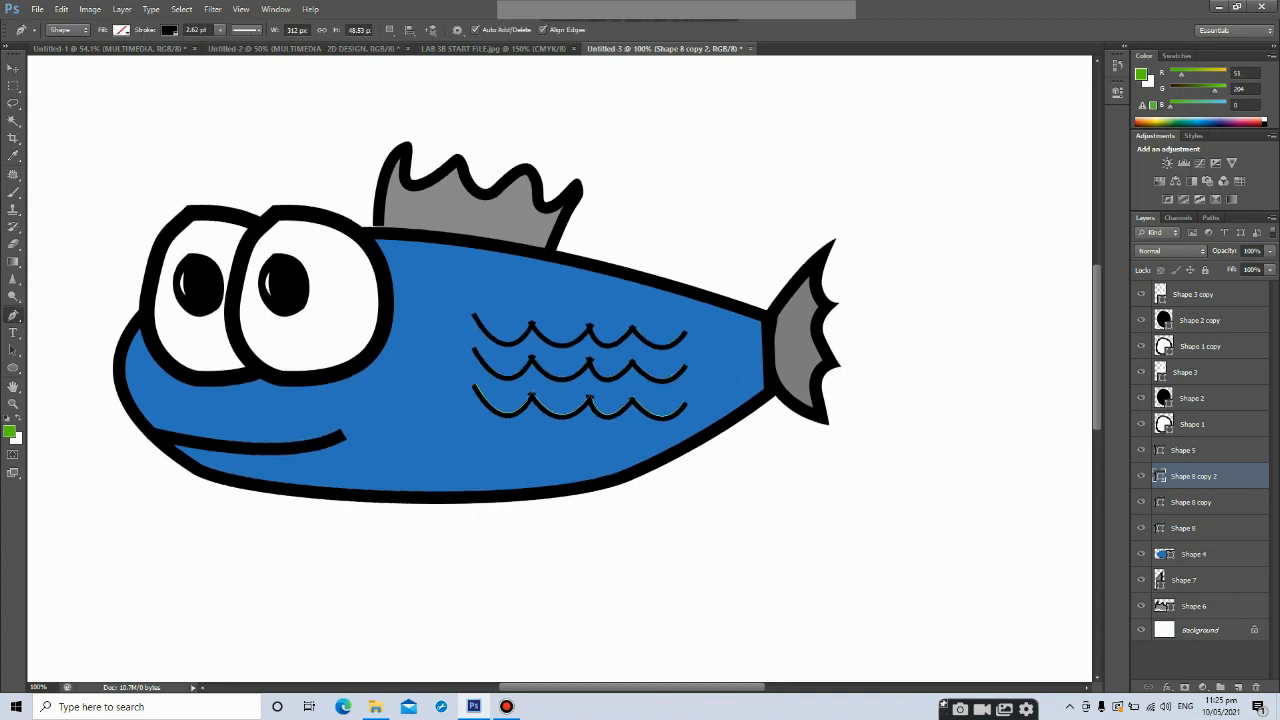
{"action": "left_click", "coordinate": [1194, 554]}
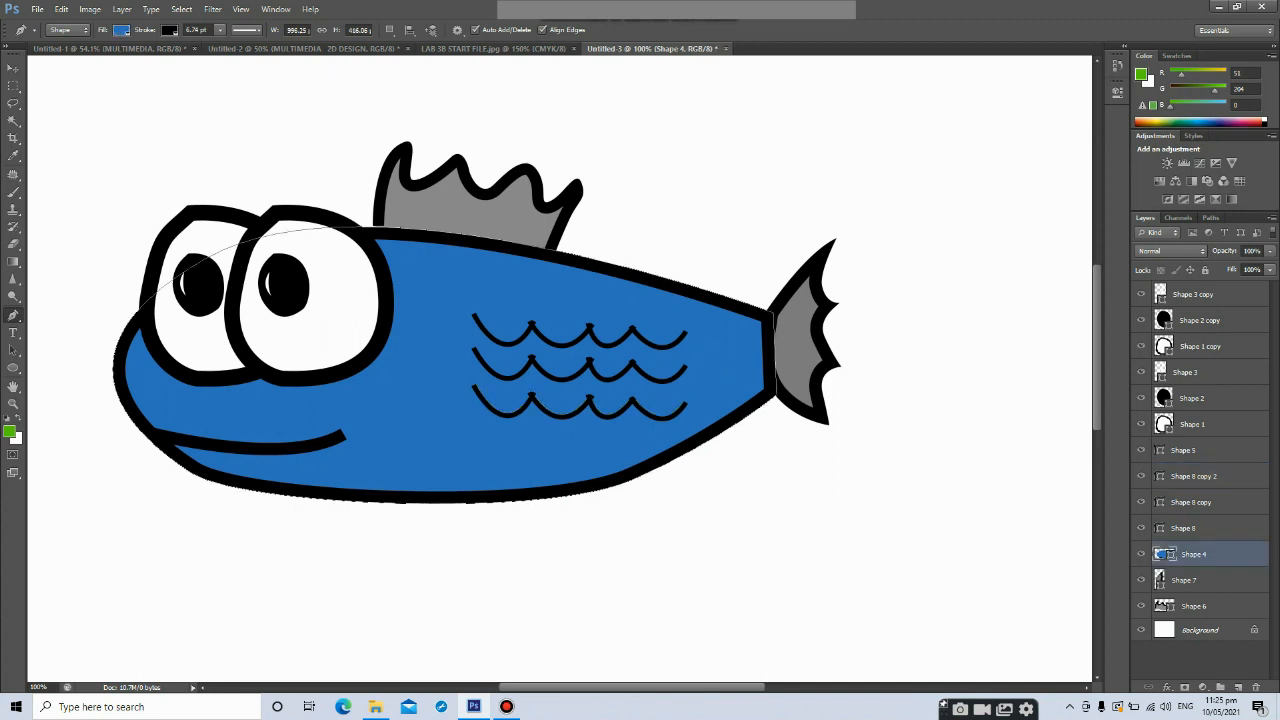
{"action": "left_click", "coordinate": [333, 410]}
{"action": "left_click_drag", "start_coordinate": [347, 444], "coordinate": [363, 457]}
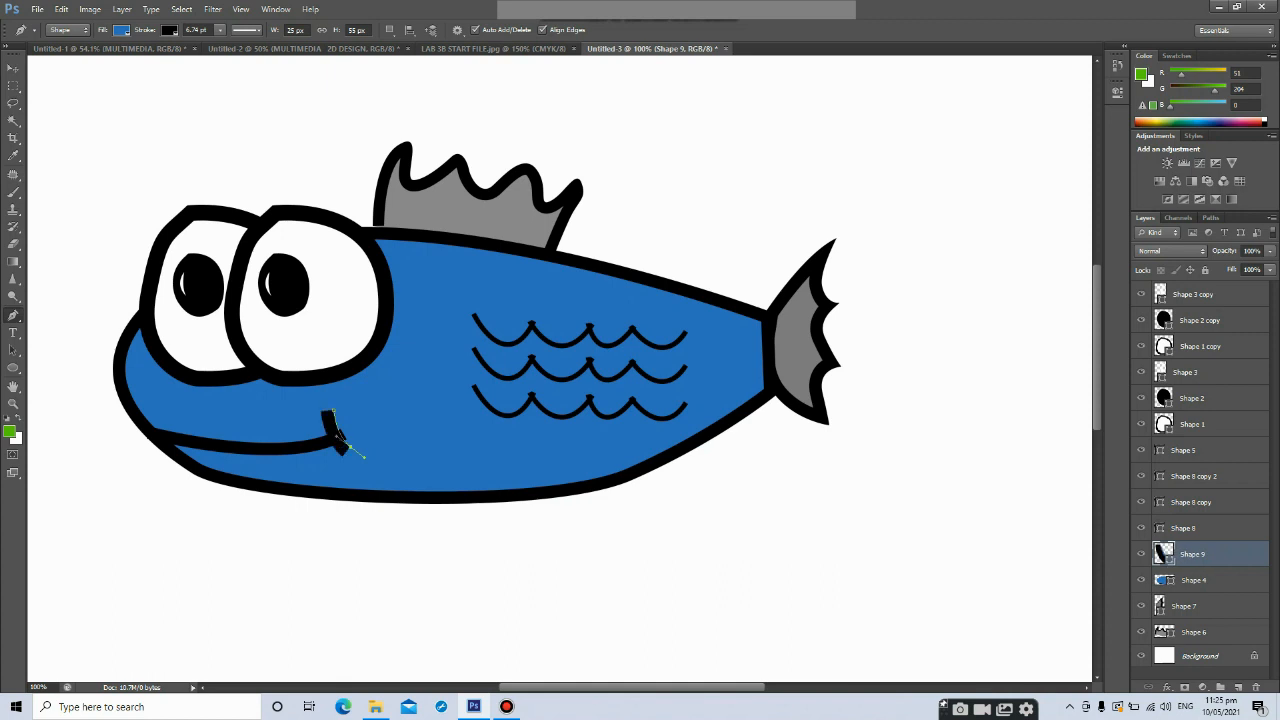
{"action": "key", "text": "v"}
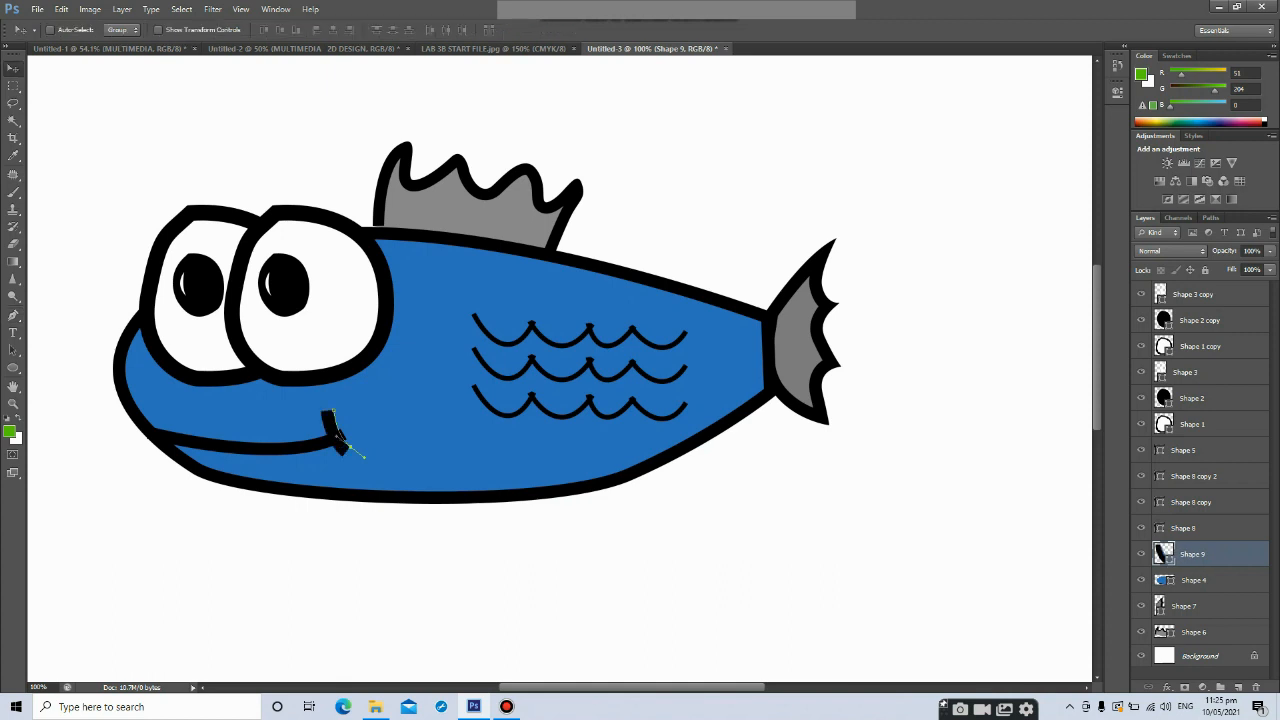
{"action": "key", "text": "Right"}
{"action": "key", "text": "Right"}
Add a Normal-mode drop shadow to the body layer with 94% opacity, 25 px distance and 98 px size
{"action": "left_click", "coordinate": [1194, 580]}
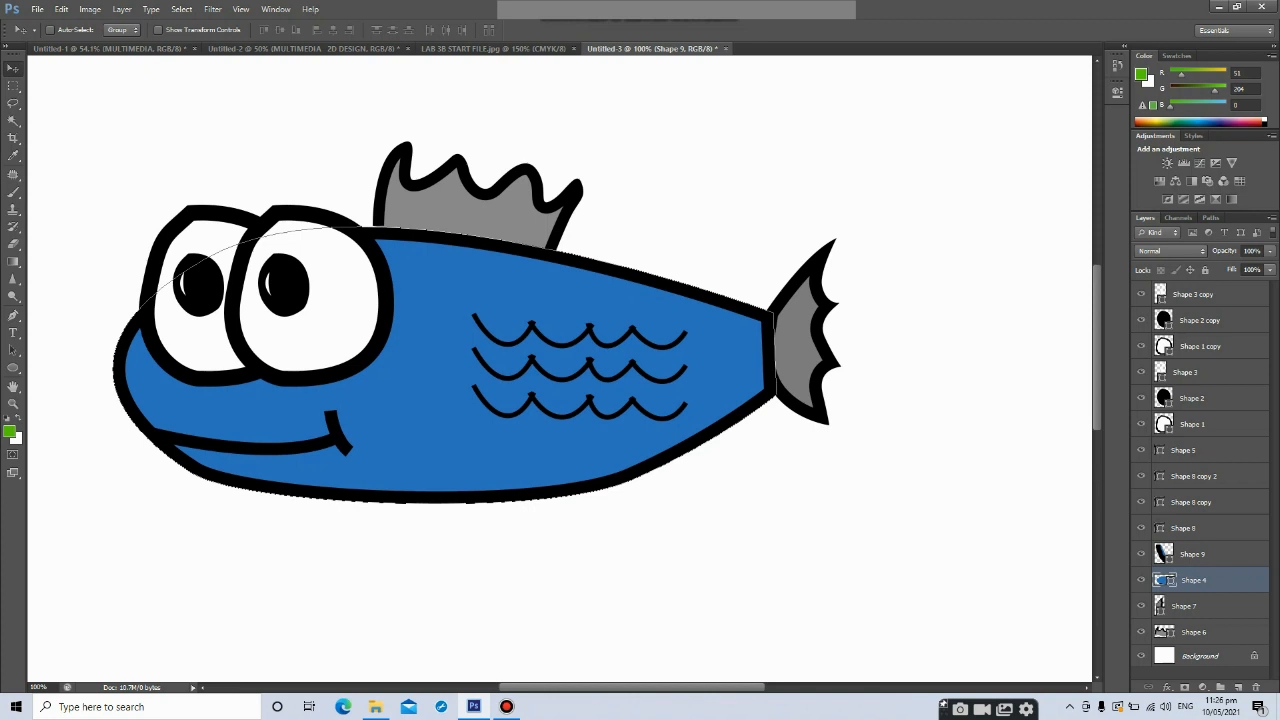
{"action": "right_click", "coordinate": [1194, 580]}
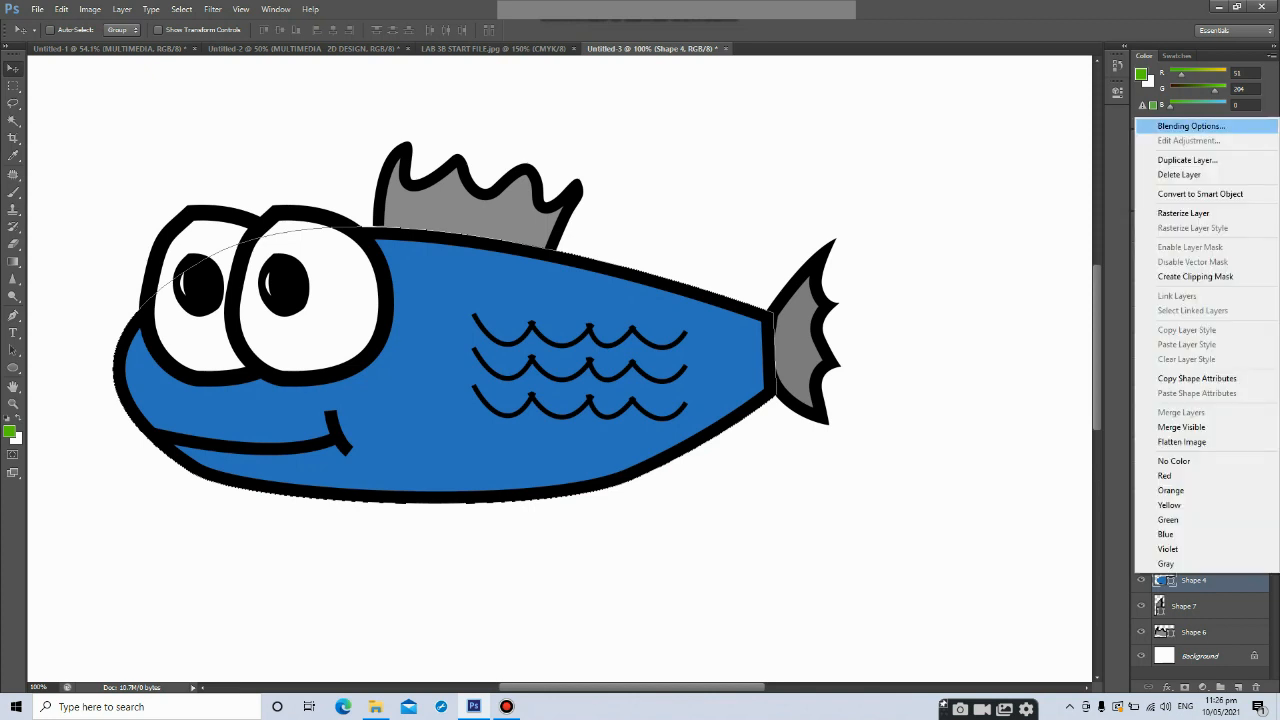
{"action": "left_click", "coordinate": [1188, 126]}
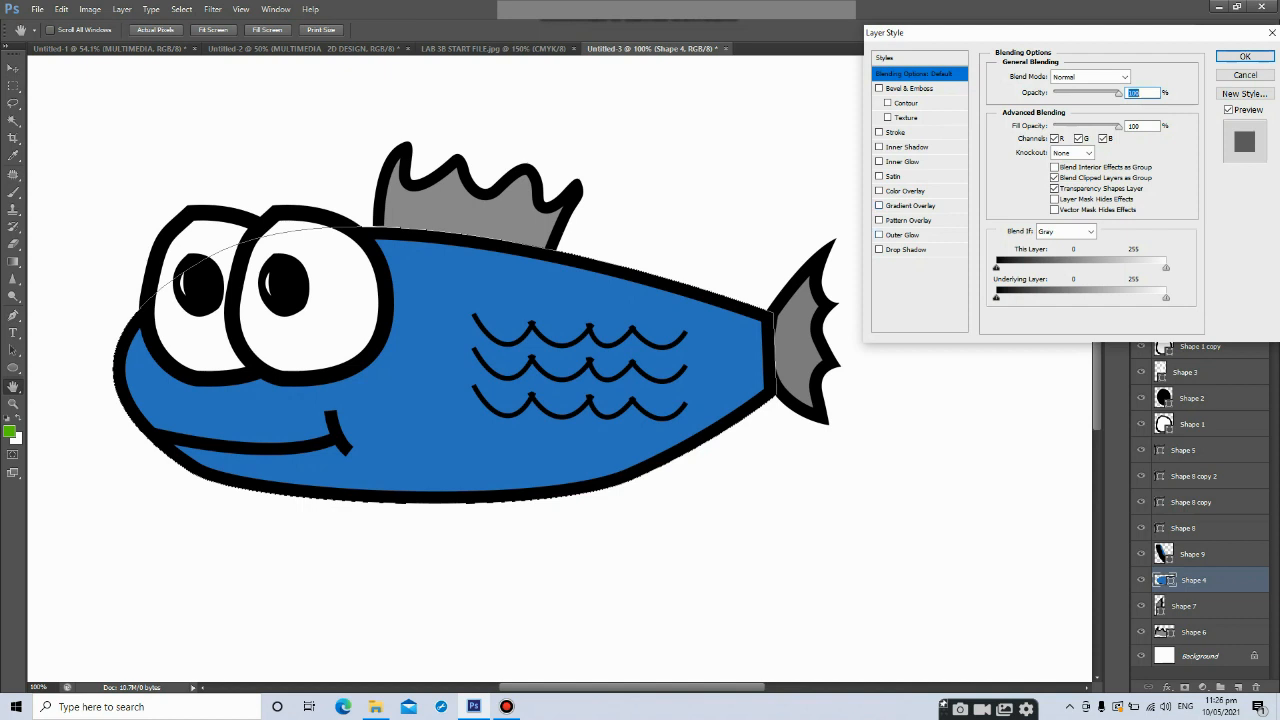
{"action": "left_click", "coordinate": [879, 250]}
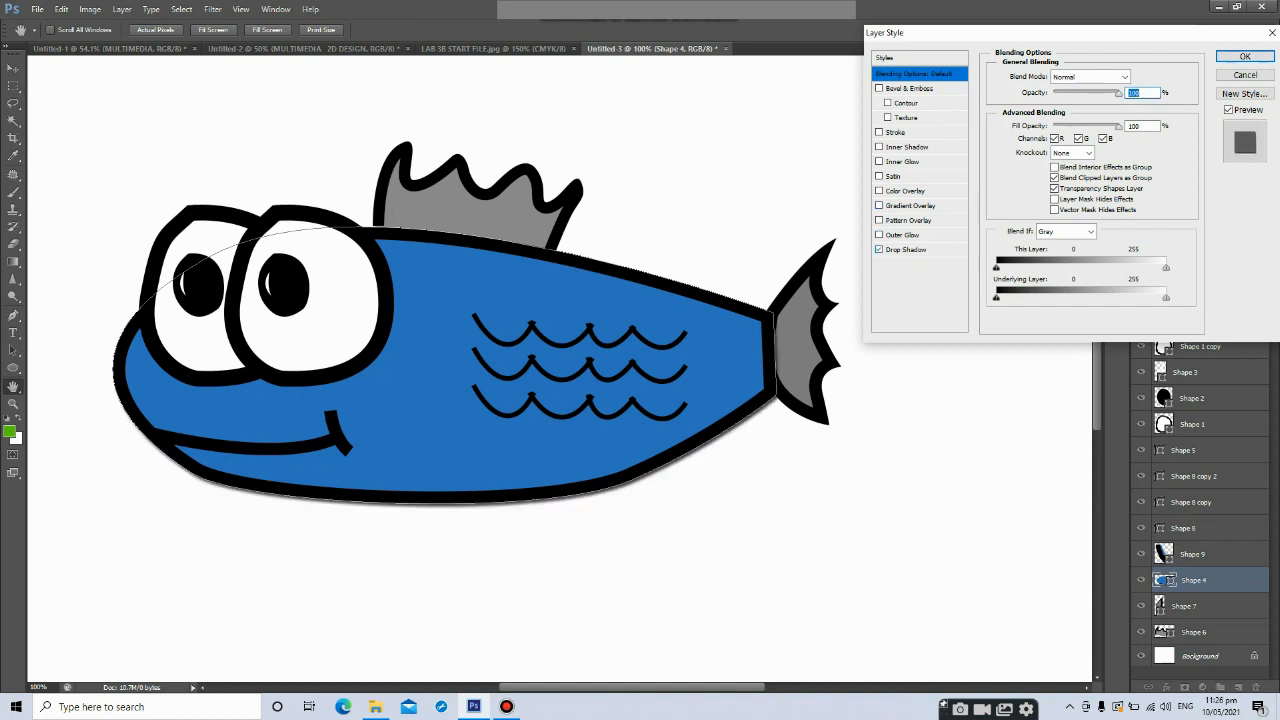
{"action": "left_click", "coordinate": [906, 250]}
{"action": "left_click", "coordinate": [1137, 76]}
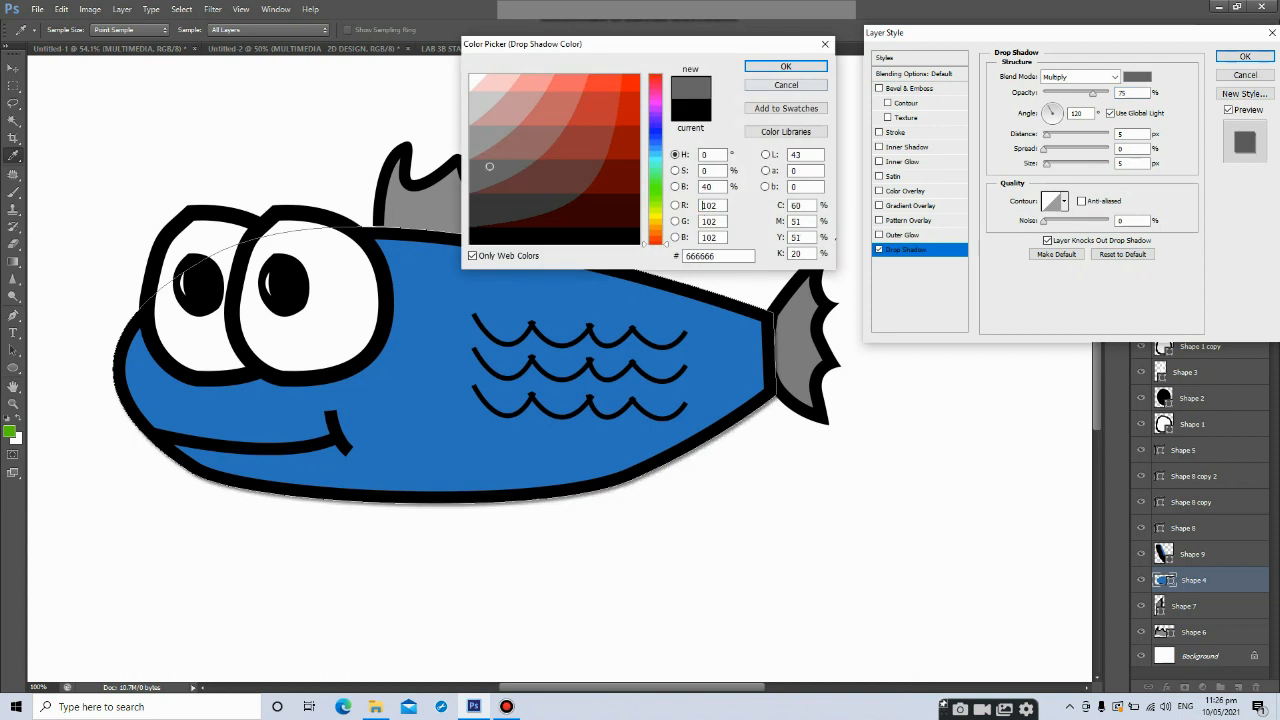
{"action": "left_click", "coordinate": [786, 66]}
{"action": "left_click", "coordinate": [1080, 77]}
{"action": "left_click", "coordinate": [1054, 91]}
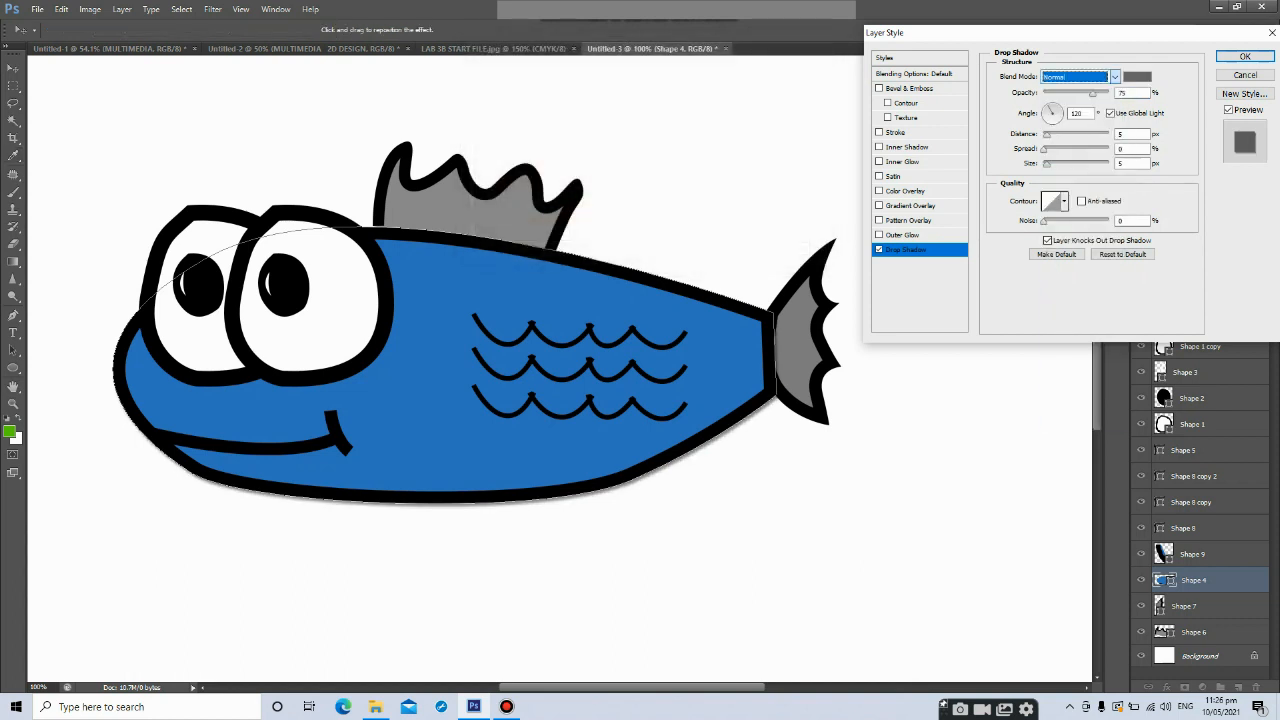
{"action": "left_click_drag", "start_coordinate": [1092, 94], "coordinate": [1105, 93]}
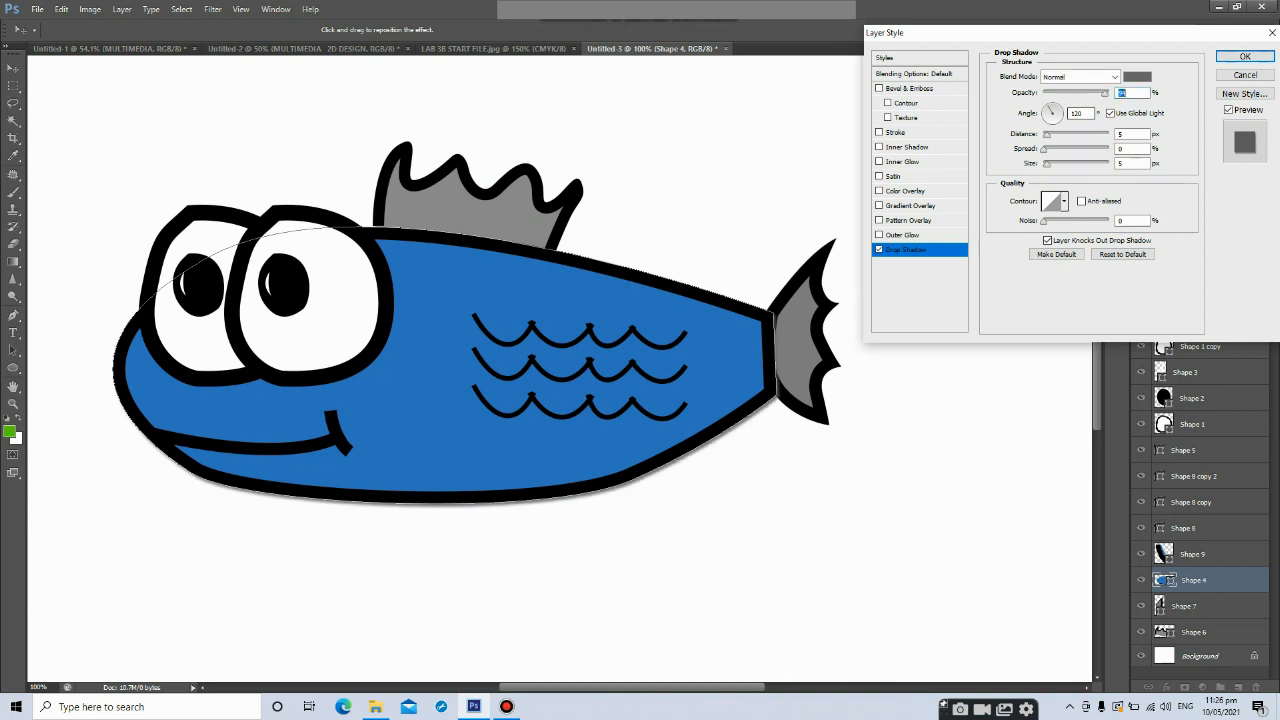
{"action": "mouse_move", "coordinate": [1046, 134]}
{"action": "left_mouse_down"}
{"action": "mouse_move", "coordinate": [1060, 134]}
{"action": "mouse_move", "coordinate": [1052, 163]}
{"action": "mouse_move", "coordinate": [1076, 163]}
{"action": "mouse_move", "coordinate": [1055, 149]}
{"action": "left_mouse_up"}
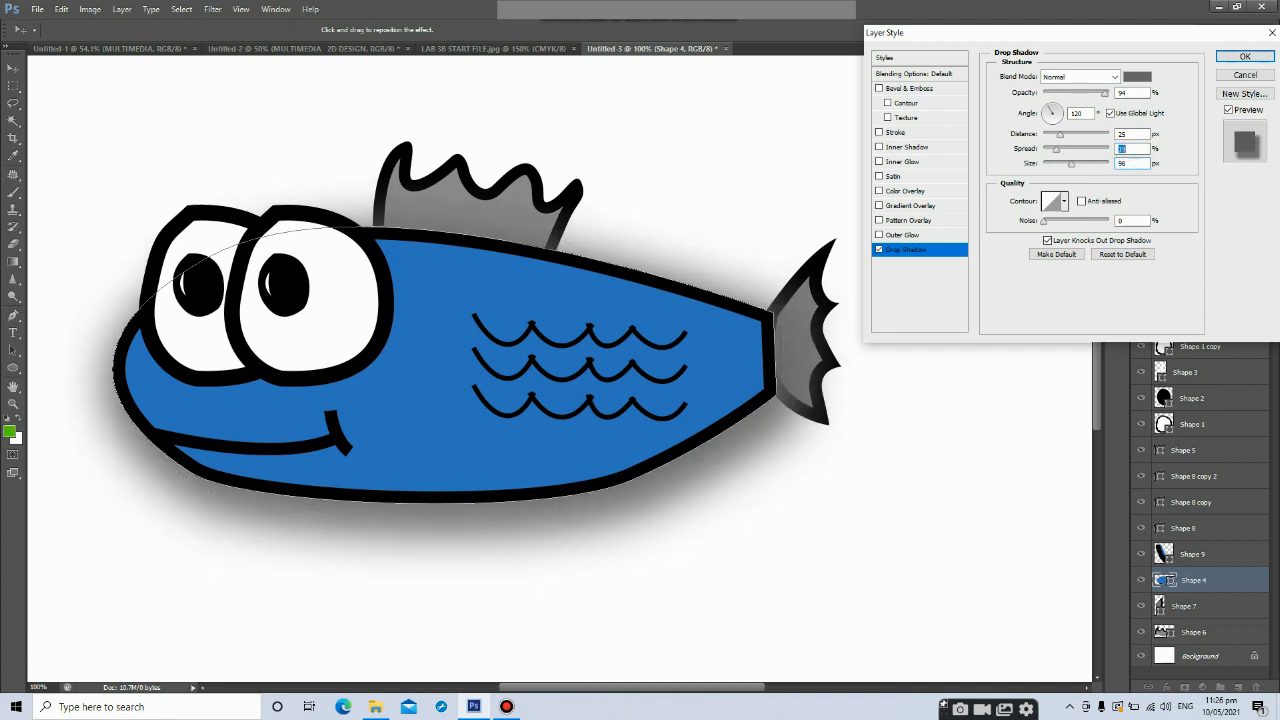
Add Bevel & Emboss with Contour to the body layer and apply the layer style
{"action": "left_click", "coordinate": [879, 89]}
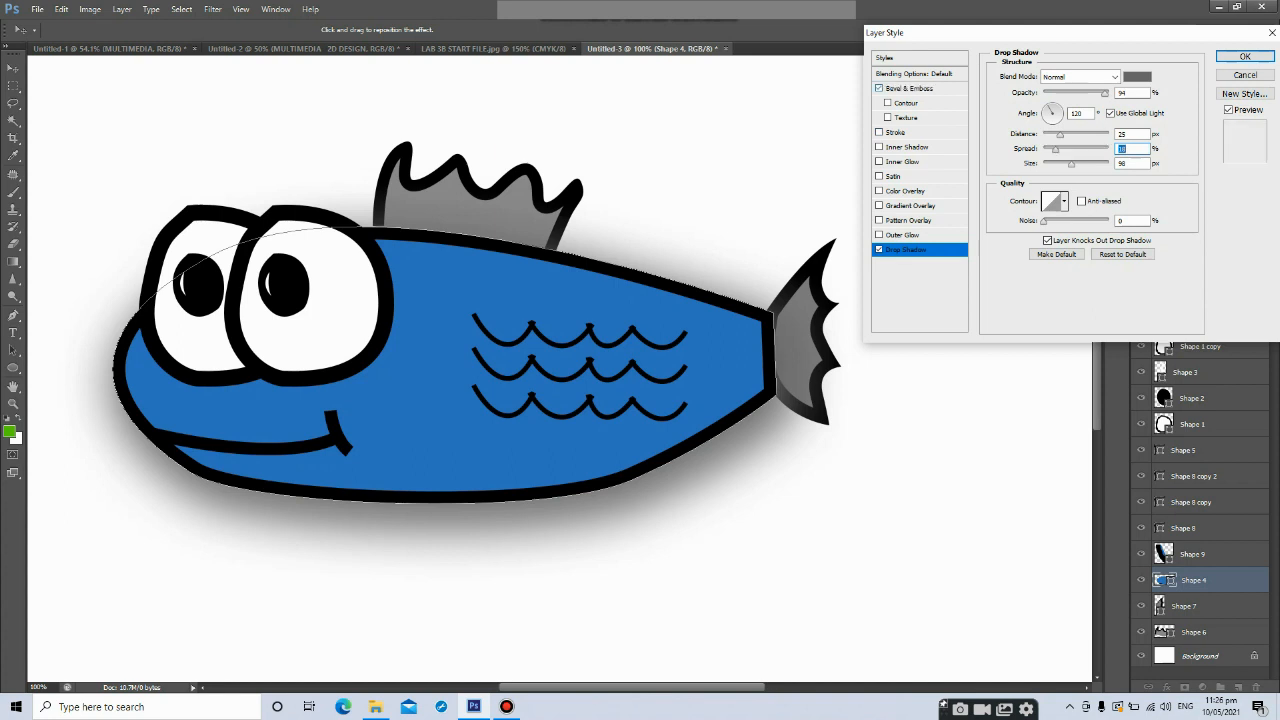
{"action": "left_click", "coordinate": [887, 103]}
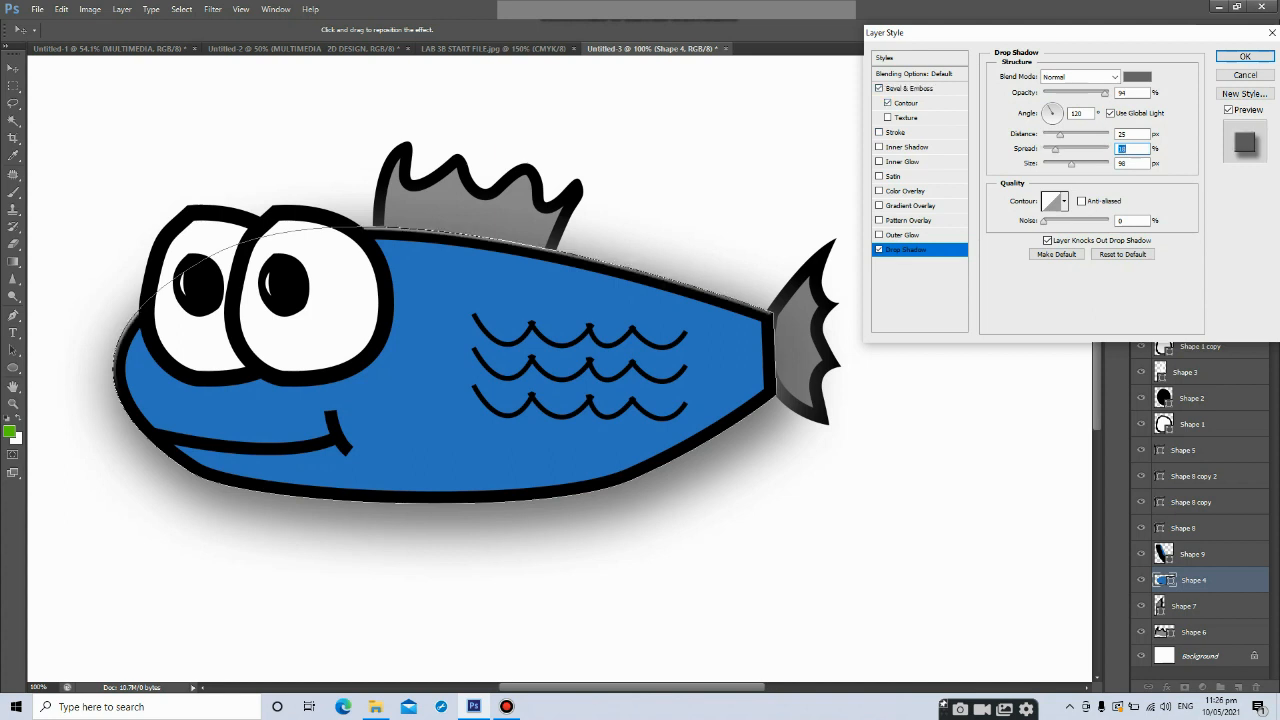
{"action": "left_click", "coordinate": [1245, 56]}
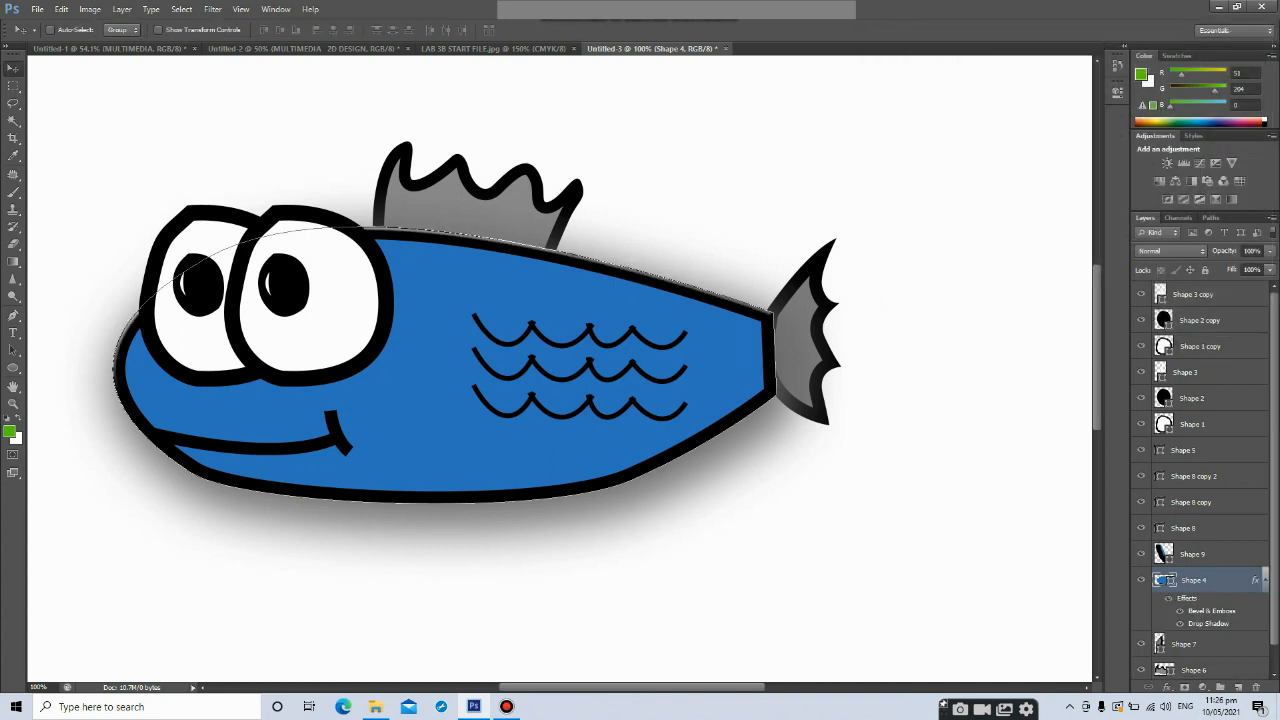
Copy the body layer's layer style
{"action": "right_click", "coordinate": [1200, 580]}
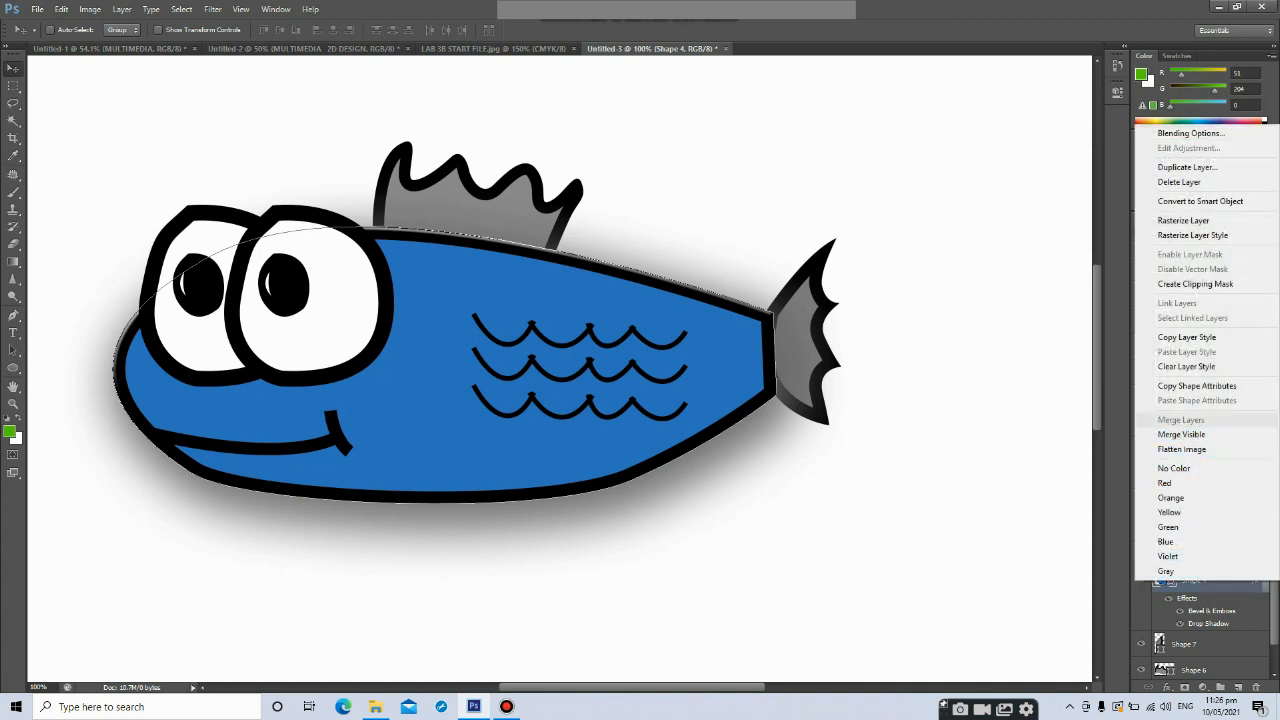
{"action": "left_click", "coordinate": [1186, 337]}
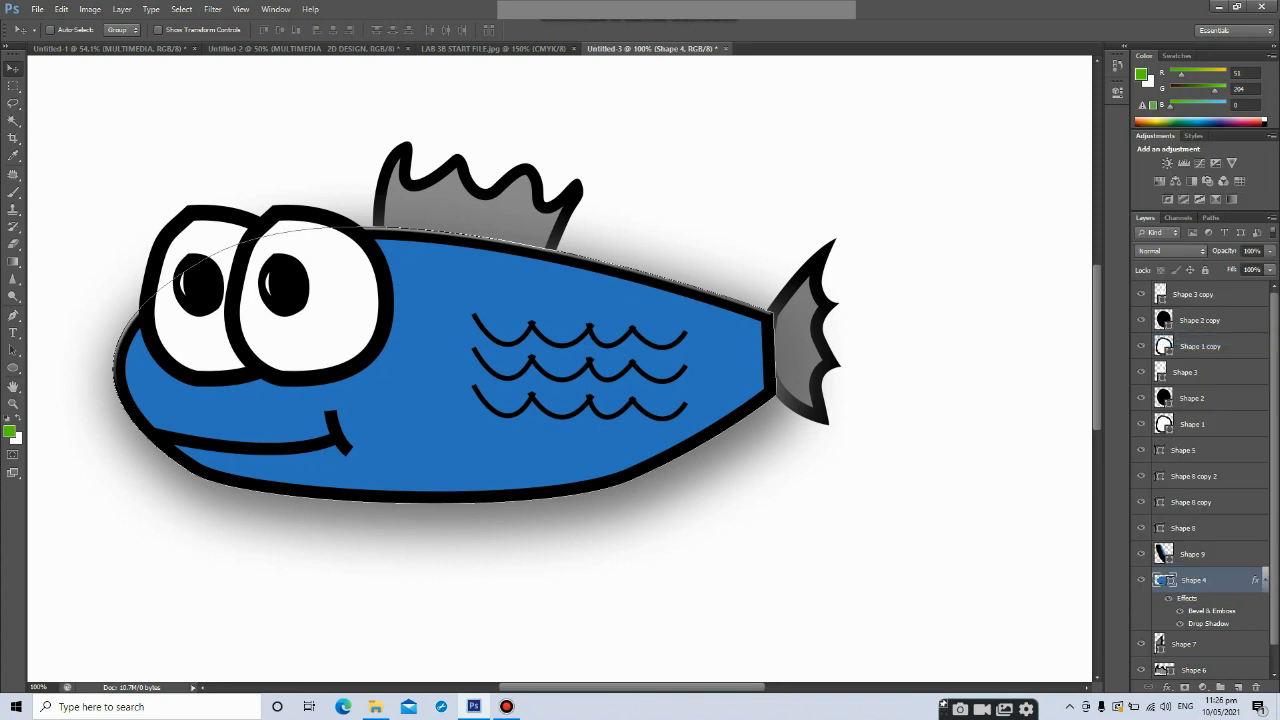
Paste the copied layer style onto the tail layer and the top fin layer
{"action": "scroll", "coordinate": [1200, 480], "scroll_direction": "down", "scroll_amount": 1}
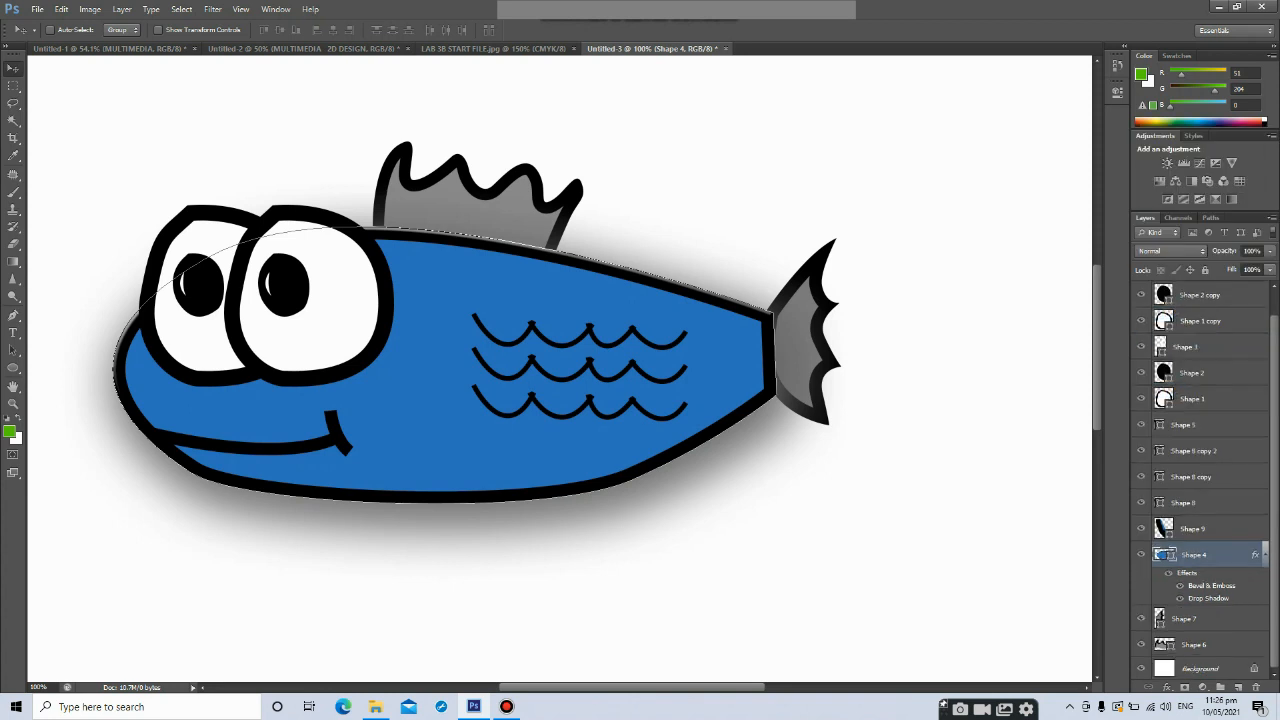
{"action": "right_click", "coordinate": [1183, 618]}
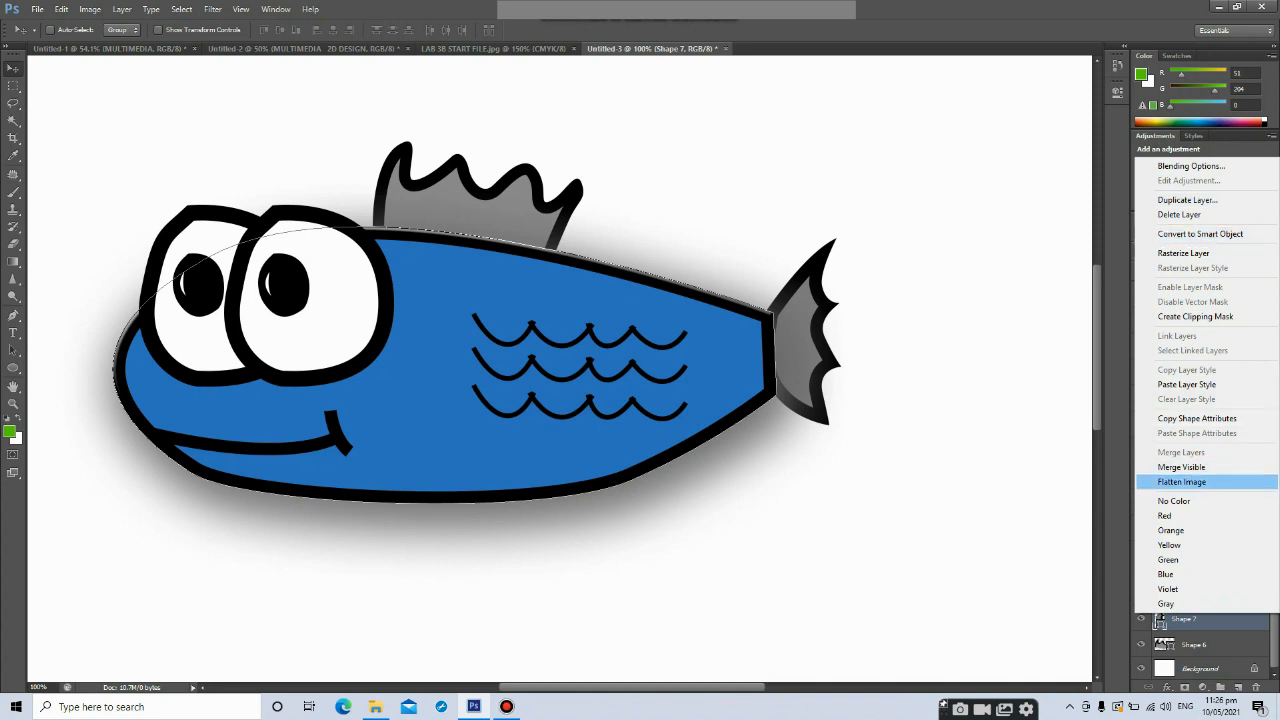
{"action": "left_click", "coordinate": [1187, 384]}
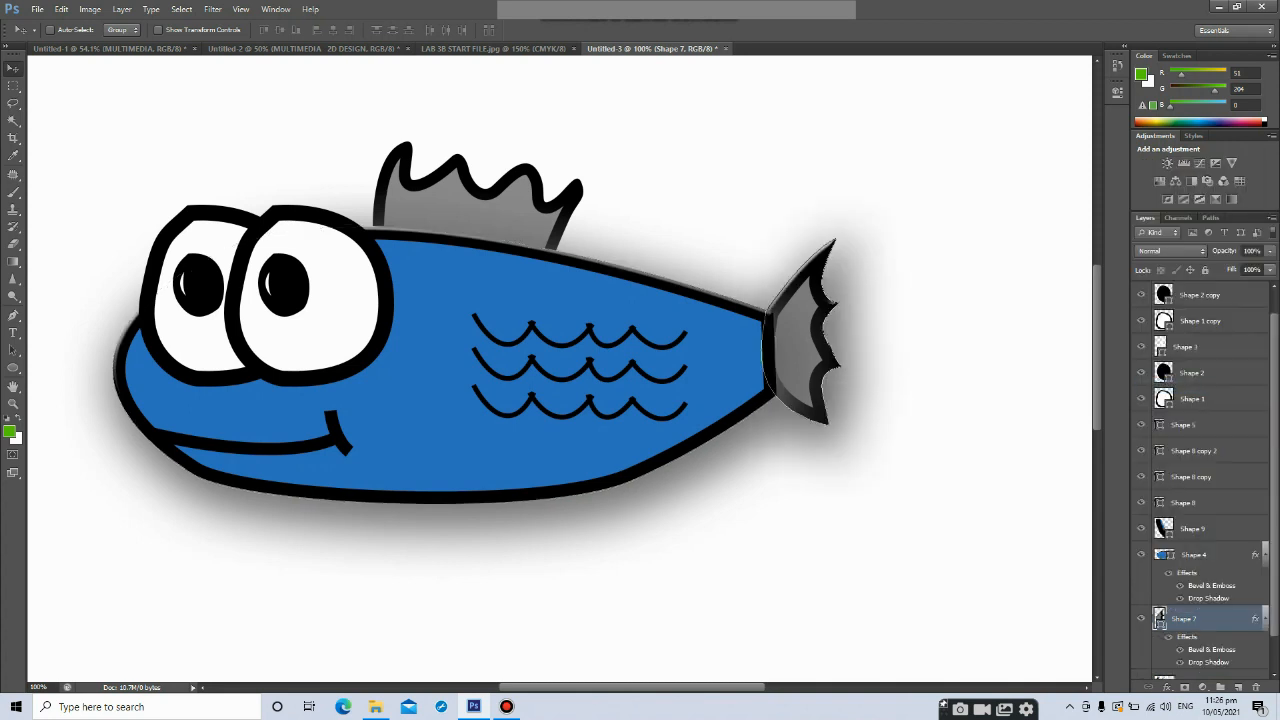
{"action": "scroll", "coordinate": [1200, 480], "scroll_direction": "down", "scroll_amount": 1}
{"action": "scroll", "coordinate": [1200, 480], "scroll_direction": "down", "scroll_amount": 1}
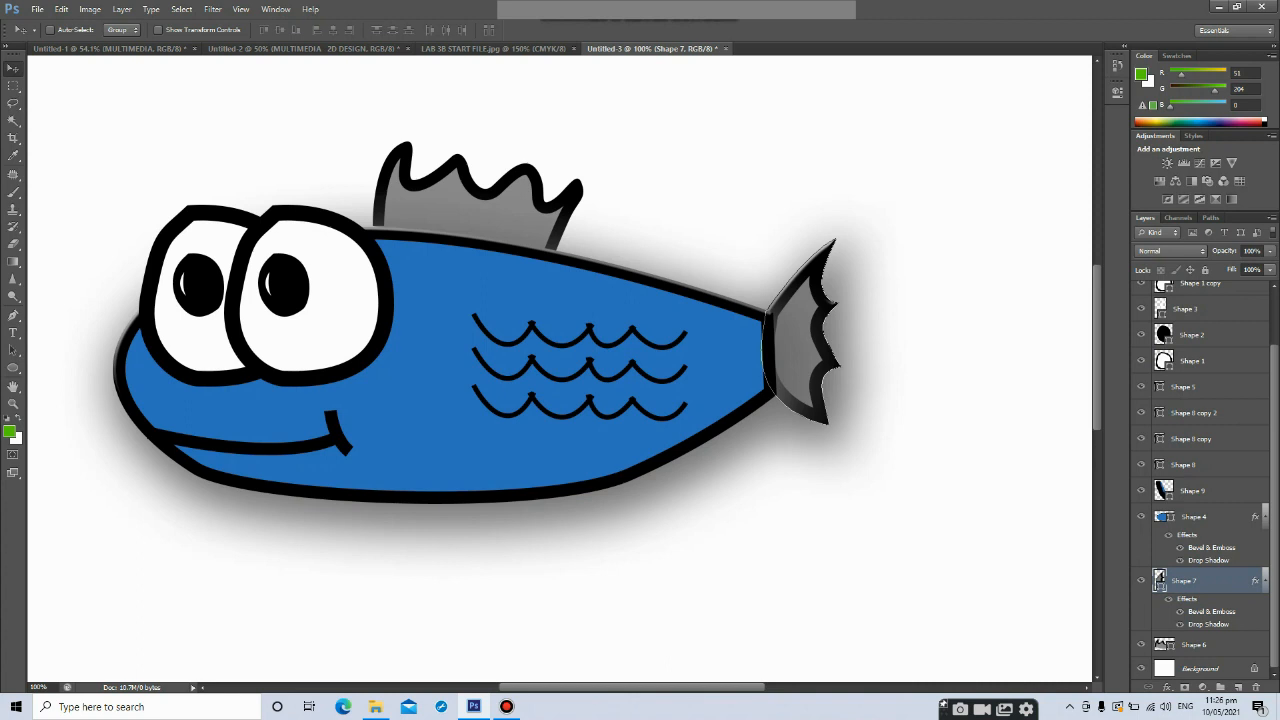
{"action": "right_click", "coordinate": [1190, 644]}
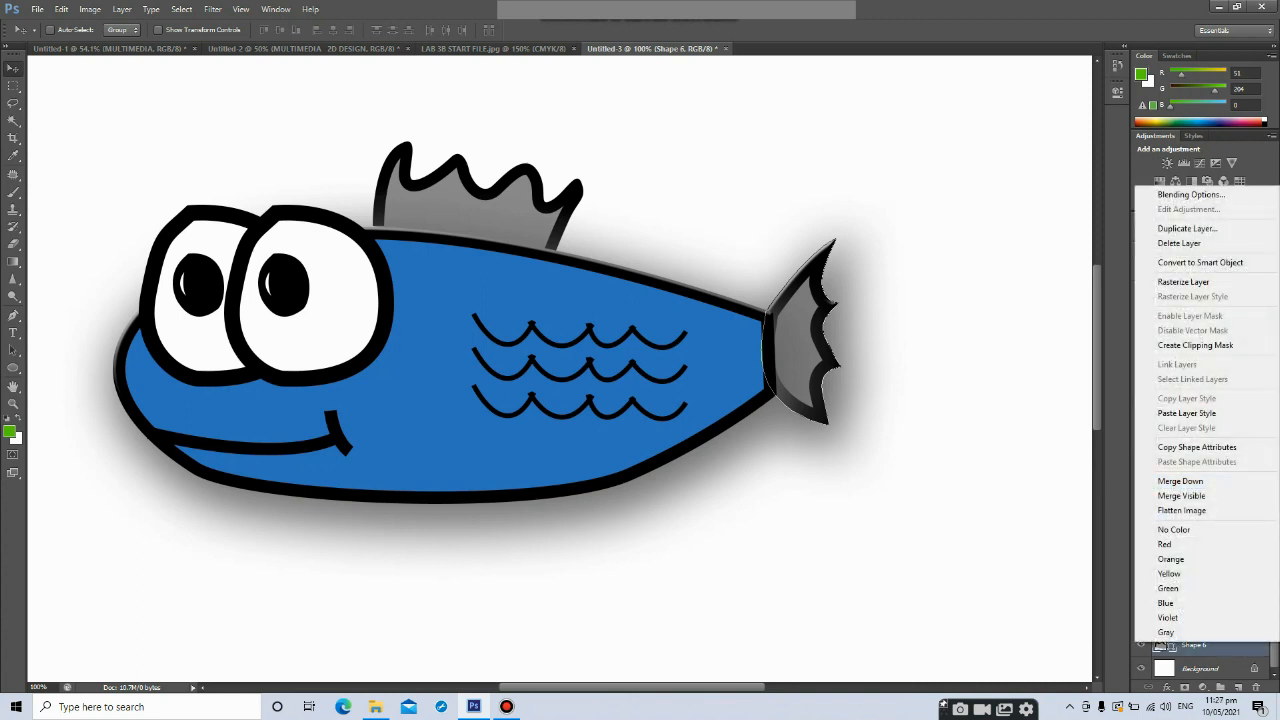
{"action": "left_click", "coordinate": [1187, 413]}
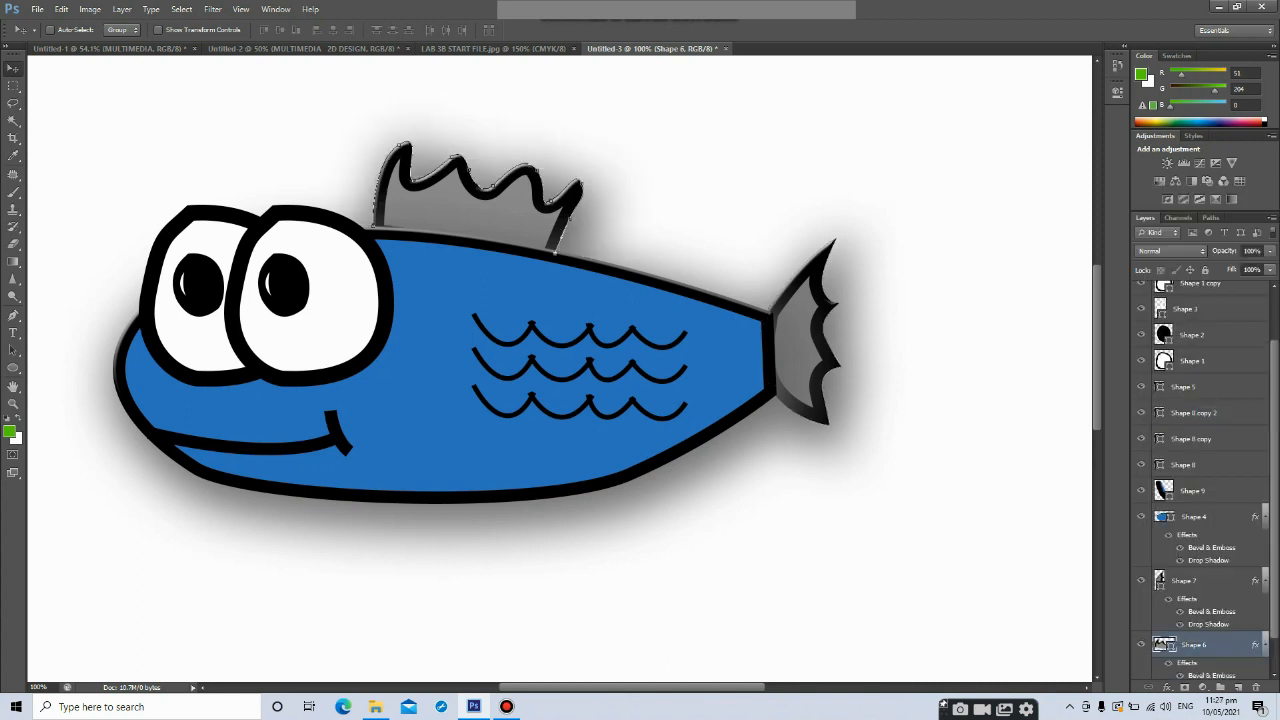
Paste the same layer style onto both eye-white layers, Shape 1 and Shape 1 copy
{"action": "scroll", "coordinate": [1200, 480], "scroll_direction": "down", "scroll_amount": 1}
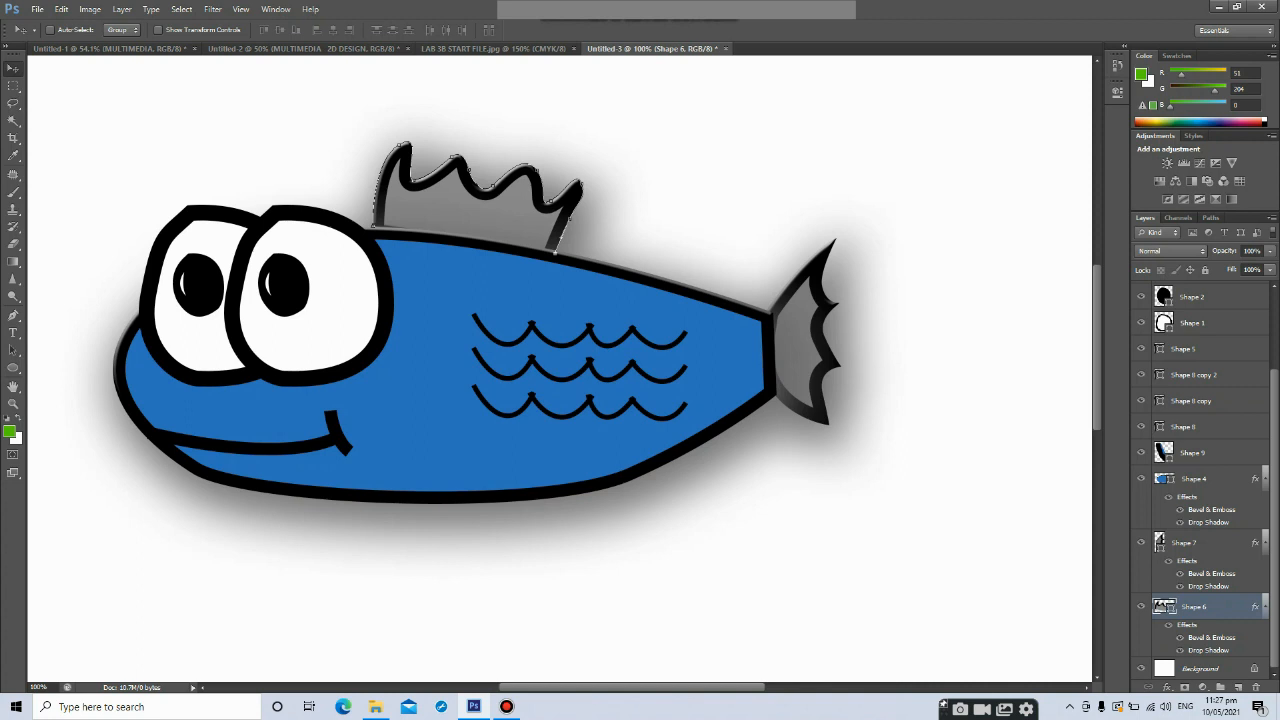
{"action": "left_click", "coordinate": [1200, 322]}
{"action": "right_click", "coordinate": [1200, 322]}
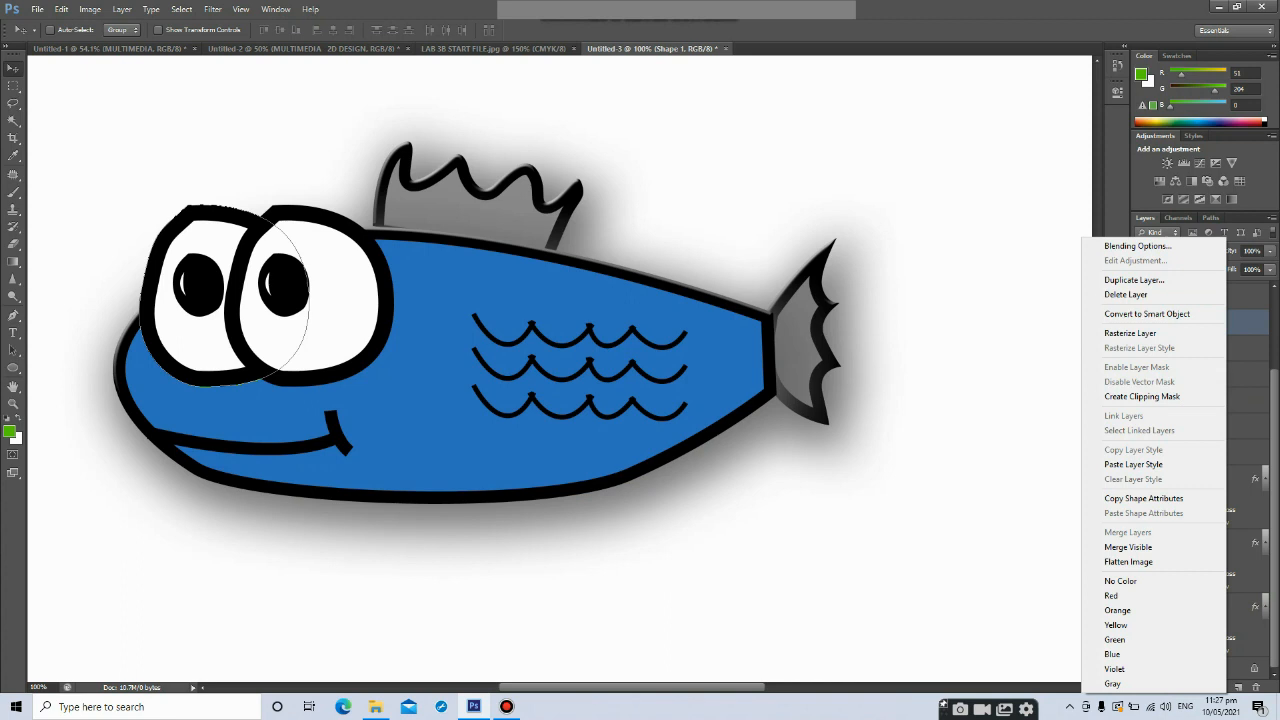
{"action": "left_click", "coordinate": [1133, 464]}
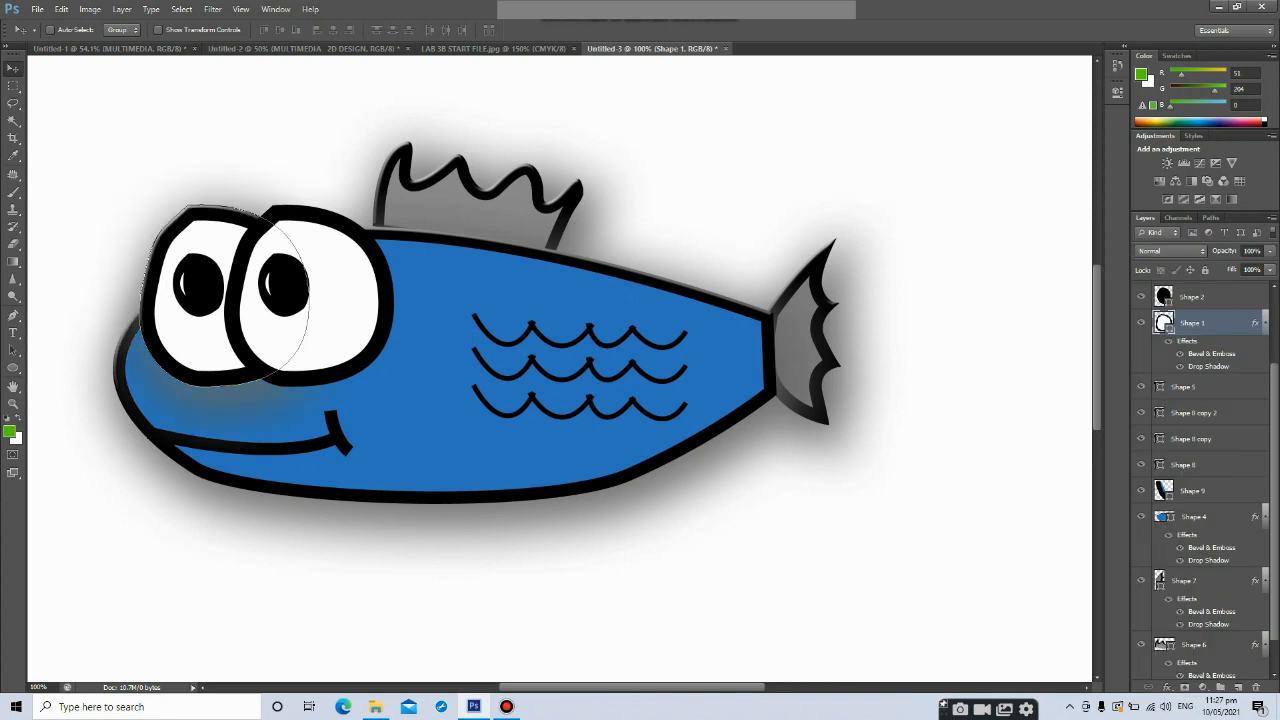
{"action": "scroll", "coordinate": [560, 370], "scroll_direction": "up", "scroll_amount": 2}
{"action": "scroll", "coordinate": [1200, 460], "scroll_direction": "up", "scroll_amount": 2}
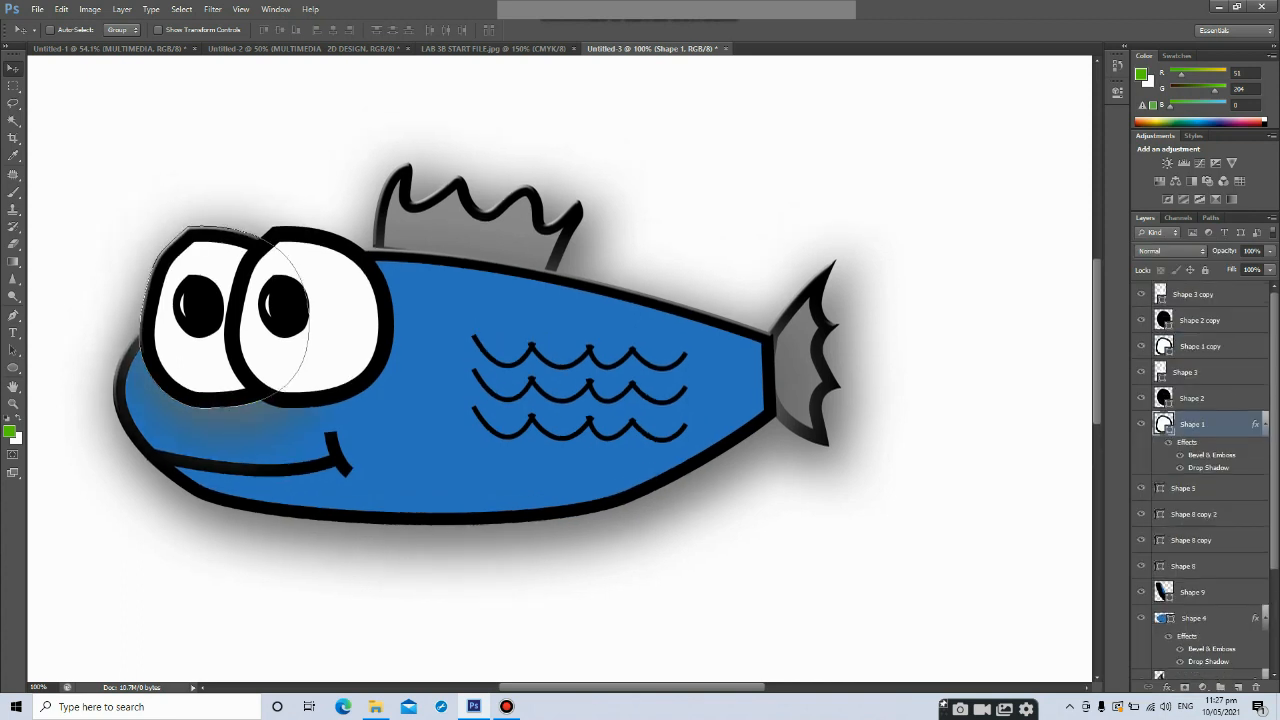
{"action": "right_click", "coordinate": [1200, 346]}
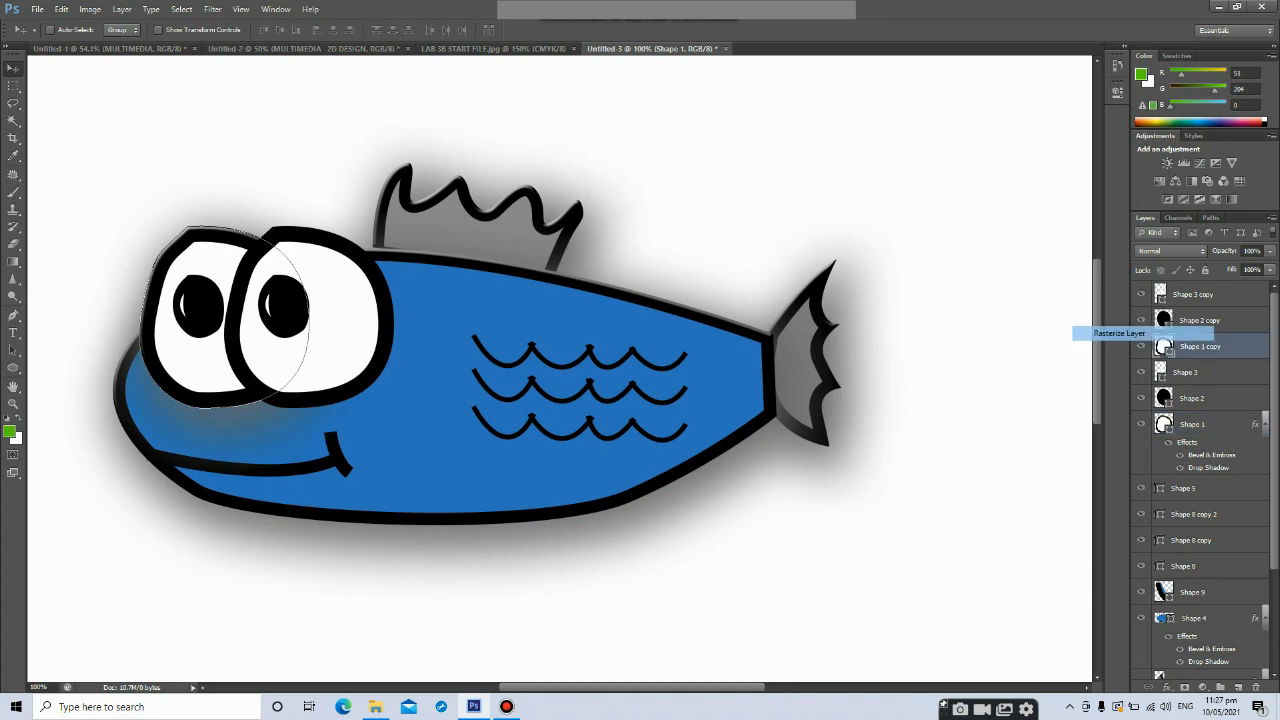
{"action": "right_click", "coordinate": [1210, 346]}
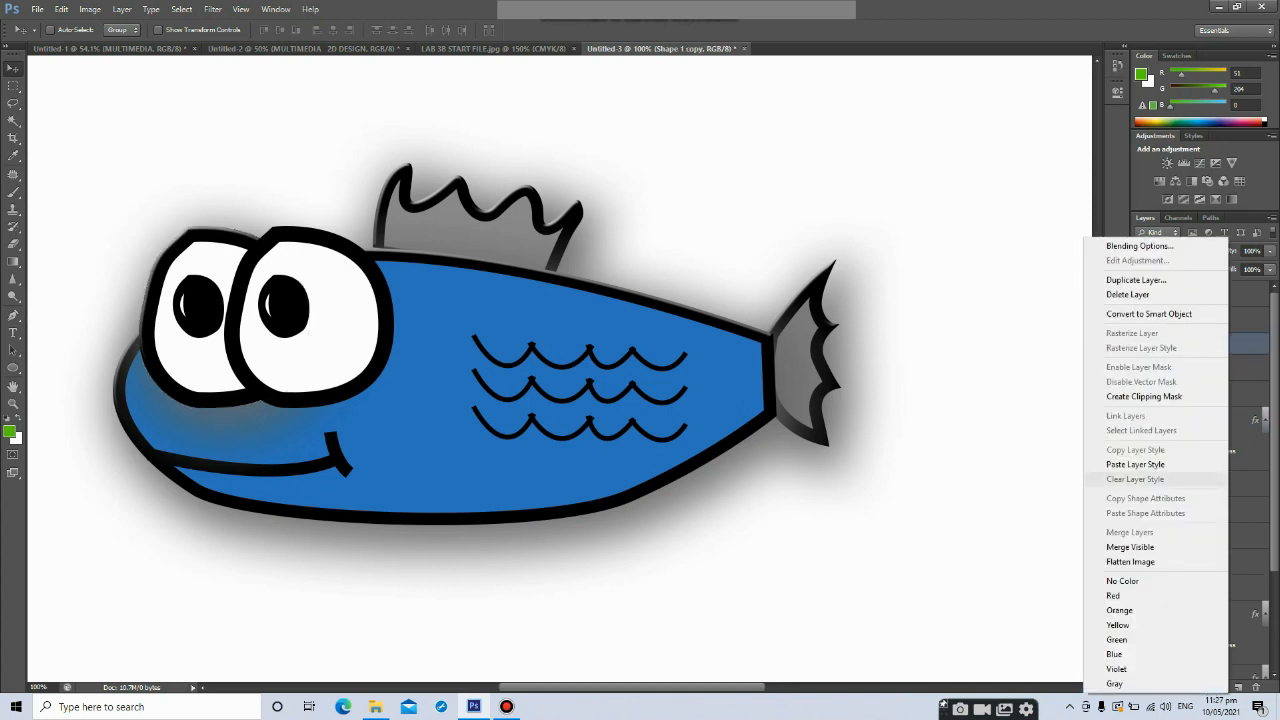
{"action": "left_click", "coordinate": [1140, 464]}
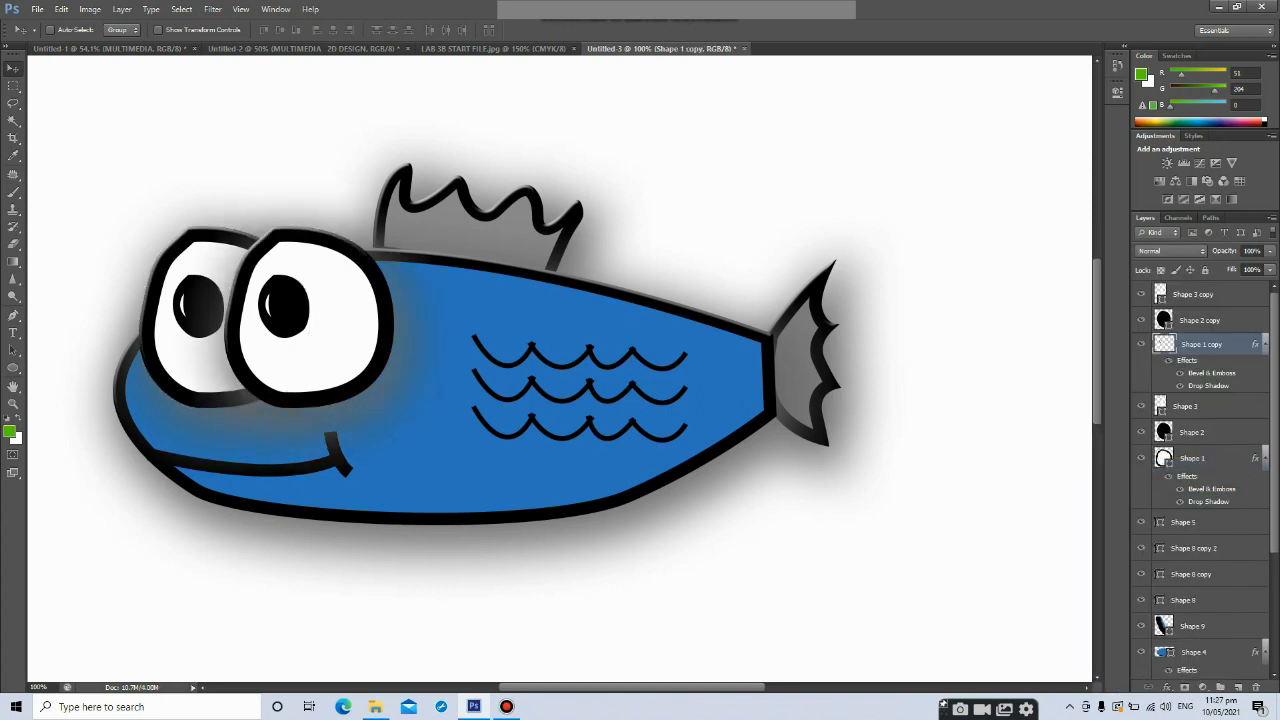
{"action": "scroll", "coordinate": [560, 370], "scroll_direction": "down", "scroll_amount": 3}
{"action": "scroll", "coordinate": [560, 370], "scroll_direction": "up", "scroll_amount": 3}
{"action": "scroll", "coordinate": [560, 370], "scroll_direction": "down", "scroll_amount": 1}
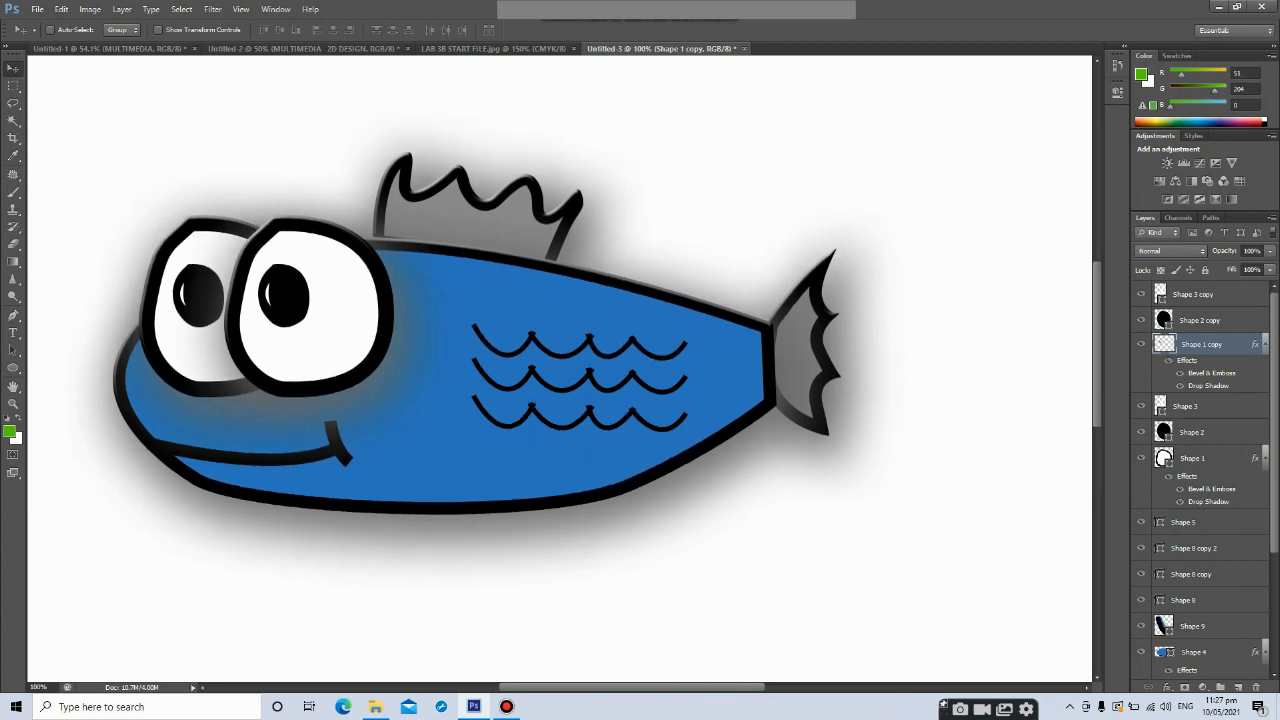